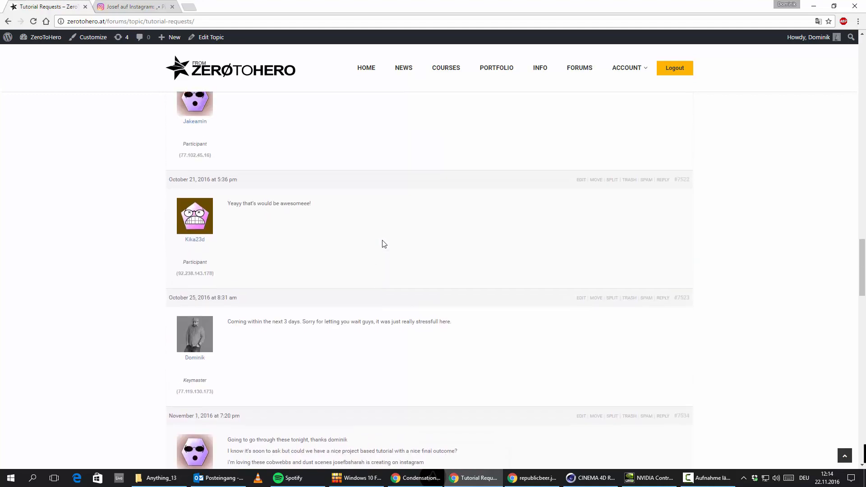
Read the November 1, 2016 forum request for a project-based tutorial on cobweb and dust scenes.
scroll(296, 323, "down", 5)
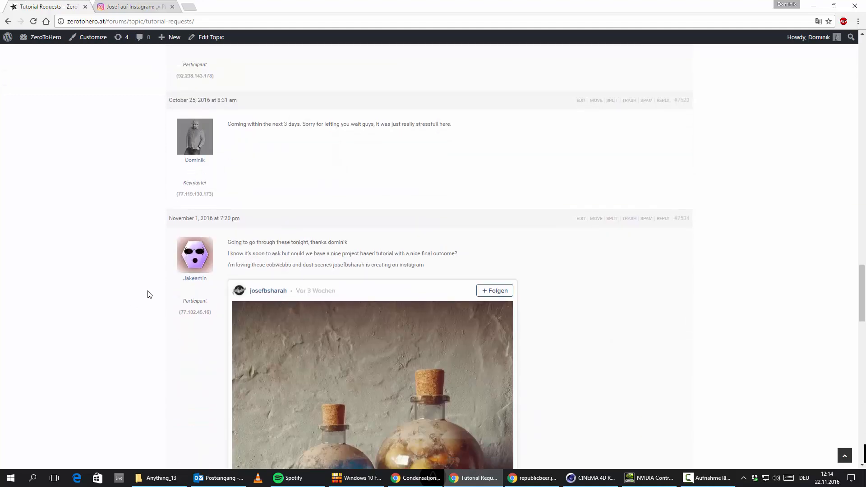
scroll(140, 312, "down", 5)
scroll(414, 264, "up", 2)
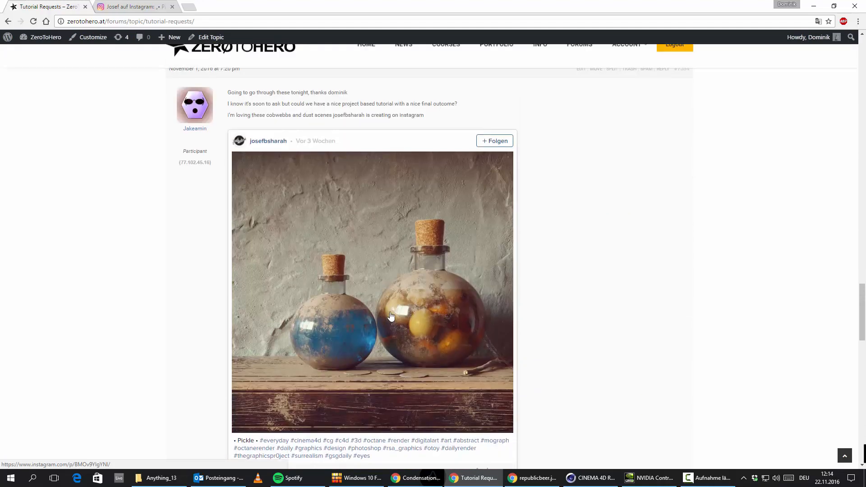
scroll(414, 264, "up", 3)
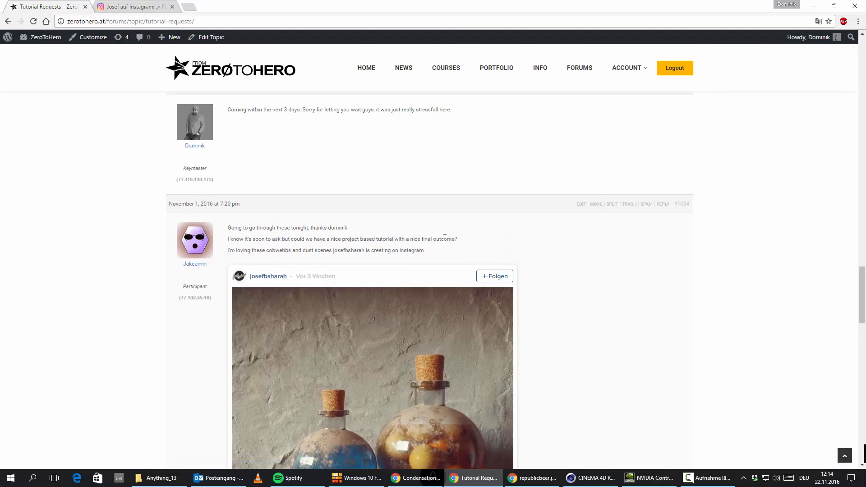
scroll(486, 249, "down", 4)
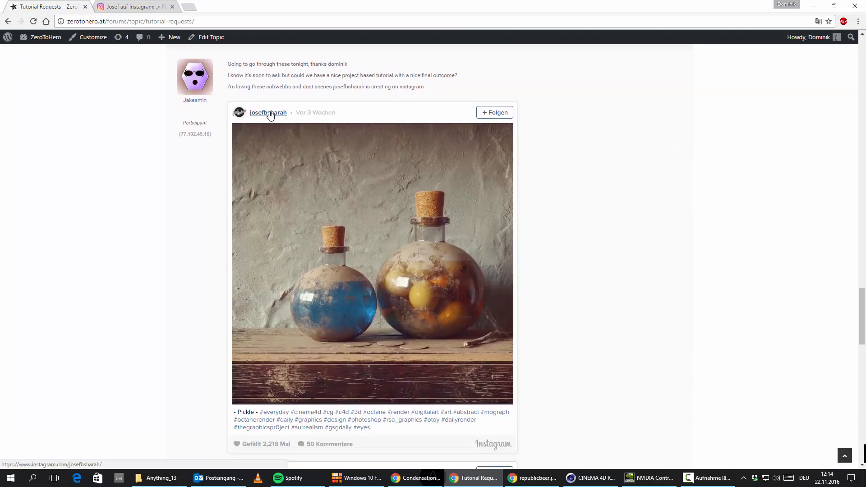
scroll(329, 199, "up", 2)
scroll(396, 192, "down", 3)
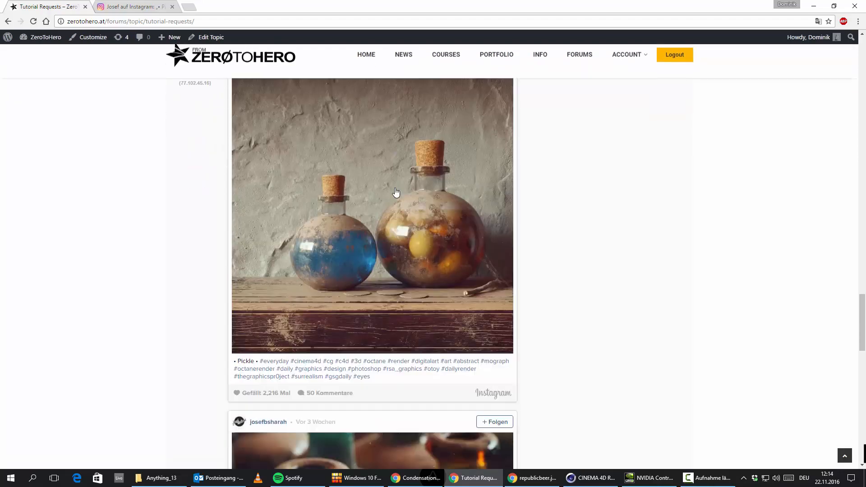
Examine the embedded Pickle render of the two corked round bottles, including the dust, liquid and wooden table.
scroll(396, 192, "down", 4)
scroll(538, 189, "up", 3)
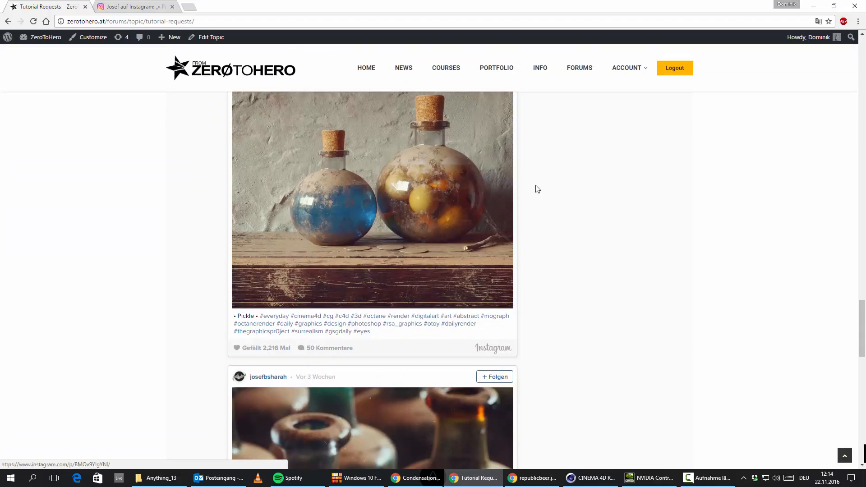
scroll(258, 180, "up", 2)
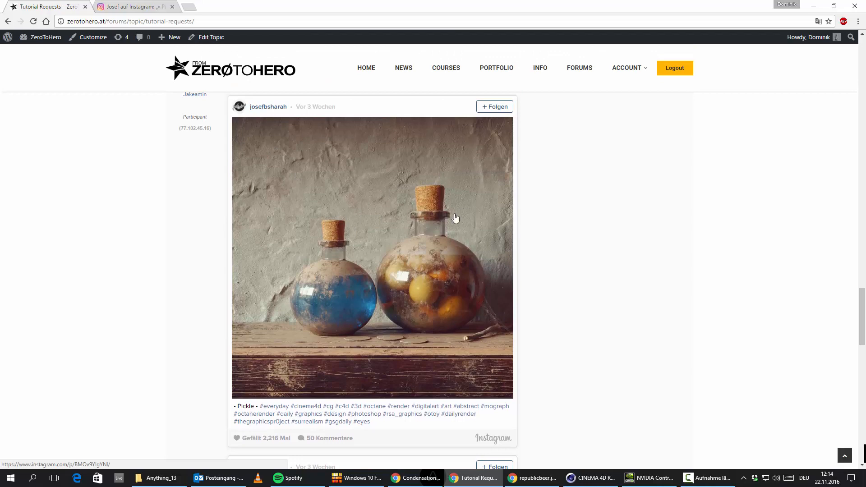
scroll(319, 255, "down", 3)
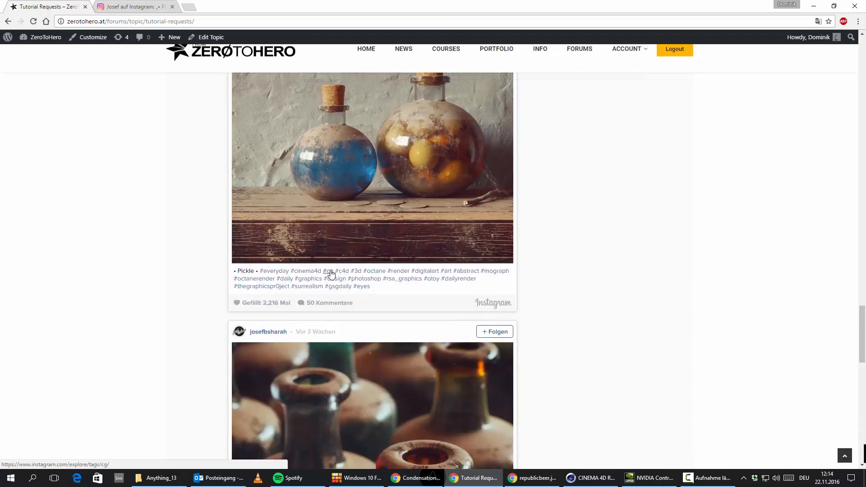
scroll(331, 273, "up", 3)
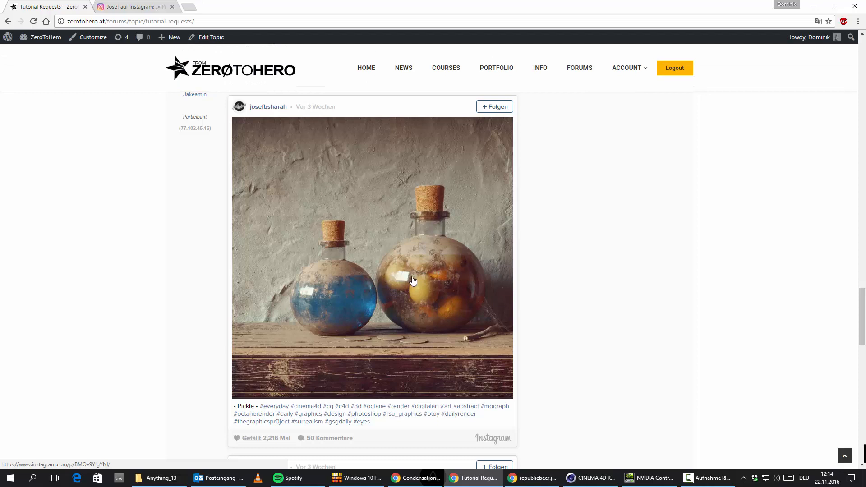
scroll(349, 261, "up", 1)
scroll(349, 264, "up", 1)
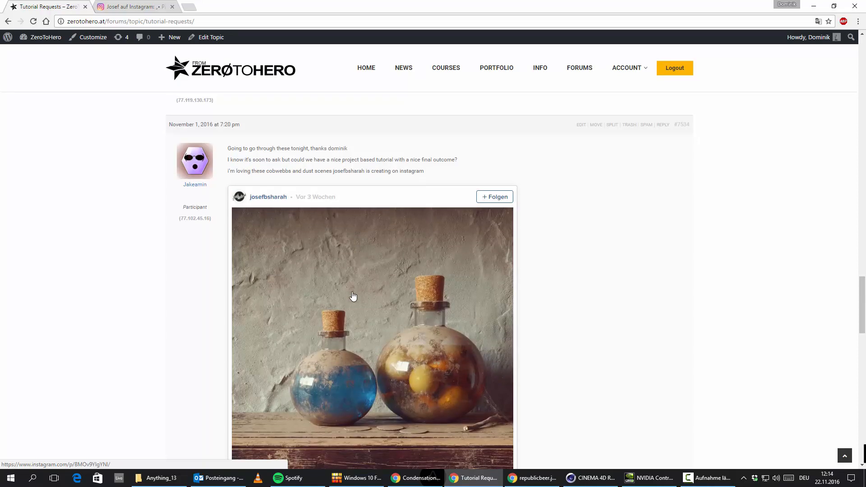
scroll(349, 264, "down", 3)
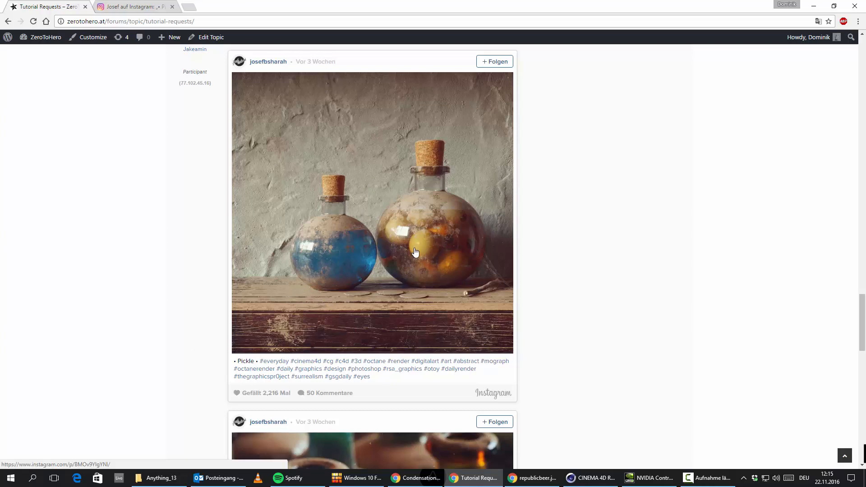
scroll(429, 298, "up", 2)
scroll(361, 325, "down", 1)
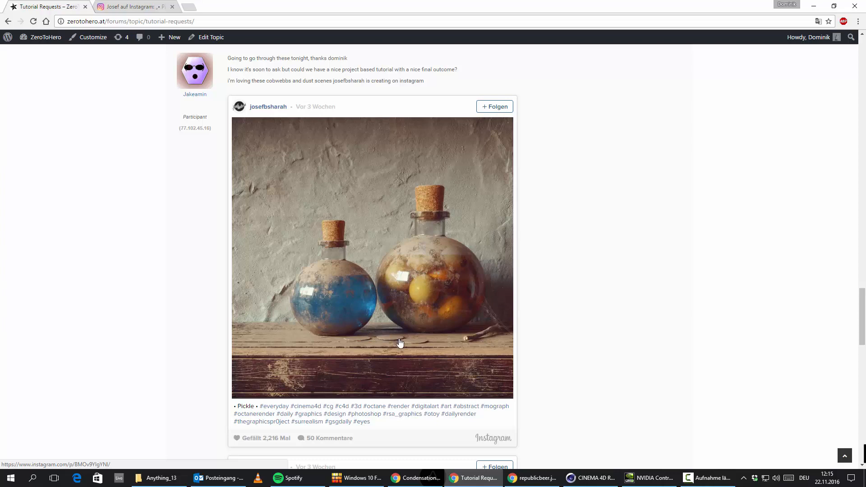
scroll(397, 337, "up", 2)
scroll(403, 343, "down", 2)
Compare the Pickle render with the Flint render of dusty bottles, looking at the bottle shapes, dust and cobwebs.
scroll(381, 352, "down", 8)
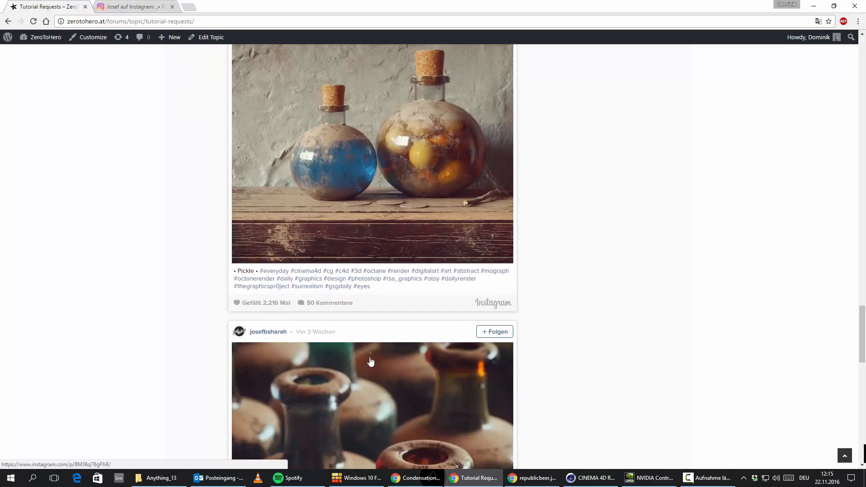
scroll(361, 262, "up", 6)
scroll(448, 199, "down", 6)
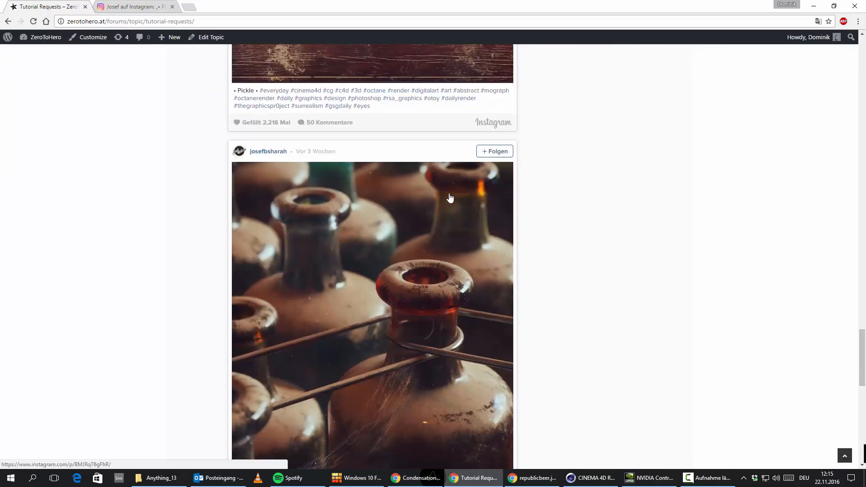
scroll(369, 285, "down", 1)
scroll(340, 342, "up", 1)
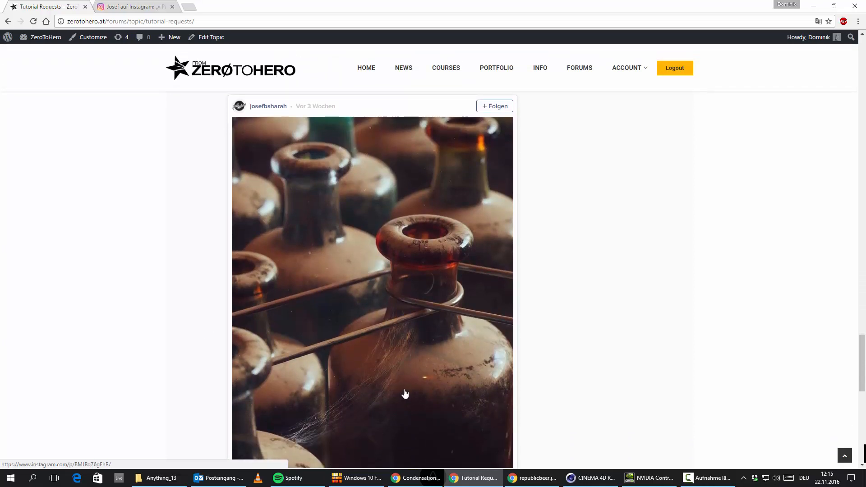
scroll(284, 331, "up", 6)
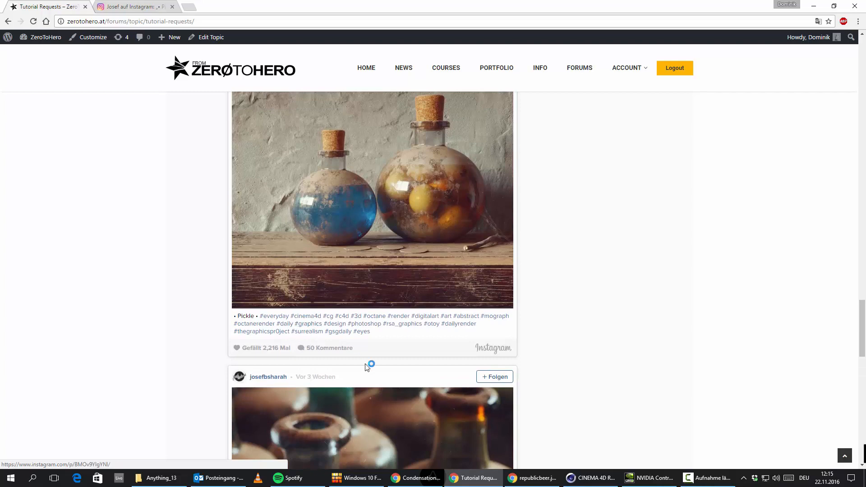
scroll(368, 366, "up", 2)
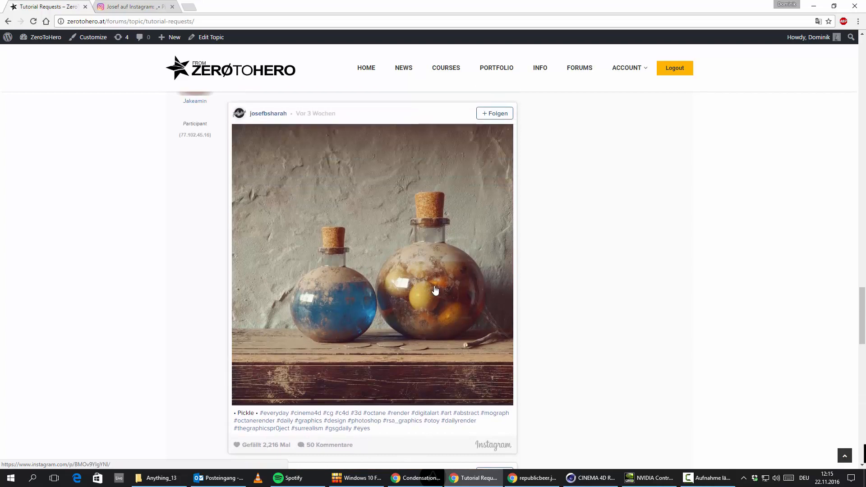
scroll(397, 311, "down", 9)
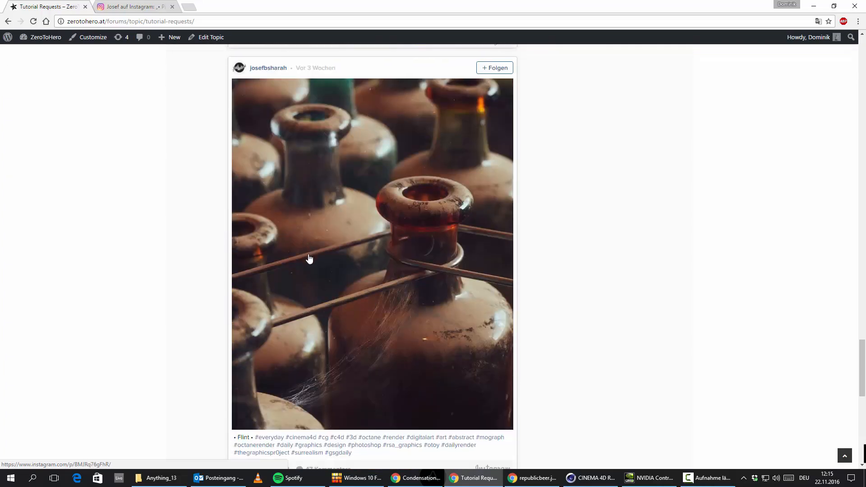
scroll(309, 259, "up", 8)
scroll(314, 305, "down", 4)
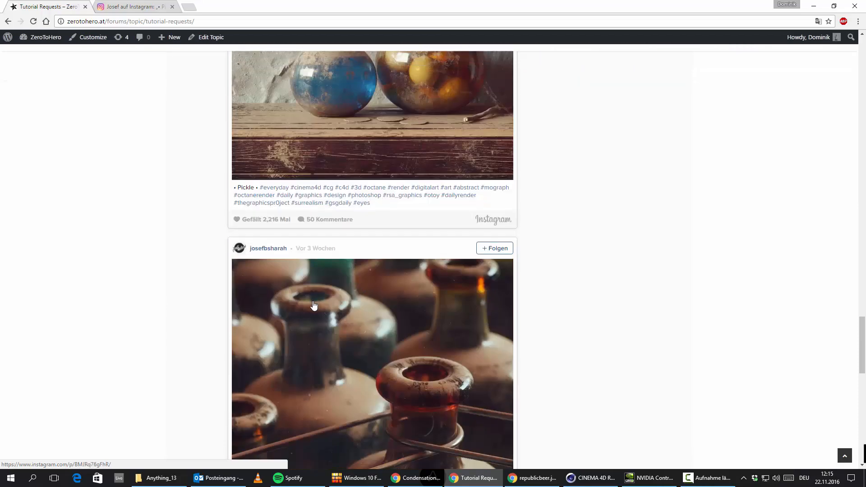
scroll(315, 305, "down", 4)
scroll(354, 352, "up", 4)
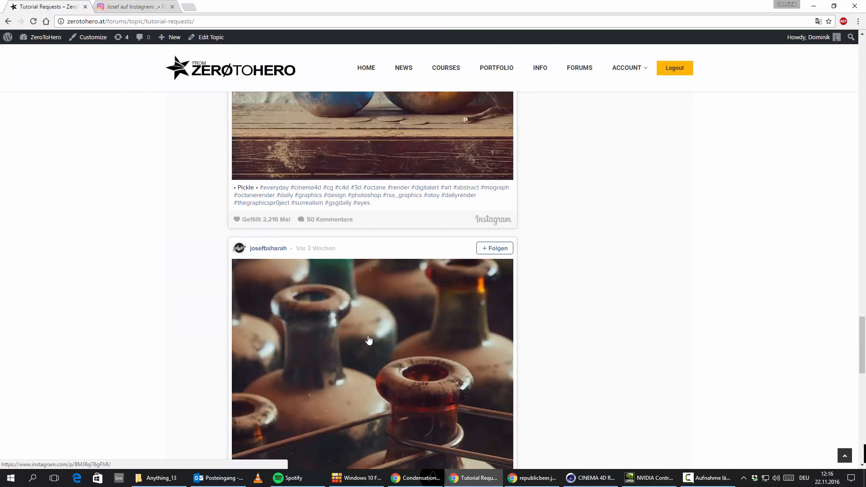
scroll(369, 340, "down", 2)
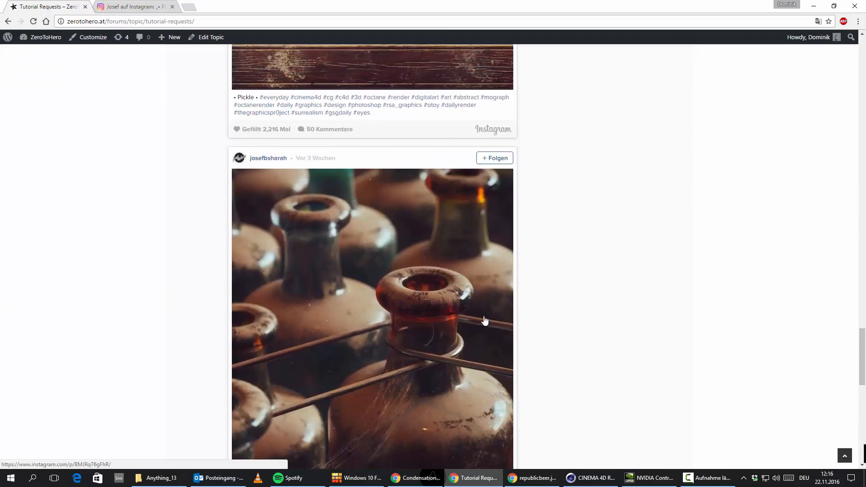
scroll(415, 289, "down", 5)
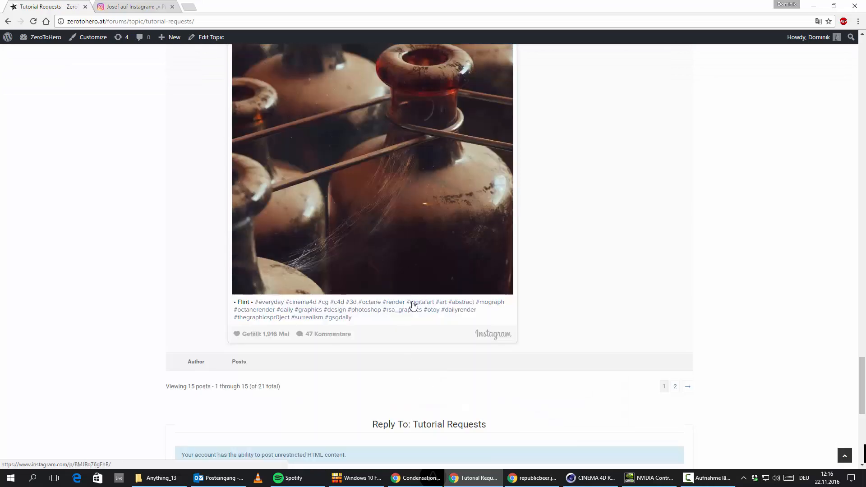
scroll(412, 304, "up", 8)
scroll(396, 305, "up", 3)
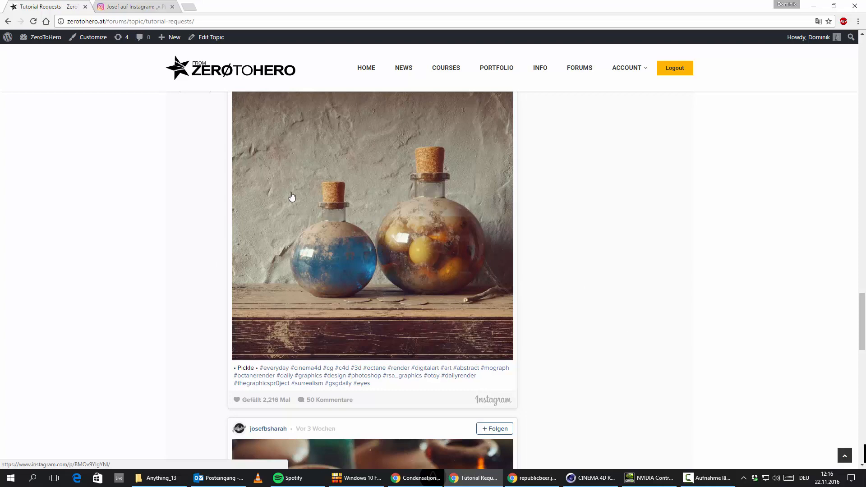
scroll(389, 292, "up", 4)
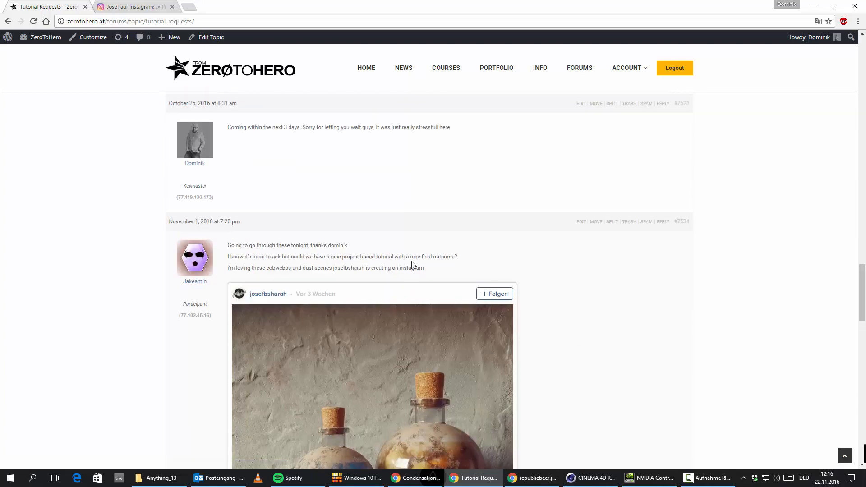
scroll(393, 280, "down", 6)
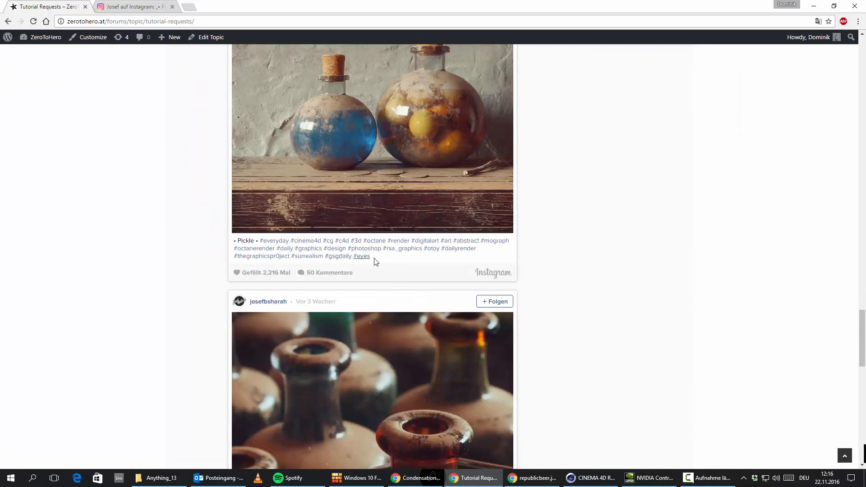
scroll(375, 270, "down", 7)
scroll(384, 317, "up", 9)
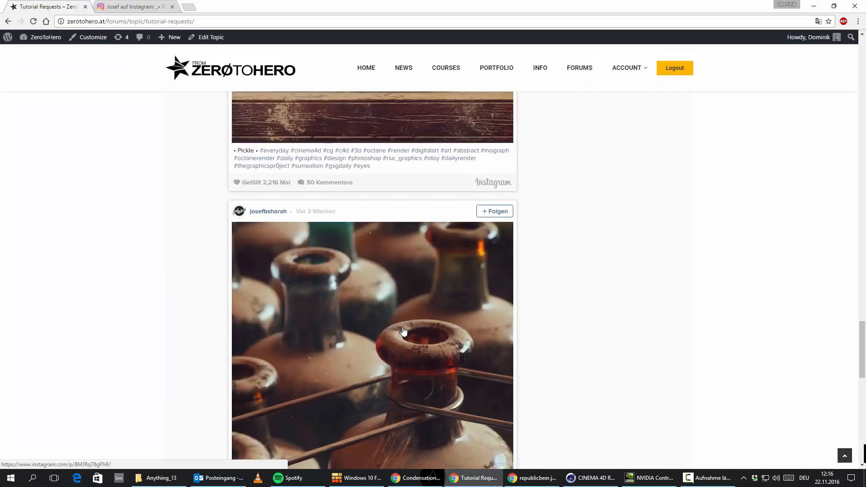
Switch to CINEMA 4D, maximize its window and show only the Front view.
left_click(595, 478)
double_click(448, 32)
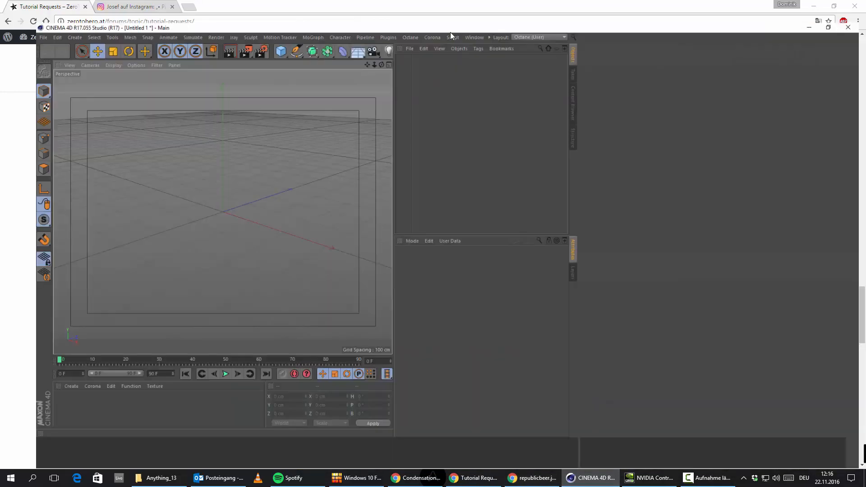
middle_click(280, 169)
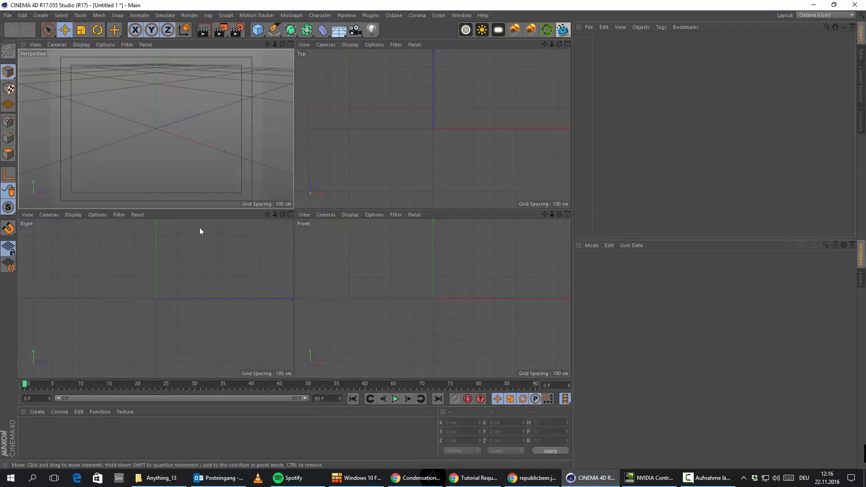
middle_click(160, 134)
middle_click(172, 294)
middle_click(365, 289)
Load the green bottle photo as the background image of the Front viewport.
left_click(104, 45)
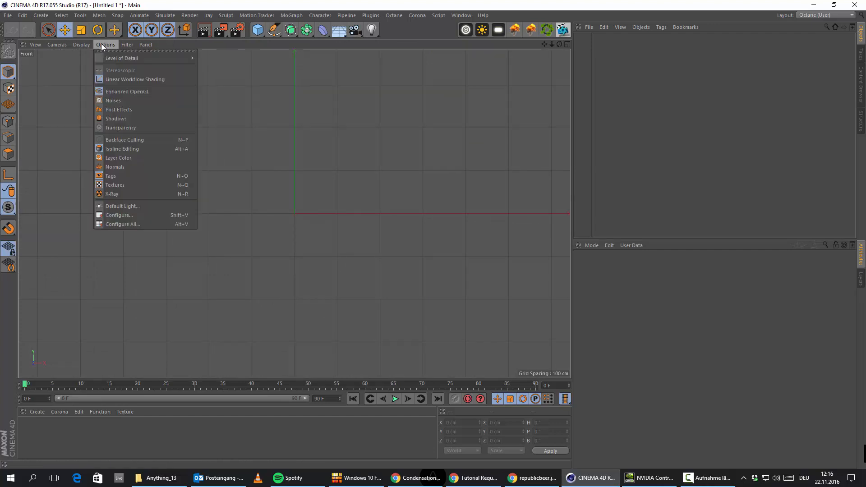
left_click(112, 215)
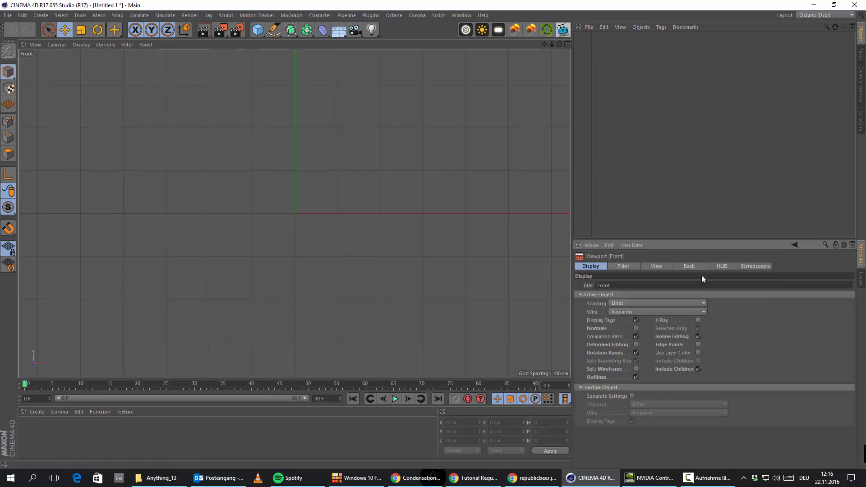
left_click(703, 266)
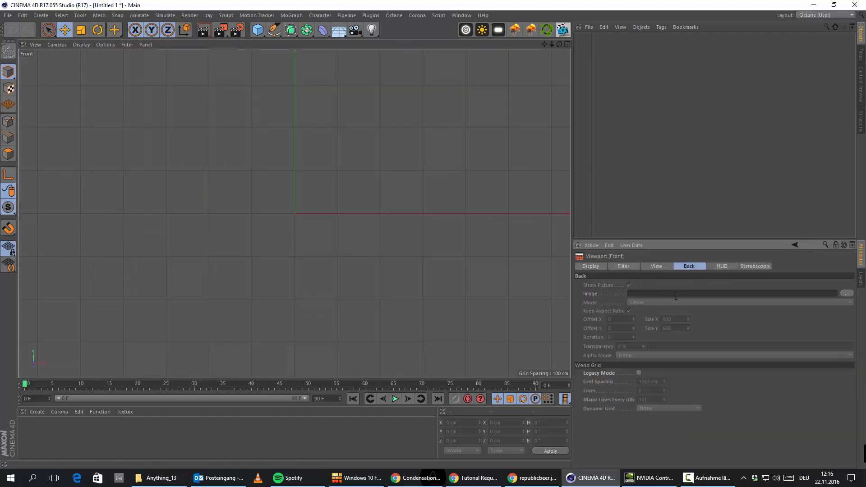
left_click(847, 294)
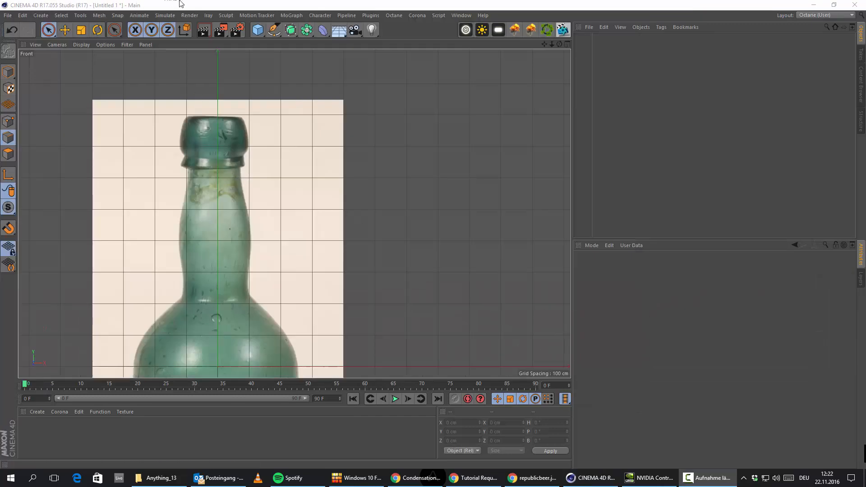
Activate the Pen tool for spline drawing and set its spline type to Cubic.
middle_click_drag(178, 145, 255, 156, "alt")
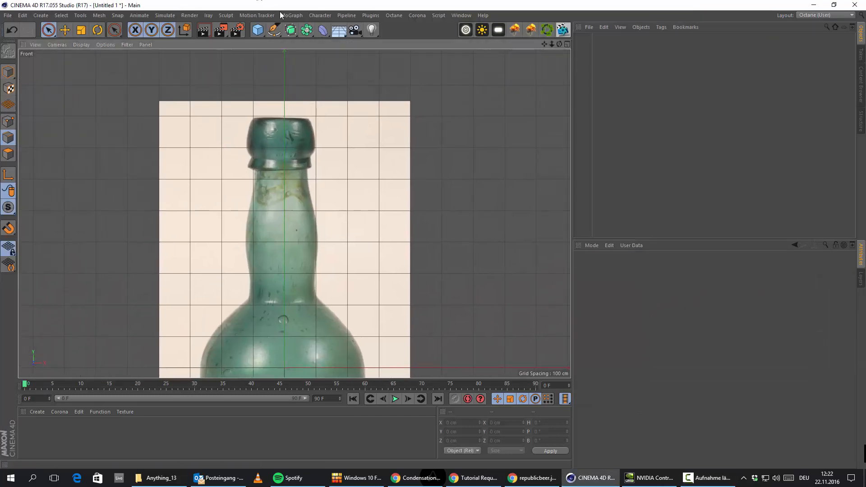
left_click(274, 30)
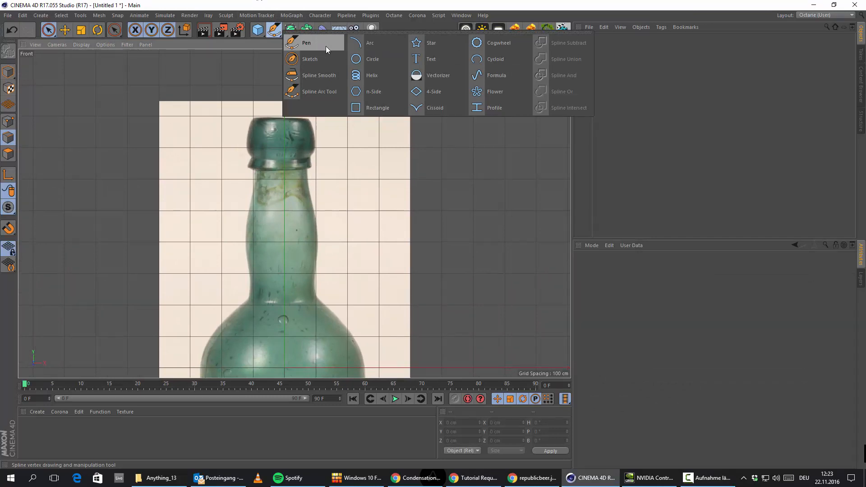
left_click(326, 45)
left_click(676, 278)
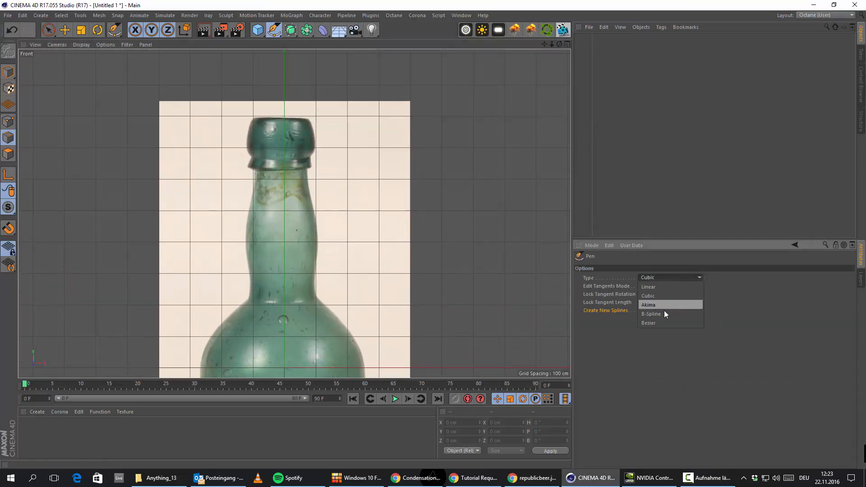
left_click(665, 296)
Start the profile spline at the centre axis on the bottle's mouth and add a point at the rim's right edge.
middle_click_drag(224, 180, 312, 188, "alt")
scroll(378, 157, "up", 5)
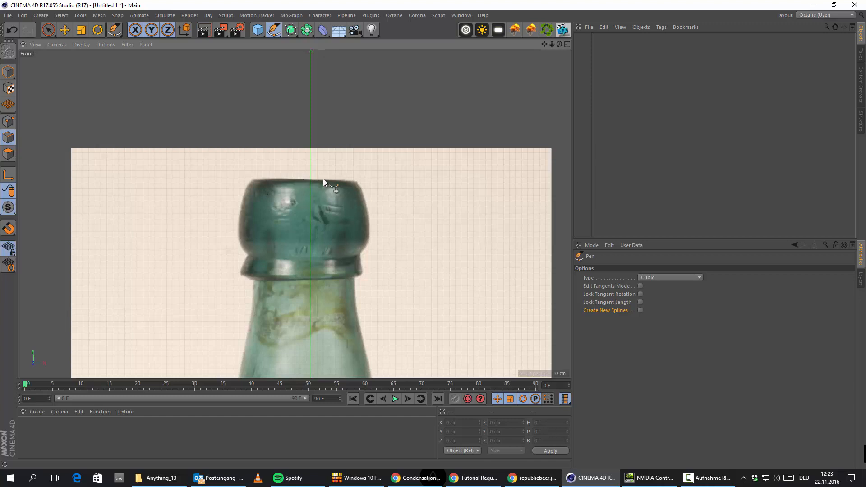
scroll(379, 226, "down", 1)
middle_click_drag(375, 271, 292, 307, "alt")
scroll(287, 212, "up", 3)
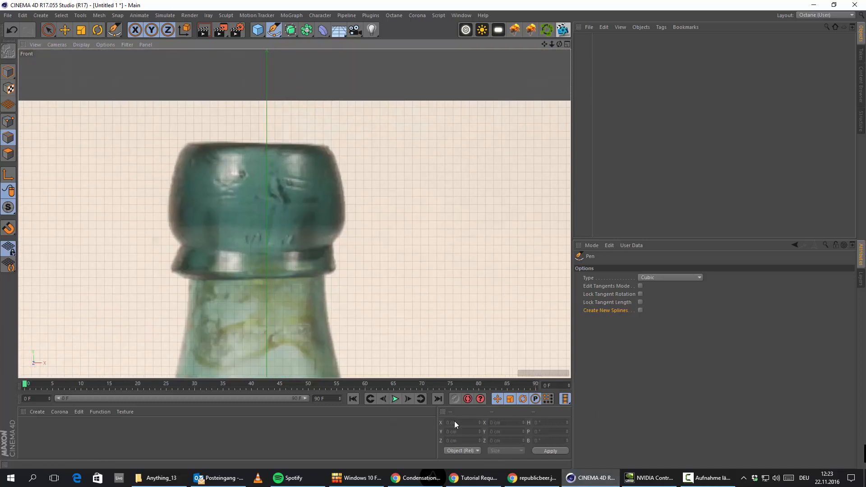
left_click(266, 143)
left_click(326, 143)
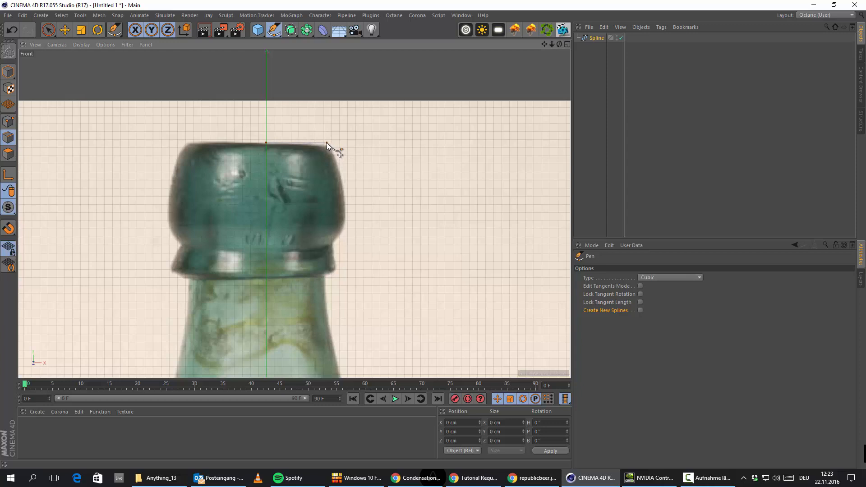
left_click_drag(327, 143, 332, 143)
left_click(340, 150)
left_click(342, 169)
left_click(8, 30)
left_click(8, 30)
left_click(13, 30)
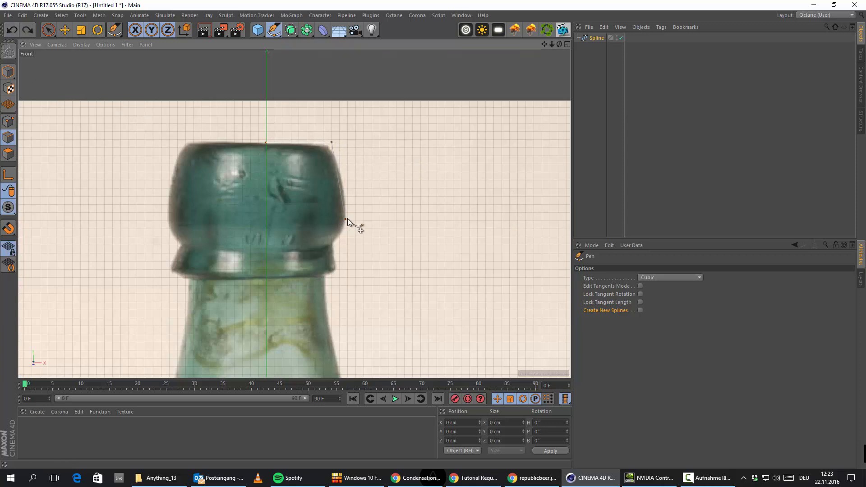
Trace the right contour of the lip and collar with spline points down to the top of the neck.
left_click(348, 196)
left_click(335, 273)
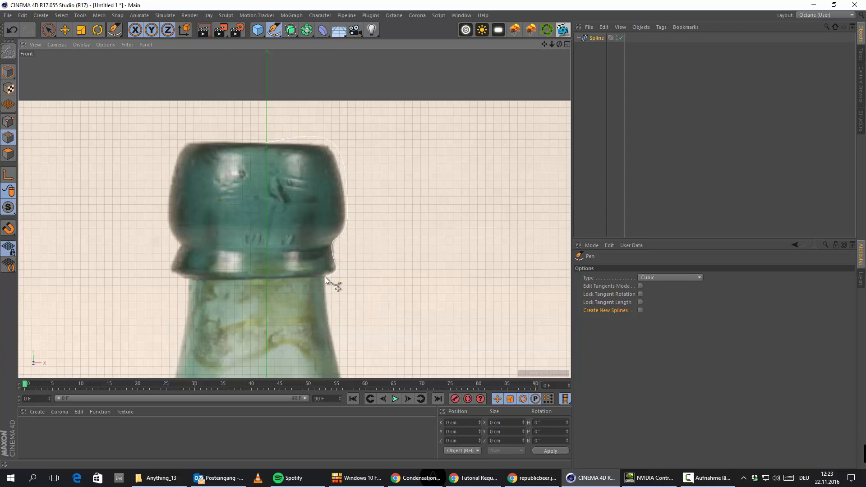
middle_click_drag(331, 299, 313, 119, "alt")
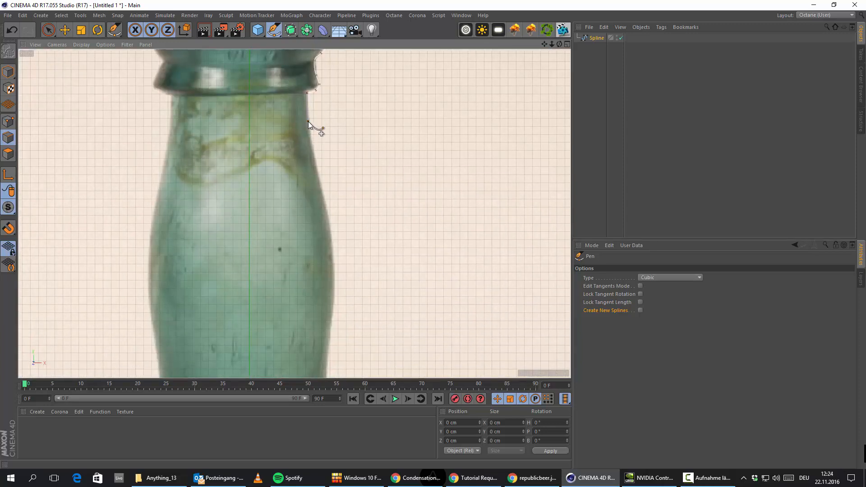
left_click(308, 121)
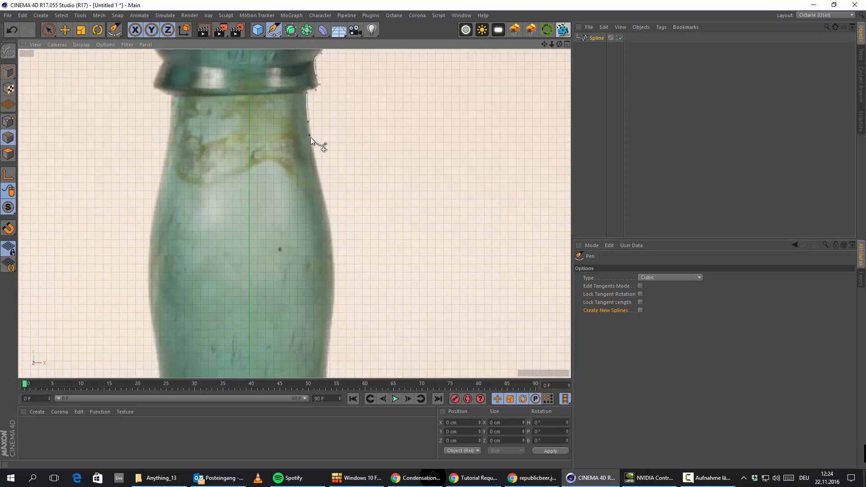
Continue the spline along the right contour of the bulging neck toward its narrow lower end.
left_click(321, 186)
left_click(329, 225)
left_click(333, 252)
middle_click_drag(339, 308, 346, 206)
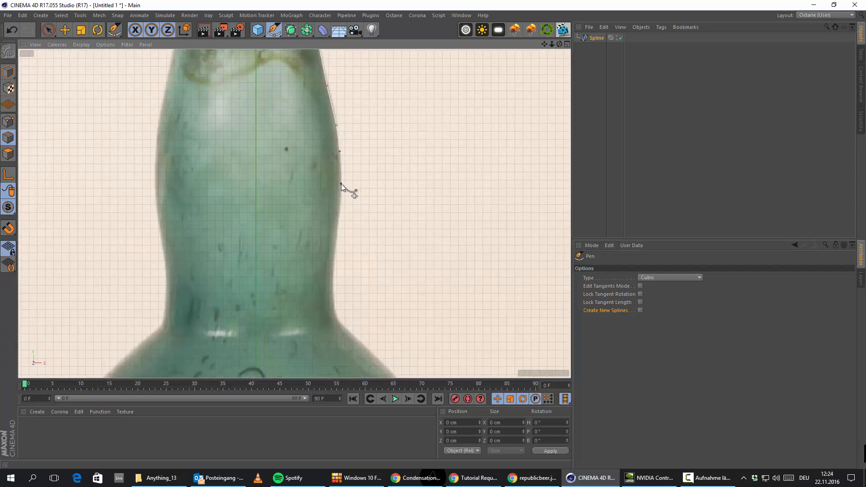
left_click(335, 257)
Trace the neck base and the rounded right shoulder to where the straight body wall begins.
middle_click_drag(348, 257, 338, 154)
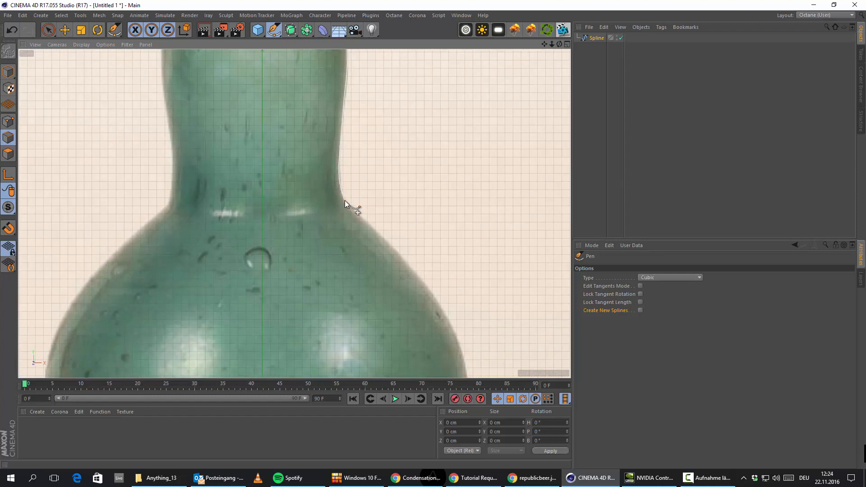
left_click(376, 229)
middle_click_drag(460, 301, 355, 169, "alt")
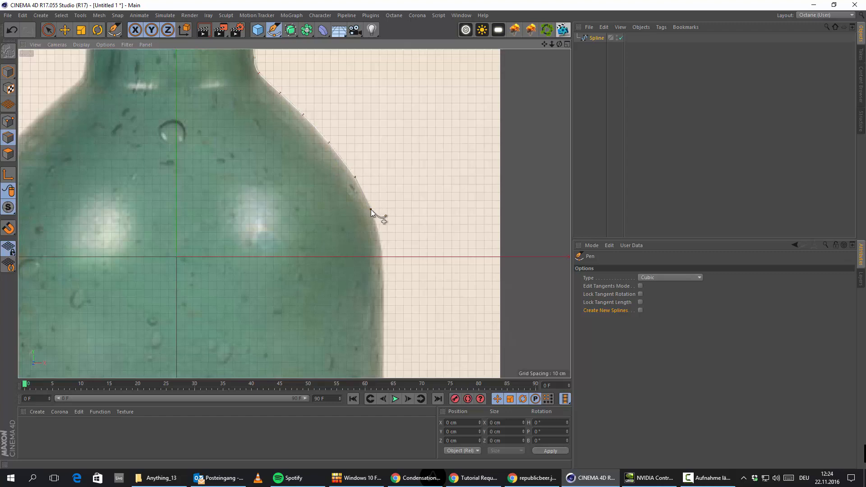
left_click_drag(388, 243, 384, 251)
left_click(383, 259)
Extend the spline straight down the right body wall to just above the base, removing the surplus last point.
middle_click_drag(367, 270, 361, 195, "alt")
scroll(360, 195, "down", 4)
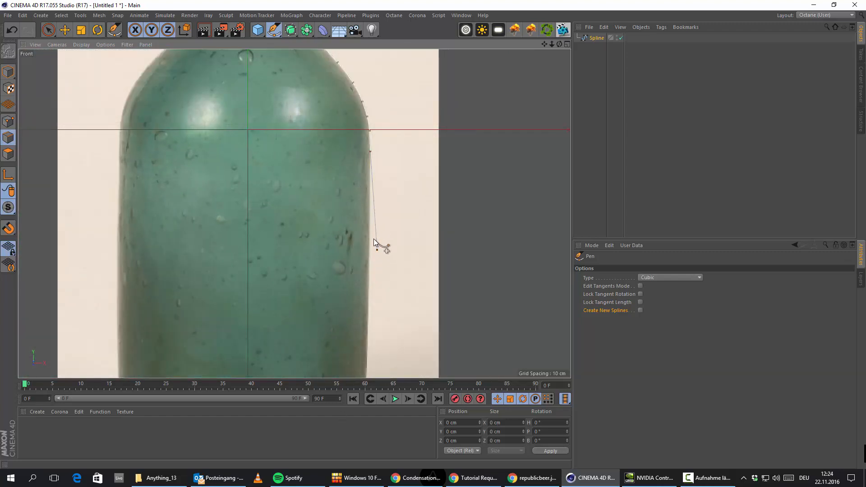
scroll(374, 239, "down", 3)
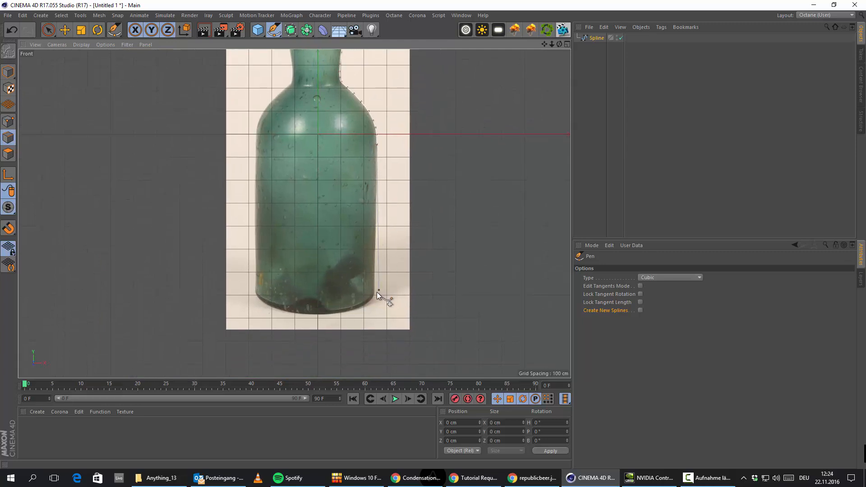
left_click(377, 298)
left_click(378, 299)
left_click(12, 30)
scroll(435, 333, "up", 5)
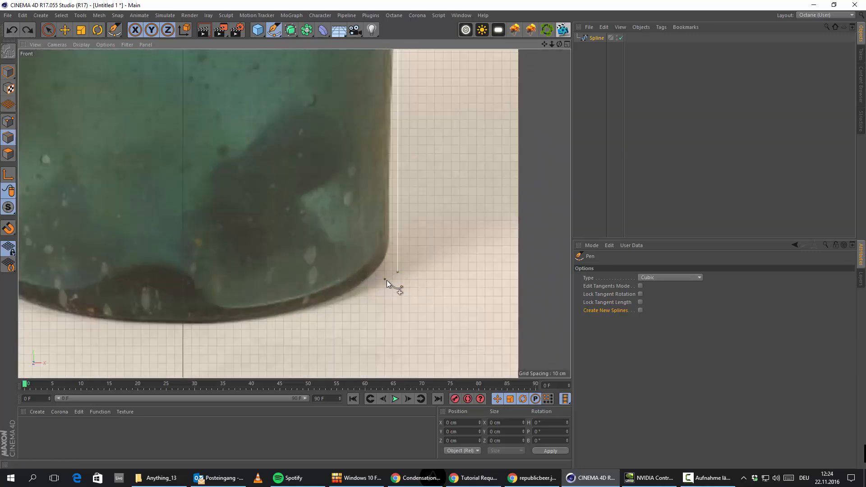
left_click(389, 282)
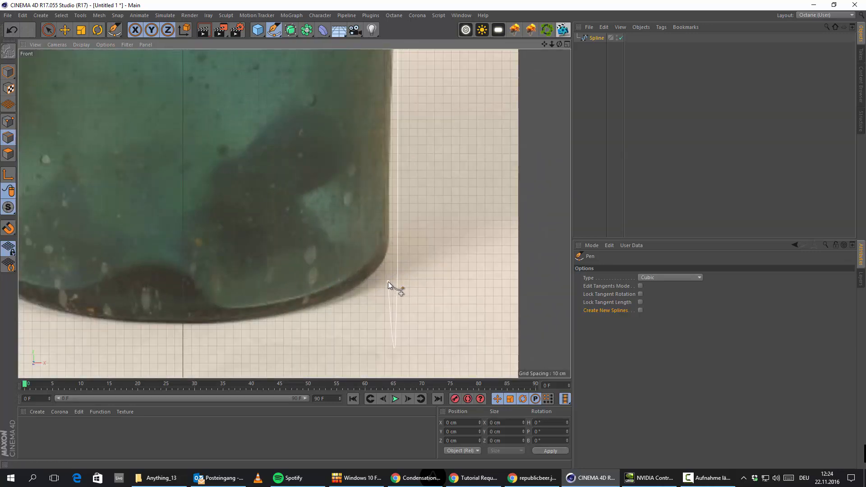
left_click(7, 30)
left_click(381, 348)
left_click(11, 30)
left_click(294, 331)
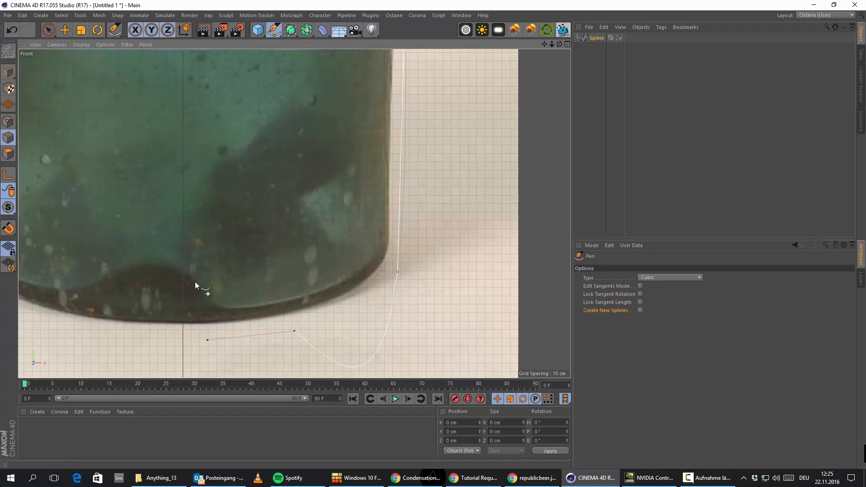
left_click(11, 30)
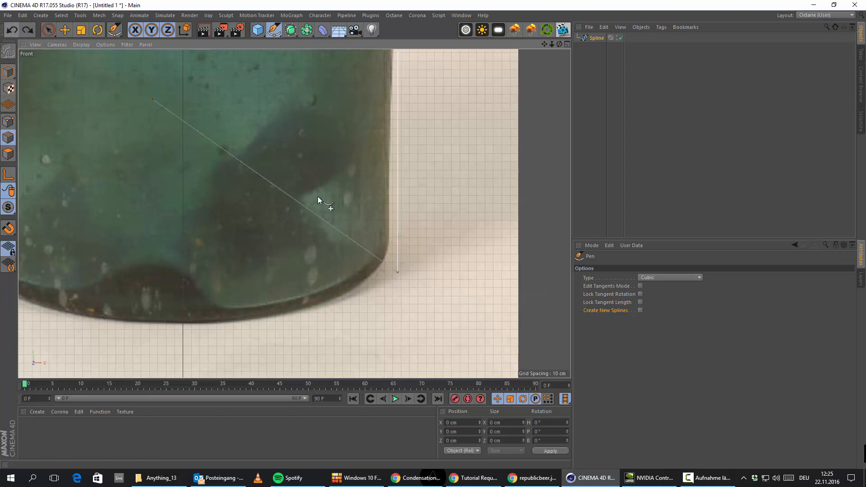
left_click(394, 274)
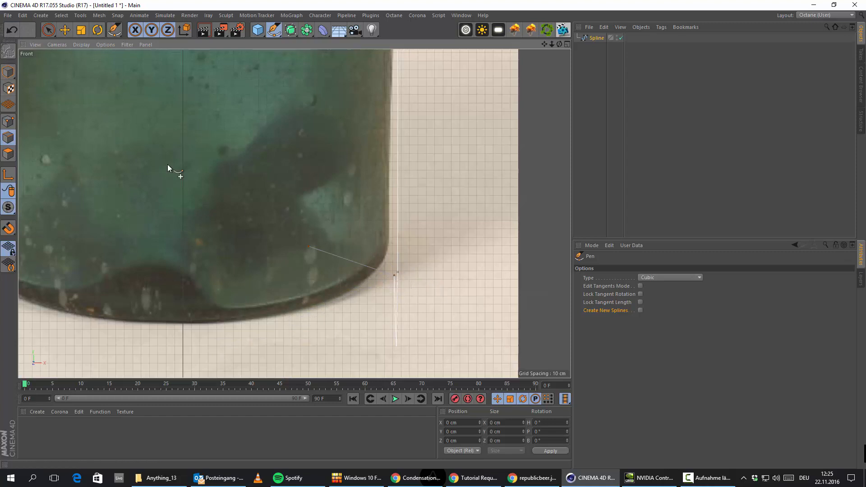
left_click(7, 30)
Continue the spline with points around the base corner and along the underside to the centre axis.
left_click(356, 313)
left_click(282, 343)
left_click(214, 350)
left_click(183, 354)
left_click(188, 331)
Edit the spline in point mode and move the base corner point down to about Y -891 cm.
scroll(188, 332, "down", 3)
left_click(65, 30)
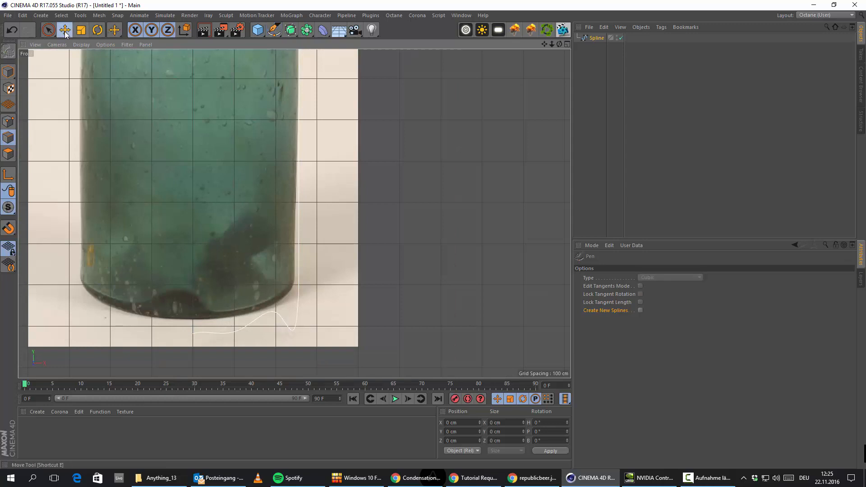
scroll(307, 339, "up", 3)
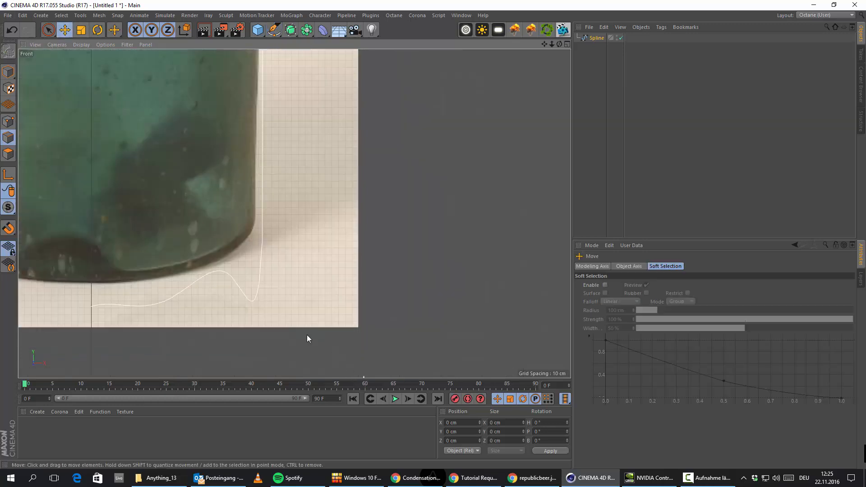
left_click(589, 45)
middle_click_drag(176, 233, 282, 245, "alt")
left_click(596, 38)
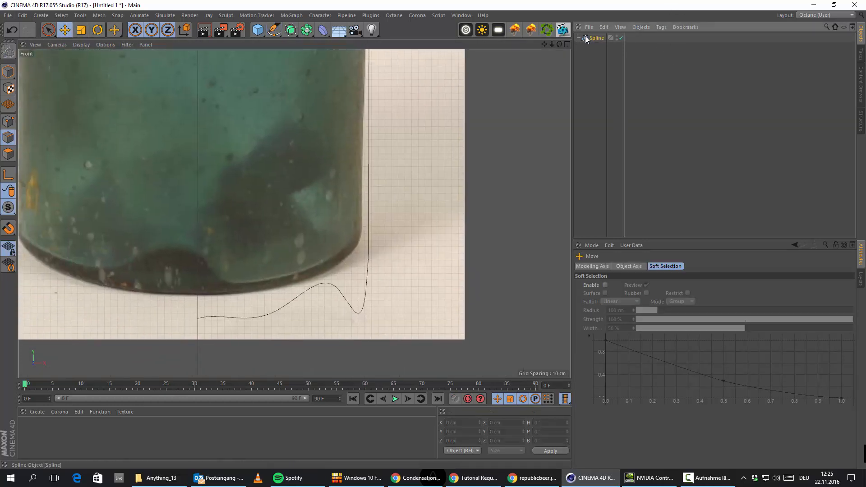
left_click(8, 121)
scroll(423, 298, "up", 1)
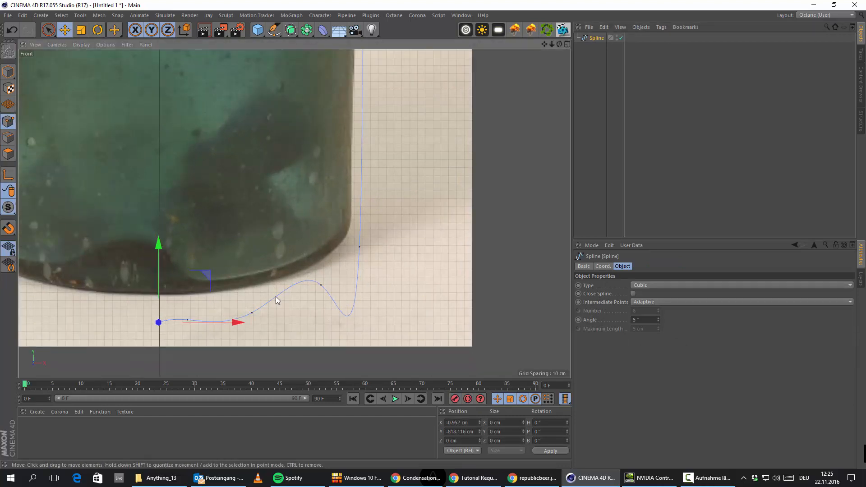
left_click(321, 286)
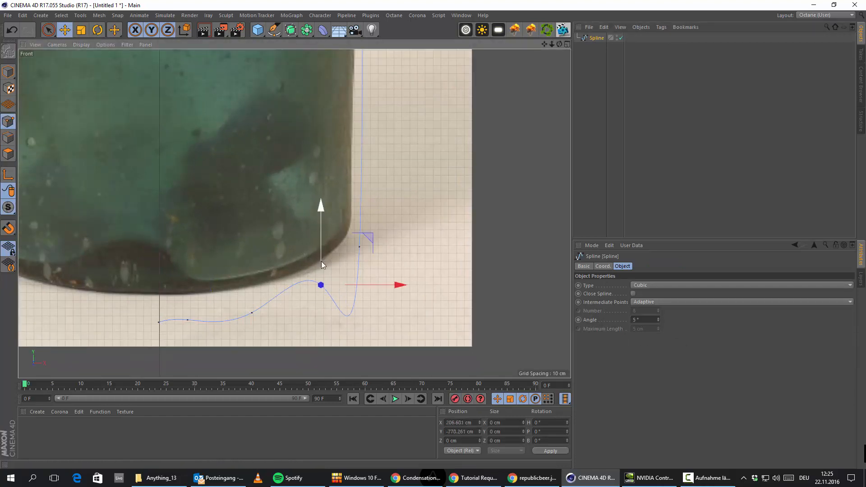
left_click_drag(321, 261, 321, 353)
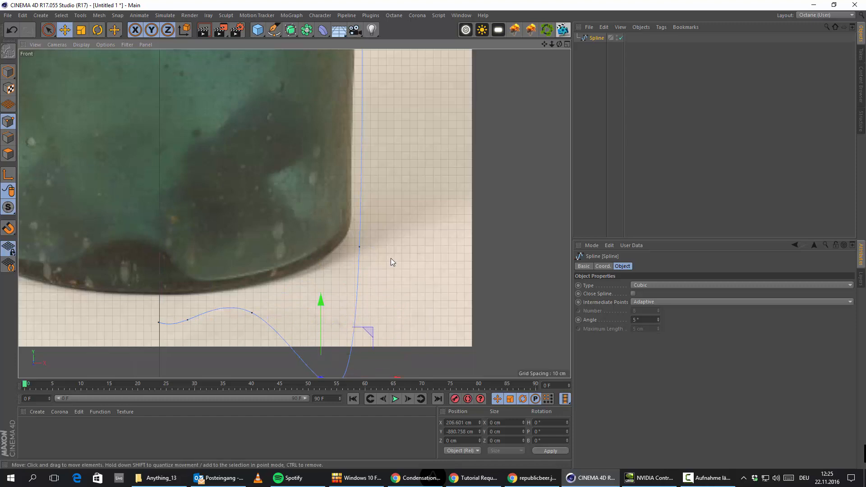
Move the lowest point of the straight body wall up to about Y -498 cm.
left_click(360, 247)
scroll(362, 248, "down", 2)
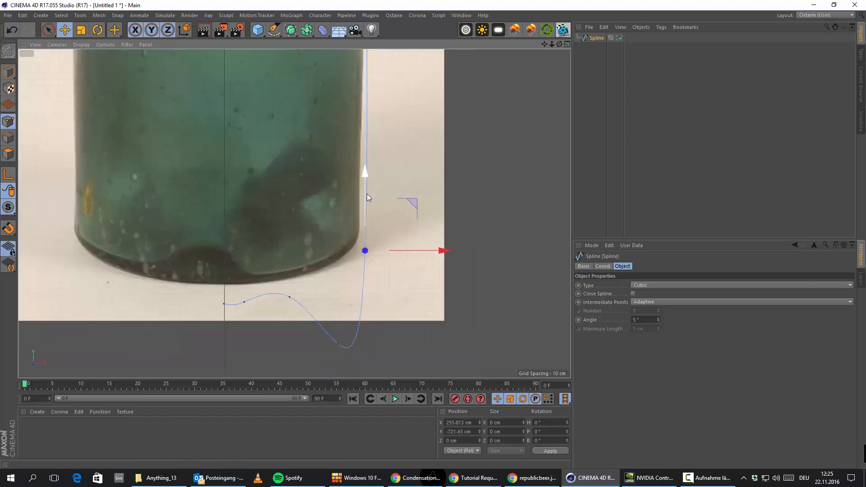
left_click_drag(366, 194, 366, 77)
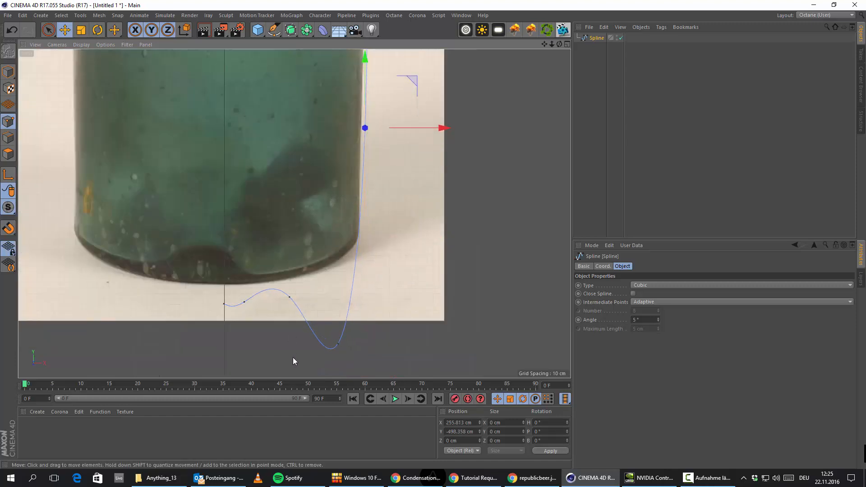
Raise and shift the base corner point so the curve rounds smoothly from the wall into the underside.
left_click(338, 344)
left_click_drag(340, 258, 345, 179)
middle_click_drag(379, 201, 357, 224, "alt")
mouse_move(358, 286)
left_mouse_down()
mouse_move(375, 287)
mouse_move(364, 291)
left_mouse_up()
Raise the underside's middle point and the axis end point slightly, and delete the point between them.
left_click(263, 320, "ctrl")
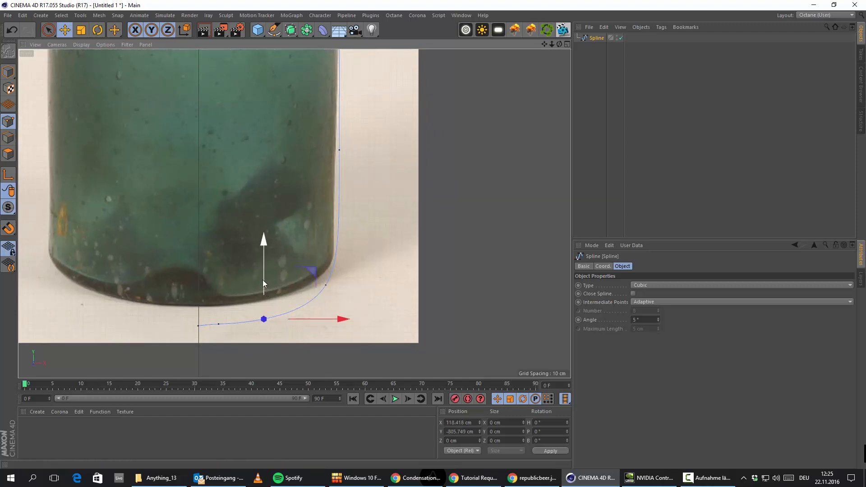
left_click(198, 326)
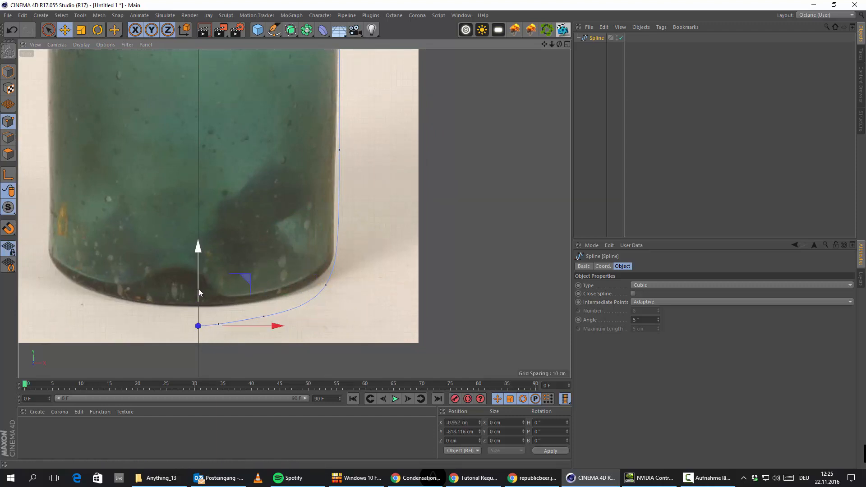
mouse_move(198, 289)
left_mouse_down()
mouse_move(199, 278)
mouse_move(197, 287)
left_mouse_up()
left_click(219, 324)
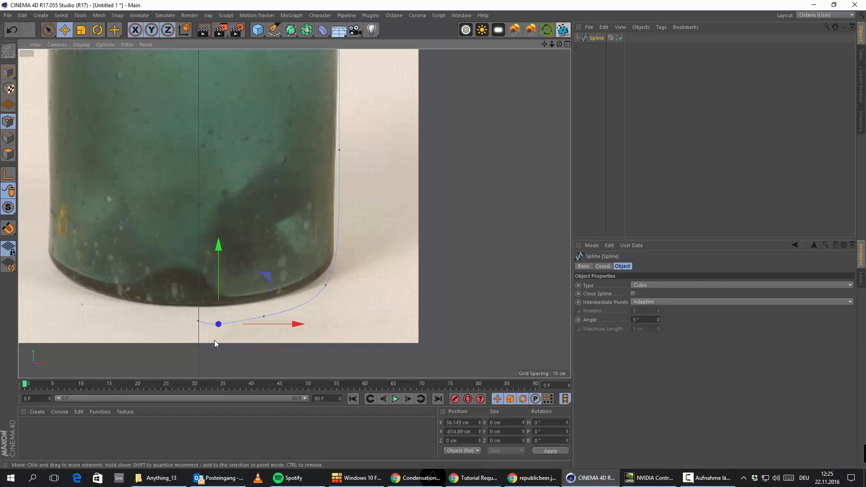
key("Delete")
left_click(198, 322)
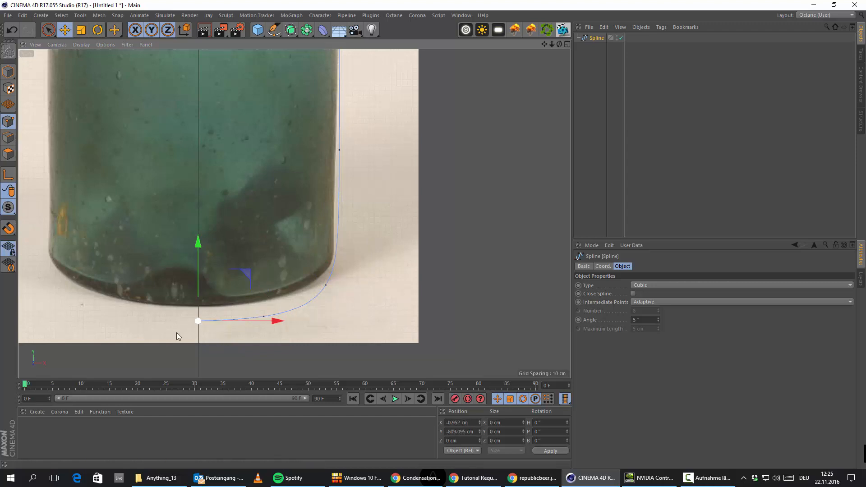
Move the base corner point outward to about X 237 cm.
scroll(340, 224, "down", 2)
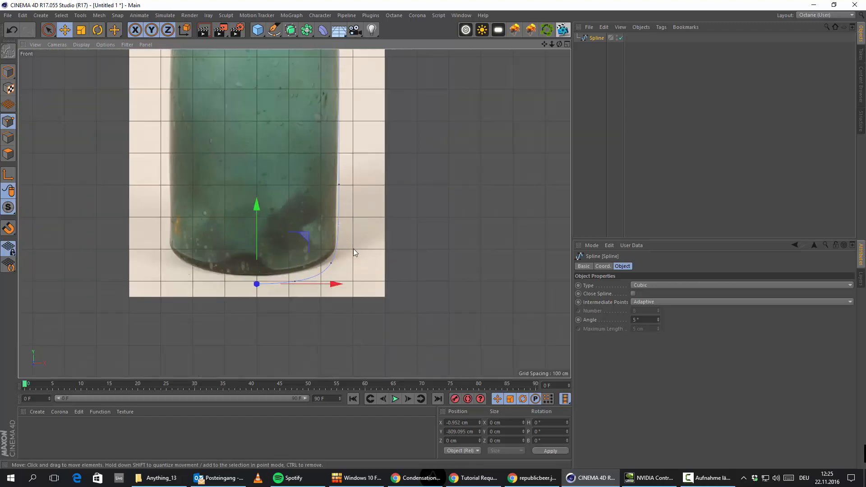
left_click(330, 263)
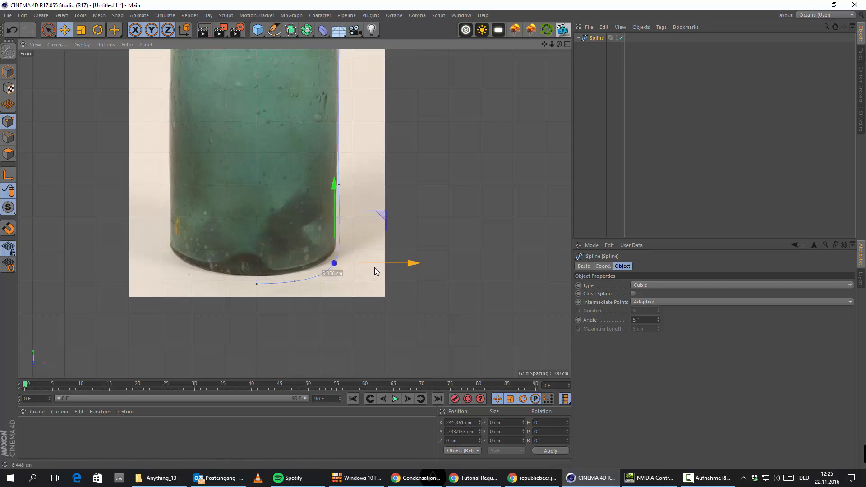
left_click_drag(373, 269, 373, 270)
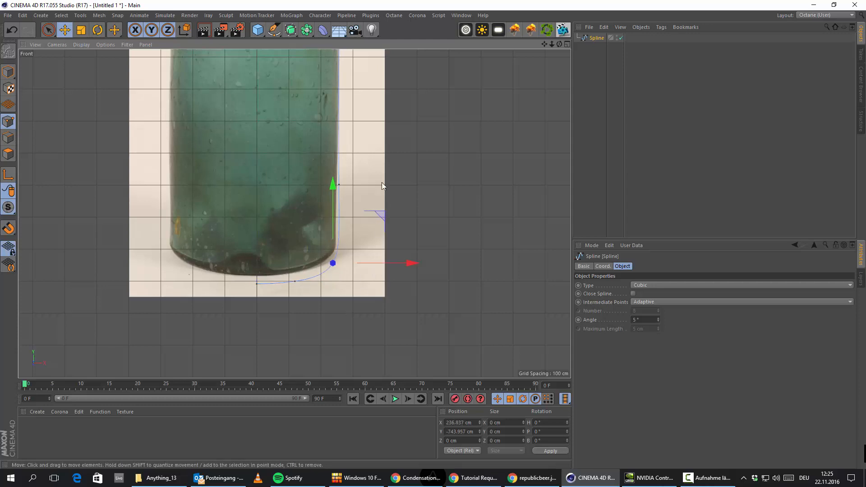
Raise the spline's bottom axis end point to about Y -801 cm and the underside's middle point to about Y -797 cm.
left_click(227, 280)
left_click(256, 284)
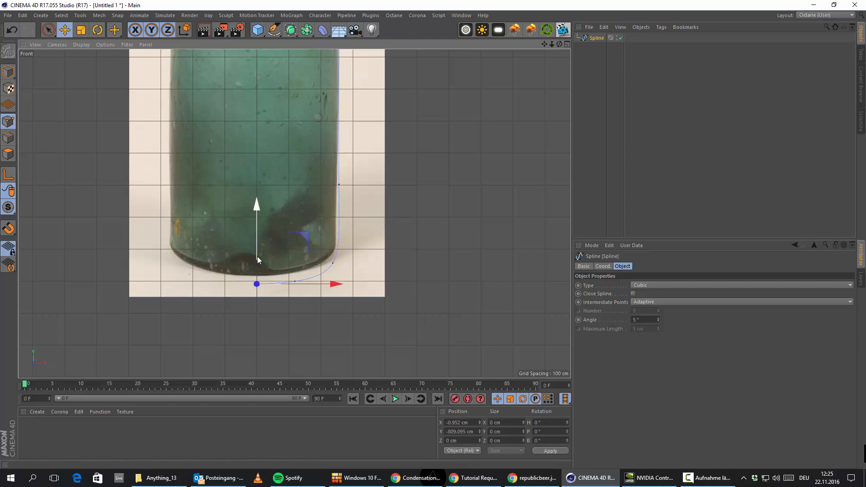
left_click_drag(256, 256, 253, 253)
left_click(281, 329)
scroll(289, 306, "up", 3)
left_click(309, 257)
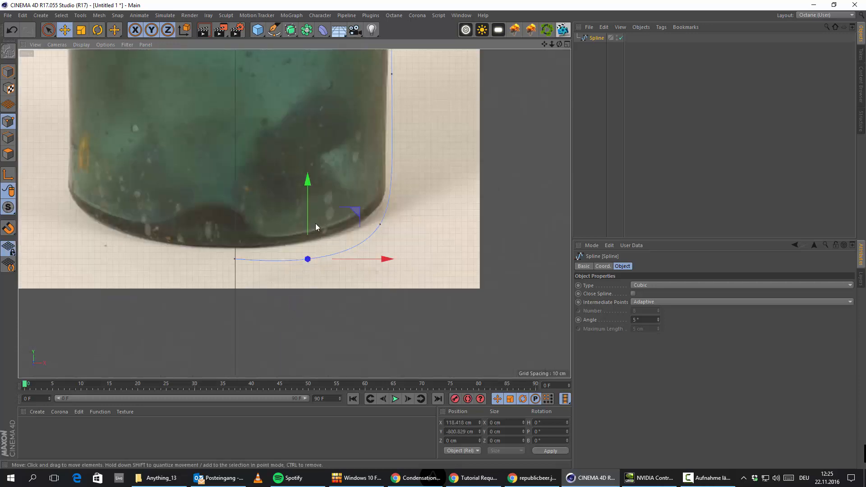
left_click_drag(308, 213, 310, 211)
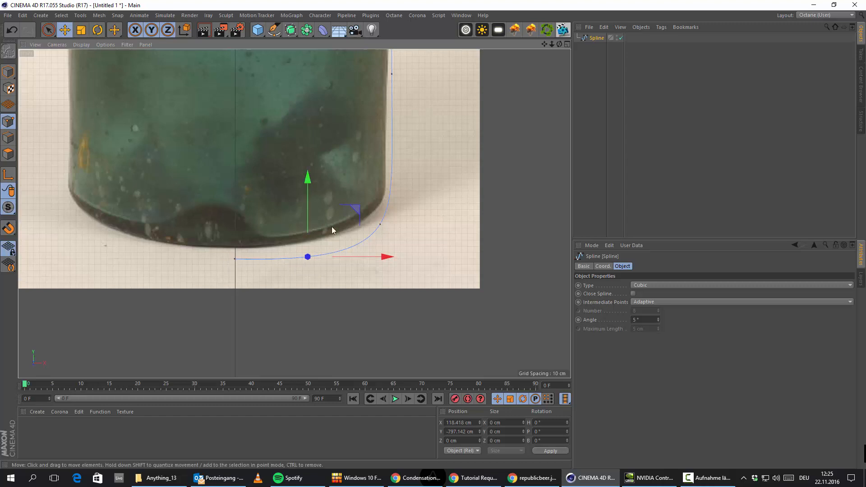
scroll(331, 226, "down", 6)
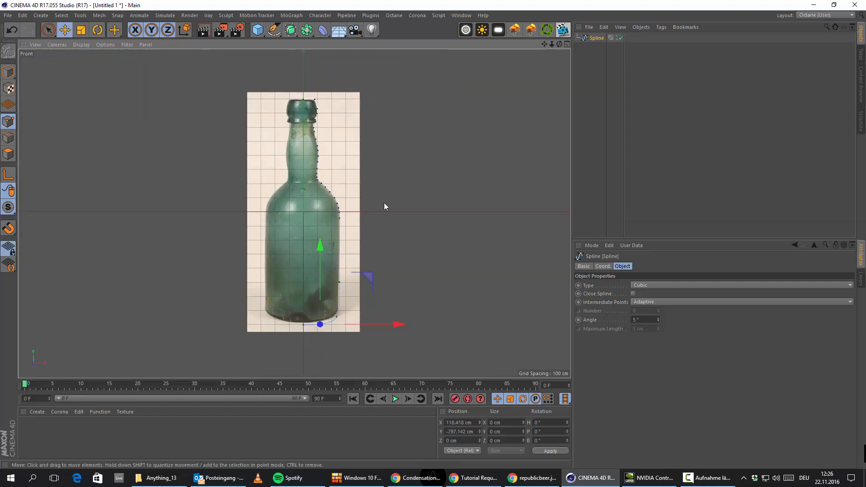
Lower the straight wall's upper point just below the shoulder to about Y -138 cm.
left_click(363, 163)
scroll(346, 237, "up", 5)
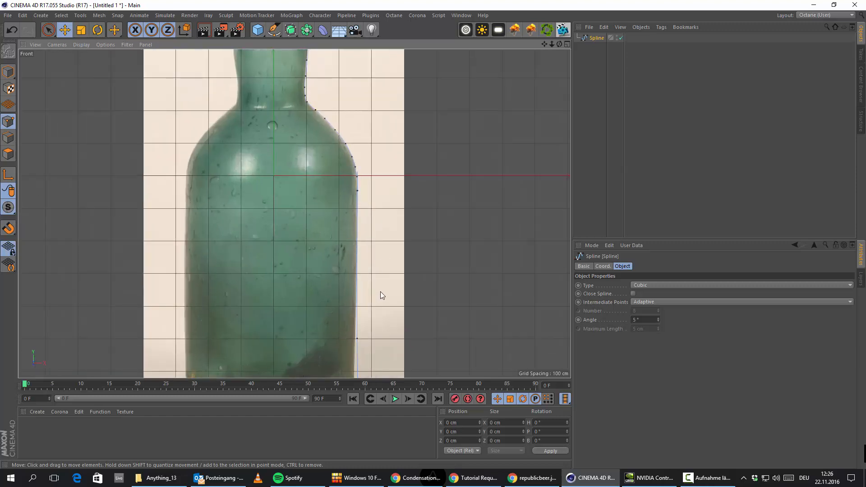
scroll(372, 125, "up", 6)
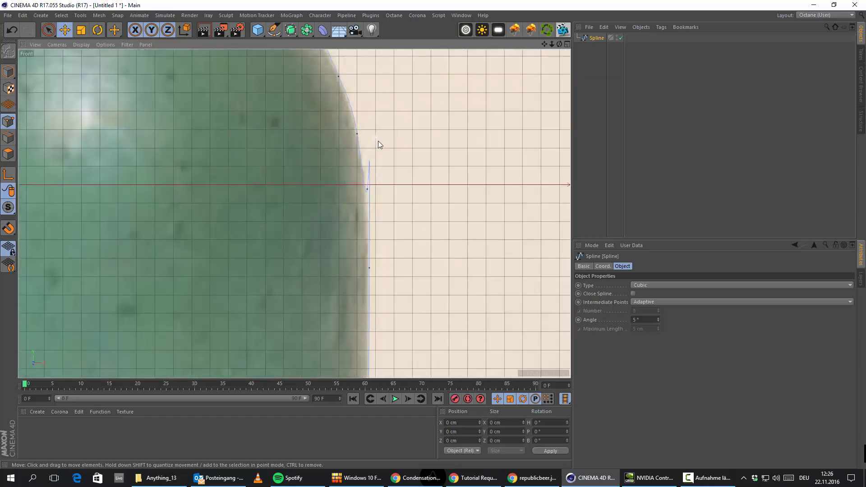
left_click(362, 211)
scroll(379, 232, "down", 4)
left_click(375, 316)
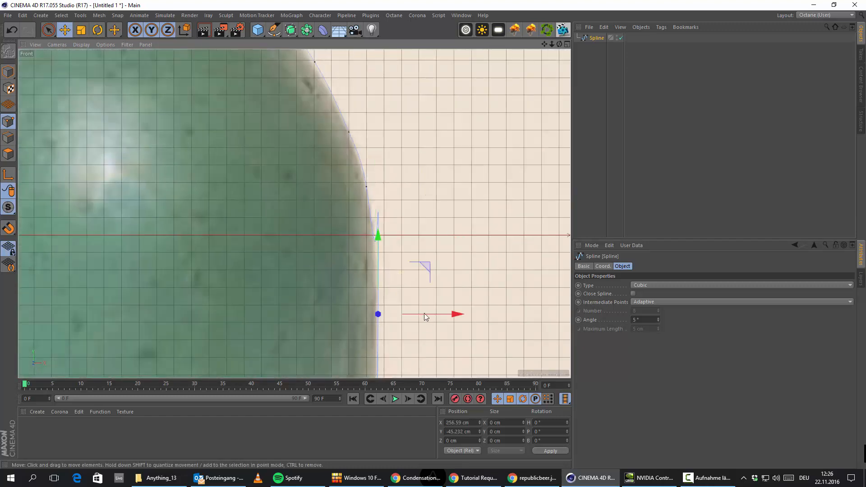
scroll(394, 155, "up", 5)
left_click_drag(386, 123, 392, 220)
left_click(426, 168)
scroll(393, 287, "down", 4)
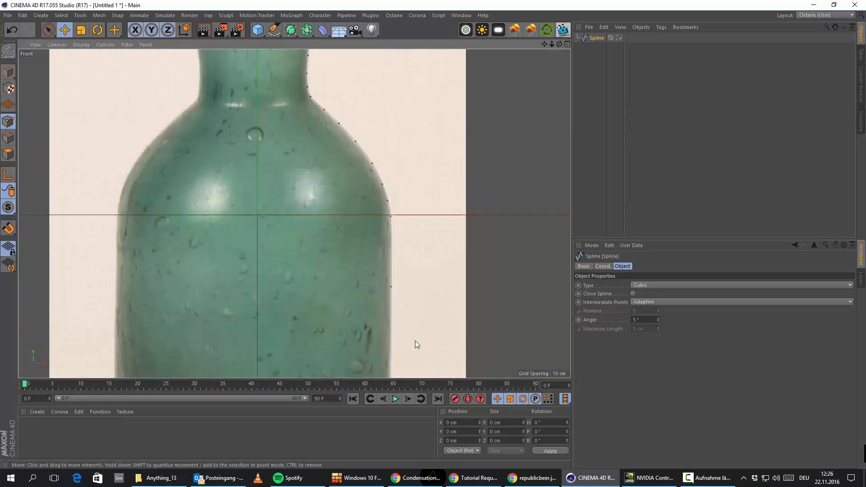
Copy the upper wall point's X position of 256.59 cm to the lower wall point so the wall is vertical.
middle_click_drag(415, 340, 390, 190, "alt")
left_click(368, 128)
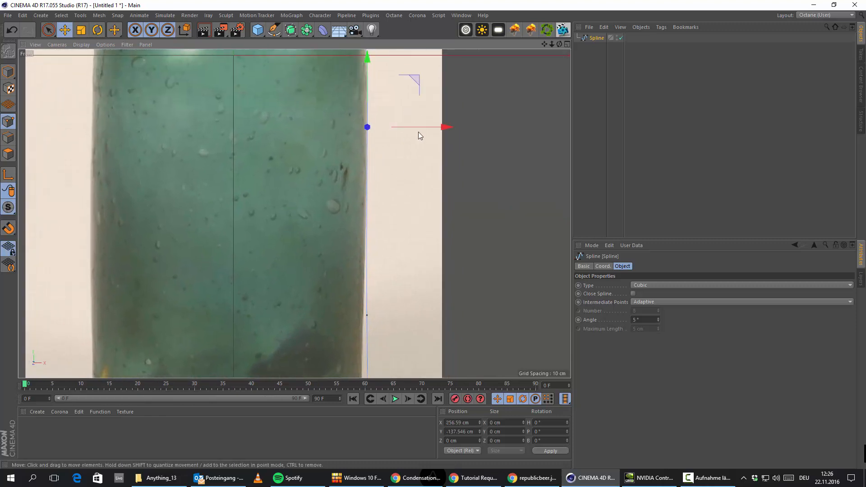
left_click(472, 423)
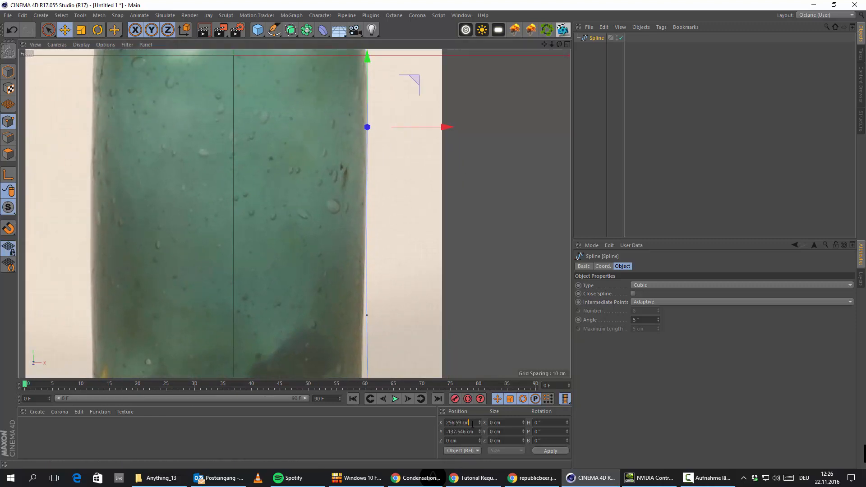
left_click_drag(473, 423, 444, 423)
key("ctrl+c")
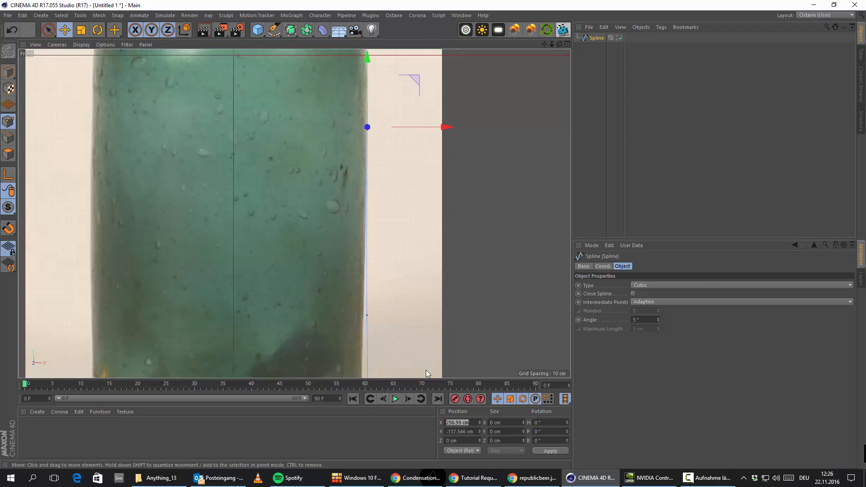
left_click(367, 316)
left_click_drag(473, 423, 242, 377)
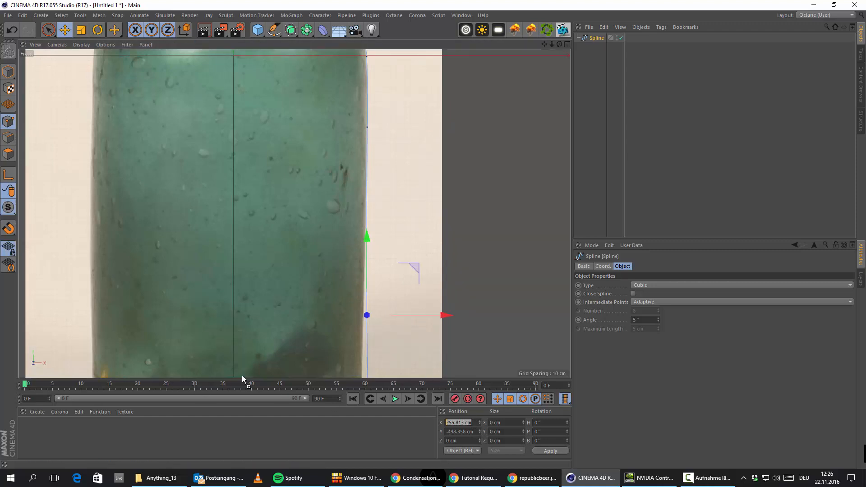
key("ctrl+v")
key("Return")
scroll(394, 86, "down", 4)
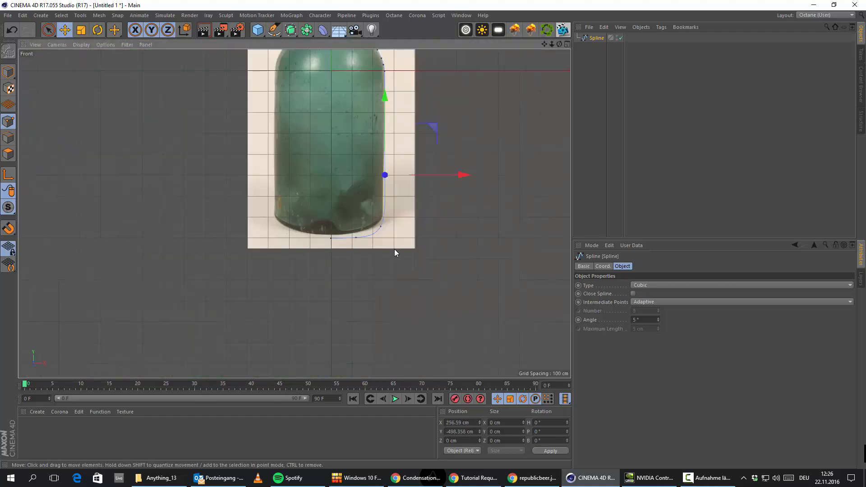
Lower the lip's top corner point to about Y 795 cm and raise the next point down the lip's outer side.
scroll(400, 208, "up", 2)
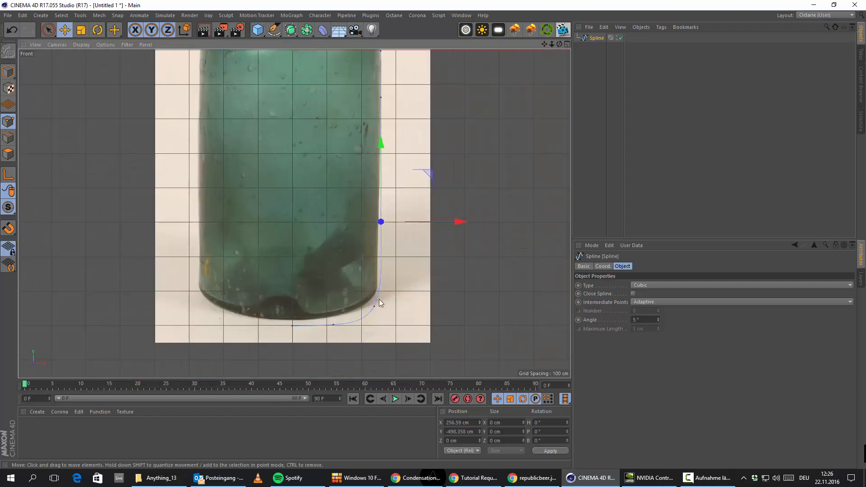
left_click(414, 96)
middle_click_drag(400, 183, 366, 339, "alt")
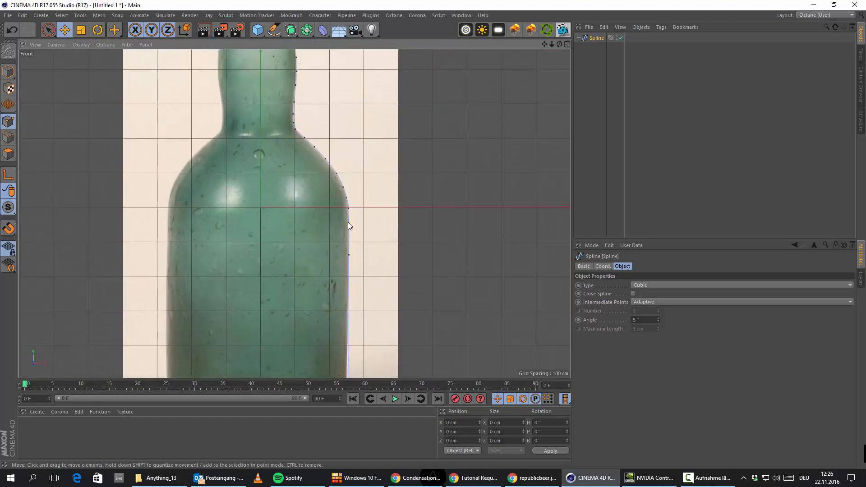
scroll(348, 223, "up", 2)
middle_click_drag(359, 144, 361, 229, "alt")
middle_click_drag(350, 119, 364, 290, "alt")
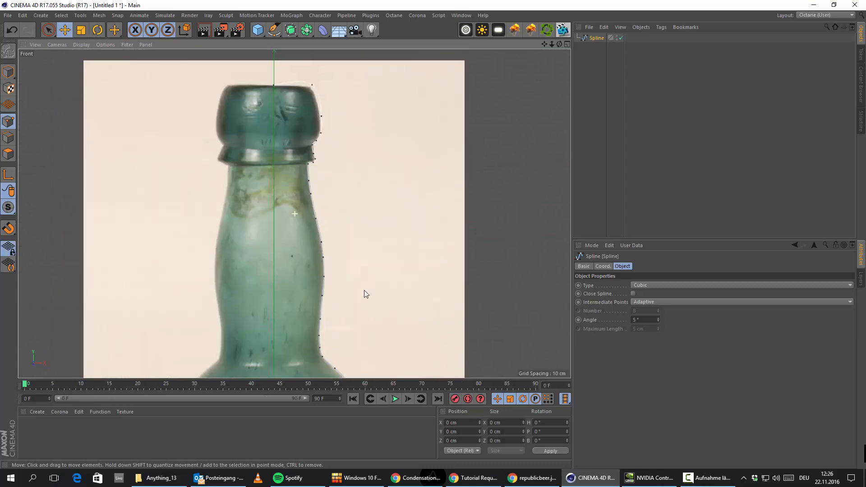
right_click_drag(311, 136, 347, 135, "alt")
middle_click_drag(336, 55, 317, 150, "alt")
left_click(301, 121)
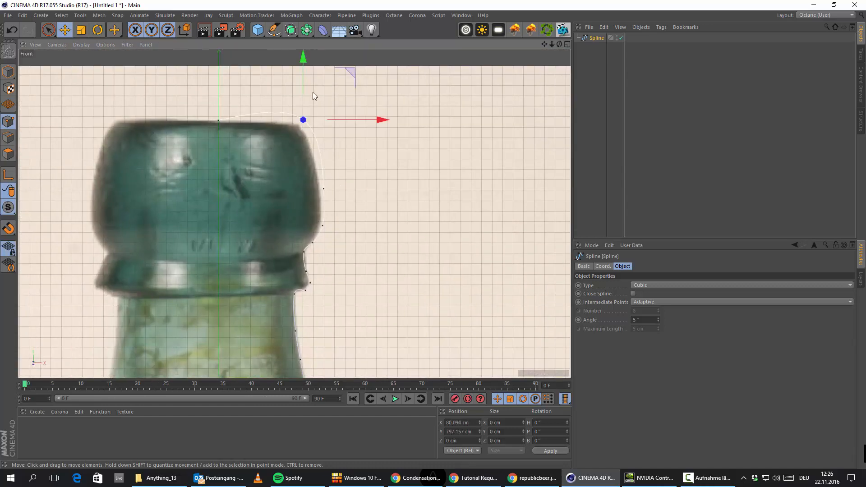
left_click_drag(301, 86, 312, 93)
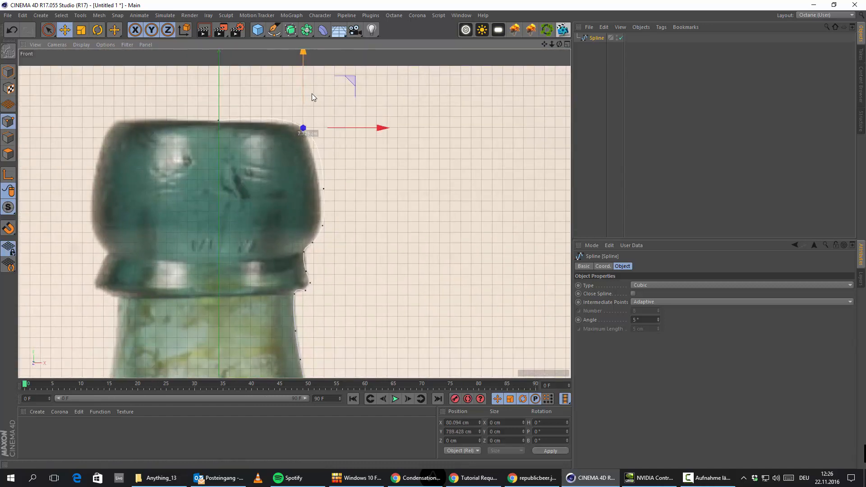
left_click(323, 189)
left_click_drag(322, 132, 309, 90)
left_click(303, 127)
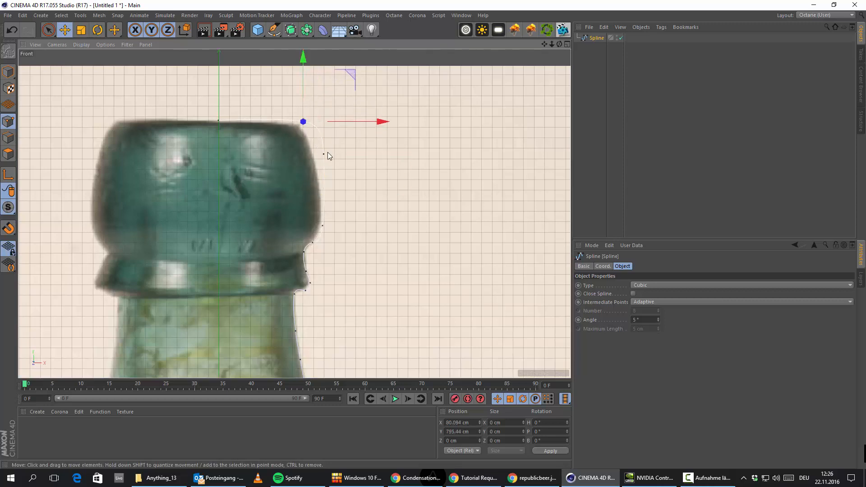
Try the lip's outer side point further in and lower, at about X 97 cm, Y 746 cm.
left_click(324, 154)
left_click_drag(359, 155, 355, 155)
left_click_drag(321, 122, 339, 140)
left_click_drag(315, 97, 321, 120)
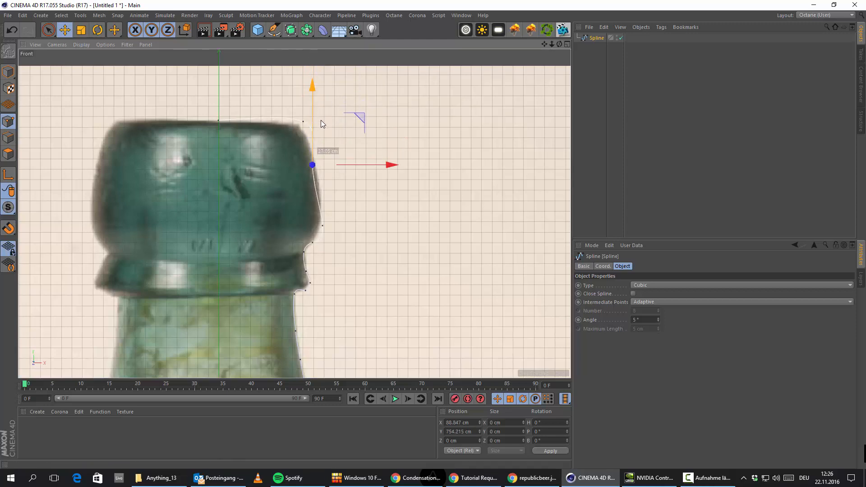
left_click_drag(357, 164, 367, 164)
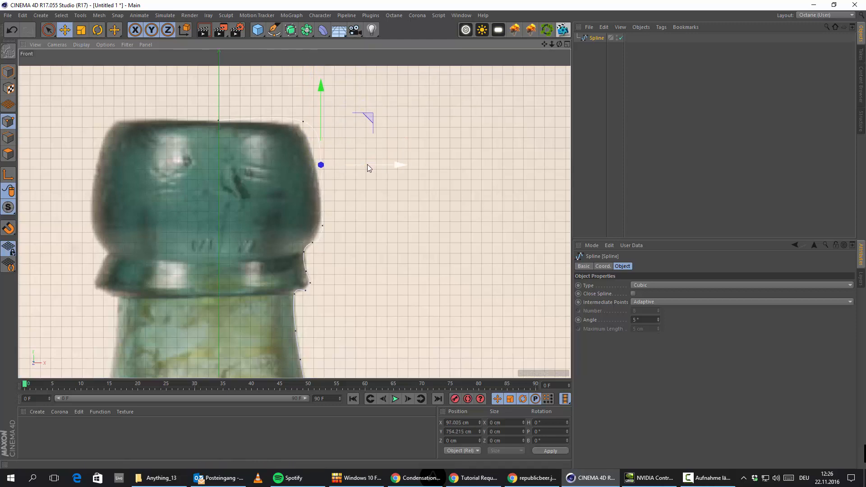
mouse_move(324, 115)
left_mouse_down()
mouse_move(326, 137)
mouse_move(329, 126)
left_mouse_up()
Move the lip's top corner point inward to about X 69 cm, Y 795 cm, and raise the side point below it.
left_click(303, 121)
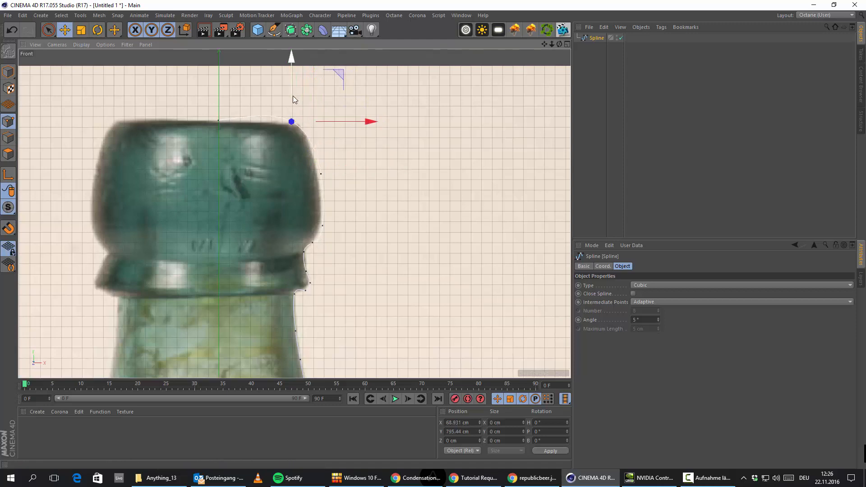
left_click_drag(293, 95, 306, 97)
left_click(319, 174)
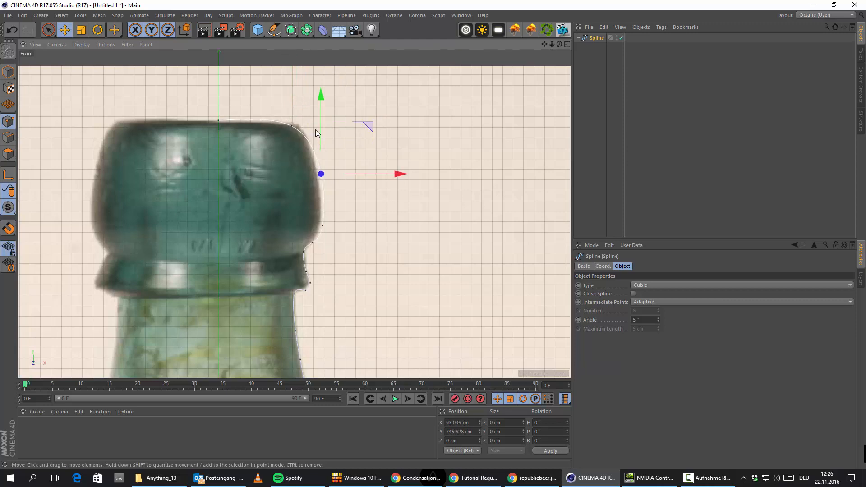
left_click_drag(319, 128, 294, 93)
left_click(293, 123)
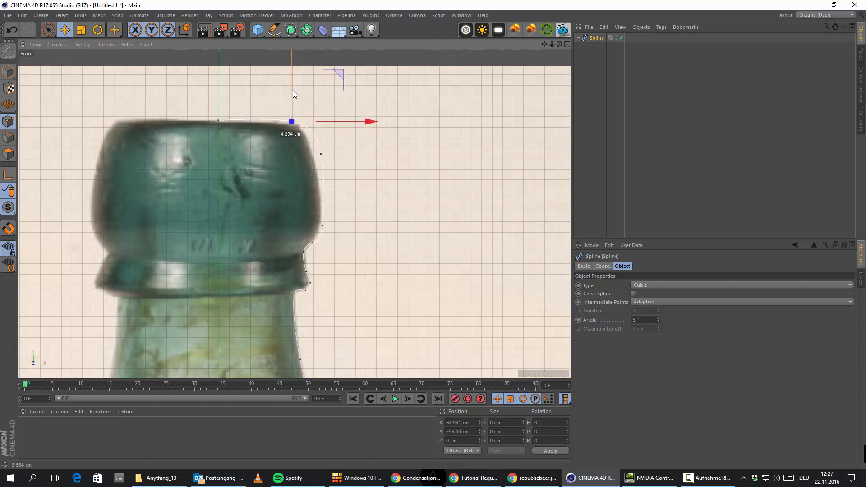
Raise the lip's widest point slightly and move the side point above it inward to follow the glass edge.
left_click(321, 154)
left_click(322, 226)
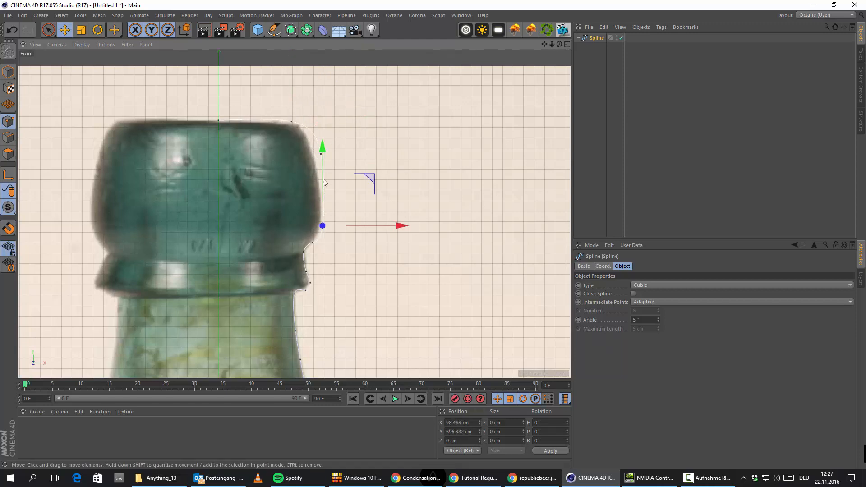
left_click_drag(321, 164, 353, 153)
left_click(322, 154)
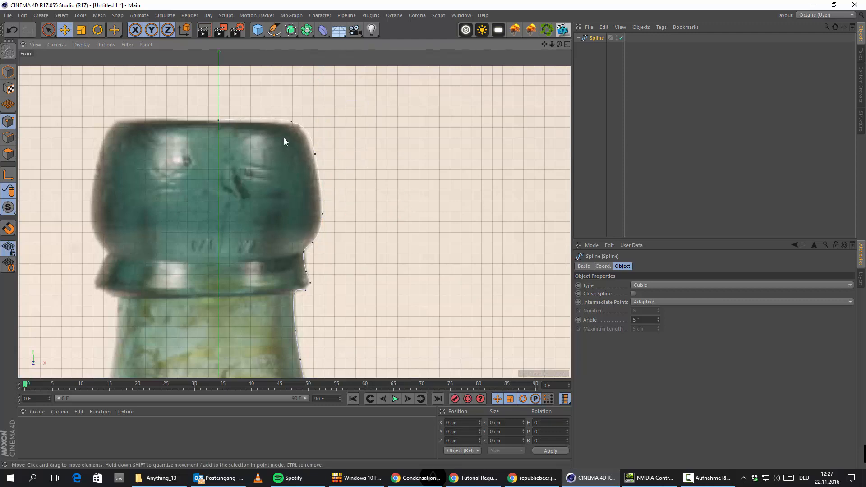
Lower the lip's top corner point slightly to match the rim in the photo.
left_click(291, 122)
left_click_drag(293, 94, 298, 95)
left_click(326, 102)
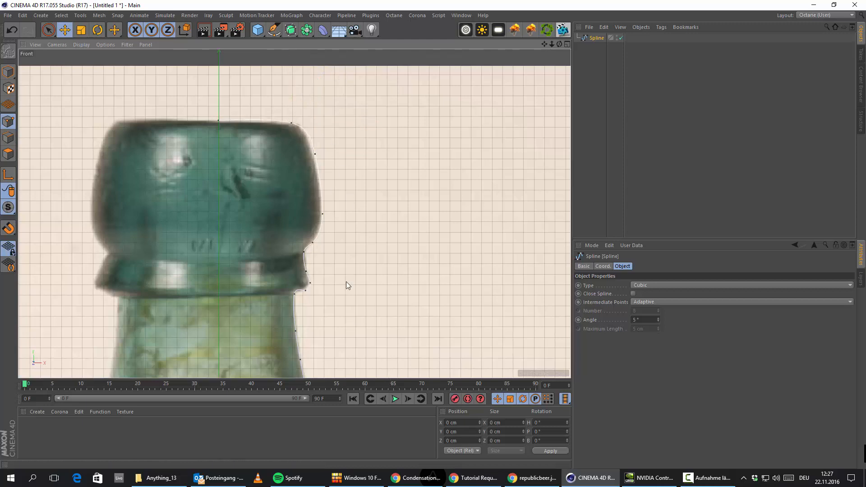
Set the X position of the spline's top end point at the bottle mouth to 0 cm.
scroll(343, 287, "down", 5)
scroll(339, 308, "down", 4)
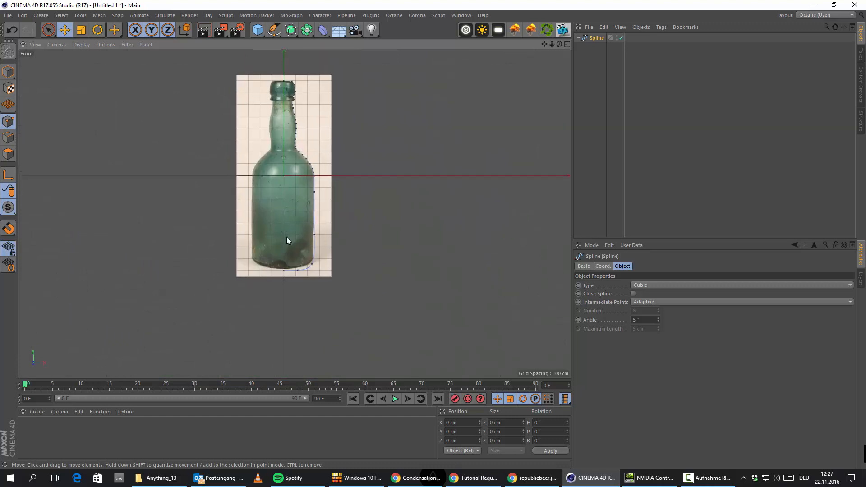
scroll(286, 237, "up", 4)
scroll(290, 252, "down", 8)
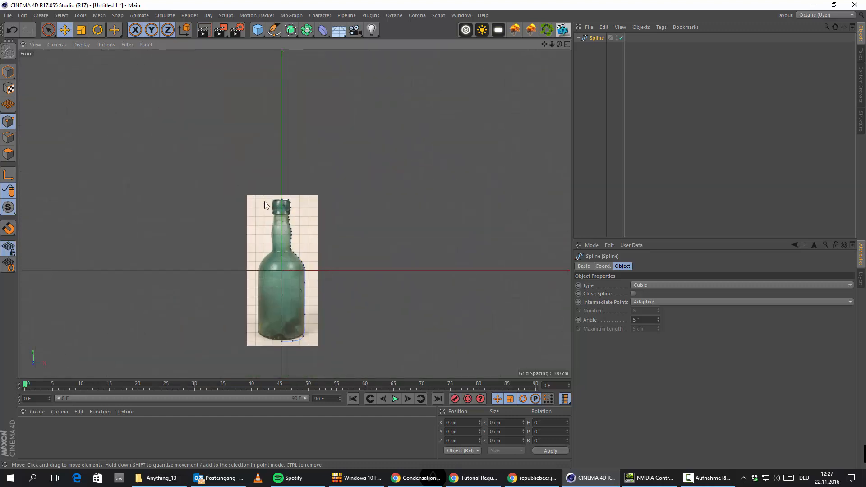
scroll(294, 201, "up", 4)
left_click(325, 206)
scroll(343, 266, "up", 3)
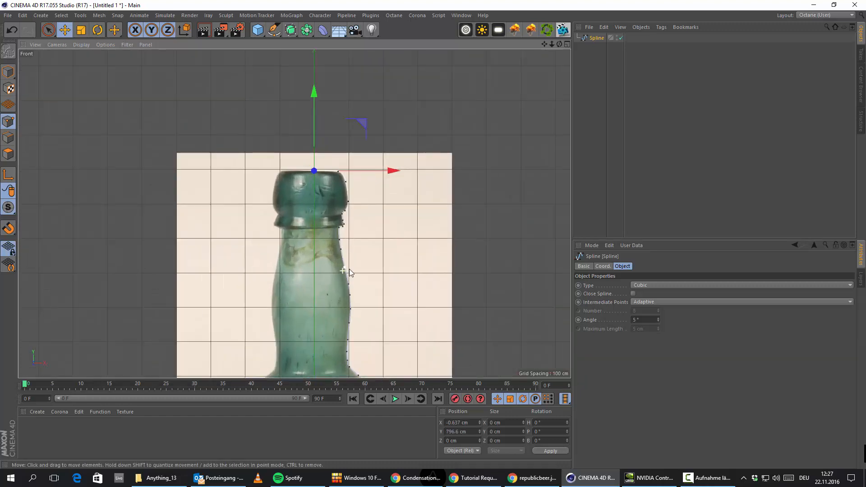
double_click(472, 423)
type("0")
key("Return")
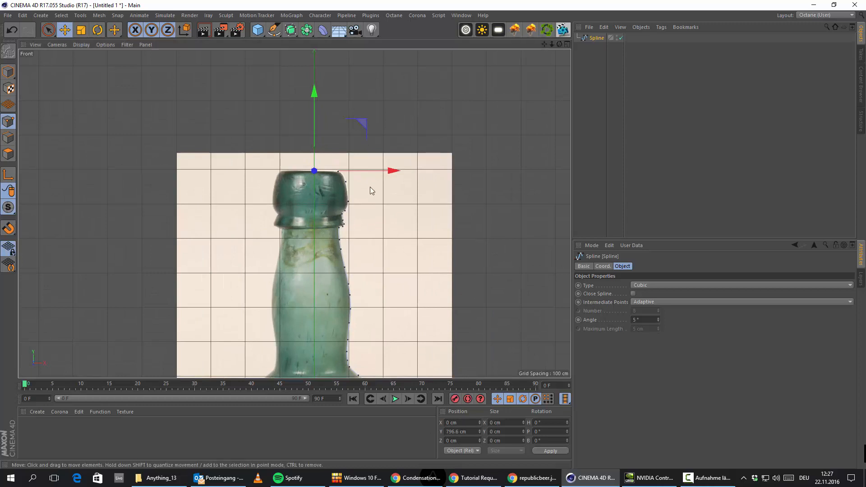
Set the X position of the spline's bottom end point under the base to 0 cm.
middle_click_drag(370, 187, 351, 49, "alt")
scroll(370, 228, "down", 5)
left_click(334, 293)
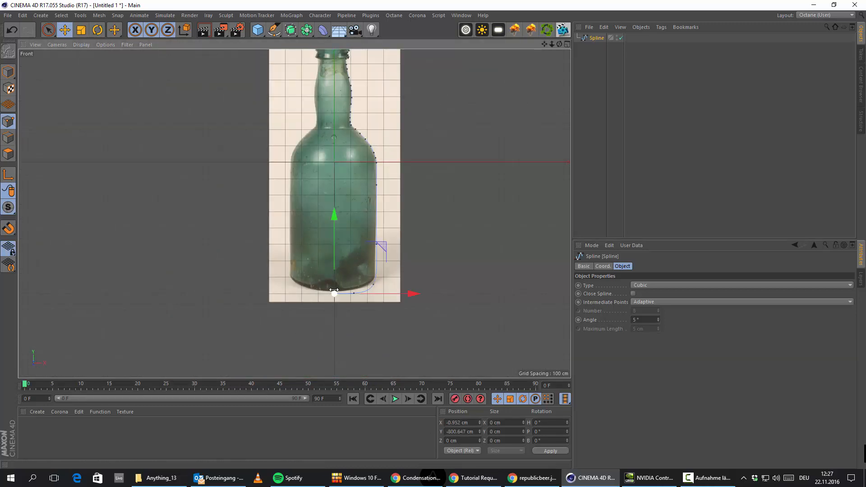
scroll(337, 252, "up", 4)
type("0")
key("Return")
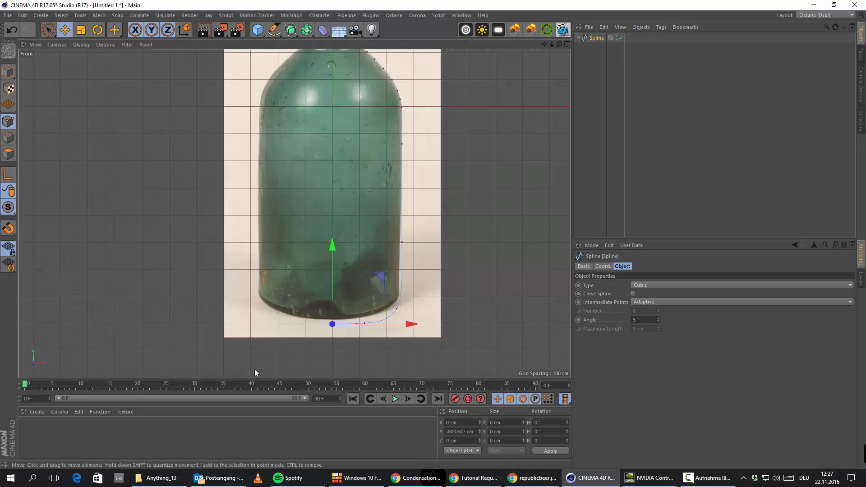
Show the spline in the perspective view and examine the whole bottle profile.
middle_click(256, 363)
middle_click(229, 142)
scroll(368, 231, "down", 6)
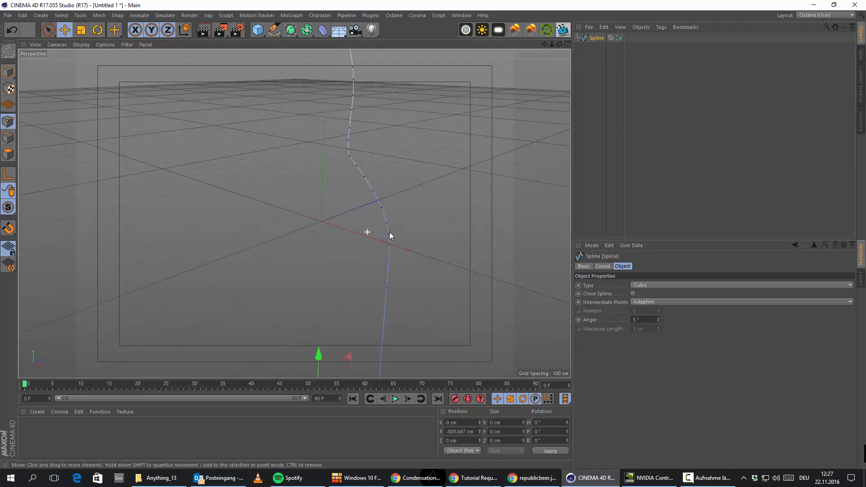
left_click_drag(395, 221, 229, 284, "alt")
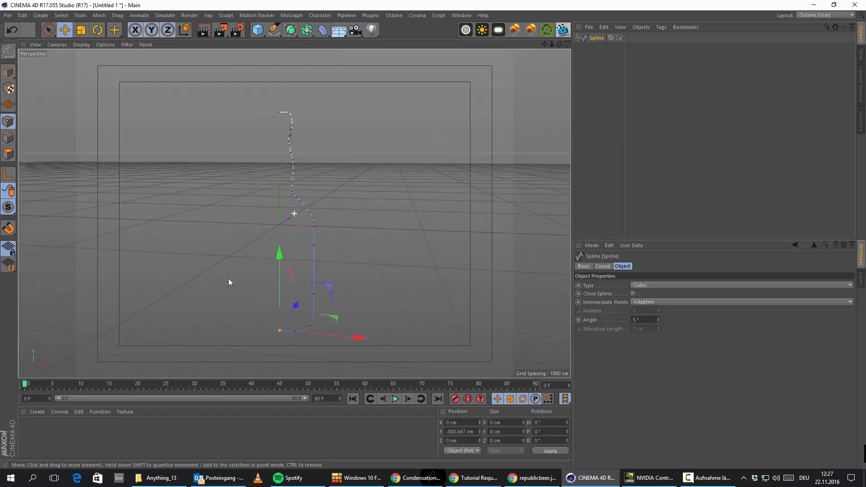
Add a Lathe generator and make the bottle profile spline its child.
left_click_drag(298, 169, 385, 238, "alt")
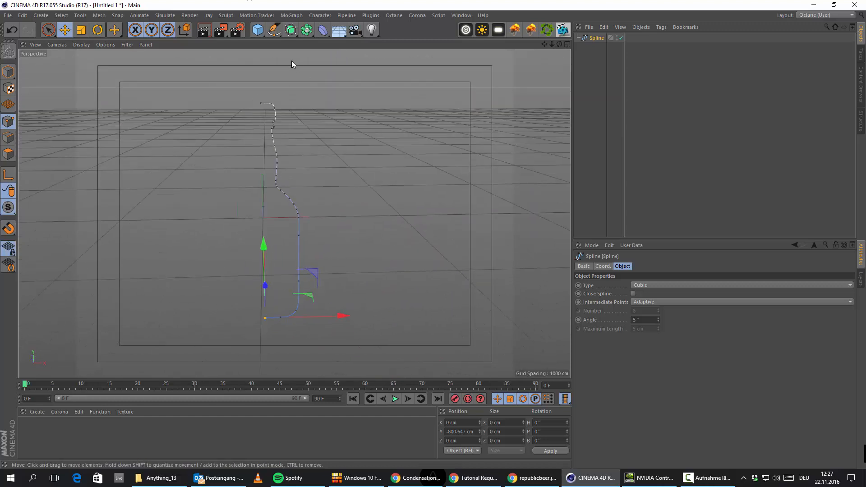
left_click_drag(290, 30, 326, 66)
left_click_drag(595, 47, 597, 39)
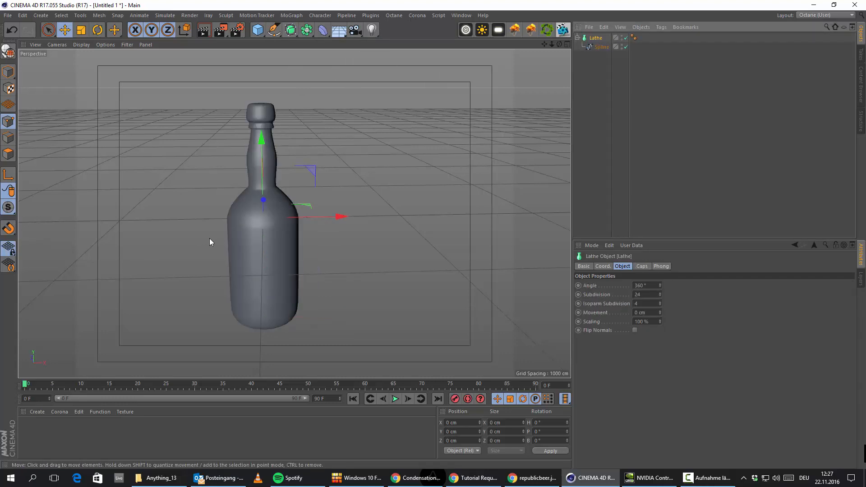
Display the lathed bottle as a shaded model with its mesh lines overlaid.
left_click_drag(210, 238, 368, 202, "alt")
scroll(282, 209, "up", 3)
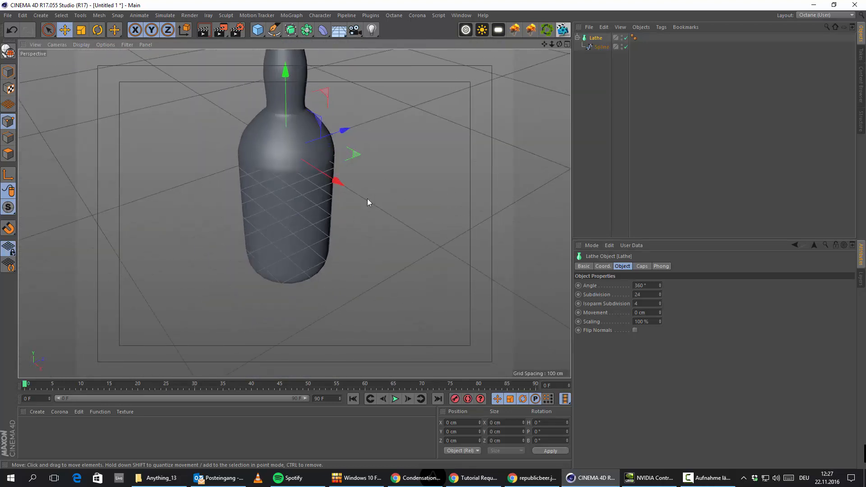
middle_click_drag(367, 199, 356, 256, "alt")
left_click(81, 44)
left_click(94, 61)
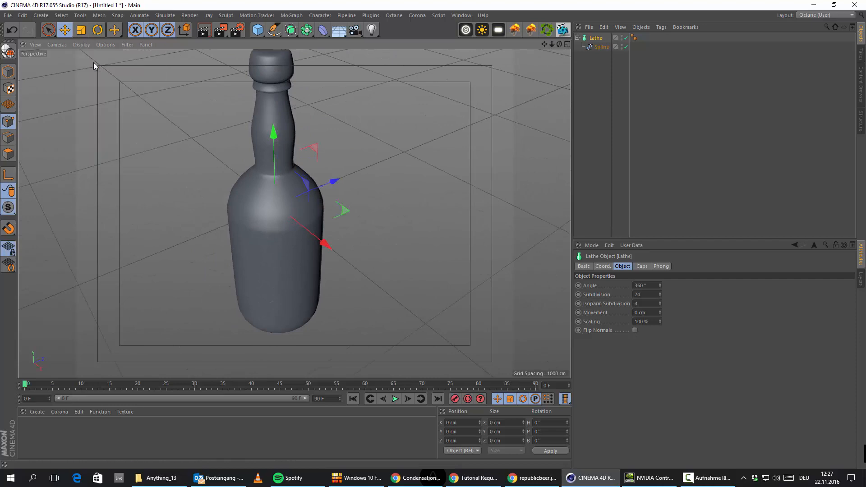
Examine the lathed bottle's mesh density along the body, shoulder, neck and closed mouth.
right_click_drag(287, 130, 299, 199, "alt")
left_click_drag(299, 199, 293, 207, "alt")
middle_click_drag(294, 213, 234, 76, "alt")
left_click_drag(226, 194, 194, 210, "alt")
middle_click_drag(295, 148, 272, 265, "alt")
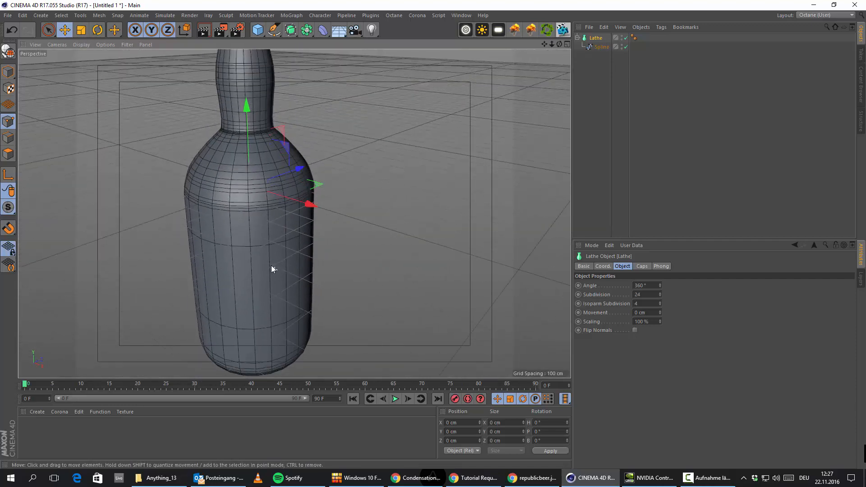
right_click_drag(271, 266, 242, 259, "alt")
left_click_drag(242, 260, 228, 336, "alt")
right_click_drag(263, 129, 306, 149, "alt")
left_click_drag(219, 233, 234, 185, "alt")
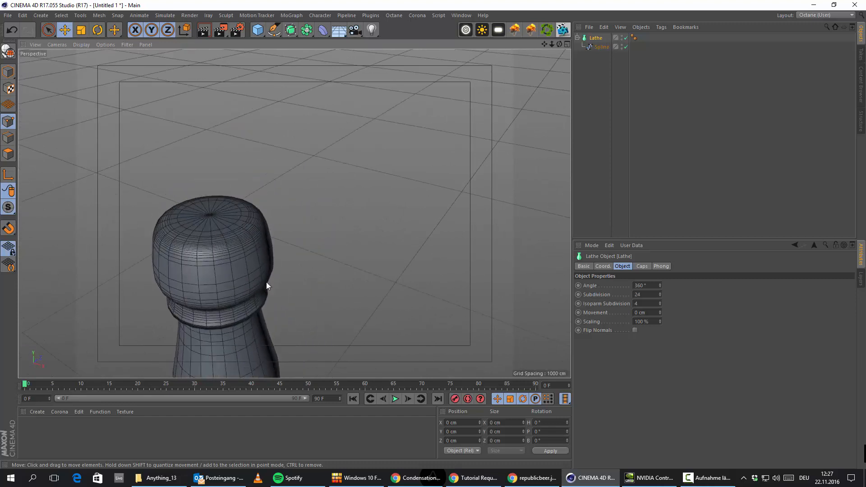
middle_click_drag(266, 283, 258, 135, "alt")
right_click_drag(259, 135, 224, 136, "alt")
left_click_drag(228, 267, 224, 230, "alt")
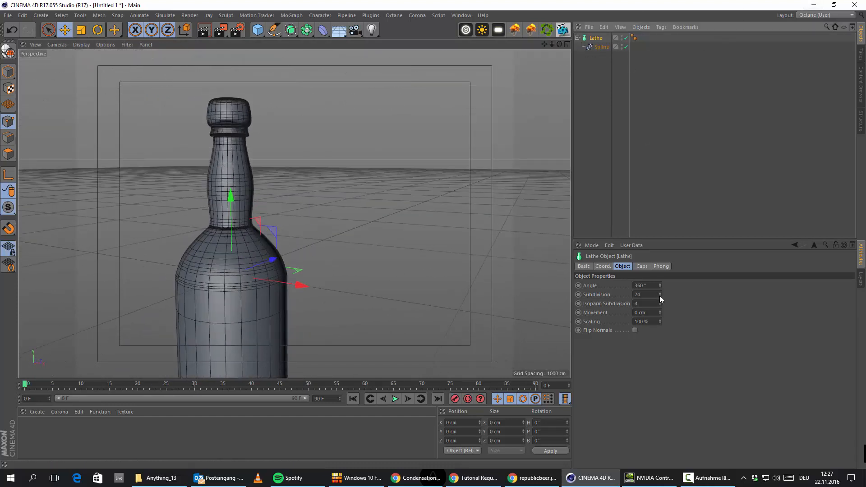
Set the Lathe's subdivision to 8.
mouse_move(659, 296)
left_mouse_down()
mouse_move(659, 316)
mouse_move(660, 301)
mouse_move(660, 308)
left_mouse_up()
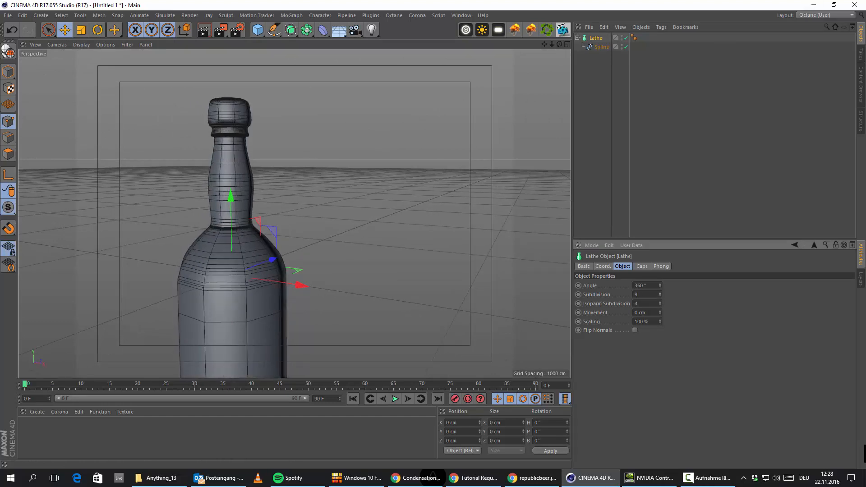
left_click(660, 296)
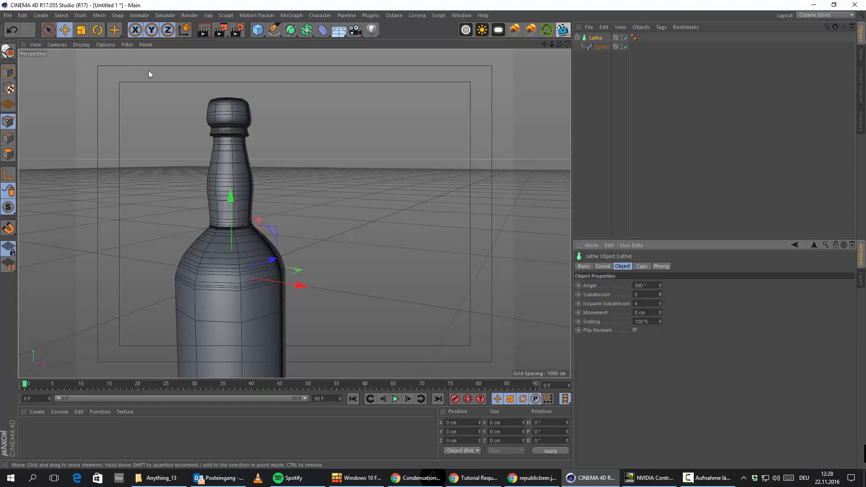
middle_click_drag(244, 375, 295, 214, "alt")
left_click_drag(295, 214, 194, 372, "alt")
middle_click_drag(361, 68, 340, 177, "alt")
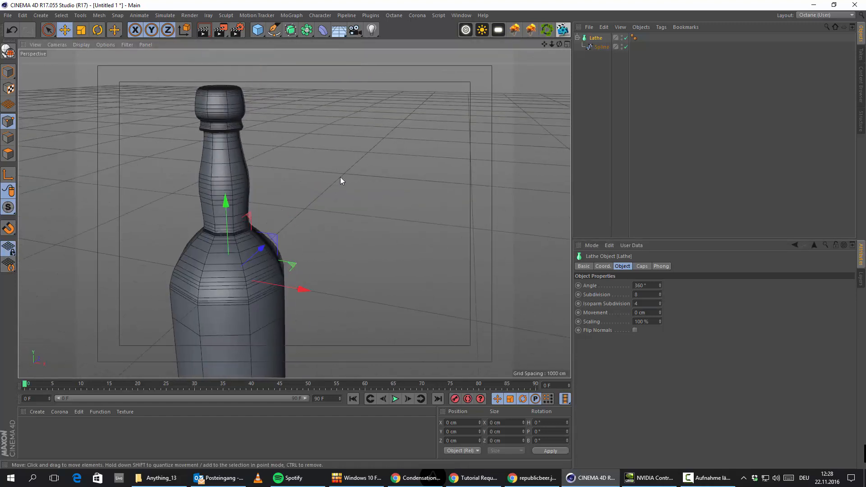
right_click_drag(340, 177, 245, 174, "alt")
left_click_drag(166, 248, 142, 248, "alt")
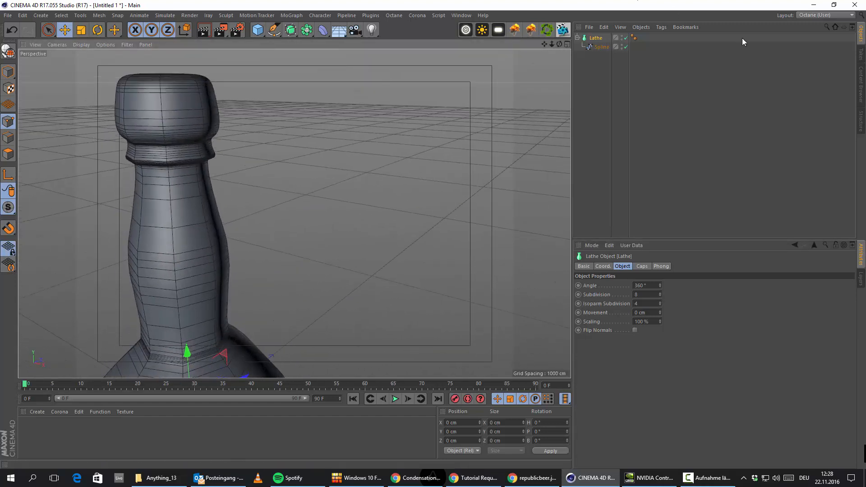
Set the profile spline's adaptive intermediate point angle to 90° to reduce the bottle's horizontal segments.
left_click(602, 48)
mouse_move(658, 320)
left_mouse_down()
mouse_move(659, 294)
mouse_move(659, 347)
mouse_move(659, 319)
left_mouse_up()
scroll(272, 206, "down", 5)
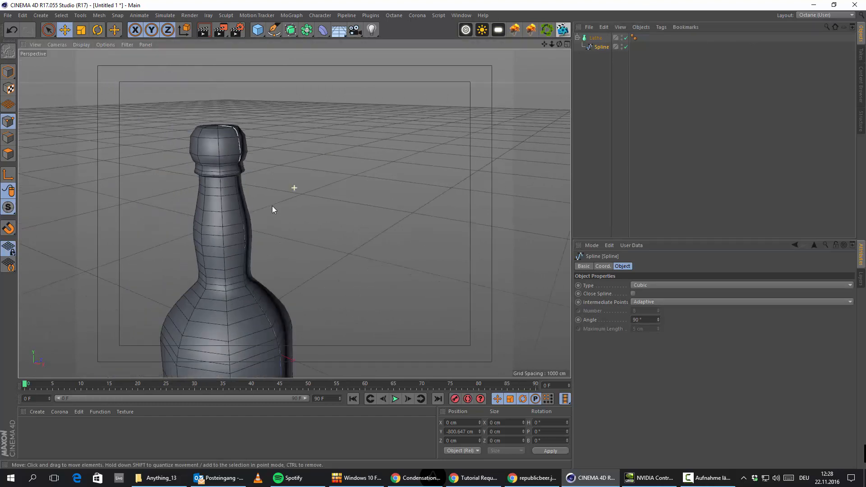
middle_click_drag(205, 364, 205, 71, "alt")
left_click_drag(246, 194, 248, 270, "alt")
middle_click_drag(228, 63, 239, 196, "alt")
right_click_drag(239, 196, 252, 144, "alt")
left_click_drag(252, 143, 251, 169, "alt")
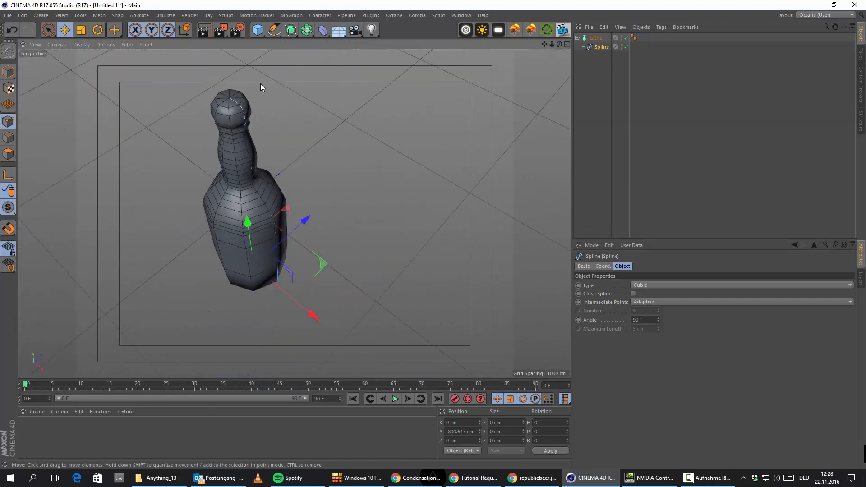
Convert the Lathe into an editable polygon object.
left_click(595, 39)
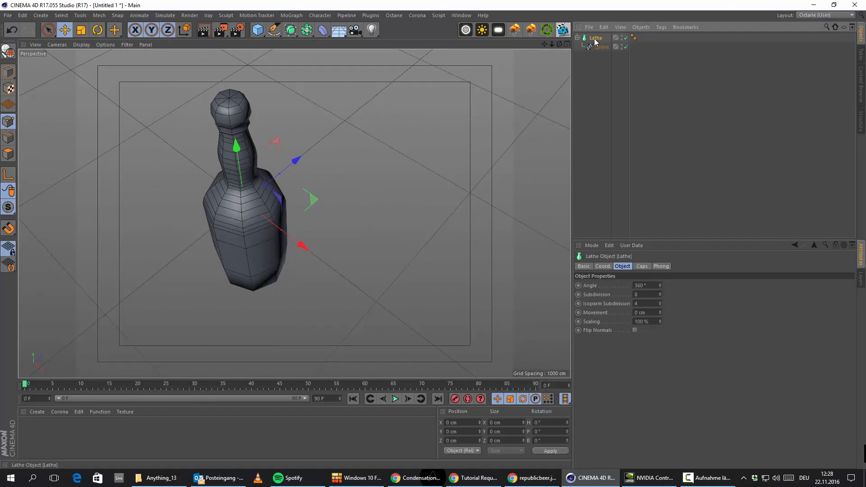
key("c")
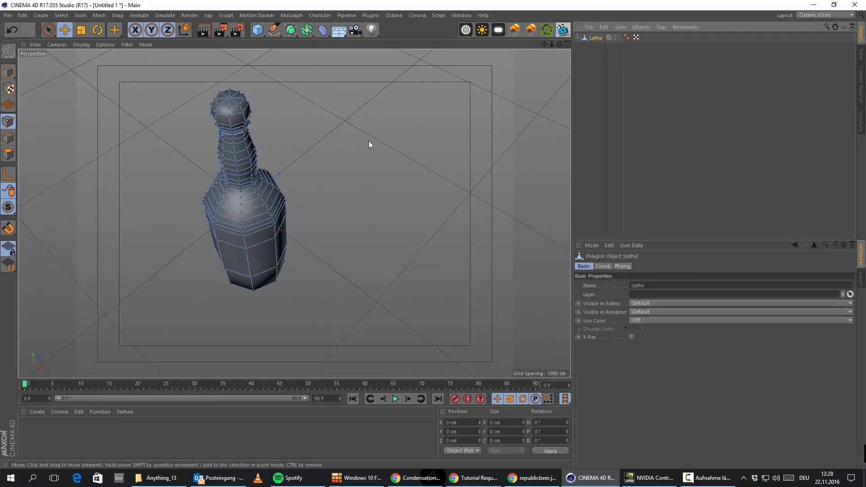
left_click_drag(369, 141, 167, 90, "alt")
Loop-select the cap polygons on top of the bottle's mouth and delete them to open the neck.
left_click(65, 30)
left_click(9, 72)
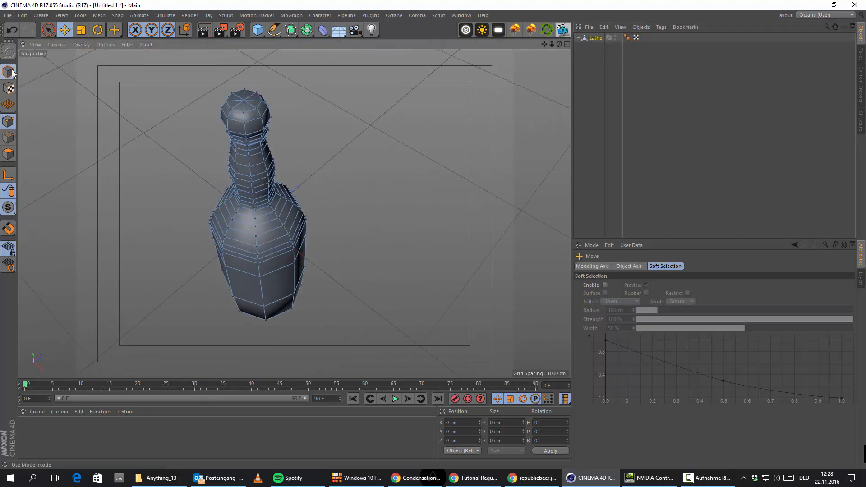
scroll(290, 103, "up", 3)
left_click(8, 154)
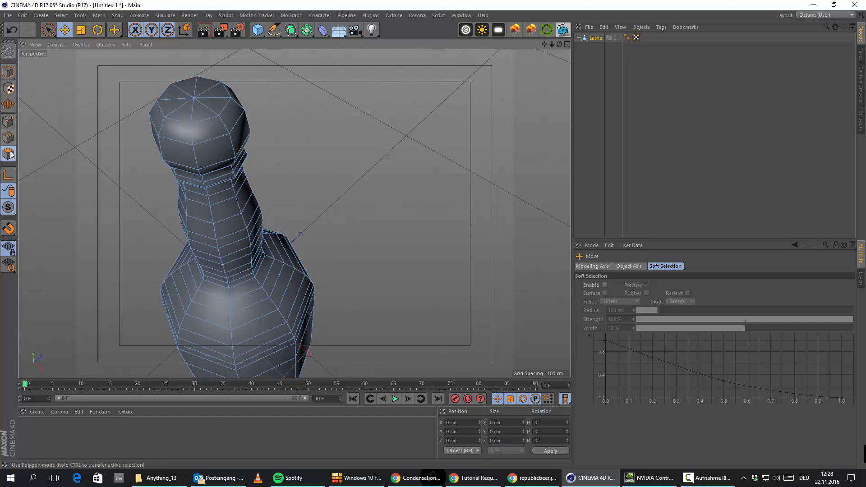
middle_click_drag(238, 113, 323, 186, "alt")
left_click(62, 15)
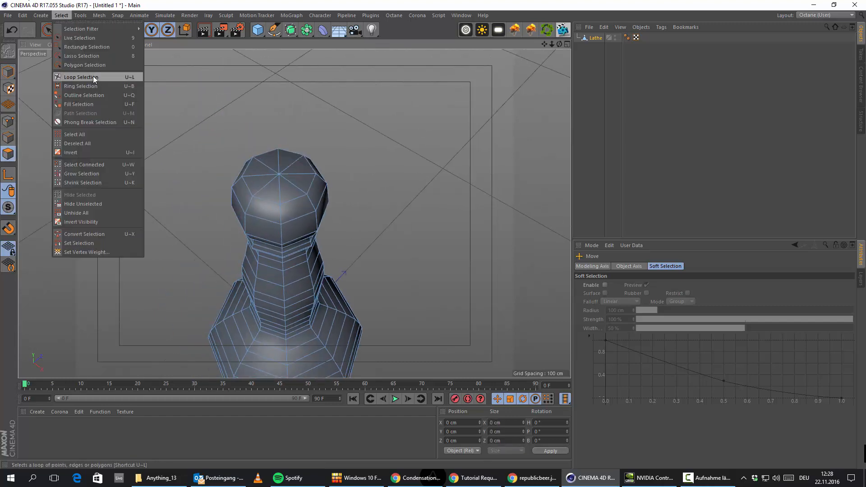
left_click(93, 75)
left_click(307, 167)
key("Delete")
left_click_drag(273, 185, 319, 149, "alt")
Select the centre point of the bottle's base together with the inner ring of points around it.
middle_click_drag(303, 311, 275, 98, "alt")
scroll(275, 102, "down", 5)
mouse_move(271, 174)
left_mouse_down("alt")
mouse_move(253, 240)
mouse_move(259, 171)
left_mouse_up("alt")
middle_click_drag(259, 172, 218, 54, "alt")
middle_click_drag(295, 214, 288, 124, "alt")
left_click_drag(252, 318, 216, 234, "alt")
left_click(64, 30)
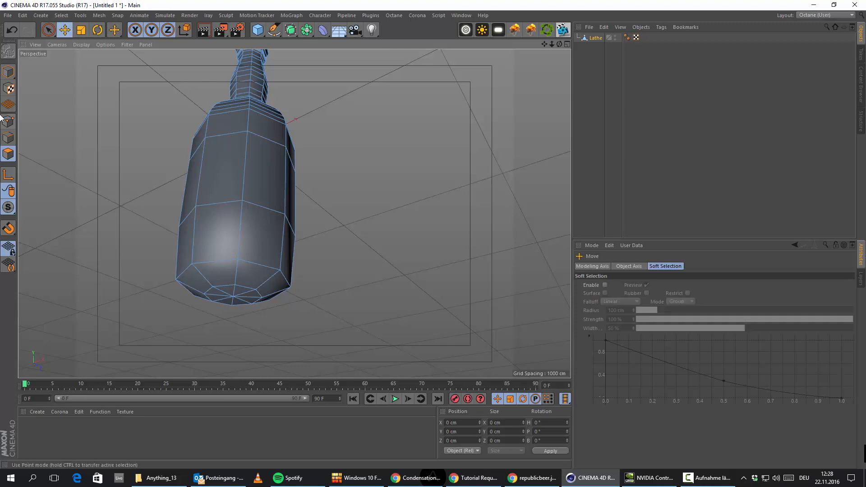
left_click(8, 121)
scroll(259, 295, "up", 3)
left_click(223, 298)
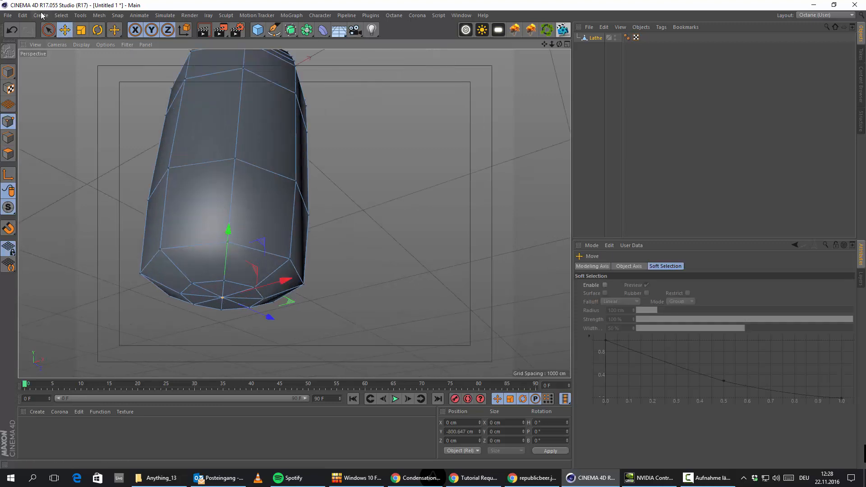
left_click(62, 16)
left_click(70, 75)
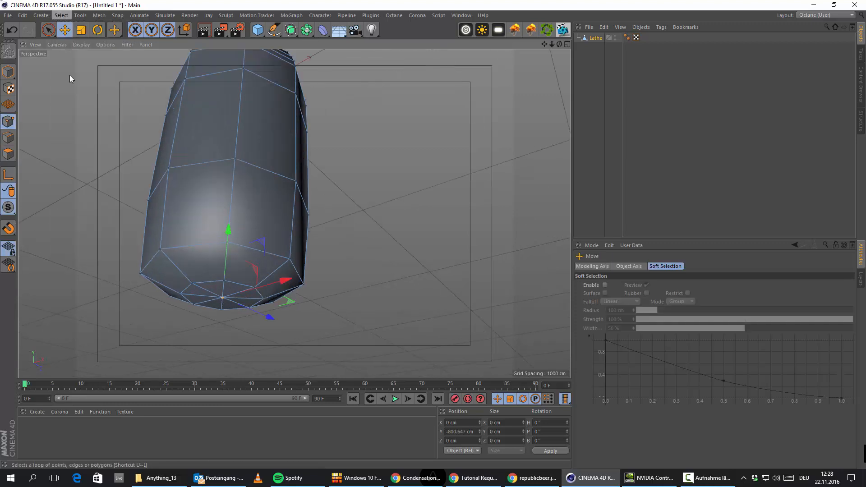
left_click(241, 285)
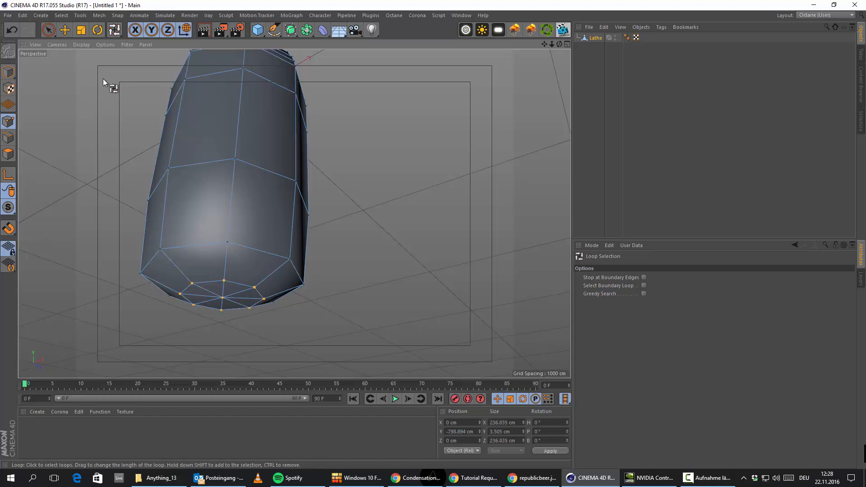
Raise the selected base points to about Y -737.7 cm to push the underside inward.
left_click_drag(110, 85, 335, 153, "alt")
key("e")
left_click_drag(264, 206, 245, 149, "alt")
mouse_move(230, 200)
left_mouse_down("alt")
mouse_move(200, 248)
mouse_move(189, 236)
mouse_move(233, 188)
left_mouse_up("alt")
key("F5")
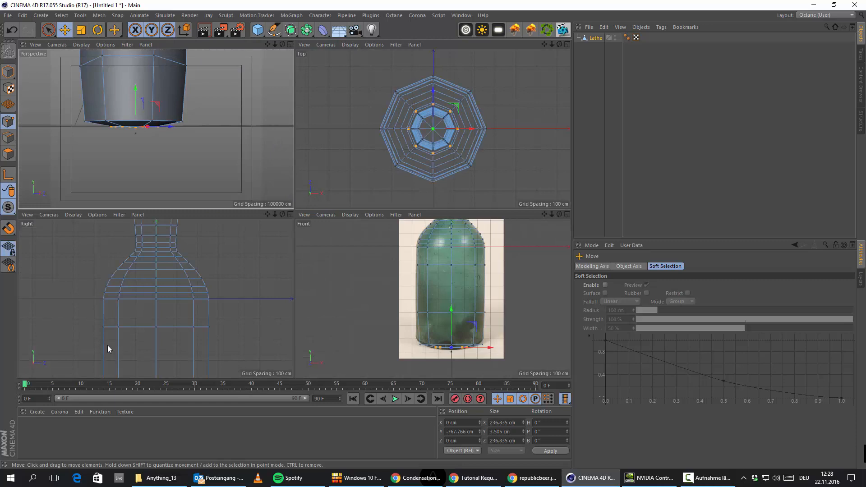
middle_click(239, 289)
scroll(205, 229, "up", 15)
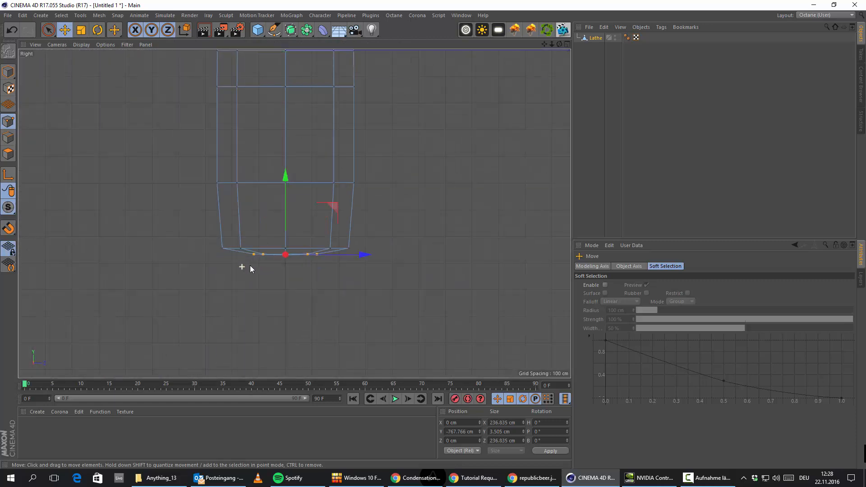
left_click_drag(266, 210, 270, 178)
middle_click(123, 193)
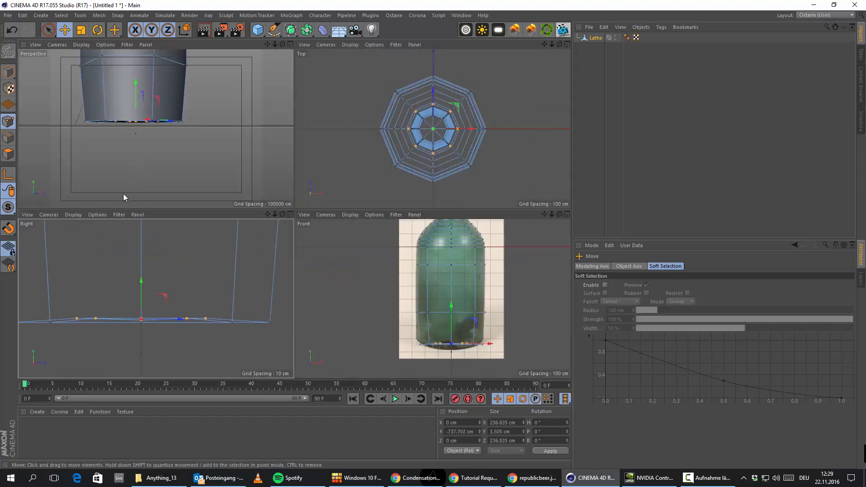
middle_click(123, 194)
left_click_drag(206, 160, 189, 147, "alt")
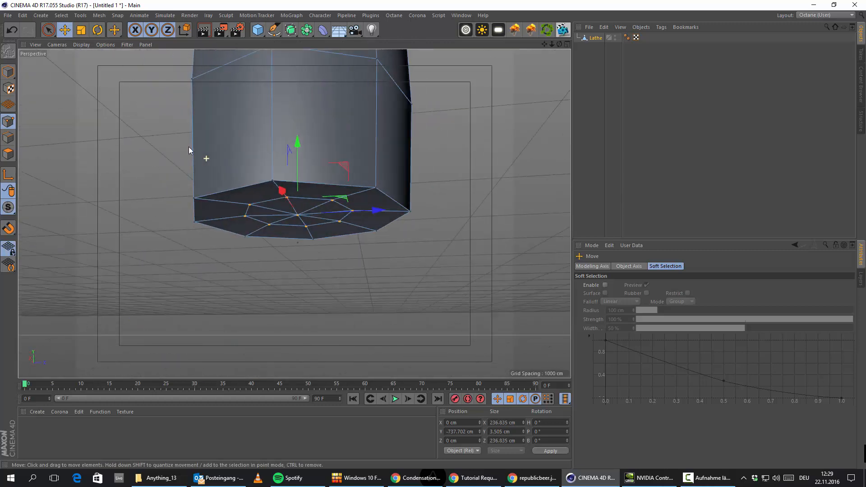
Cut an extra edge loop between the base's outer rim and inner ring with the Knife in Loop mode.
middle_click(188, 147)
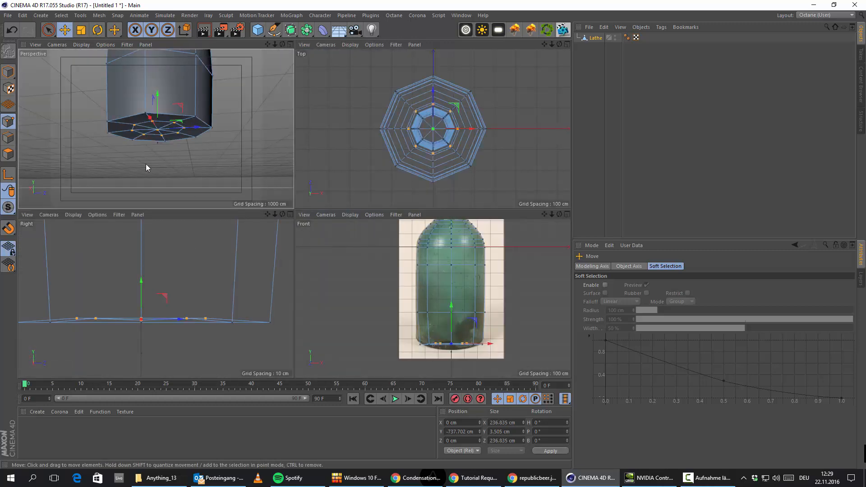
middle_click(311, 276)
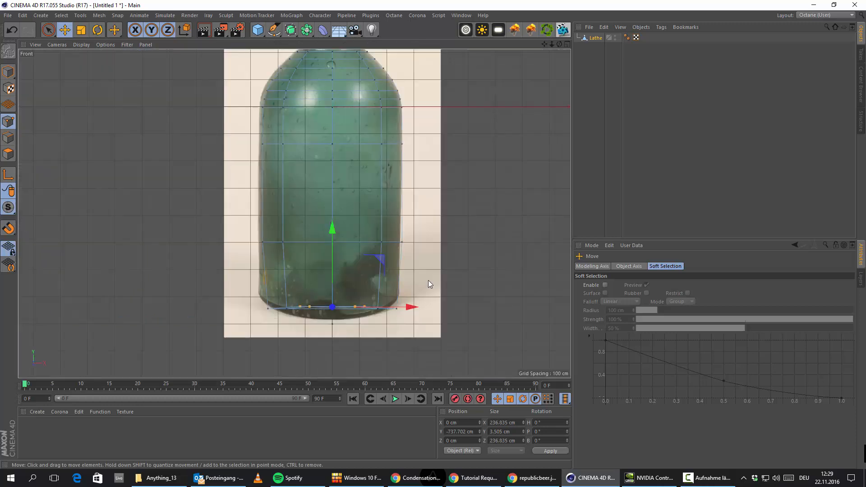
middle_click(37, 153)
middle_click(214, 182)
right_click(133, 229)
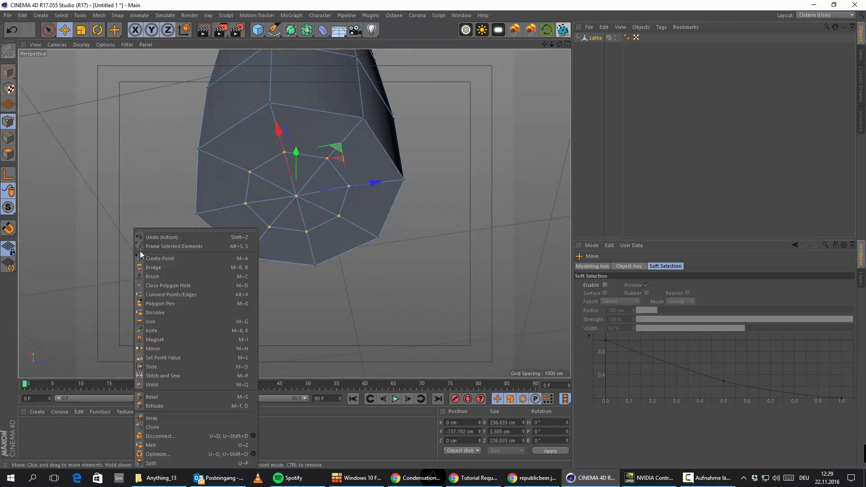
left_click(153, 328)
left_click(612, 278)
left_click(614, 285)
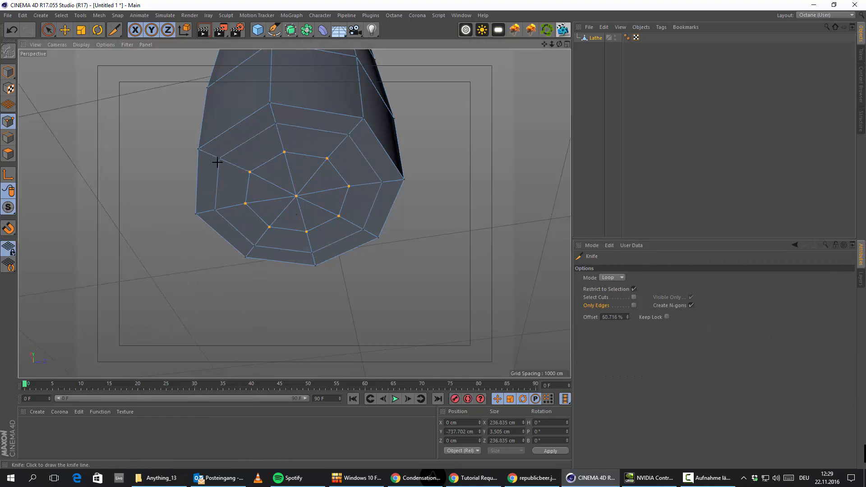
left_click_drag(216, 147, 228, 197, "alt")
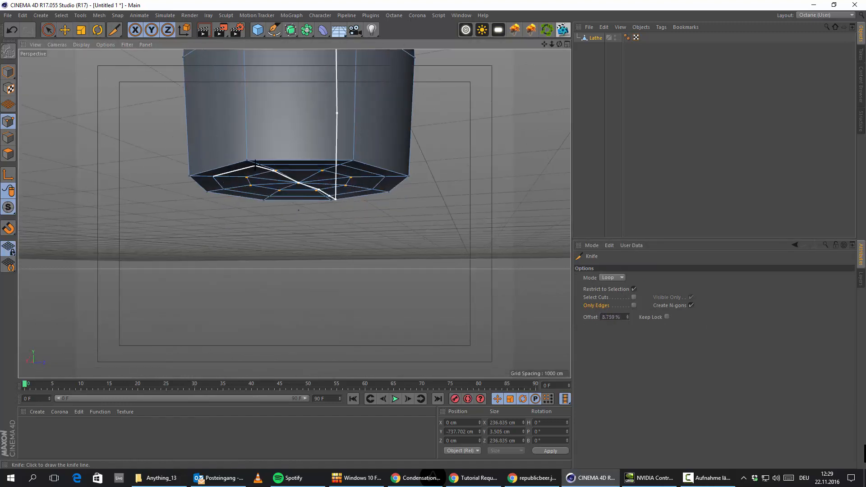
Raise the base's centre and inner ring points to about Y -690 cm and deselect them.
left_click(64, 30)
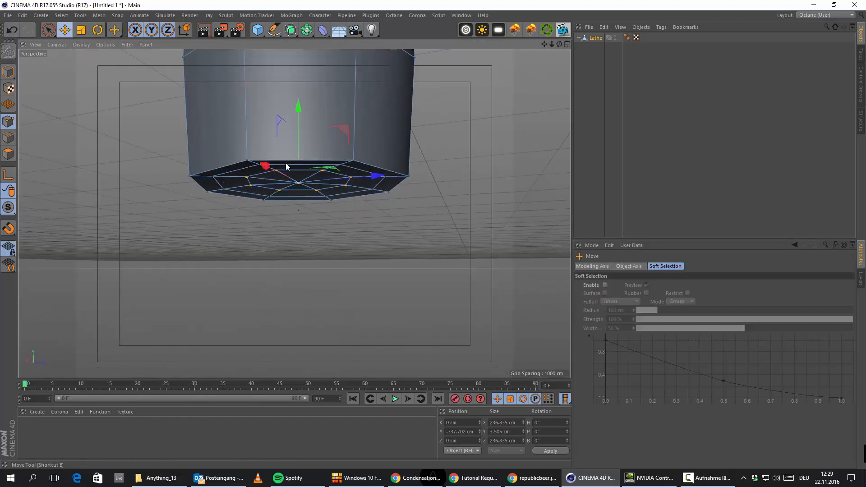
left_click_drag(287, 167, 329, 146, "alt")
left_click_drag(295, 121, 294, 113)
left_click_drag(283, 179, 235, 228, "alt")
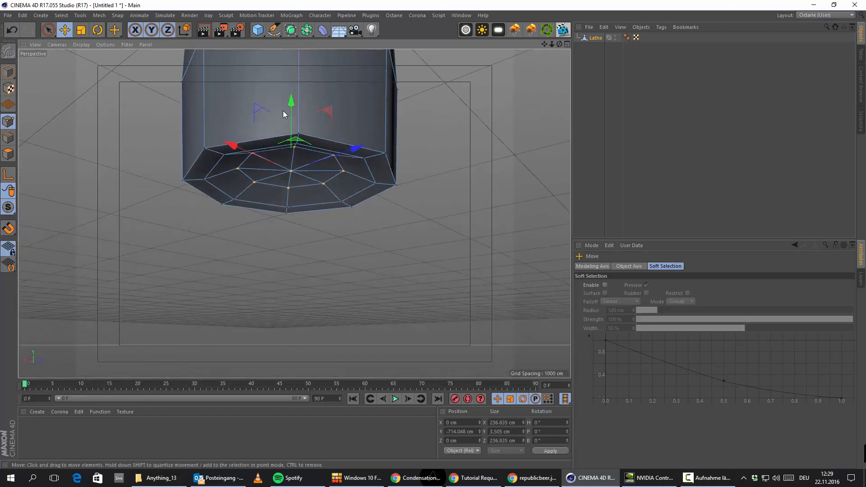
left_click_drag(291, 95, 291, 86)
left_click_drag(275, 183, 247, 257, "alt")
scroll(233, 249, "down", 3)
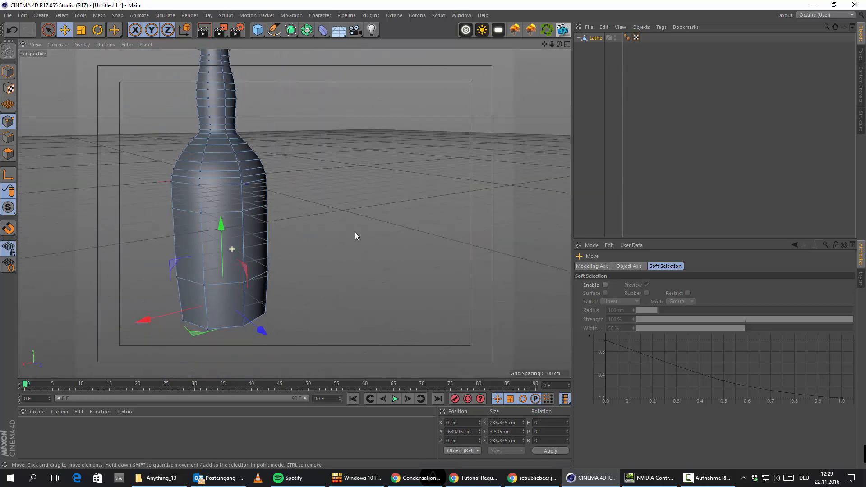
left_click(355, 232)
scroll(258, 233, "down", 3)
left_click_drag(295, 213, 275, 234, "alt")
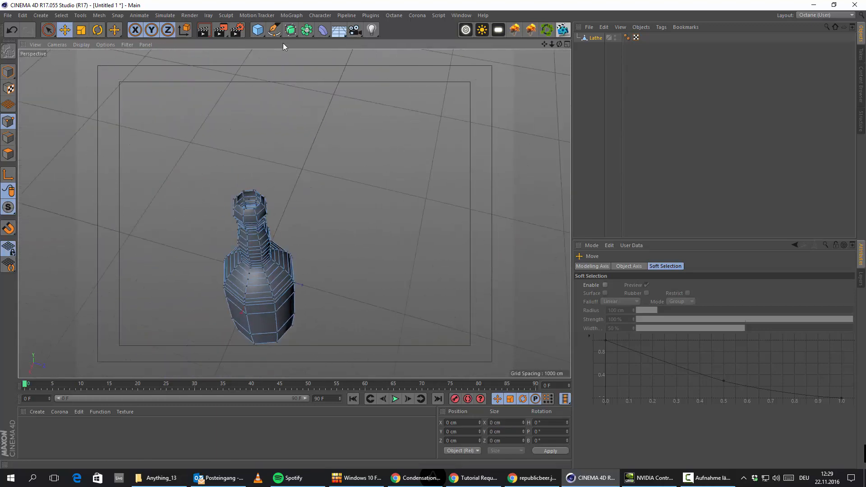
Add a Subdivision Surface generator and make the Lathe mesh its child to smooth the bottle.
left_click_drag(291, 30, 305, 49)
left_click(324, 47)
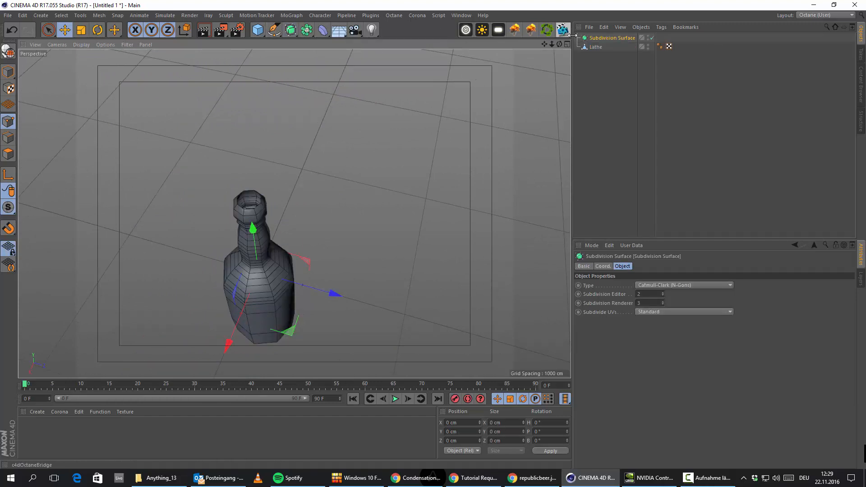
left_click_drag(601, 47, 605, 40)
left_click(604, 40)
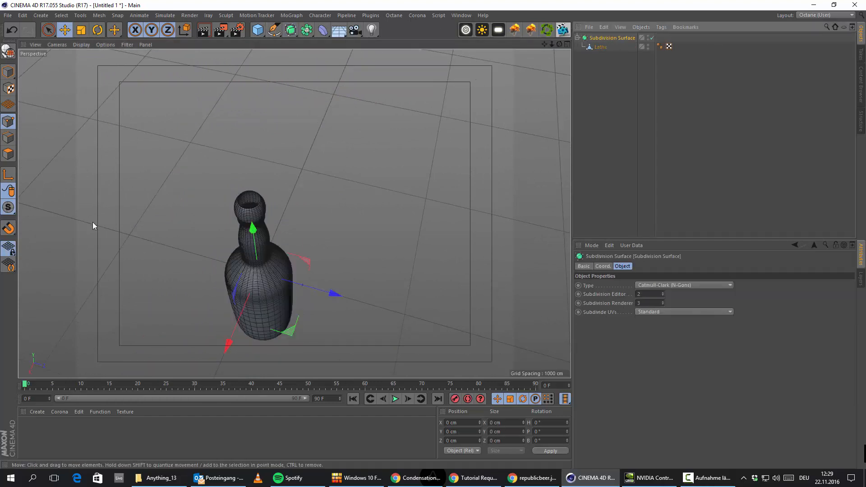
Examine the smoothed bottle in perspective and compare its outline with the reference photo in the front view.
scroll(108, 228, "up", 3)
left_click_drag(313, 312, 345, 339, "alt")
middle_click_drag(344, 338, 226, 223, "alt")
scroll(223, 225, "down", 3)
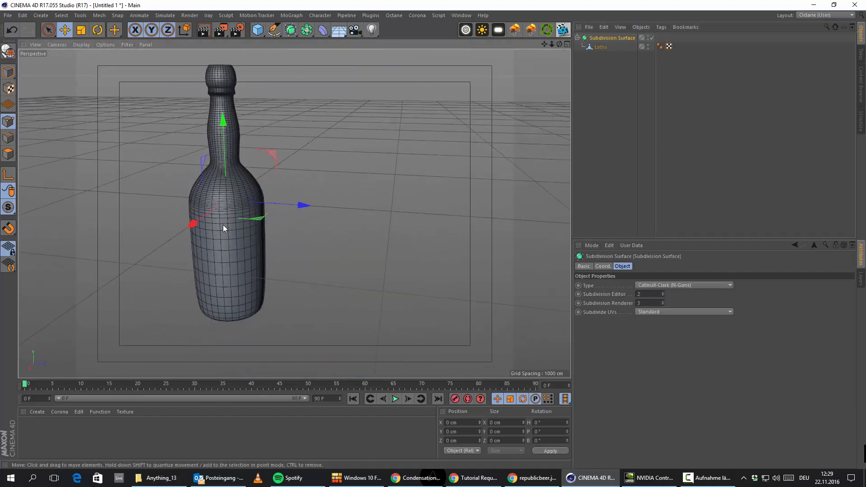
middle_click(424, 155)
middle_click(454, 277)
scroll(411, 208, "down", 5)
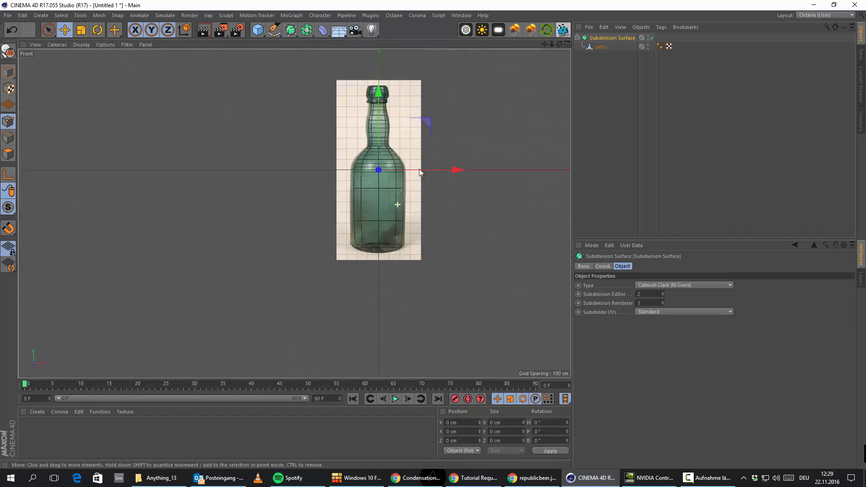
middle_click_drag(377, 79, 329, 202, "alt")
scroll(322, 199, "up", 9)
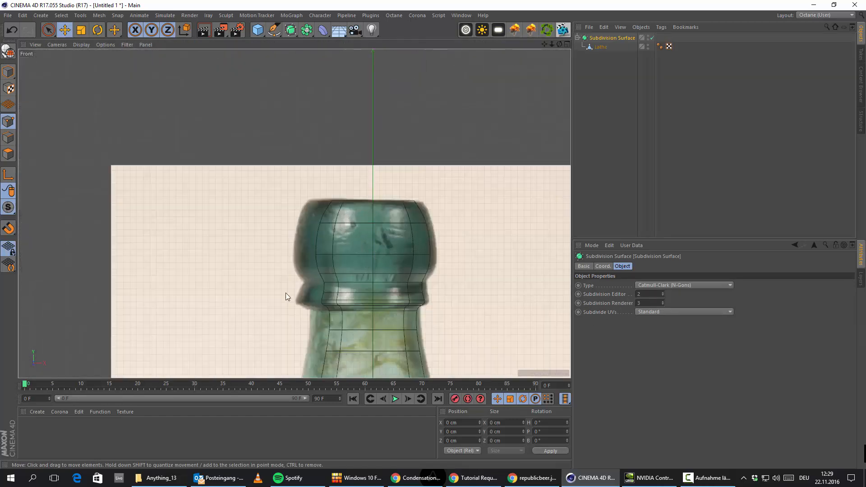
middle_click_drag(443, 277, 377, 273, "alt")
scroll(249, 259, "down", 3)
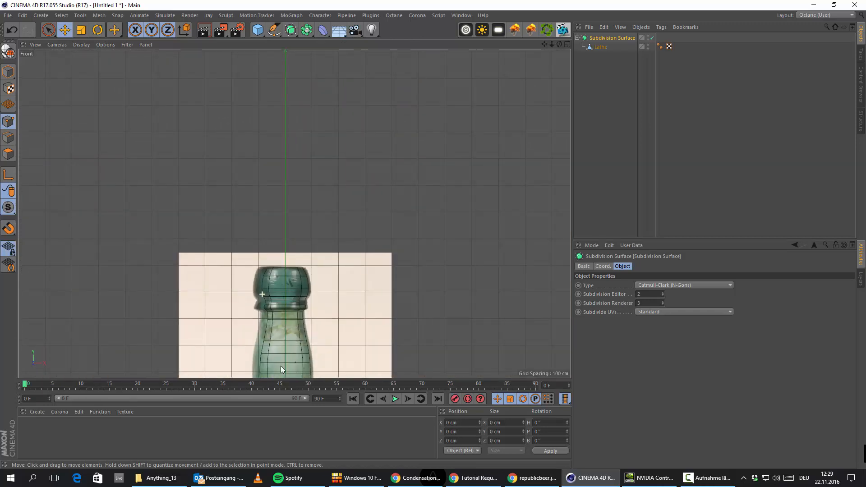
middle_click_drag(281, 367, 267, 169, "alt")
left_click_drag(331, 290, 327, 290)
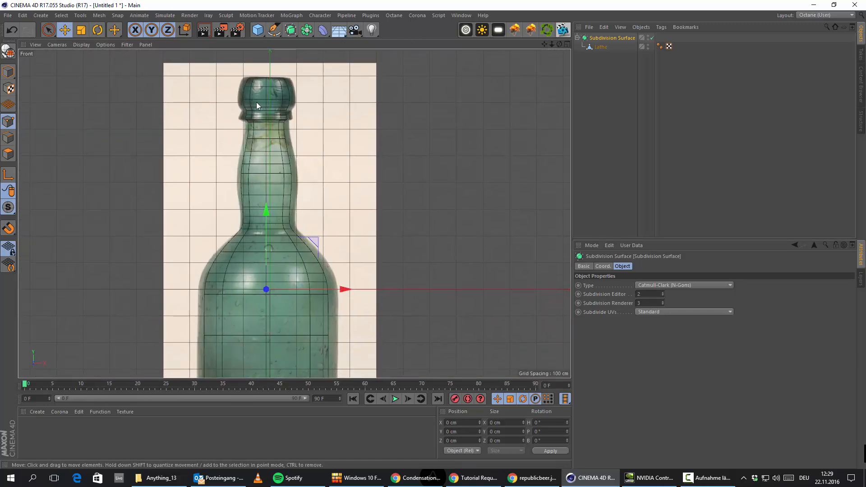
left_click(81, 30)
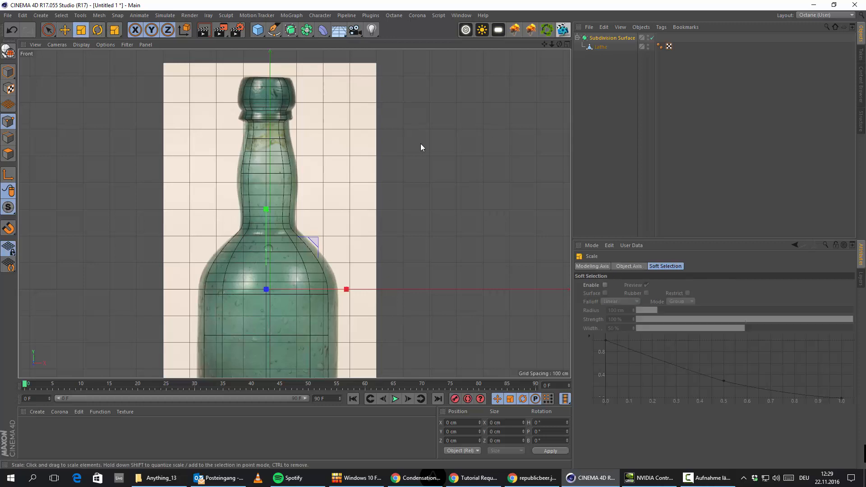
scroll(348, 231, "down", 5)
middle_click_drag(312, 255, 259, 257, "alt")
scroll(326, 222, "up", 4)
Loop-select the uppermost ring of polygons around the outside of the Lathe mesh's mouth and delete it.
left_click(600, 47)
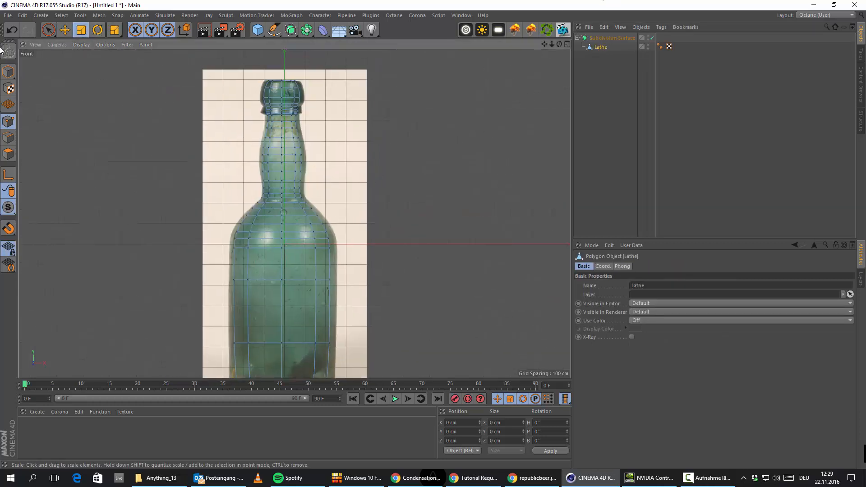
left_click(8, 72)
left_click_drag(445, 146, 503, 156)
middle_click(503, 156)
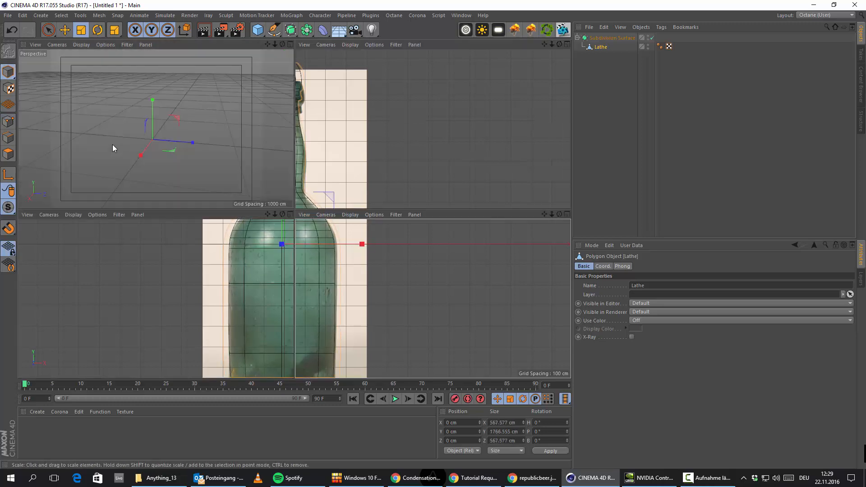
middle_click(112, 144)
scroll(340, 94, "up", 5)
scroll(230, 111, "up", 2)
left_click_drag(196, 162, 274, 210, "alt")
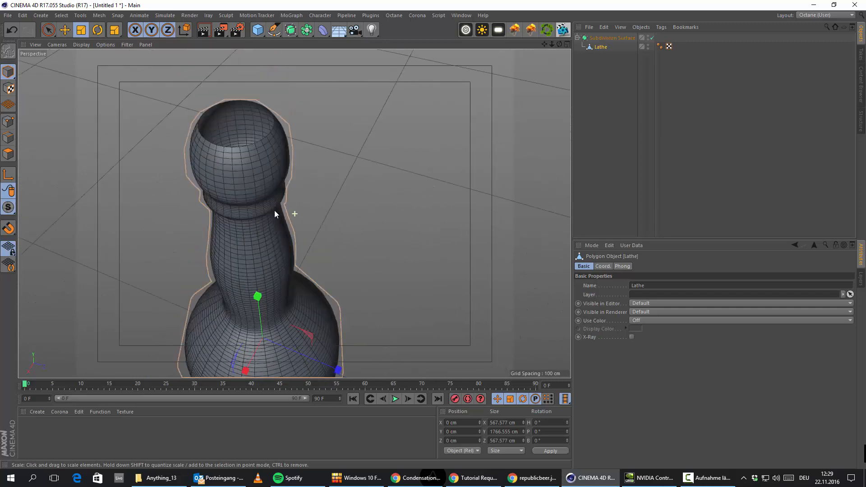
middle_click_drag(274, 210, 280, 244, "alt")
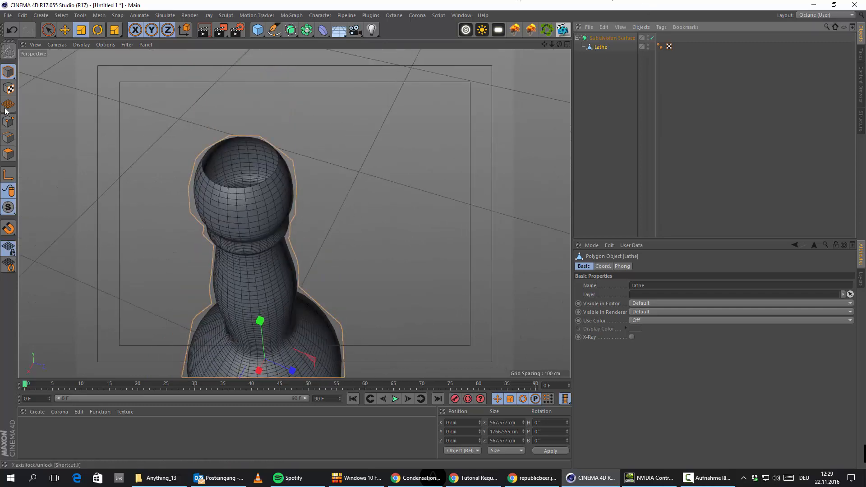
left_click(8, 154)
left_click_drag(274, 188, 223, 139, "alt")
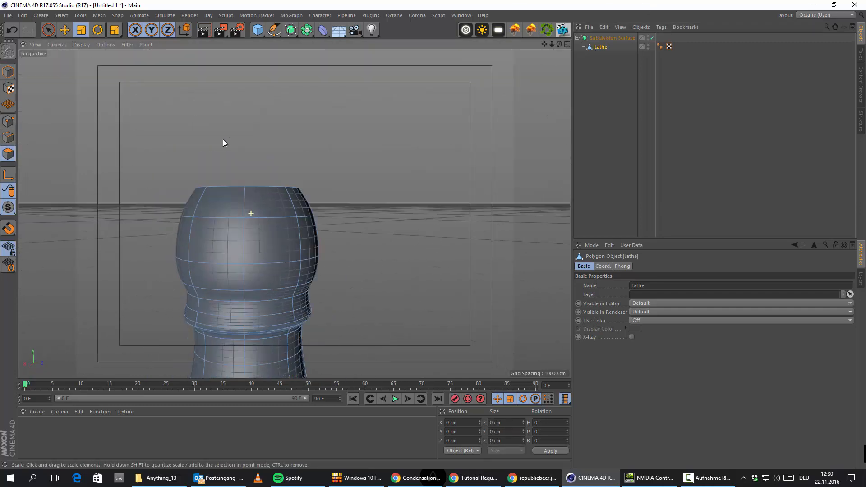
left_click(62, 16)
left_click(72, 68)
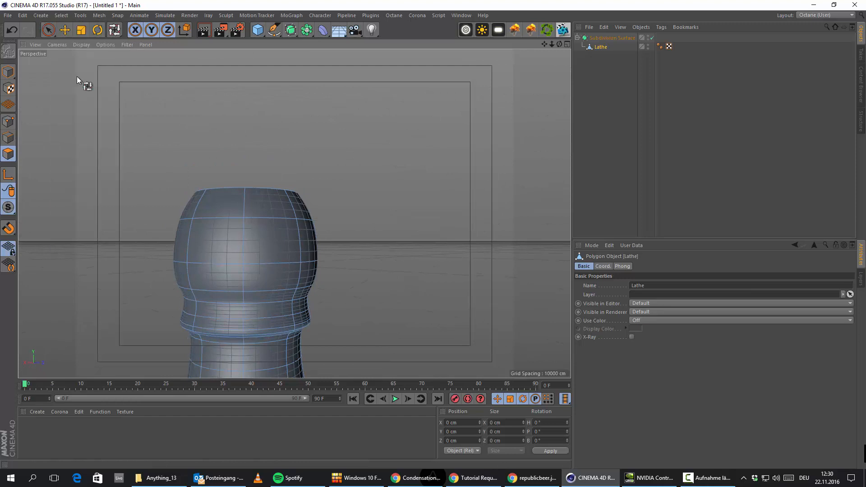
left_click(249, 202)
left_click_drag(251, 201, 265, 264, "alt")
Select all points of the Lathe mesh and run Optimize to remove the stray points above the mouth.
left_click(8, 121)
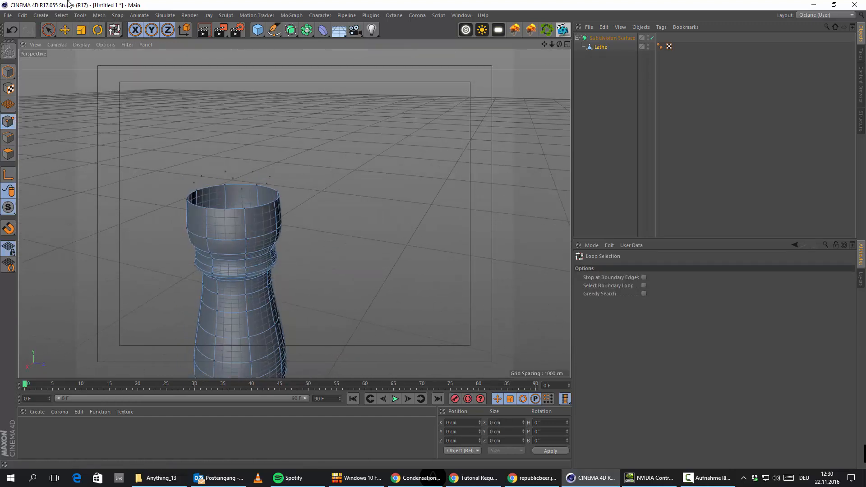
left_click(61, 15)
left_click(94, 66)
key("ctrl+a")
right_click(332, 113)
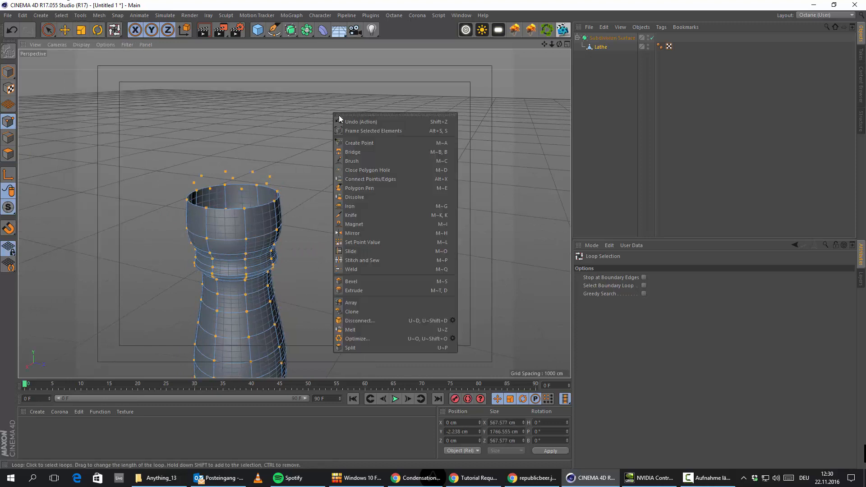
left_click(373, 338)
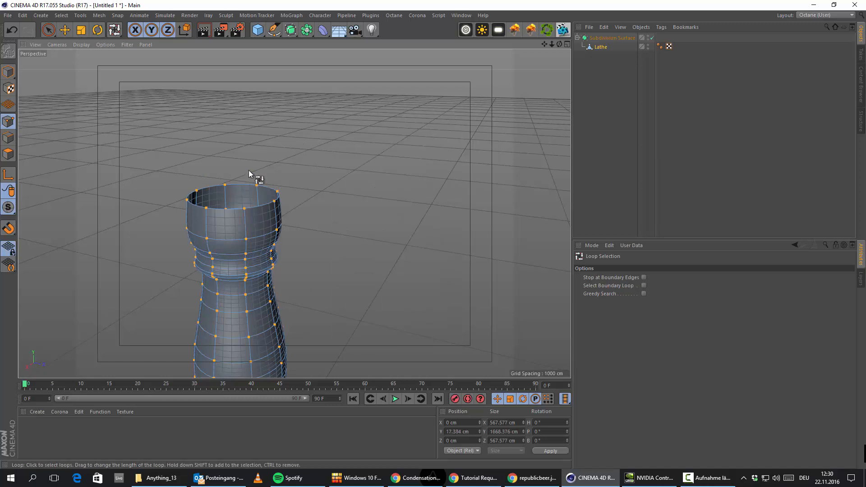
Loop-select the points around the open upper rim of the bottle's mouth for scaling.
scroll(248, 170, "up", 2)
left_click(182, 209)
left_click_drag(252, 265, 255, 248, "alt")
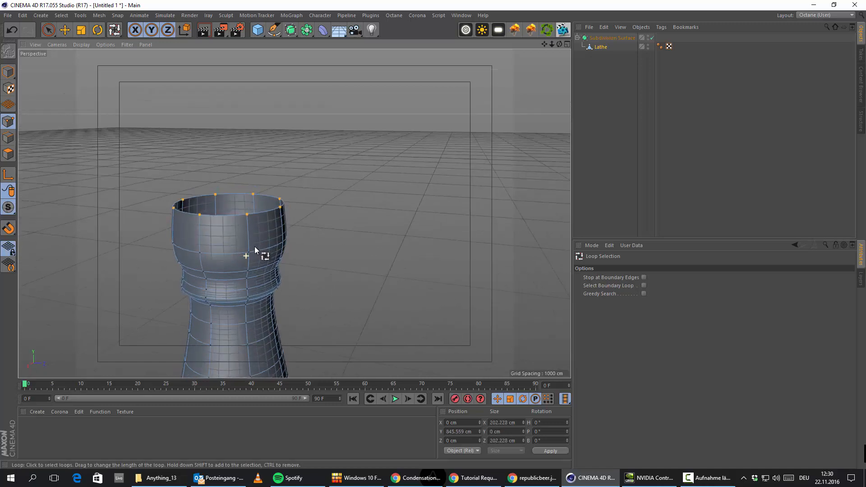
left_click(321, 175)
left_click(81, 30)
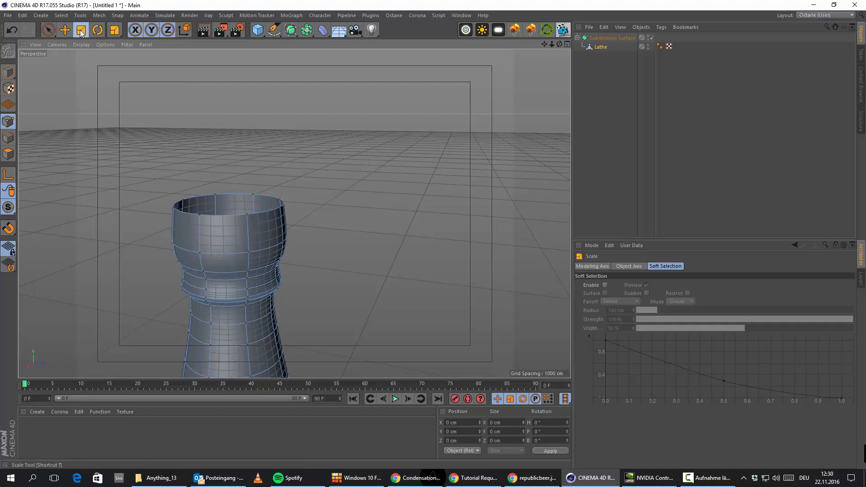
left_click(12, 31)
left_click(12, 30)
left_click(28, 30)
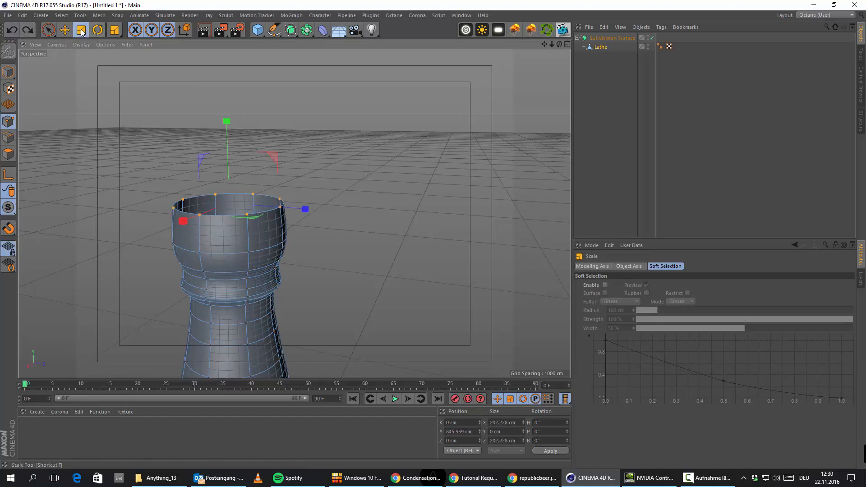
Scale the selected rim points to about 81% and lower them to about Y 783 cm inside the mouth.
left_click_drag(447, 155, 315, 147)
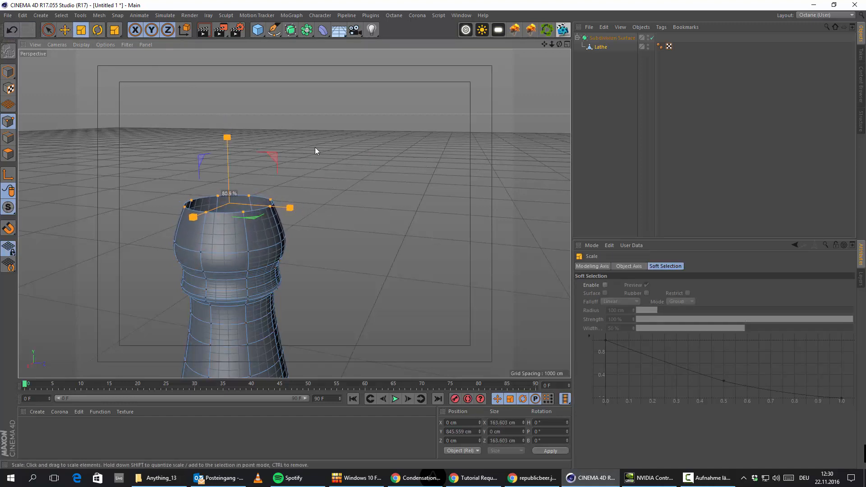
key("e")
left_click_drag(224, 126, 226, 158)
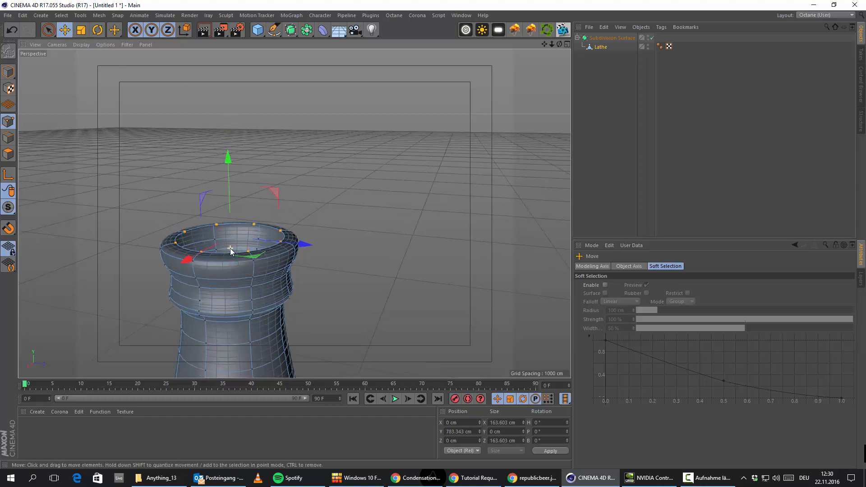
Examine the reshaped lip, neck and body of the bottle from several angles and distances.
left_click_drag(220, 269, 143, 321, "alt")
middle_click_drag(265, 270, 225, 194, "alt")
left_click_drag(226, 194, 107, 150, "alt")
middle_click_drag(266, 259, 334, 135, "alt")
scroll(372, 201, "down", 5)
left_click_drag(373, 204, 441, 196, "alt")
right_click_drag(249, 171, 350, 169, "alt")
scroll(336, 176, "up", 5)
left_click_drag(232, 182, 325, 128, "alt")
scroll(355, 180, "down", 5)
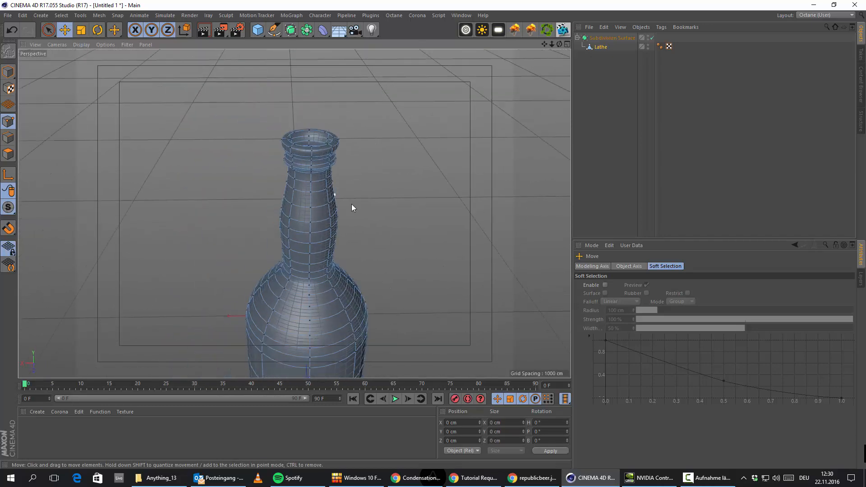
middle_click_drag(303, 329, 266, 185, "alt")
left_click_drag(267, 185, 295, 200, "alt")
middle_click_drag(321, 193, 304, 292, "alt")
right_click_drag(304, 292, 348, 198, "alt")
Raise the whole Lathe mesh to about Y 837 cm in Model mode and deselect it.
left_click(601, 47)
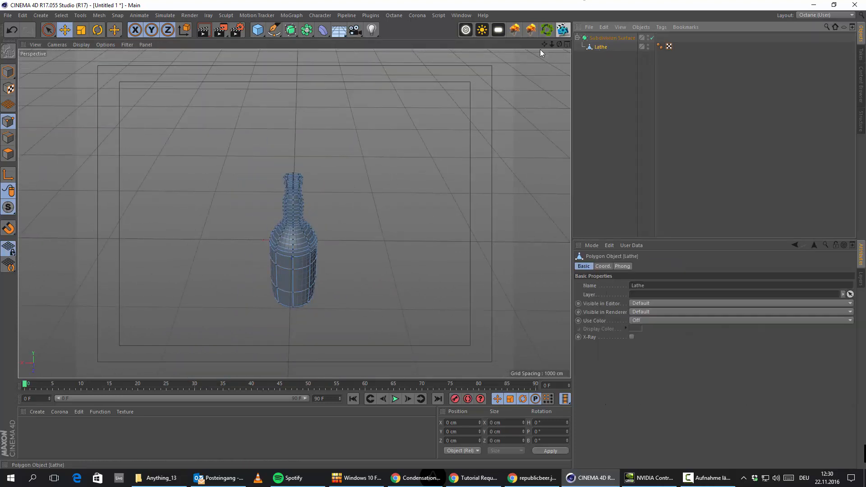
left_click(7, 72)
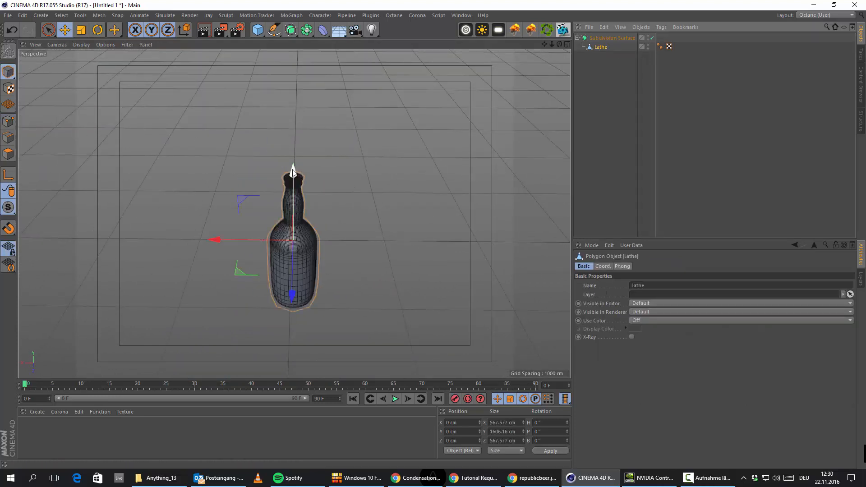
left_click_drag(291, 173, 302, 97)
left_click_drag(271, 230, 303, 202, "alt")
right_click_drag(289, 166, 305, 154, "alt")
left_click(378, 112)
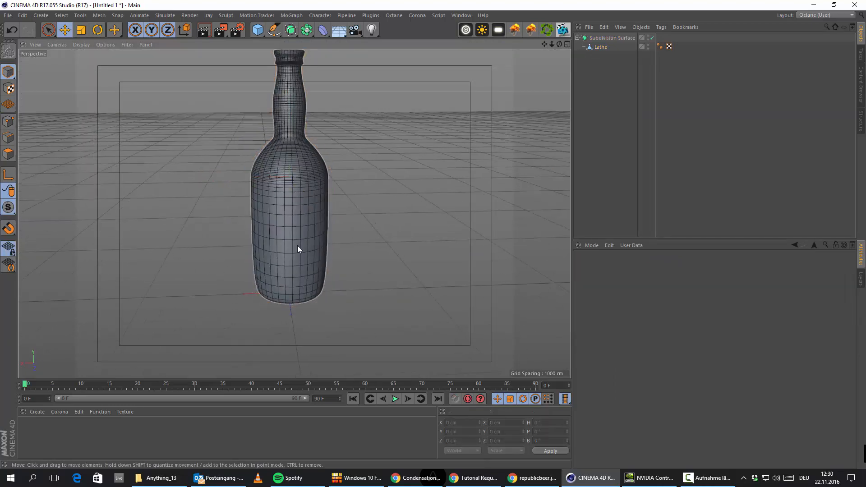
Switch to the Chrome windows with the tutorial request and the republicbeer reference image, and return to the bottle scene.
left_click(495, 480)
left_click(495, 479)
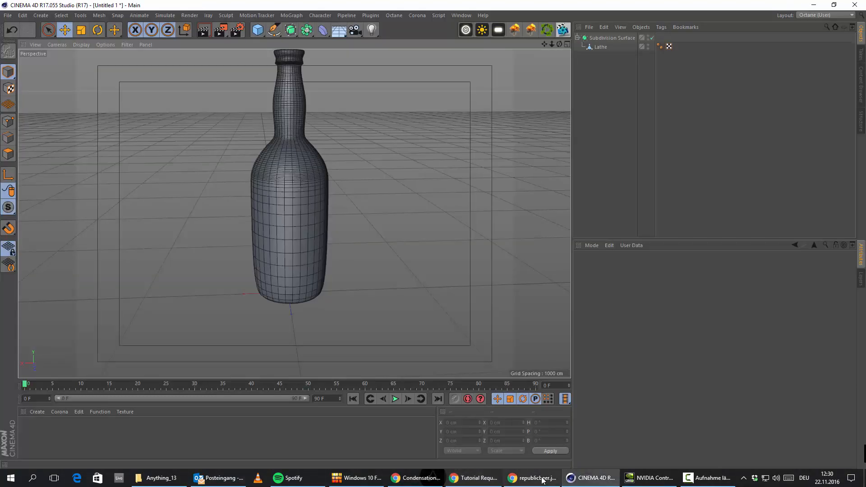
left_click(543, 479)
left_click(543, 480)
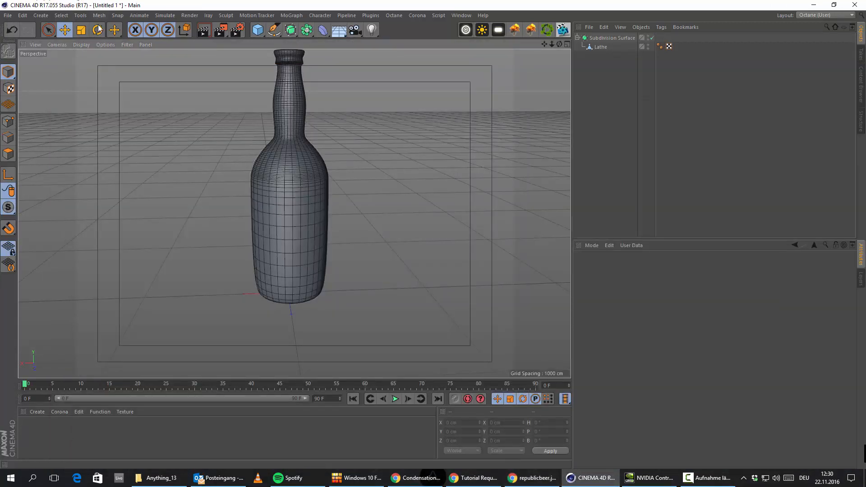
Scale the Lathe mesh down uniformly to about 9.1 cm wide and 25.7 cm high.
left_click(81, 29)
left_click(600, 46)
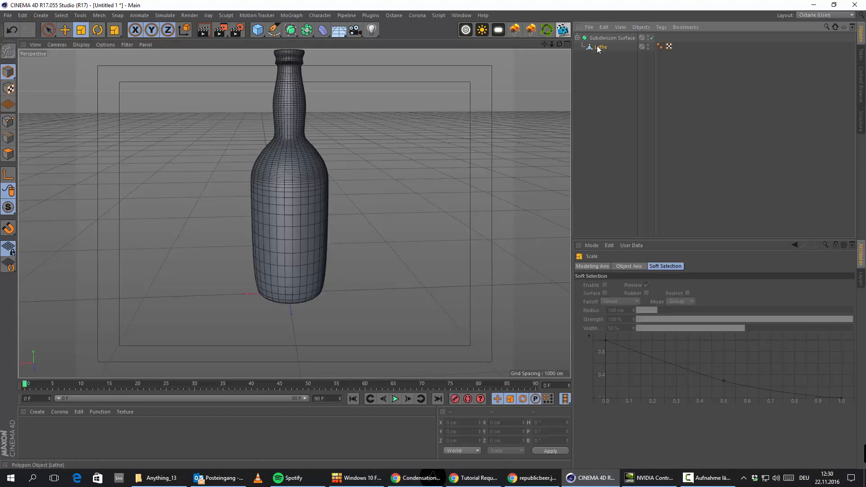
middle_click_drag(279, 187, 294, 238, "alt")
left_click_drag(420, 173, 194, 298)
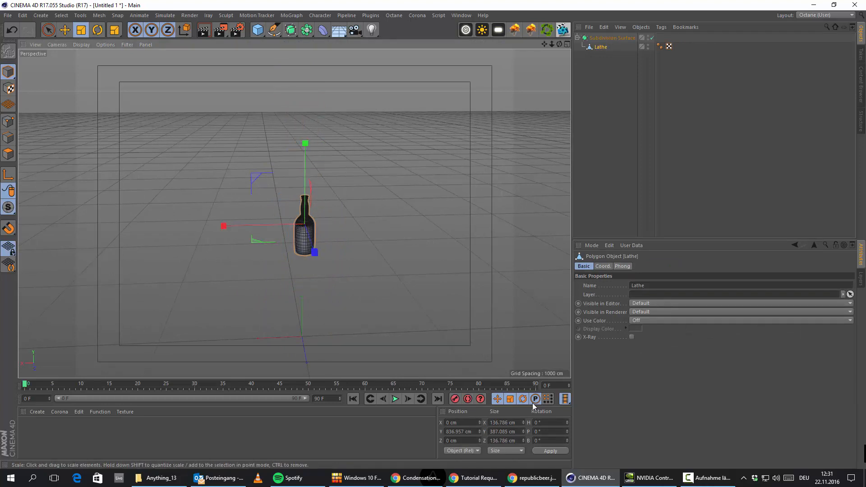
scroll(275, 254, "up", 4)
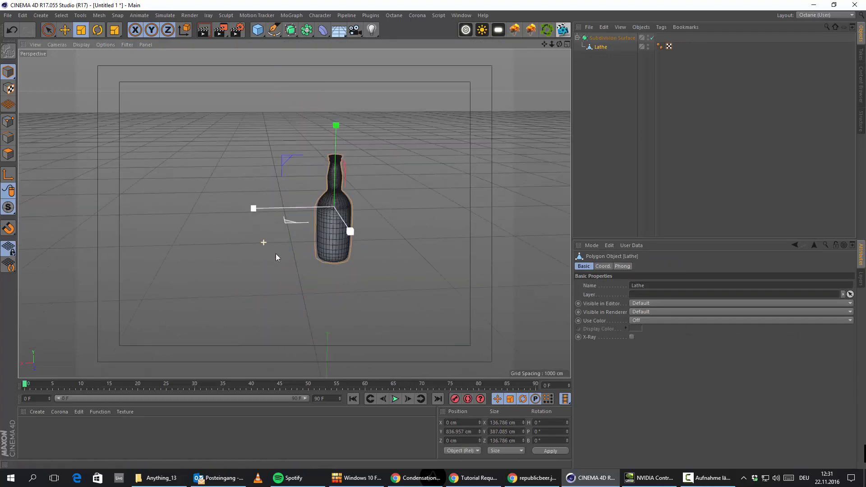
scroll(369, 235, "up", 5)
left_click_drag(382, 246, 115, 343)
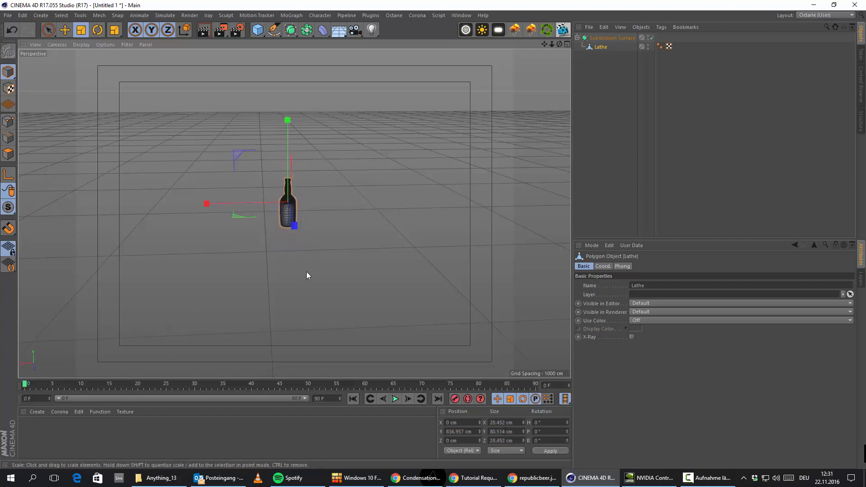
left_click_drag(307, 276, 111, 317)
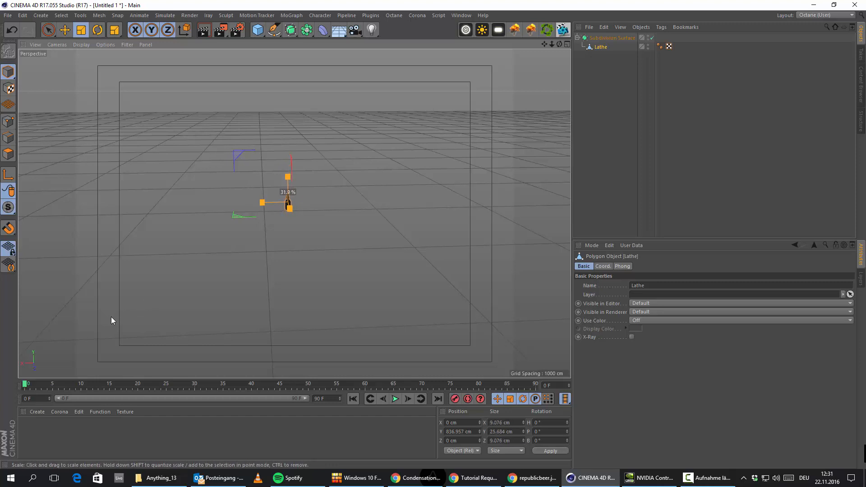
scroll(283, 192, "up", 5)
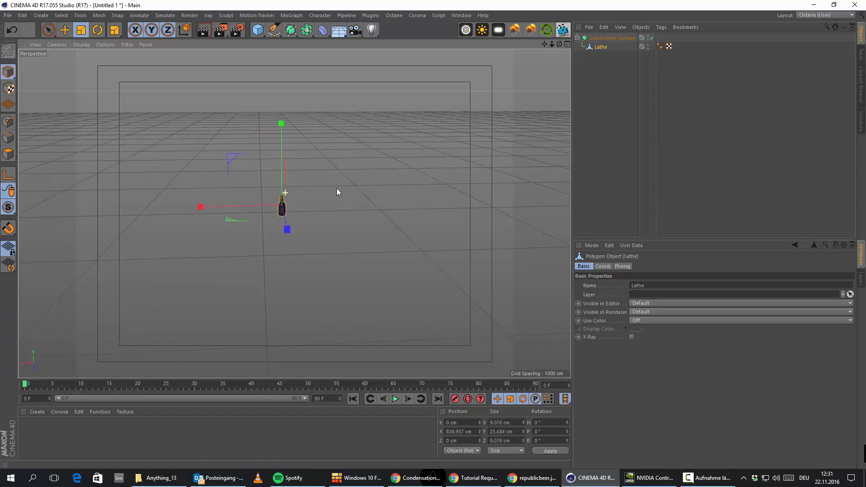
Lower the Lathe mesh to about Y 15.3 cm with the Move tool and keep it selected.
left_click(66, 30)
scroll(359, 203, "down", 4)
middle_click_drag(355, 344, 324, 0, "alt")
left_click_drag(295, 89, 266, 349)
middle_click_drag(393, 267, 336, 117, "alt")
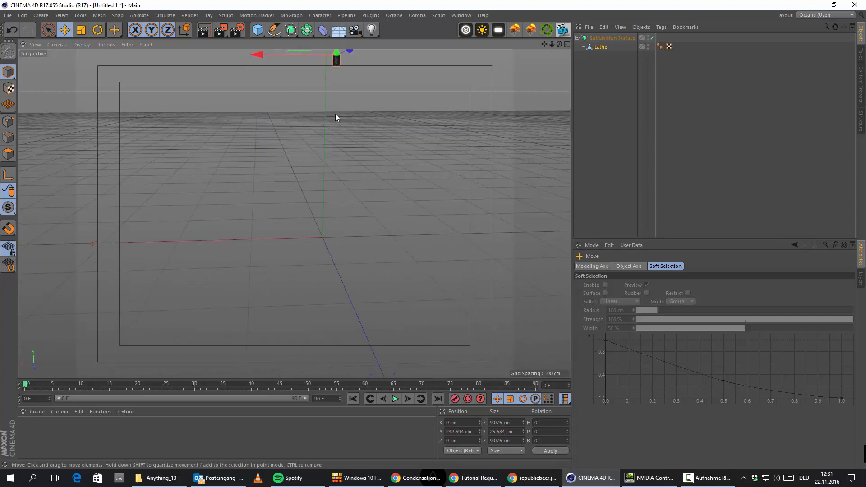
middle_click_drag(341, 76, 326, 107, "alt")
left_click_drag(327, 68, 307, 226)
middle_click_drag(293, 300, 310, 208, "alt")
left_click_drag(309, 207, 236, 204, "alt")
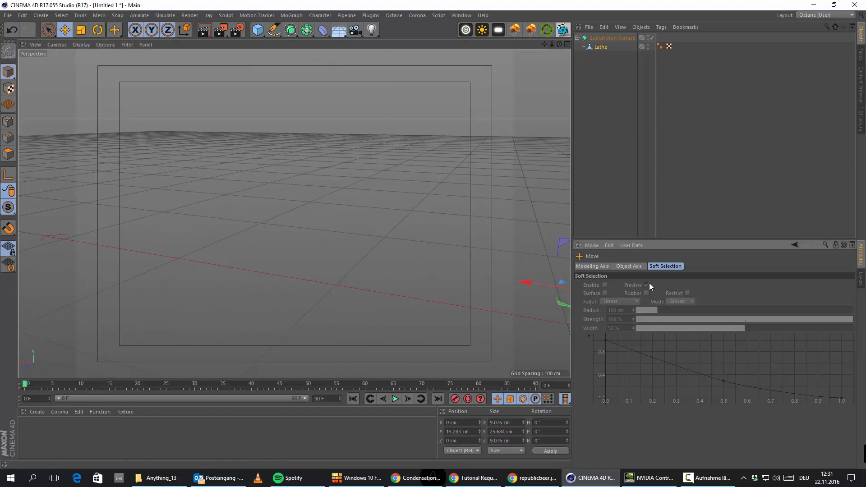
left_click(283, 143)
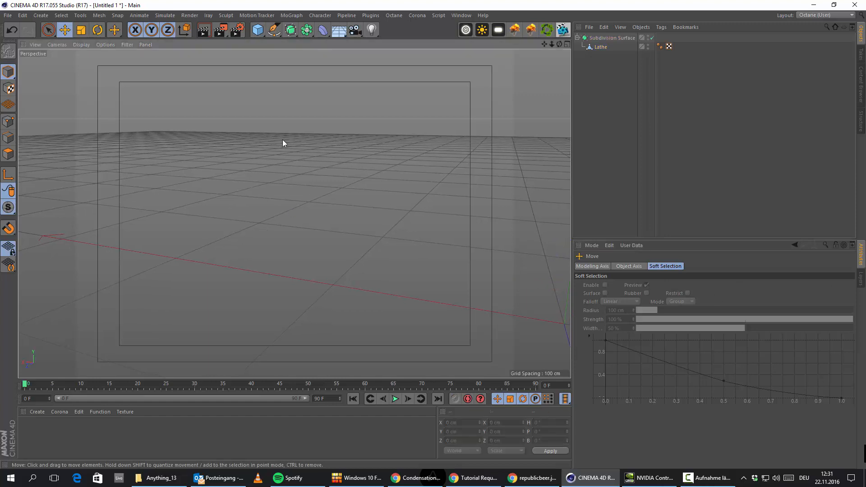
left_click(601, 48)
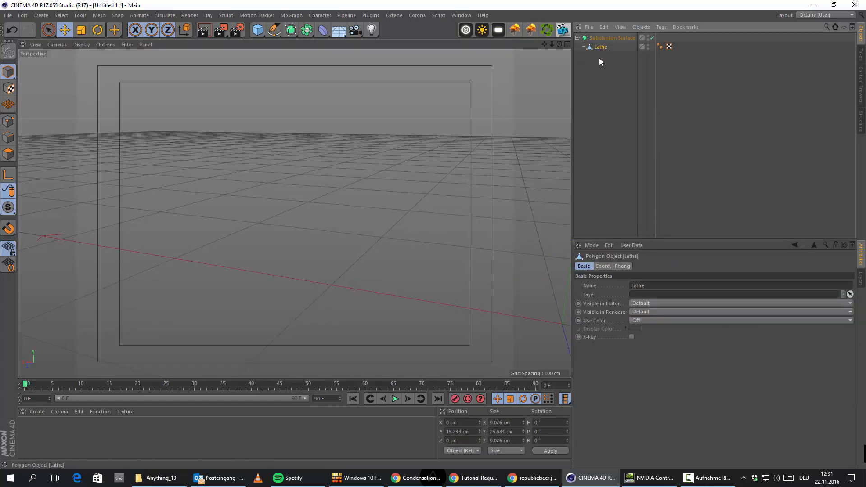
Examine the small bottle's height against the grid and world axes from several distances, and refit the view with Frame Default.
scroll(357, 201, "down", 2)
scroll(156, 253, "down", 3)
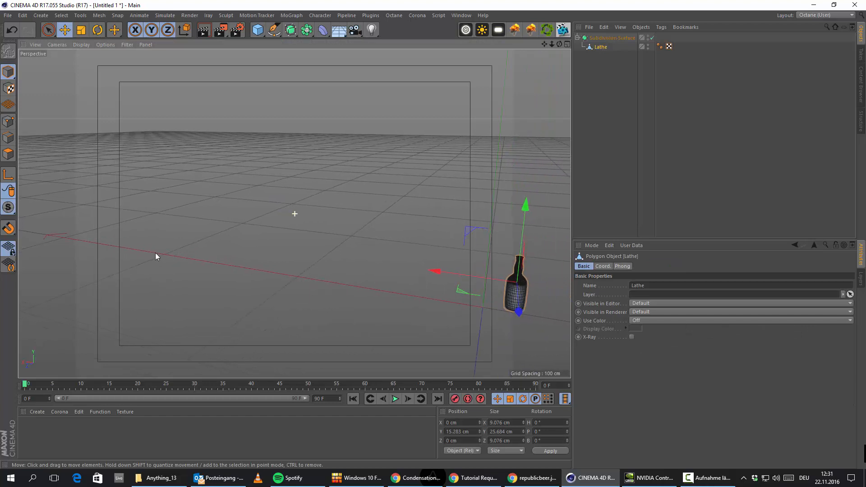
middle_click_drag(350, 234, 295, 227, "alt")
scroll(255, 251, "down", 4)
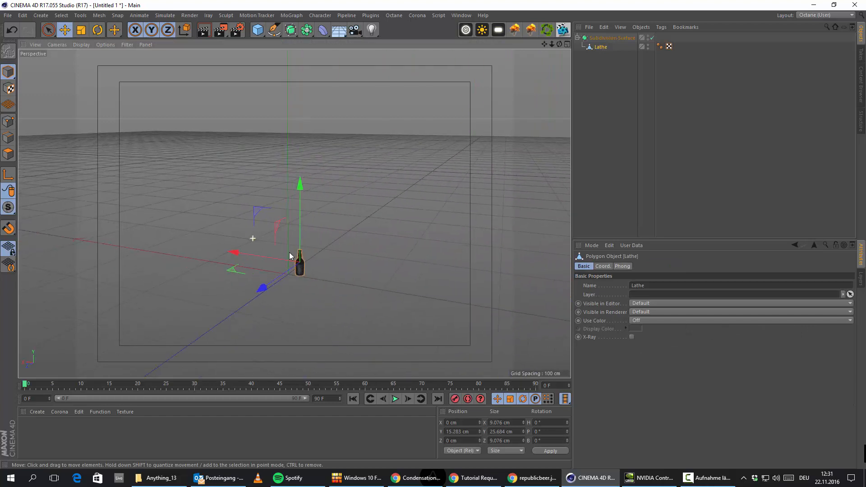
scroll(289, 253, "up", 2)
left_click_drag(337, 227, 418, 212, "alt")
scroll(364, 210, "up", 5)
scroll(213, 226, "up", 5)
scroll(273, 212, "down", 5)
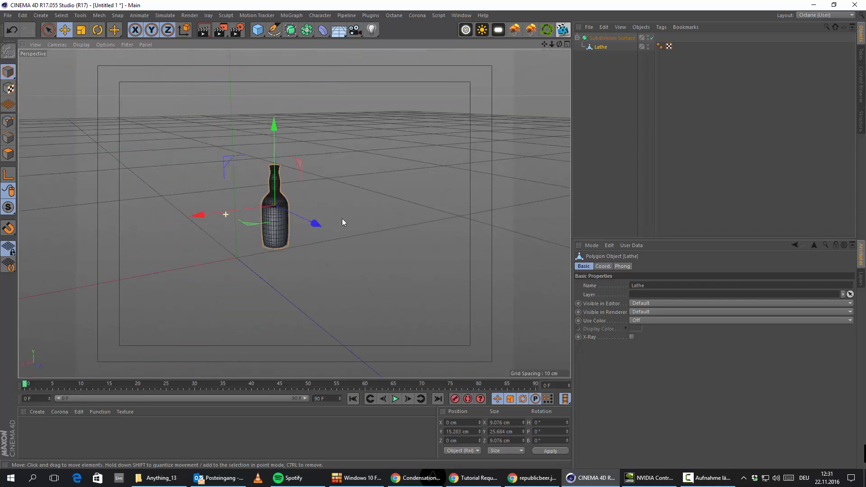
scroll(340, 221, "down", 3)
left_click_drag(291, 262, 251, 243, "alt")
scroll(298, 234, "down", 4)
scroll(344, 224, "down", 4)
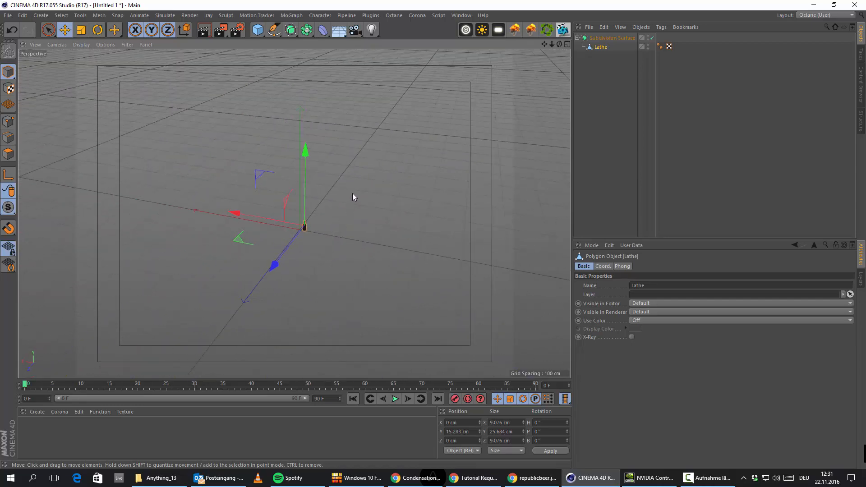
scroll(353, 193, "down", 3)
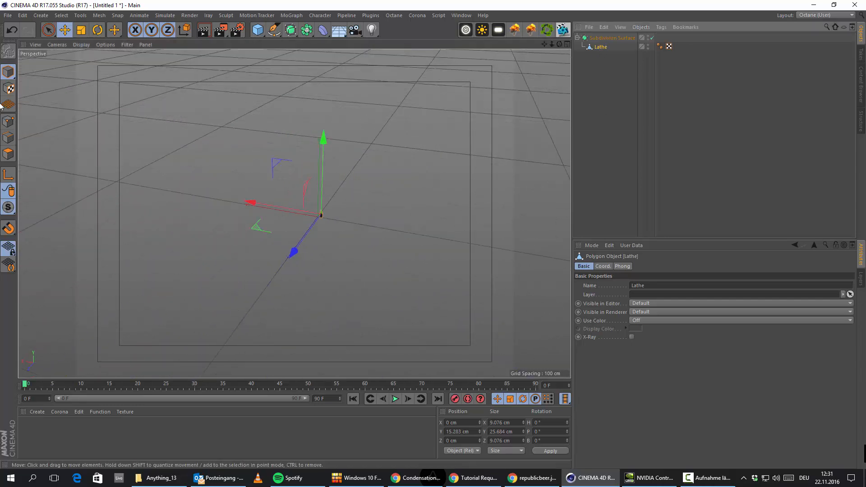
left_click(34, 45)
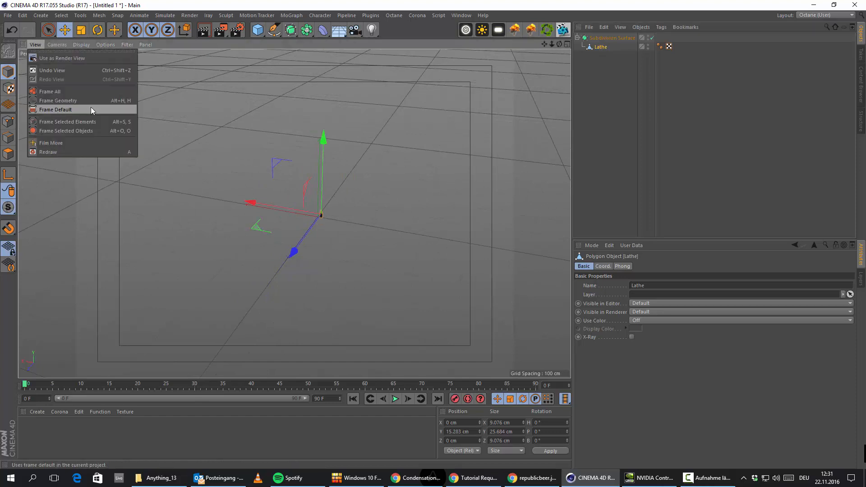
left_click(75, 109)
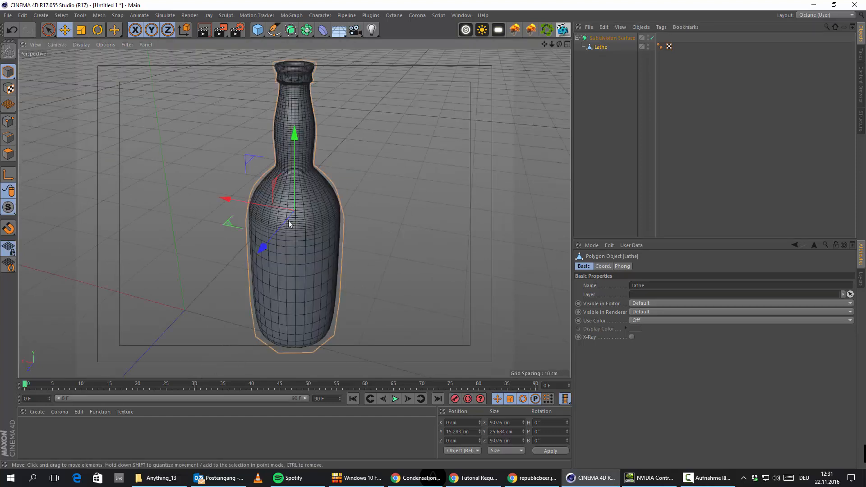
Lower the Lathe mesh closer to the ground grid, to about Y 12.1 cm.
scroll(369, 191, "down", 5)
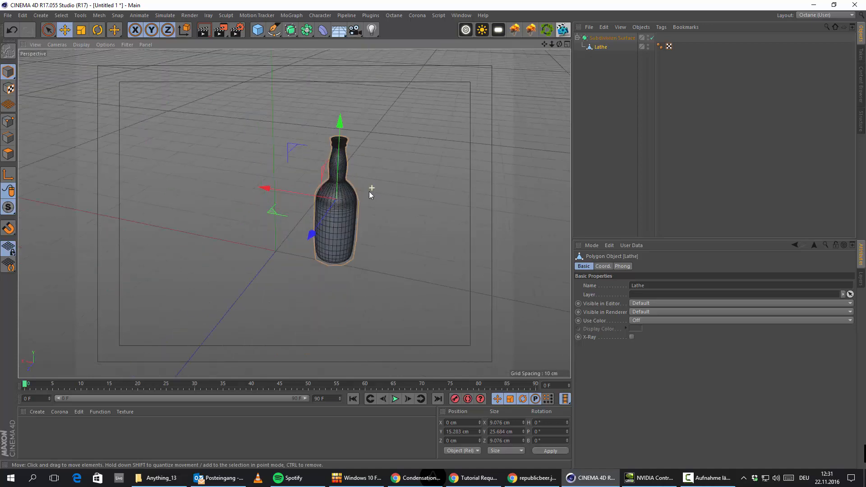
scroll(350, 197, "up", 5)
scroll(349, 201, "down", 5)
scroll(343, 205, "up", 5)
left_click_drag(304, 253, 366, 194, "alt")
middle_click_drag(293, 345, 339, 231, "alt")
left_click_drag(339, 231, 322, 276, "alt")
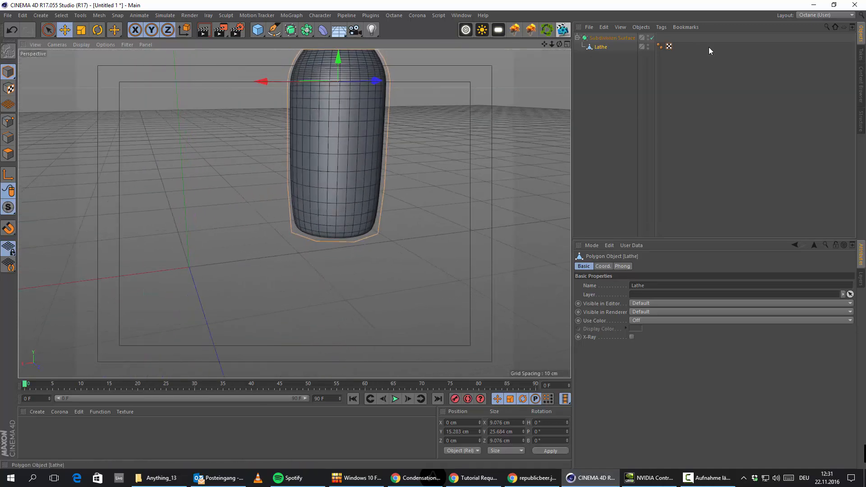
left_click(594, 48)
middle_click_drag(73, 156, 42, 231, "alt")
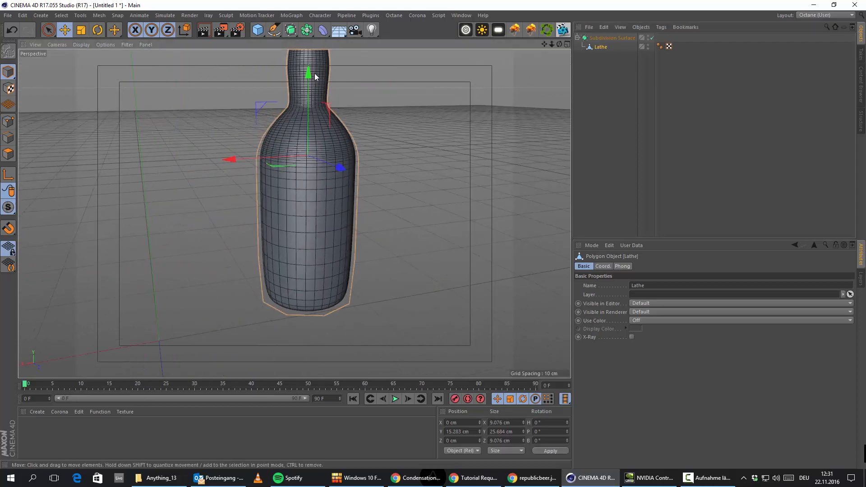
left_click_drag(311, 77, 304, 114)
Add a Plane object at the world origin as a floor reference for the bottle.
left_click_drag(354, 269, 231, 97, "alt")
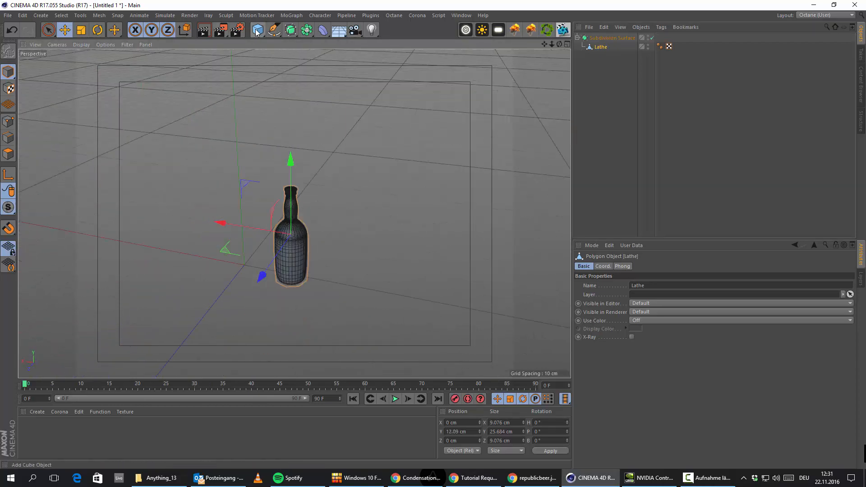
left_click_drag(256, 33, 344, 57)
right_click_drag(258, 217, 358, 246, "alt")
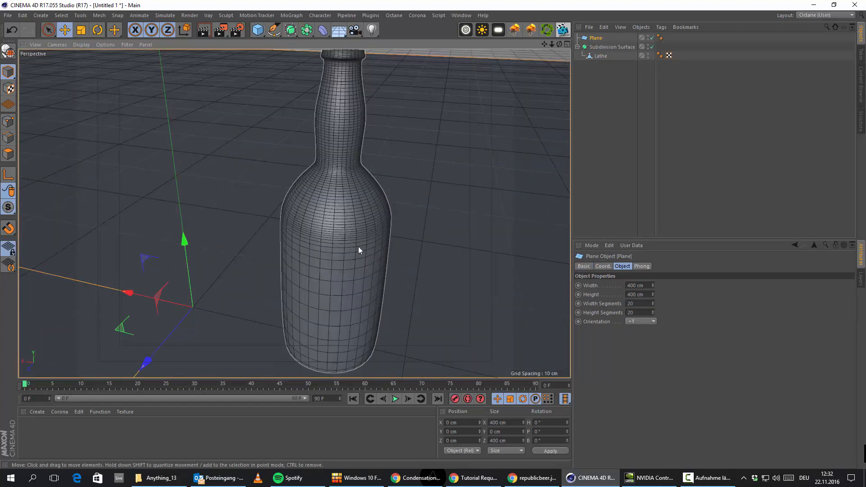
left_click_drag(359, 246, 364, 263, "alt")
right_click_drag(365, 263, 310, 194, "alt")
left_click_drag(315, 204, 237, 231, "alt")
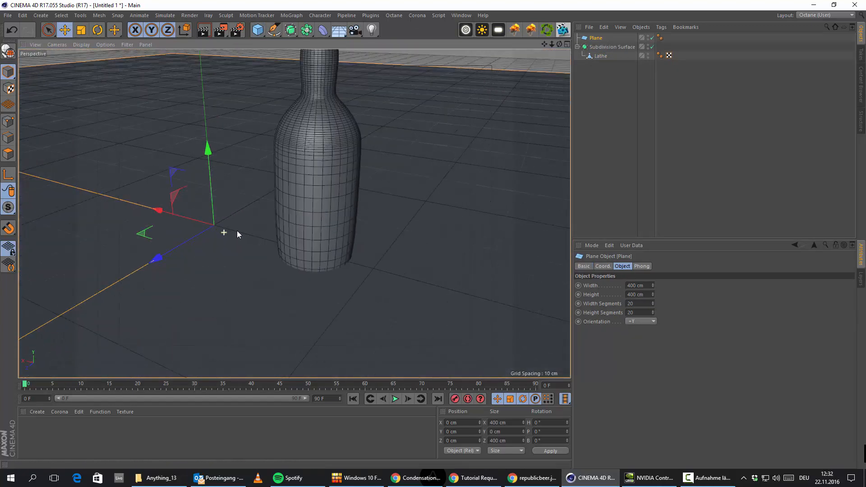
Raise the Subdivision Surface to about Y 1 cm so the bottle's base no longer sinks through the plane.
right_click_drag(323, 221, 329, 287, "alt")
left_click_drag(308, 288, 355, 171, "alt")
middle_click_drag(341, 224, 336, 166, "alt")
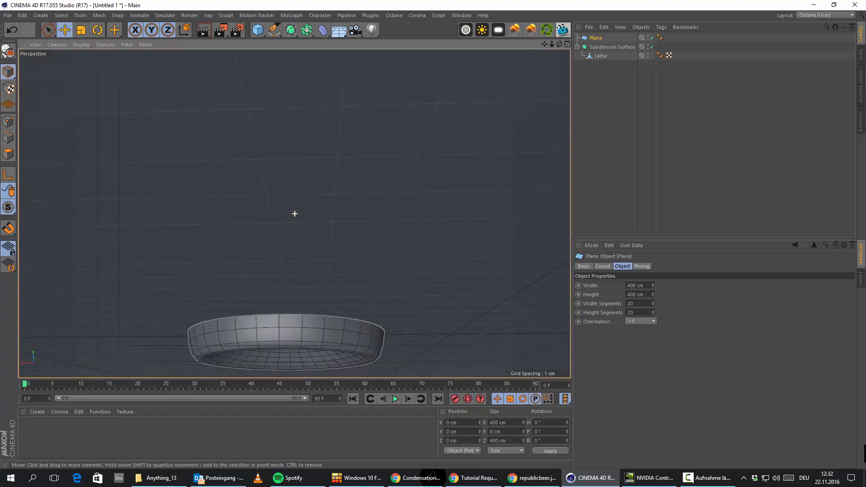
left_click_drag(295, 214, 296, 232, "alt")
left_click(292, 298)
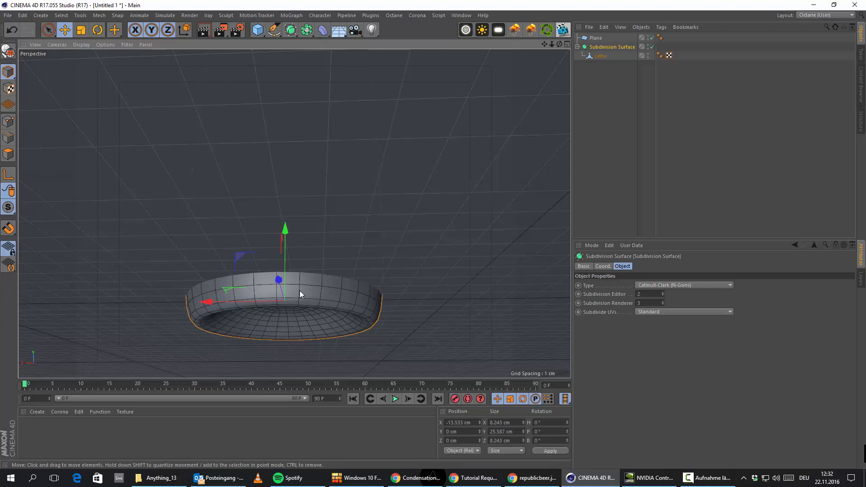
left_click_drag(285, 231, 271, 214)
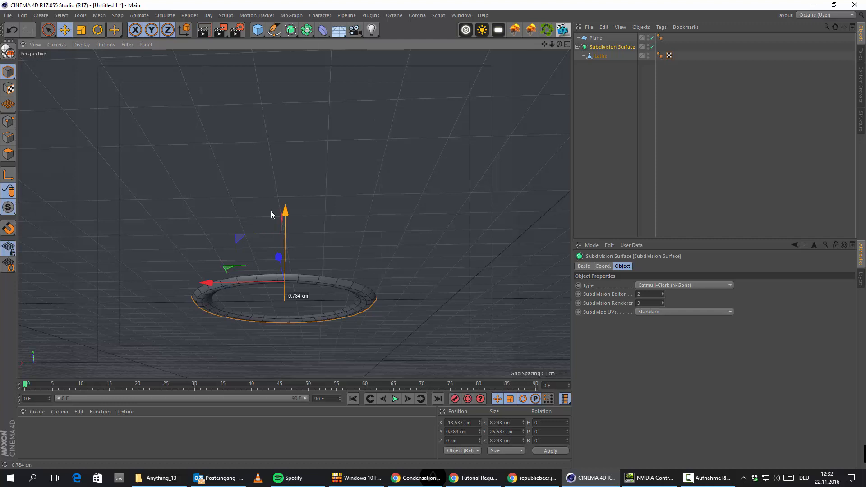
left_click_drag(271, 210, 261, 206)
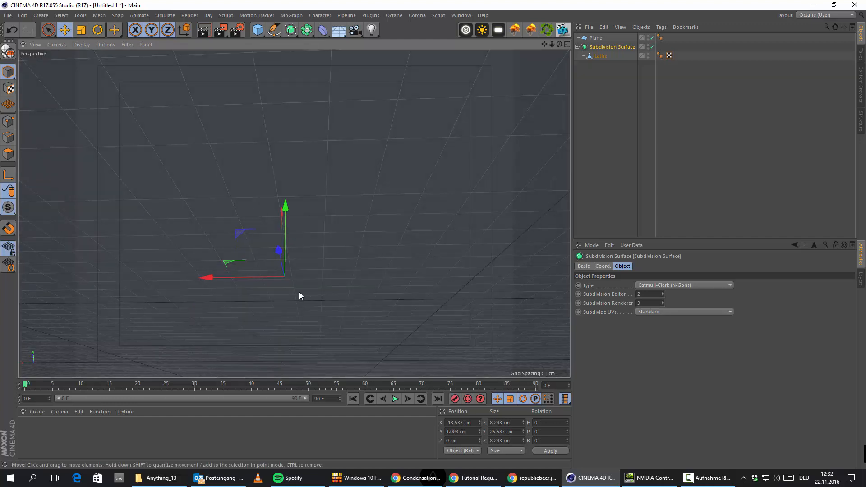
scroll(299, 291, "down", 10)
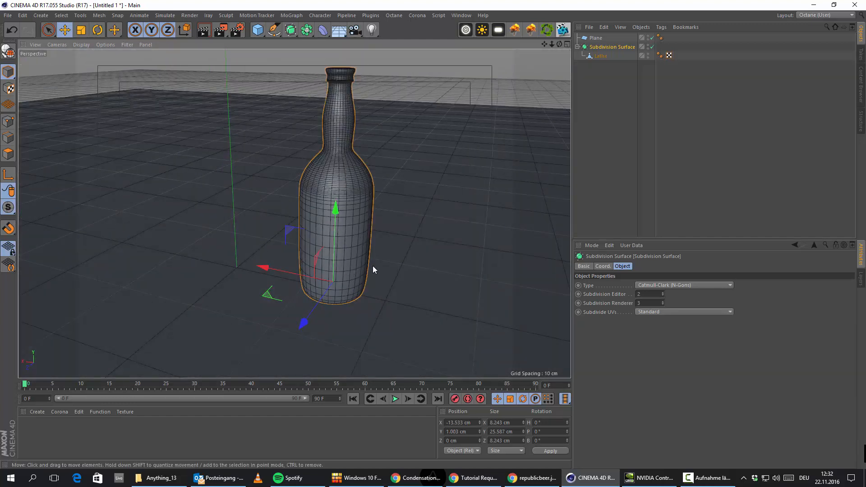
Disable the Plane and switch to Points mode with the underside of the bottle in view.
left_click(652, 39)
left_click_drag(320, 211, 348, 112, "alt")
left_click(7, 123)
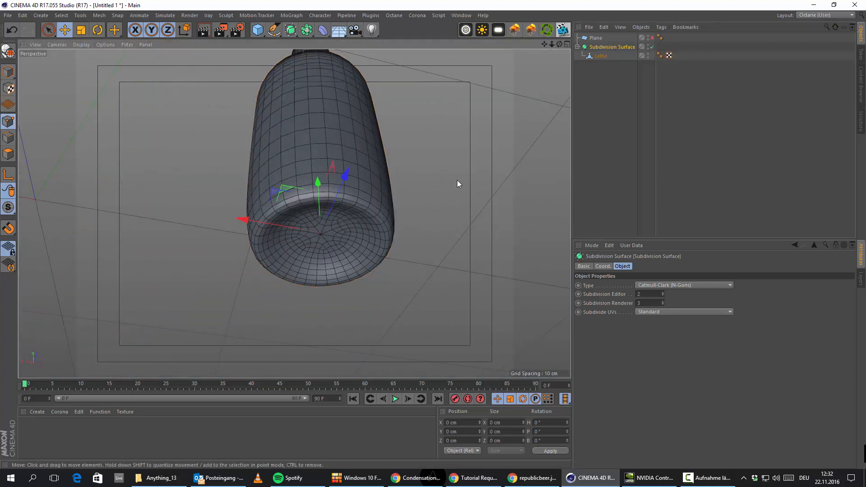
left_click_drag(459, 184, 469, 210, "alt")
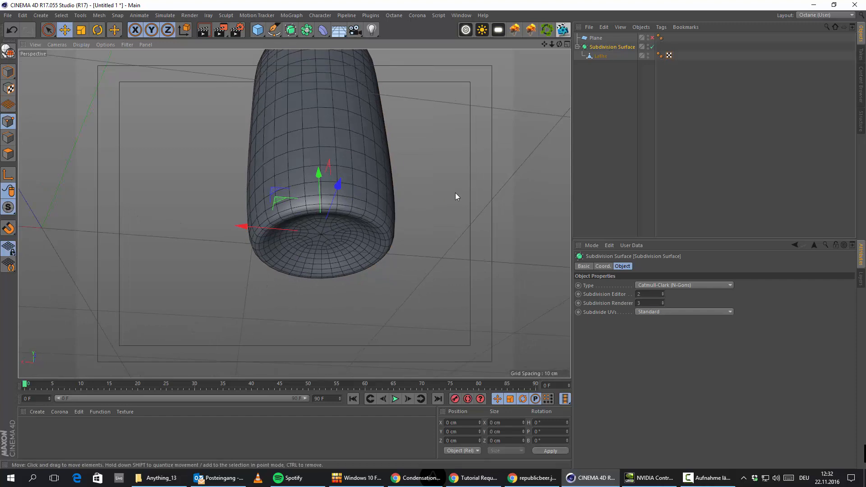
Cut support loops around the base rim of the Lathe mesh with the Knife in Loop mode, one at about 93% offset.
left_click(601, 56)
right_click(415, 229)
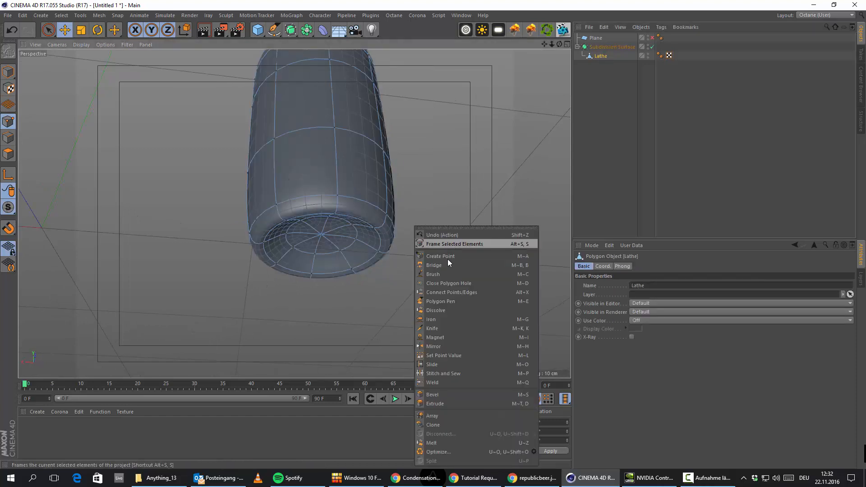
left_click(431, 329)
scroll(352, 225, "up", 5)
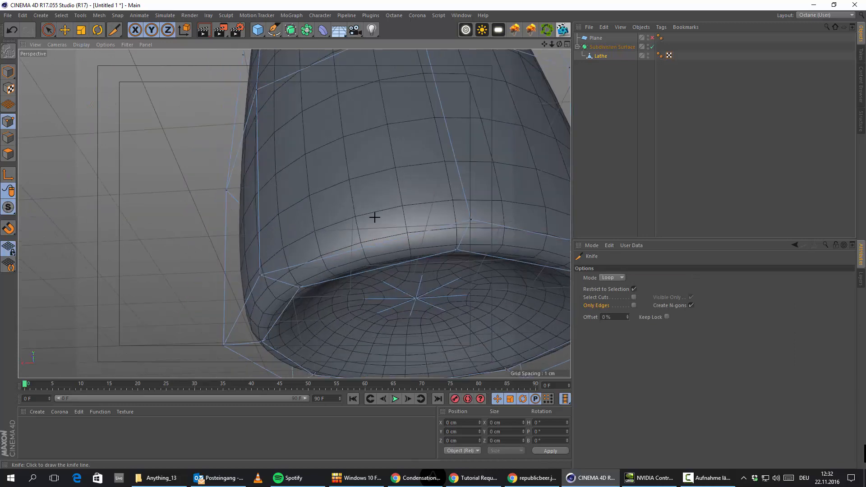
left_click_drag(351, 226, 271, 139, "alt")
left_click(325, 230)
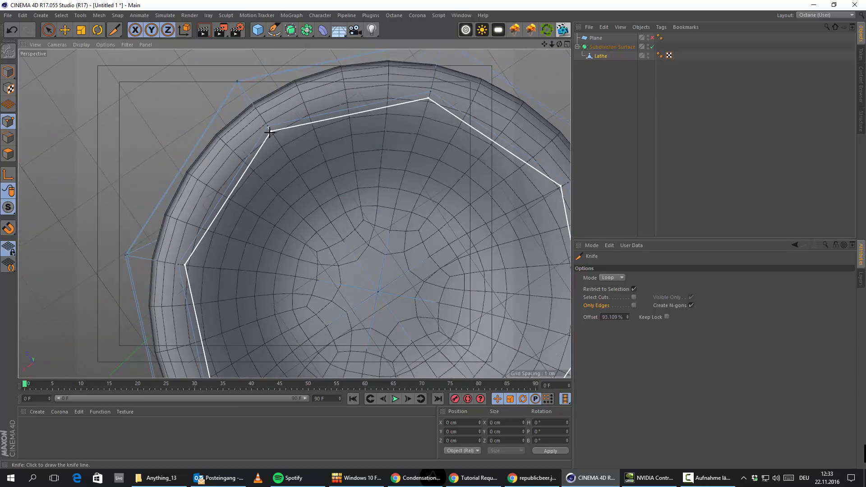
left_click(271, 131)
mouse_move(298, 206)
left_mouse_down("alt")
mouse_move(277, 247)
mouse_move(252, 244)
mouse_move(452, 237)
left_mouse_up("alt")
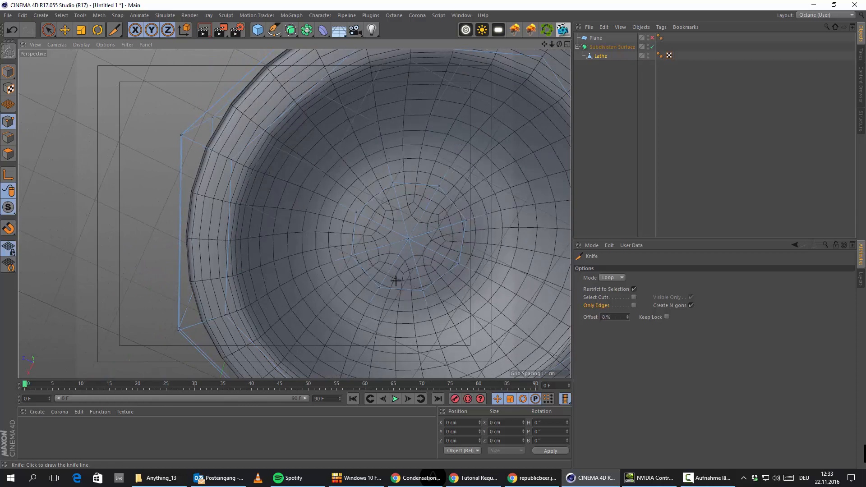
mouse_move(397, 280)
left_mouse_down("alt")
mouse_move(323, 285)
mouse_move(305, 248)
mouse_move(282, 231)
mouse_move(284, 266)
mouse_move(290, 236)
left_mouse_up("alt")
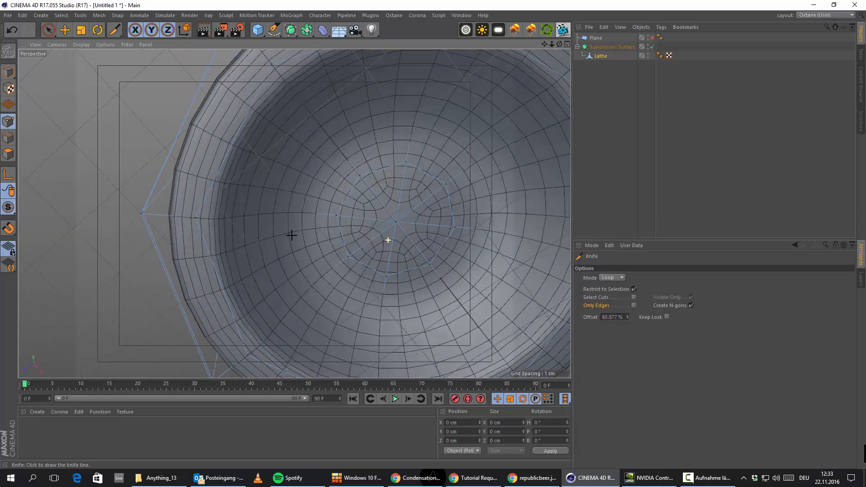
left_click(277, 62)
left_click_drag(256, 197, 269, 275, "alt")
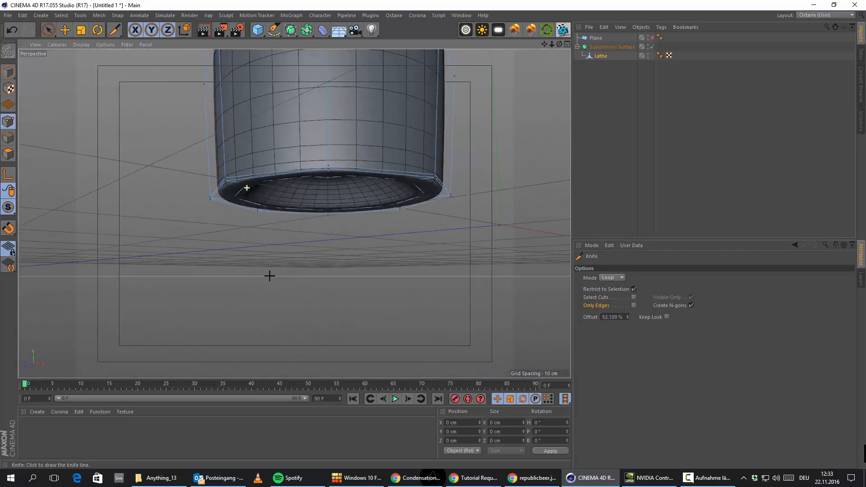
Cut a support loop around the underside of the collar ring below the bottle's lip with the Knife in Loop mode.
left_click_drag(294, 212, 318, 275, "alt")
scroll(318, 274, "down", 5)
left_click_drag(322, 223, 322, 267, "alt")
middle_click_drag(323, 268, 310, 359, "alt")
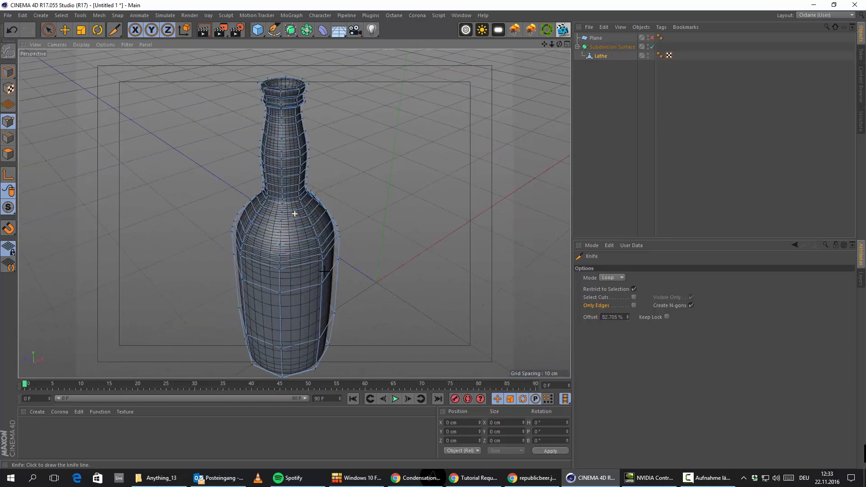
scroll(288, 161, "up", 5)
middle_click_drag(290, 161, 262, 263, "alt")
left_click_drag(264, 224, 222, 188, "alt")
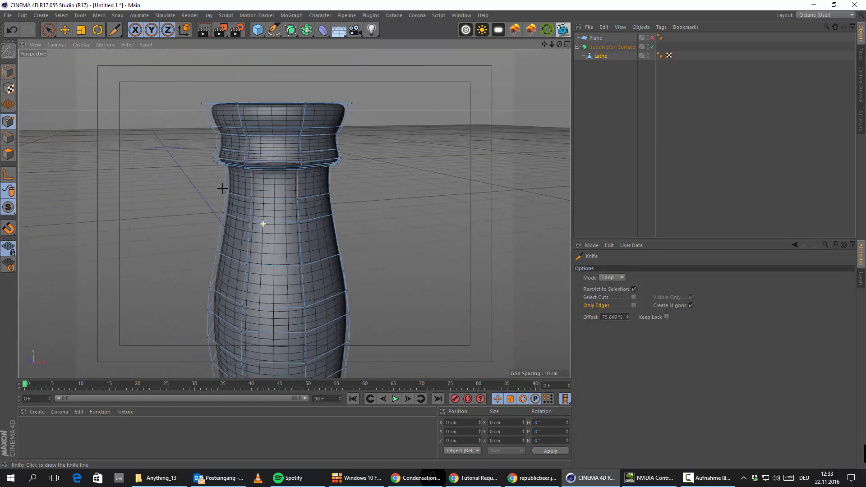
scroll(314, 132, "up", 5)
left_click_drag(301, 195, 251, 178, "alt")
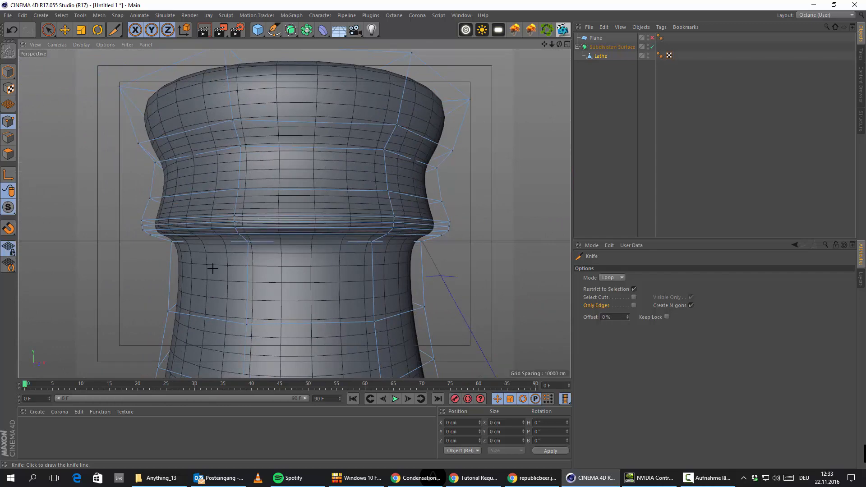
left_click_drag(213, 269, 221, 245, "alt")
left_click(248, 230)
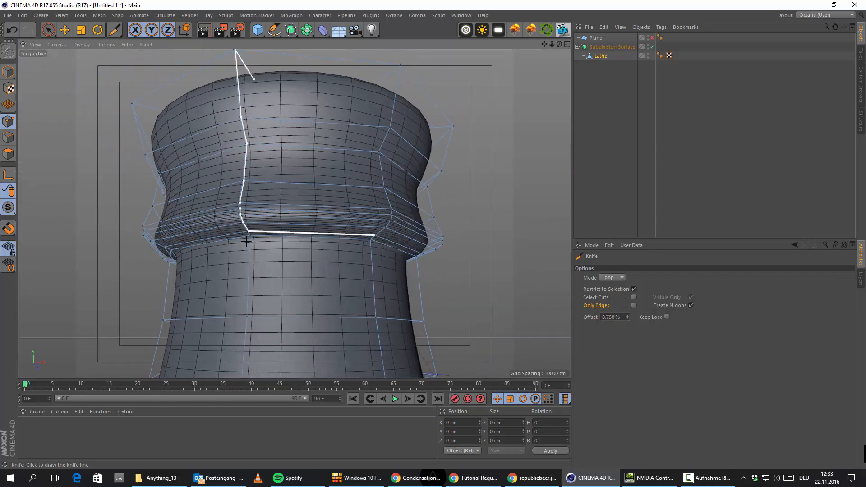
Try to cut a support loop around the outer edge of the bottle's lip, and undo it.
left_click_drag(215, 288, 199, 309, "alt")
middle_click_drag(266, 169, 255, 273, "alt")
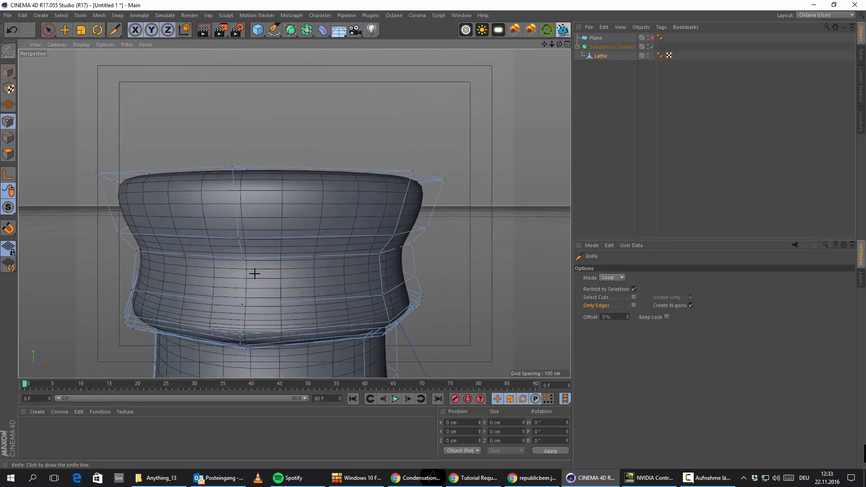
left_click_drag(255, 274, 223, 207, "alt")
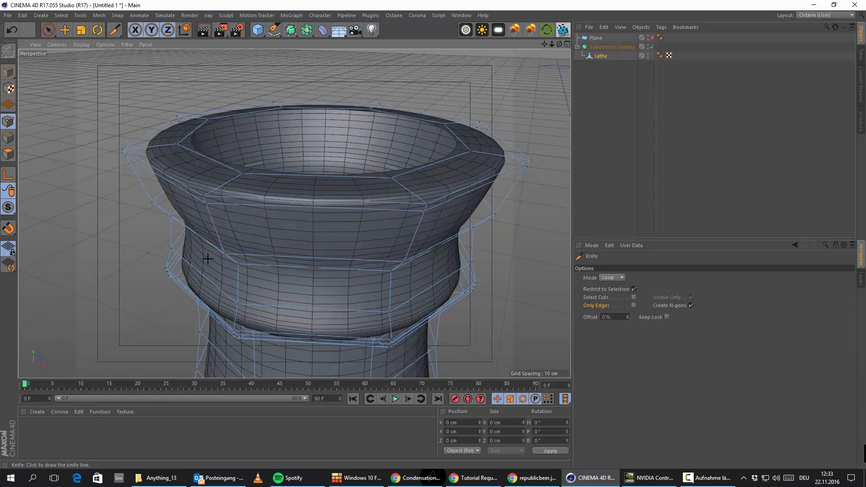
left_click_drag(213, 247, 219, 215, "alt")
left_click(11, 30)
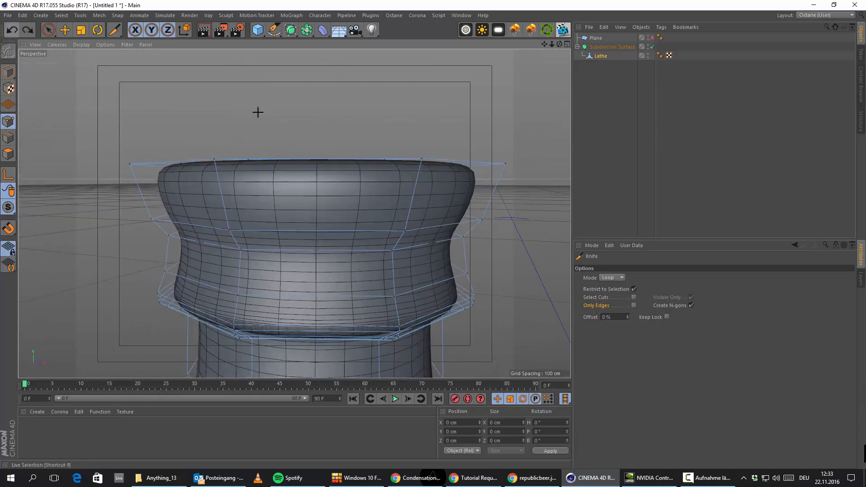
Leave the Knife after checking the collar loops and activate the Move tool in Model mode.
middle_click_drag(253, 266, 262, 147, "alt")
left_click_drag(259, 218, 301, 185, "alt")
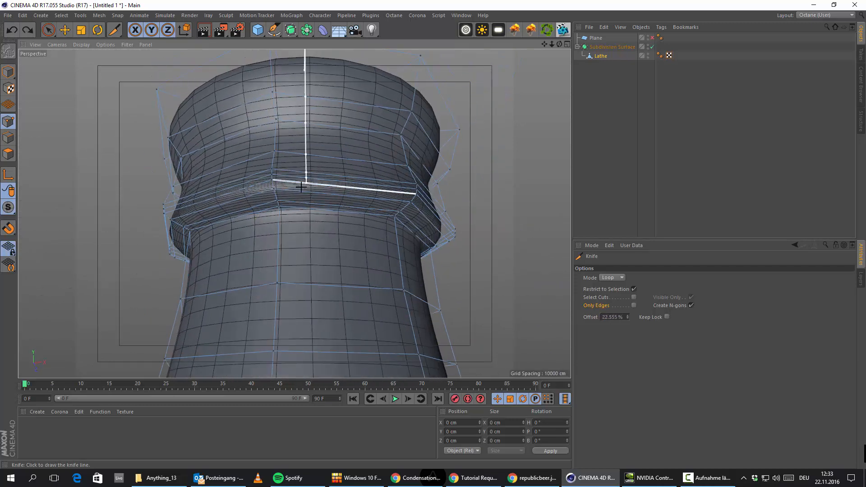
left_click(64, 29)
left_click(8, 72)
Examine the smoothed bottle from its lip and neck down to the refined base.
right_click_drag(449, 203, 423, 235, "alt")
left_click_drag(423, 234, 342, 196, "alt")
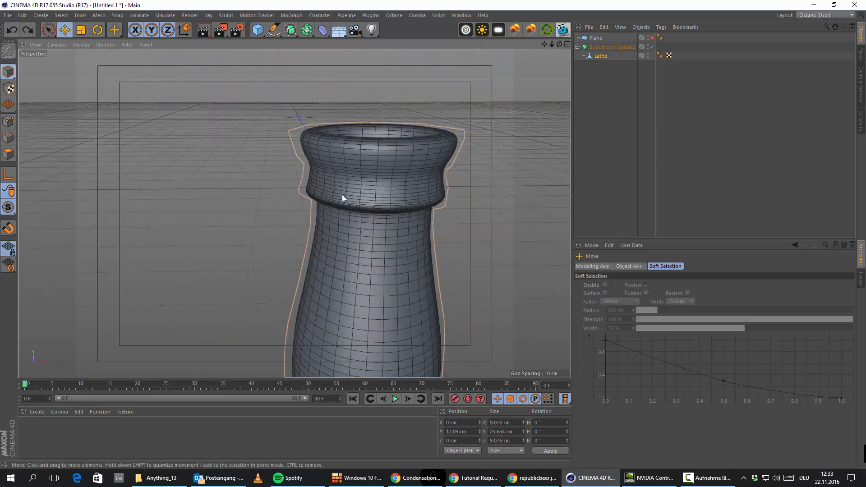
middle_click_drag(383, 238, 292, 193, "alt")
right_click_drag(292, 193, 302, 275, "alt")
middle_click_drag(302, 275, 279, 64, "alt")
left_click_drag(260, 155, 320, 134, "alt")
middle_click_drag(237, 176, 258, 296, "alt")
left_click_drag(257, 296, 265, 247, "alt")
middle_click_drag(265, 247, 254, 155, "alt")
left_click_drag(230, 212, 278, 242, "alt")
right_click_drag(278, 242, 220, 236, "alt")
left_click_drag(220, 237, 281, 240, "alt")
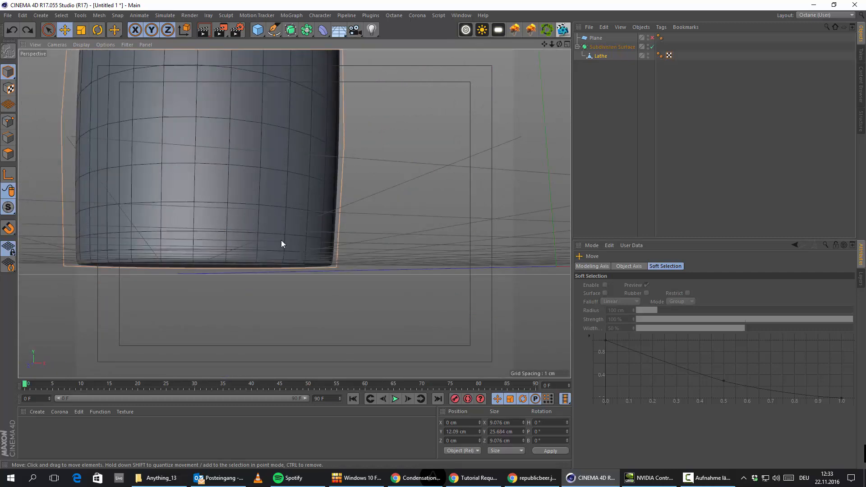
middle_click_drag(264, 188, 271, 266, "alt")
right_click_drag(271, 266, 431, 129, "alt")
Enable the Plane again and raise the Lathe to about Y 12.18 cm so the bottle's base sits on it.
left_click(624, 47)
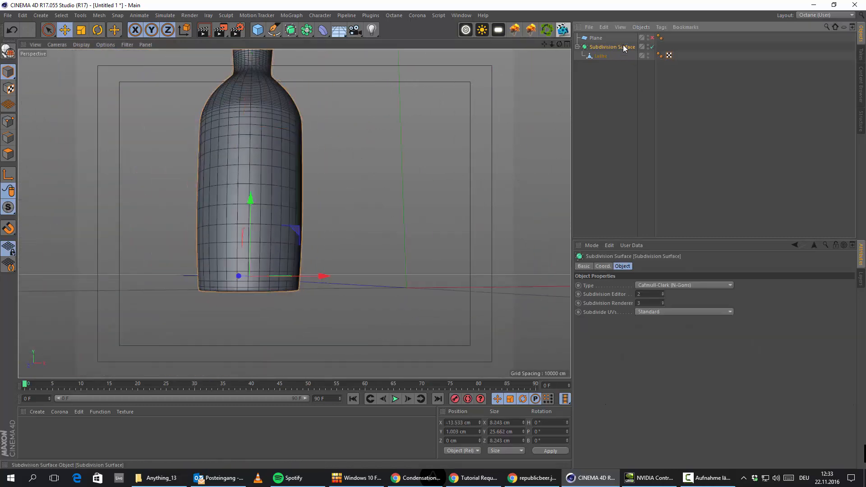
left_click(652, 38)
left_click_drag(135, 244, 191, 193, "alt")
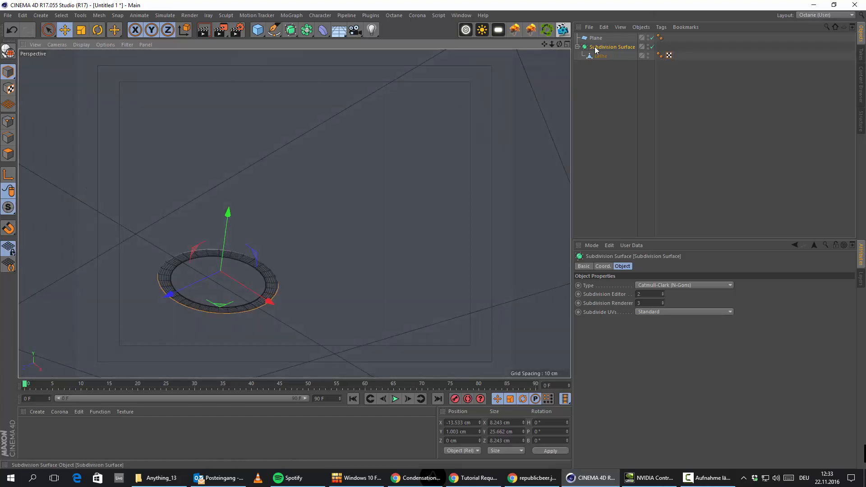
left_click(600, 57)
right_click_drag(139, 266, 159, 263, "alt")
left_click_drag(267, 149, 248, 84, "alt")
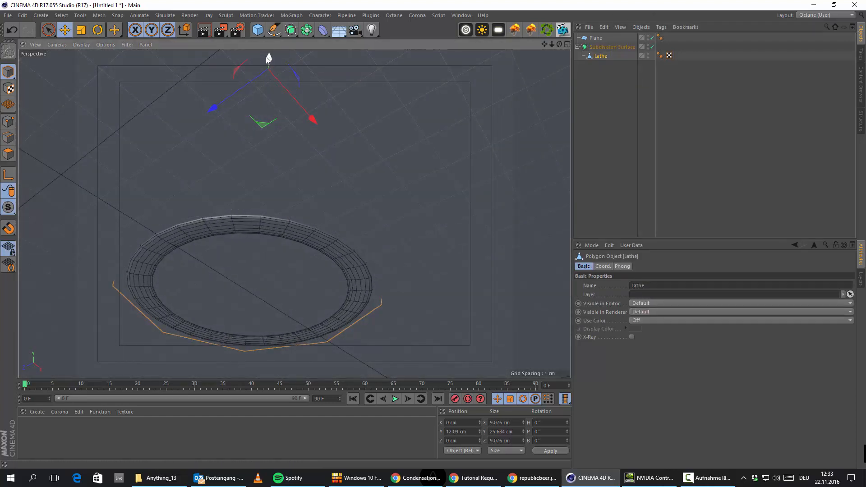
left_click_drag(267, 58, 263, 55)
left_click_drag(269, 139, 294, 208, "alt")
middle_click_drag(293, 207, 255, 297, "alt")
scroll(255, 297, "down", 5)
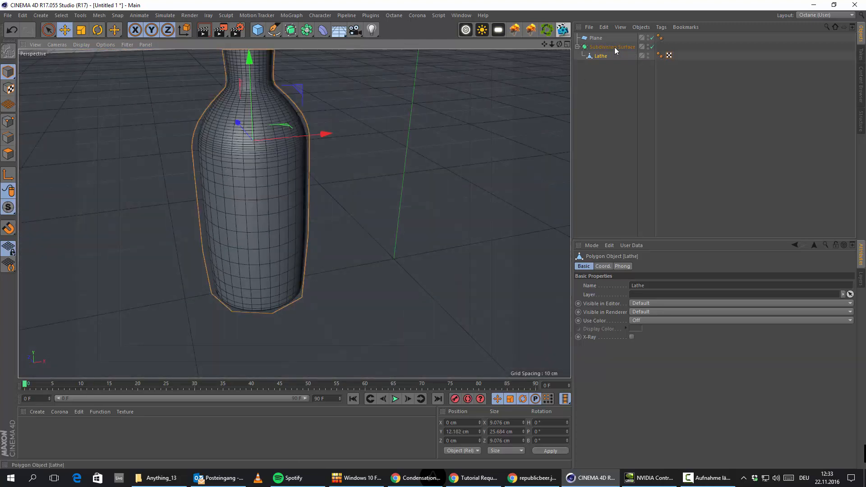
Set the Subdivision Surface's editor subdivision to 3 and inspect how the bottle stands on the plane.
left_click(602, 47)
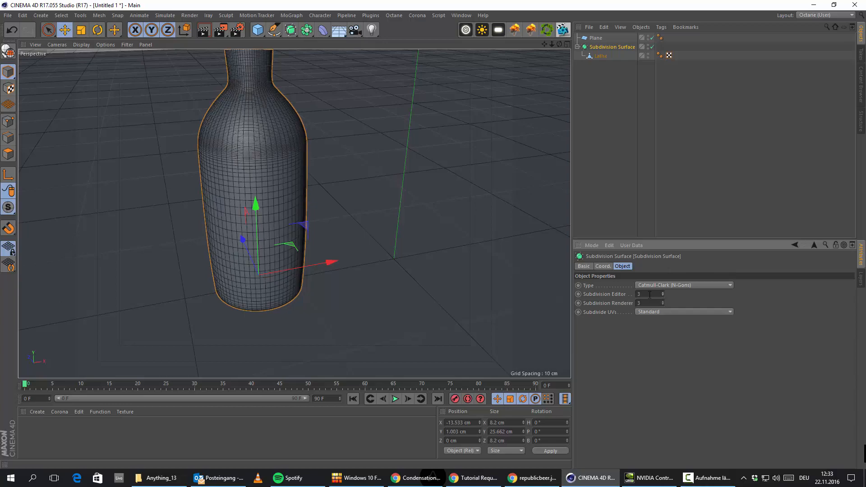
left_click_drag(108, 233, 179, 143, "alt")
right_click_drag(255, 275, 337, 298, "alt")
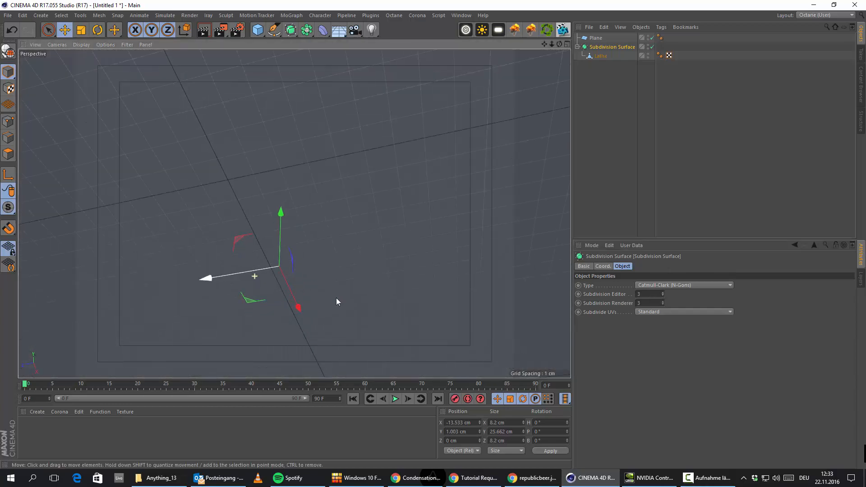
scroll(336, 299, "up", 2)
left_click_drag(260, 214, 229, 272, "alt")
right_click_drag(239, 279, 309, 230, "alt")
scroll(324, 201, "down", 6)
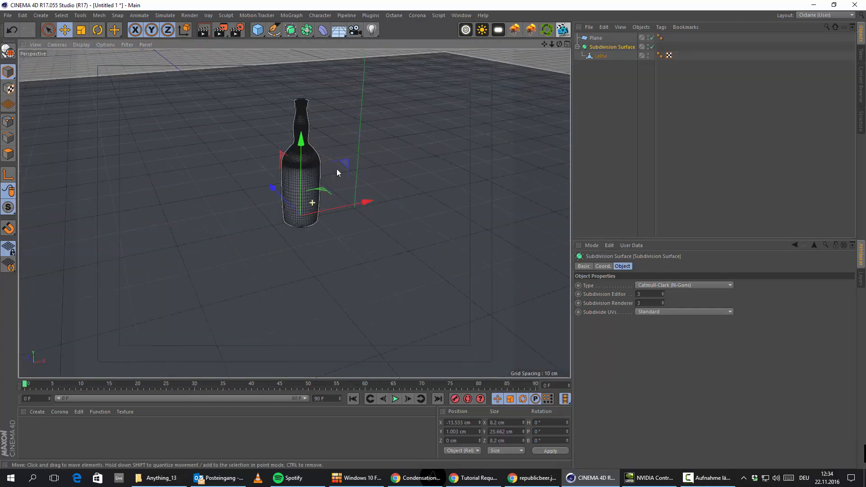
left_click_drag(336, 170, 259, 151, "alt")
middle_click_drag(167, 181, 336, 244, "alt")
scroll(289, 199, "up", 3)
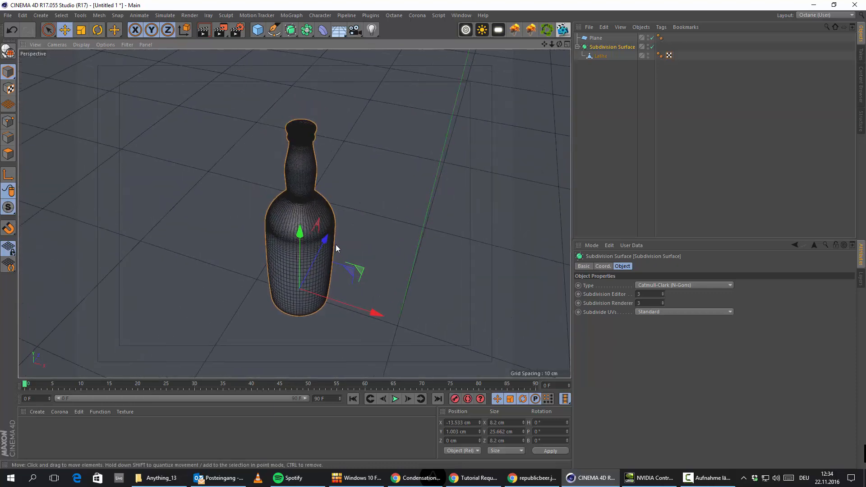
left_click_drag(336, 245, 352, 212, "alt")
Save the project as Untitled 1.c4d inside the ZeroToHero > Become A 3D Artist folder on WORK (E:).
left_click(6, 16)
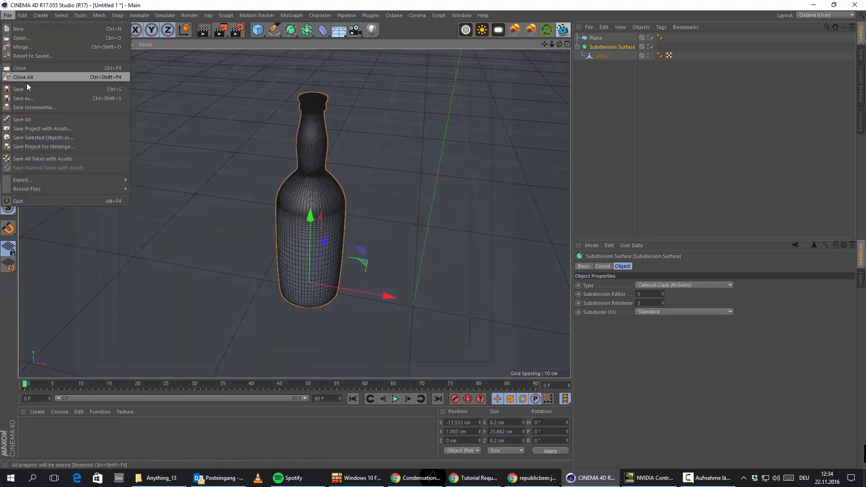
left_click(28, 95)
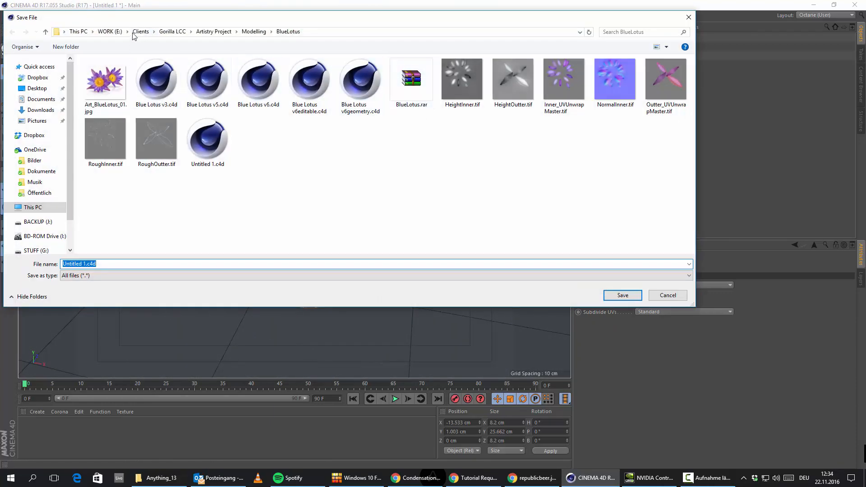
left_click(111, 32)
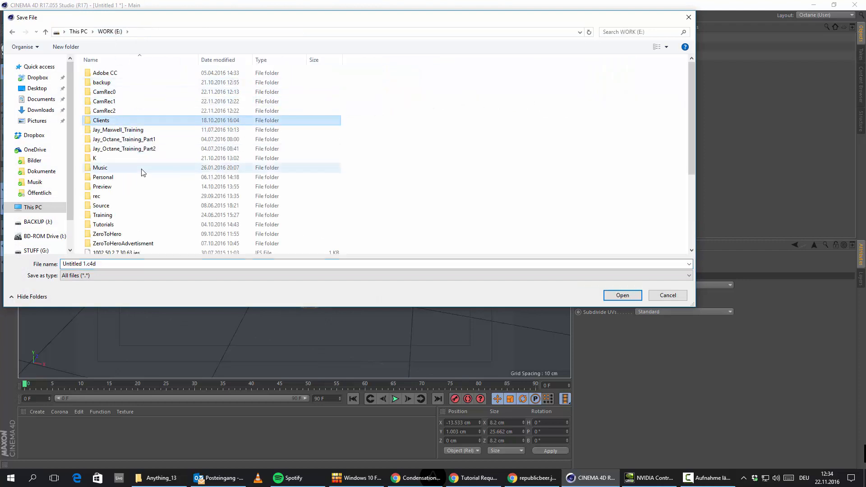
scroll(116, 181, "down", 4)
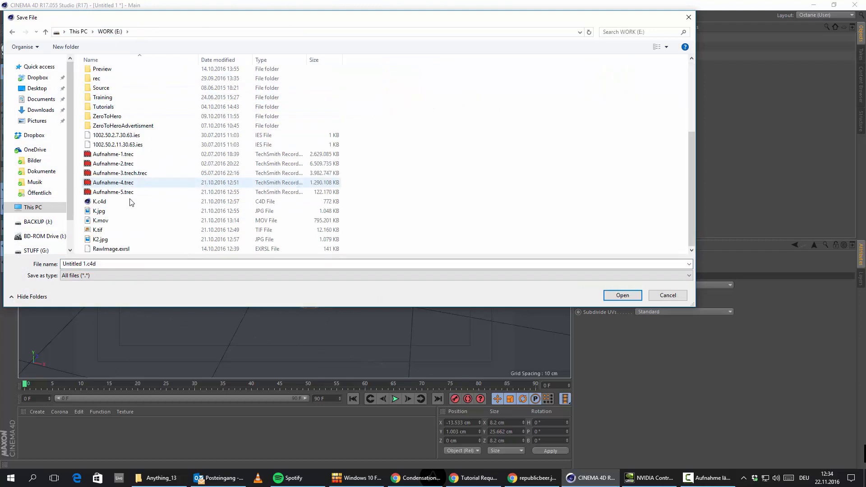
double_click(108, 117)
double_click(113, 112)
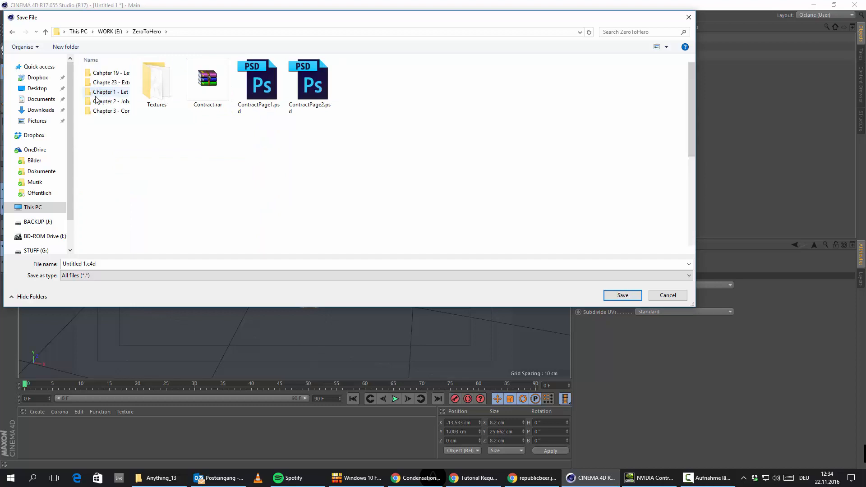
scroll(246, 174, "down", 5)
double_click(131, 203)
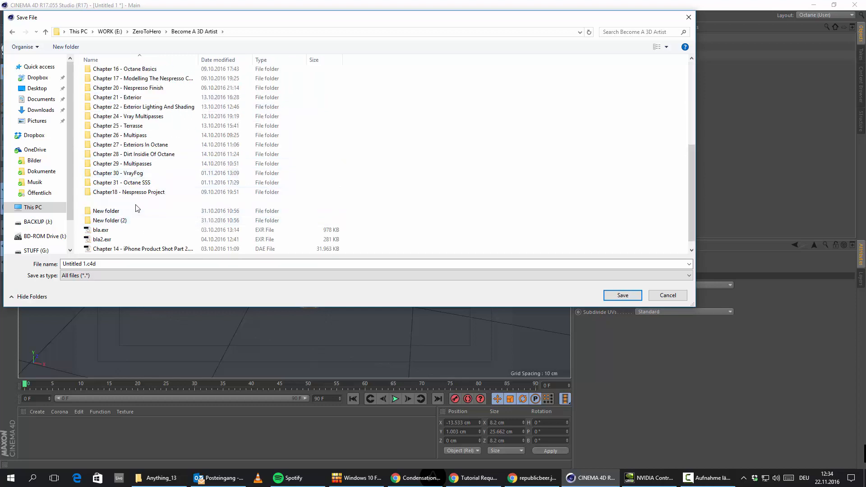
left_click(623, 295)
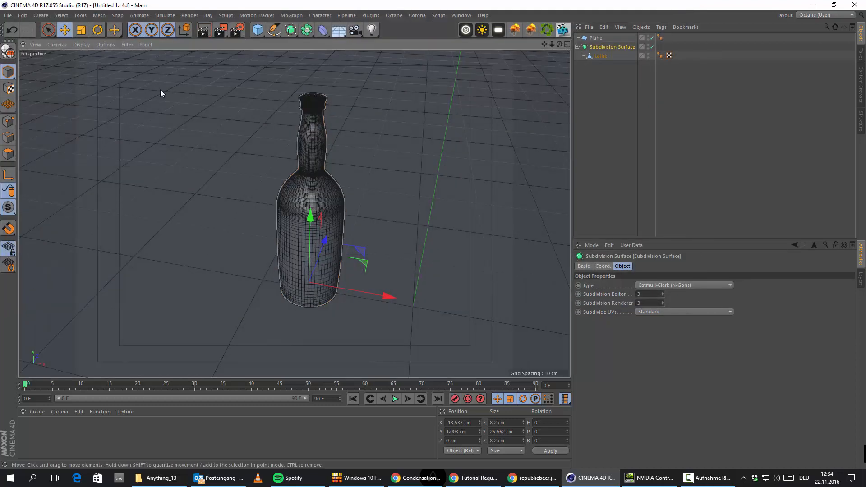
Load the Octane (User) interface layout.
scroll(308, 243, "up", 3)
left_click_drag(306, 240, 330, 256, "alt")
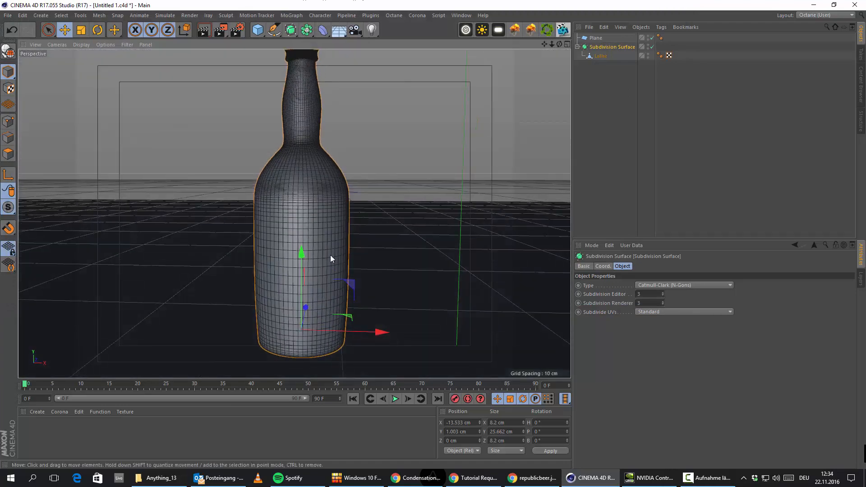
middle_click_drag(294, 333, 296, 264, "alt")
left_click_drag(294, 213, 317, 304, "alt")
right_click_drag(323, 284, 300, 238, "alt")
left_click_drag(301, 241, 315, 246, "alt")
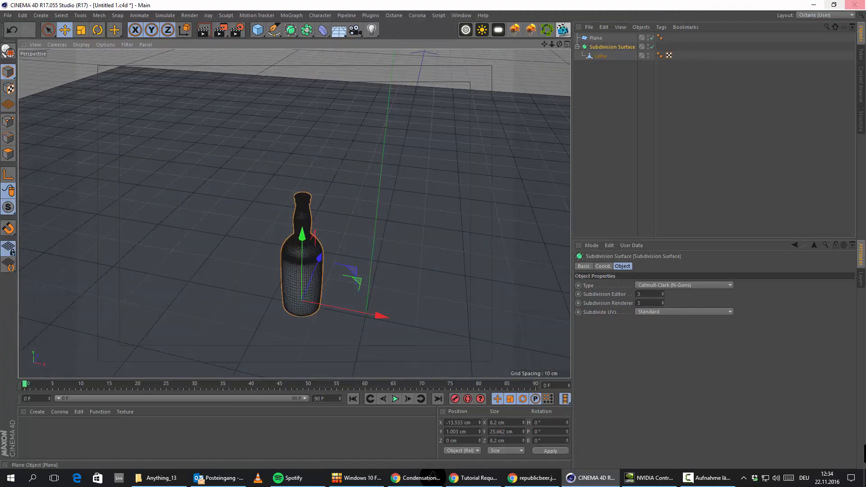
left_click(830, 16)
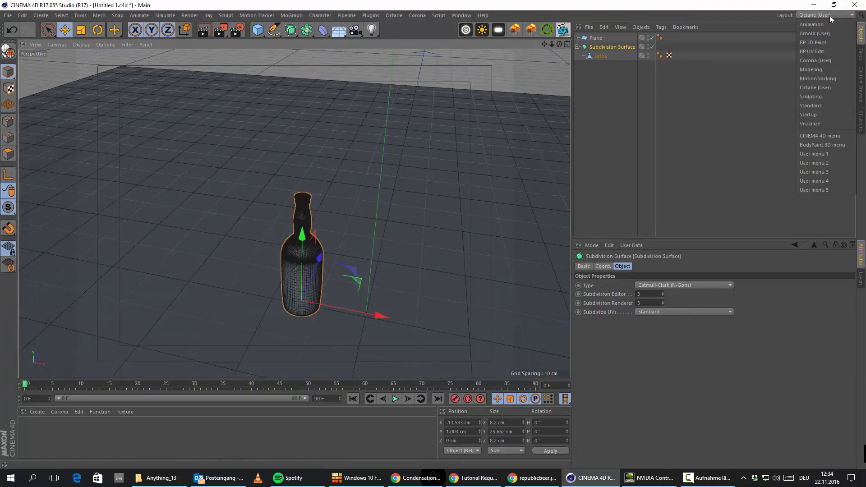
left_click(822, 88)
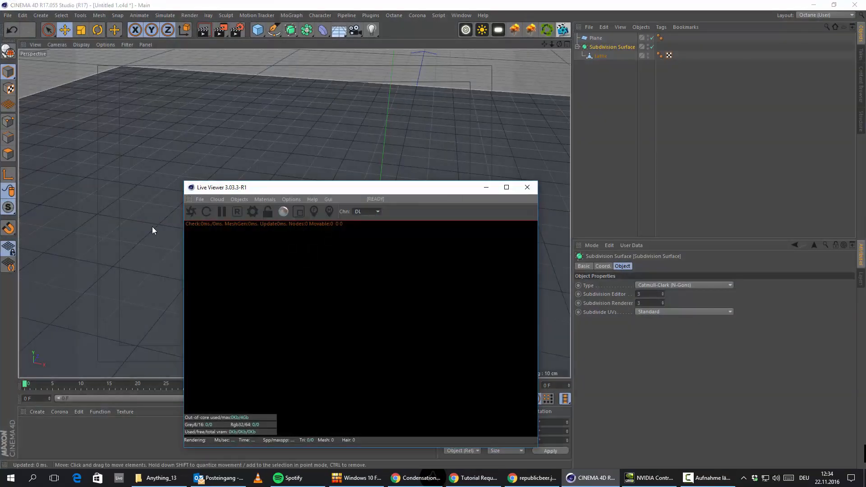
Start an Octane Live Viewer render, with its window moved clear of the bottle and the bottle framed closer.
left_click_drag(263, 189, 449, 84)
scroll(289, 278, "up", 4)
middle_click_drag(278, 281, 214, 237, "alt")
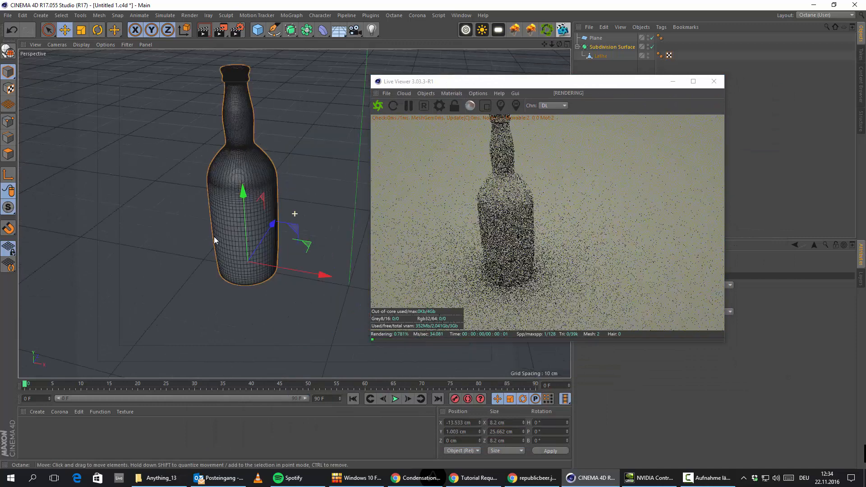
Add an Octane HDRI environment to the scene and move the Live Viewer clear of the object list and settings.
left_click(427, 94)
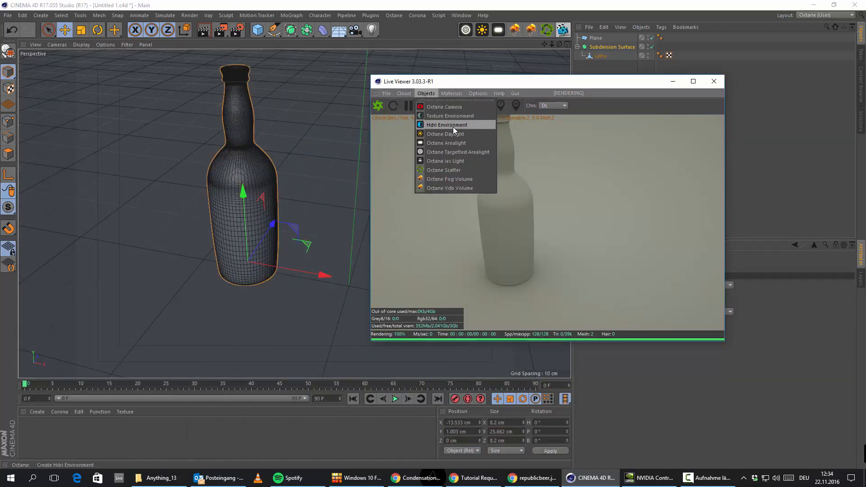
left_click(453, 126)
left_click_drag(587, 85, 422, 68)
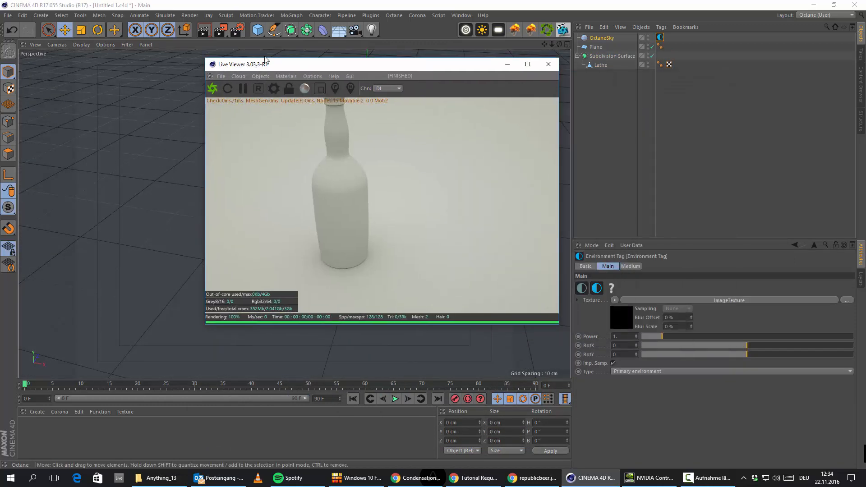
left_click_drag(266, 60, 295, 61)
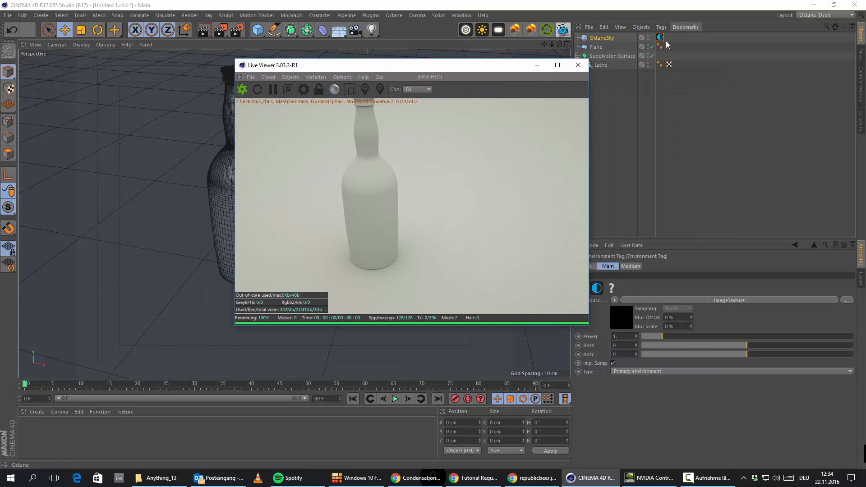
Load hdrvfx_zanla_1_n1_v01_Ref.hdr from the hdrvfx_0011_zanla folder as the sky environment's image texture.
left_click(748, 301)
left_click(847, 285)
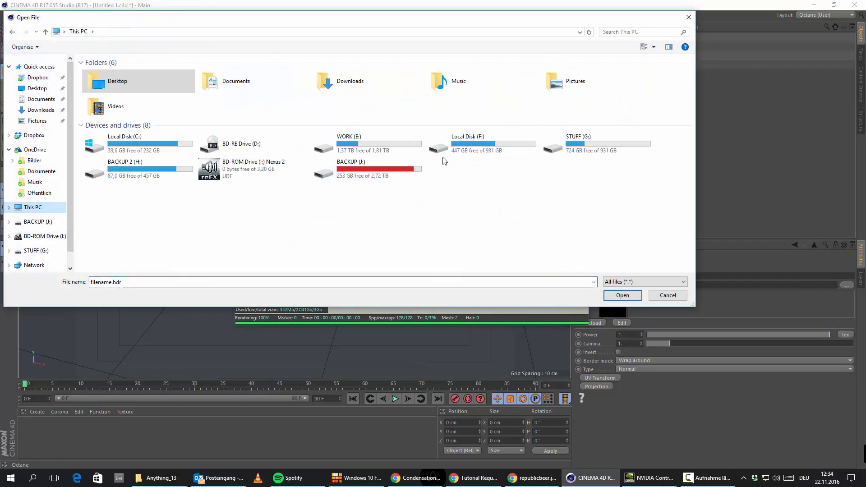
double_click(126, 177)
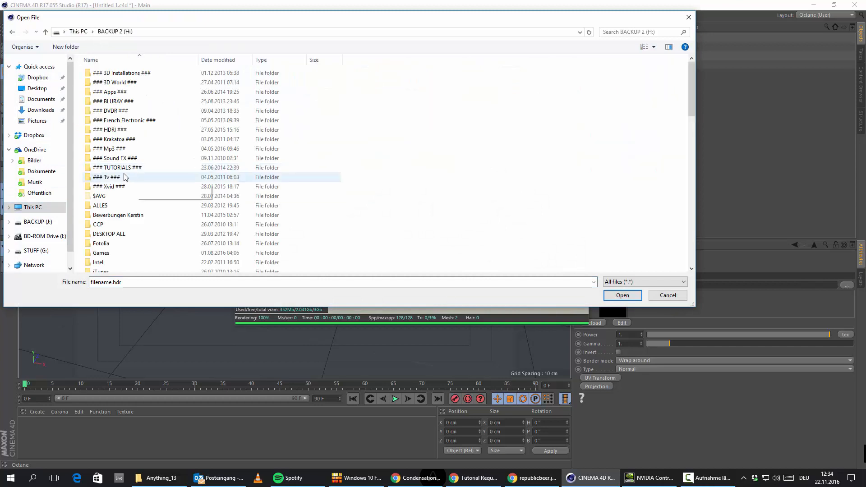
double_click(129, 131)
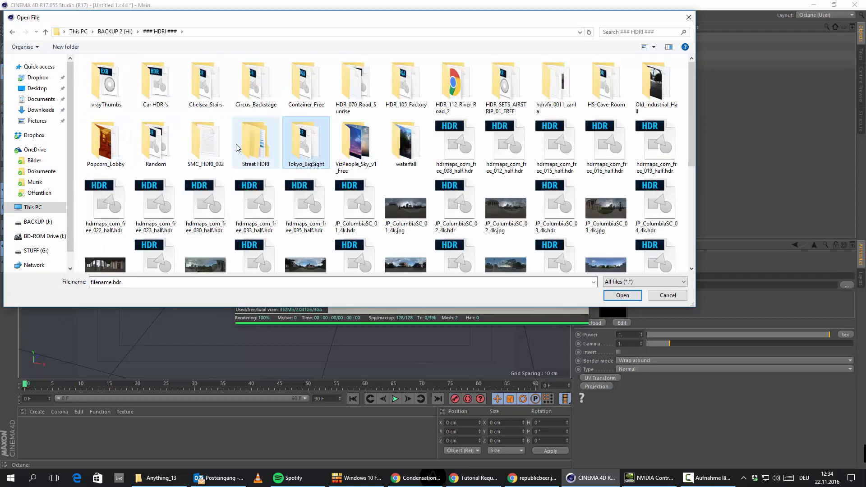
double_click(562, 86)
left_click(208, 85)
left_click(259, 85)
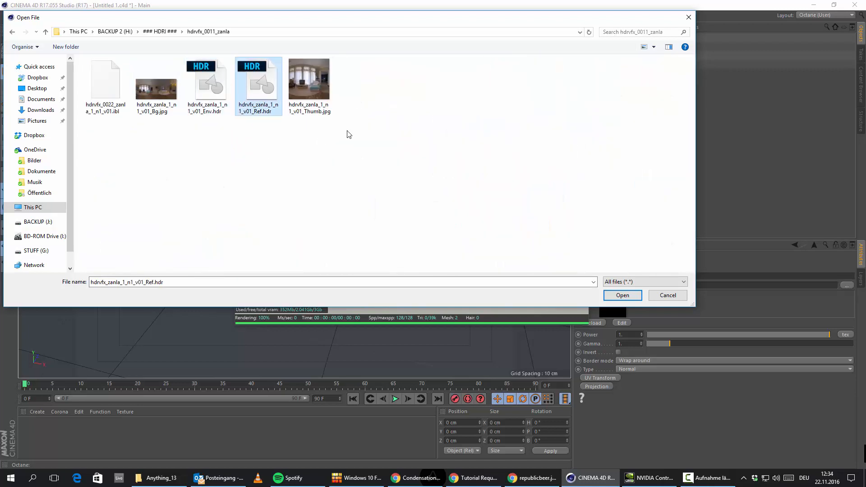
left_click(623, 295)
left_click(485, 273)
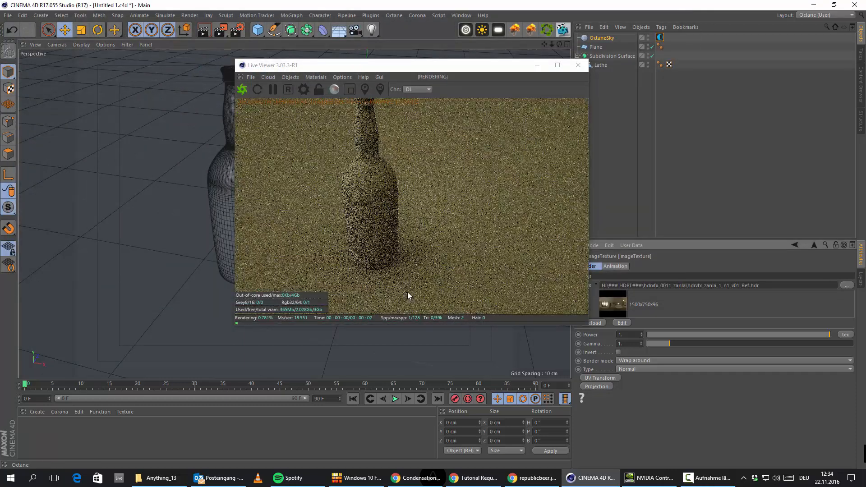
Raise the OctaneSky environment's power to about 3.27.
left_click_drag(434, 67, 375, 97)
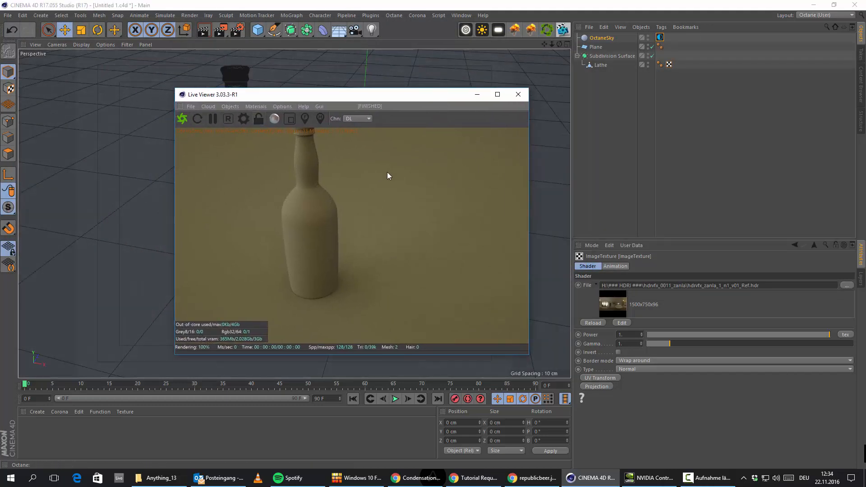
left_click_drag(361, 97, 324, 88)
left_click(661, 38)
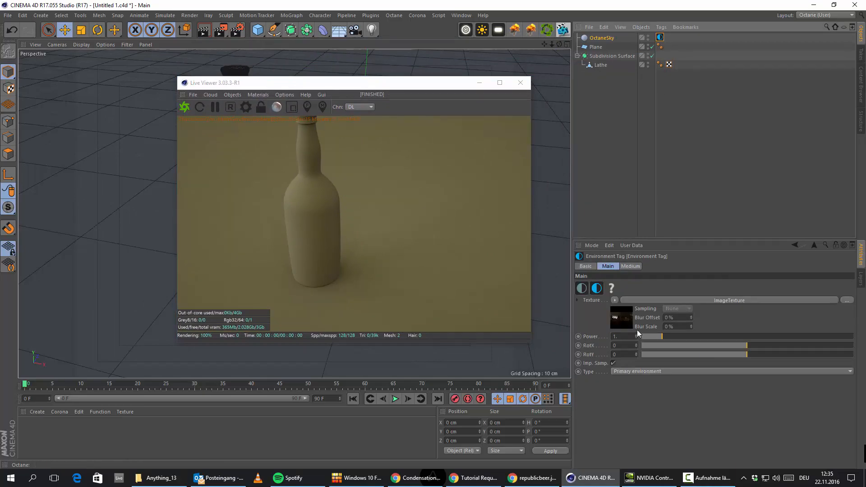
left_click_drag(682, 335, 711, 337)
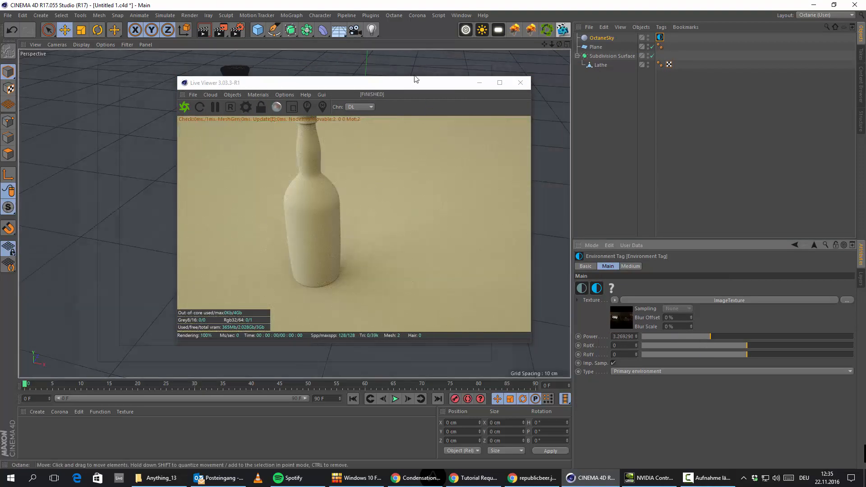
Frame the whole bottle from a higher angle and enlarge the Live Viewer window beside it.
left_click_drag(90, 214, 64, 257, "alt")
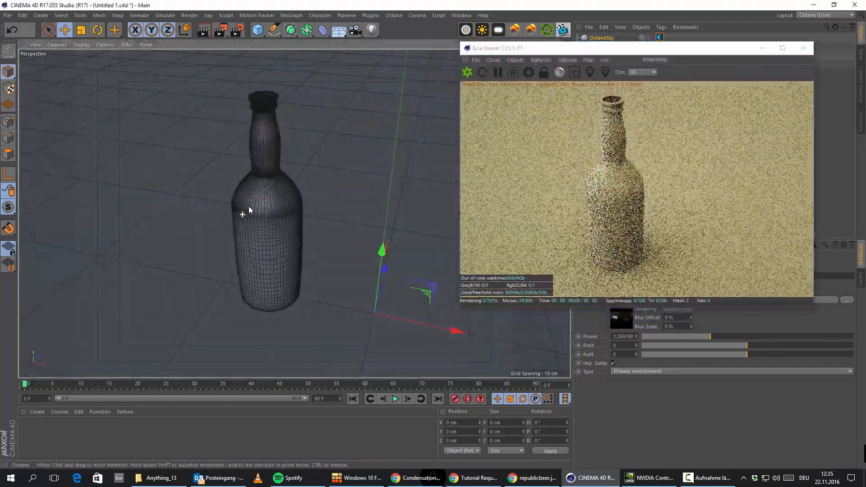
left_click_drag(248, 207, 294, 262, "alt")
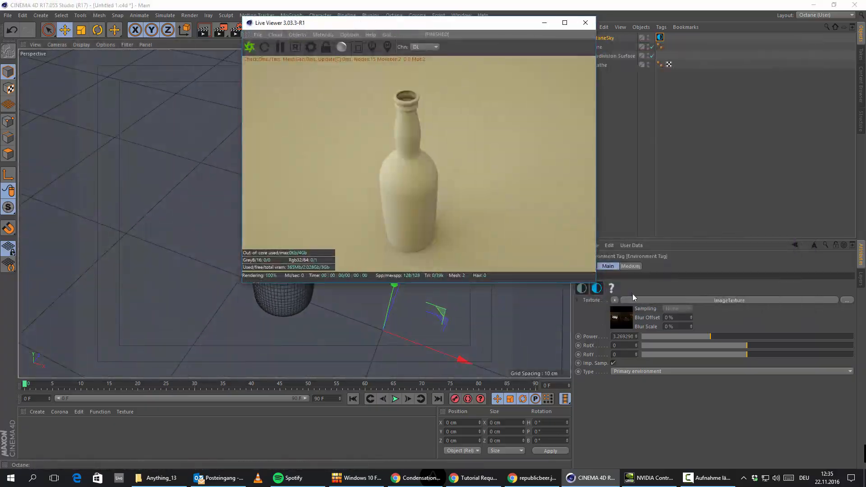
left_click_drag(595, 283, 633, 337)
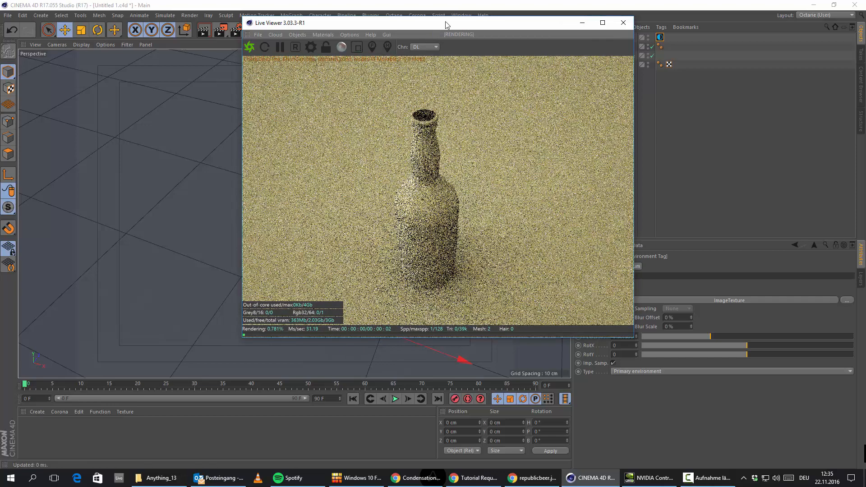
left_click_drag(467, 23, 424, 14)
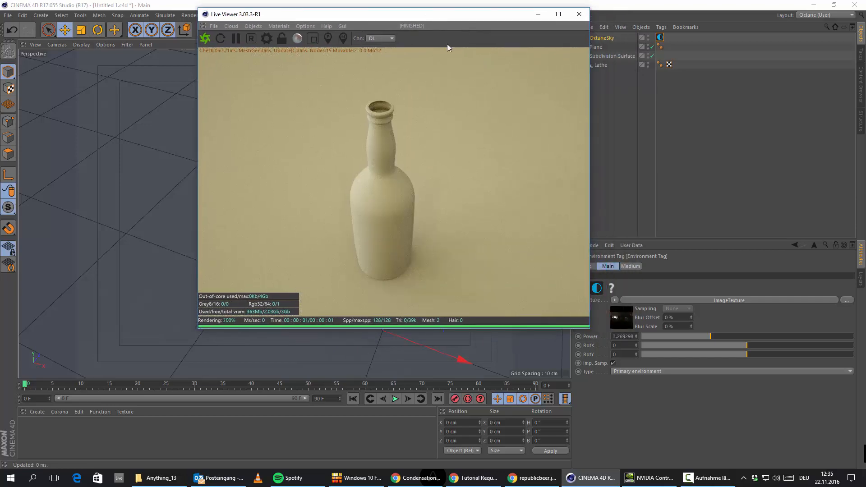
left_click_drag(484, 24, 674, 34)
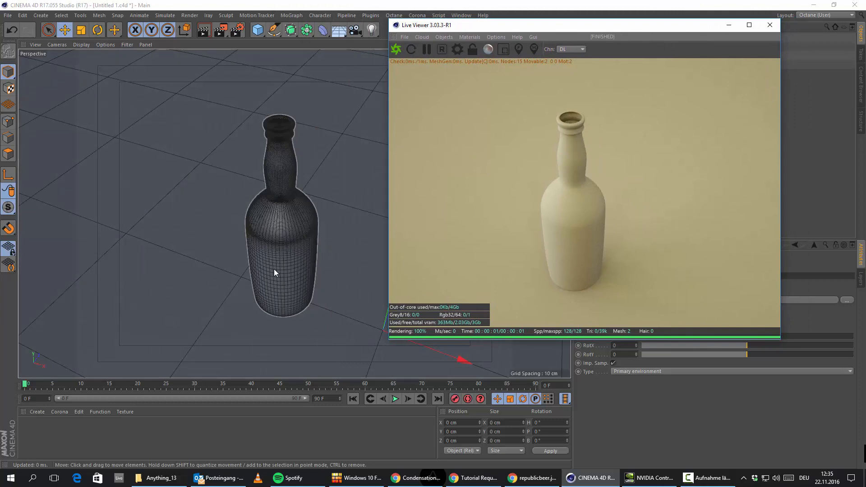
Minimize the Live Viewer, add a camera matching the current view, and switch off the camera's visibility.
left_click(730, 28)
left_click(600, 65)
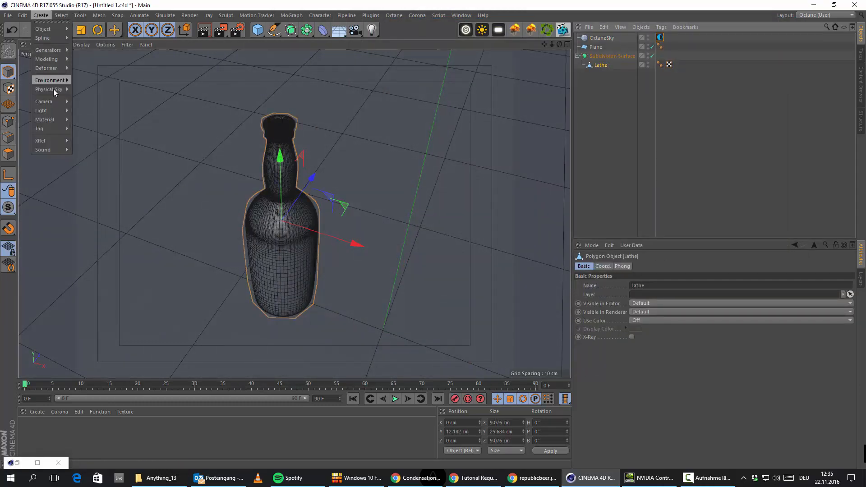
left_click(89, 105)
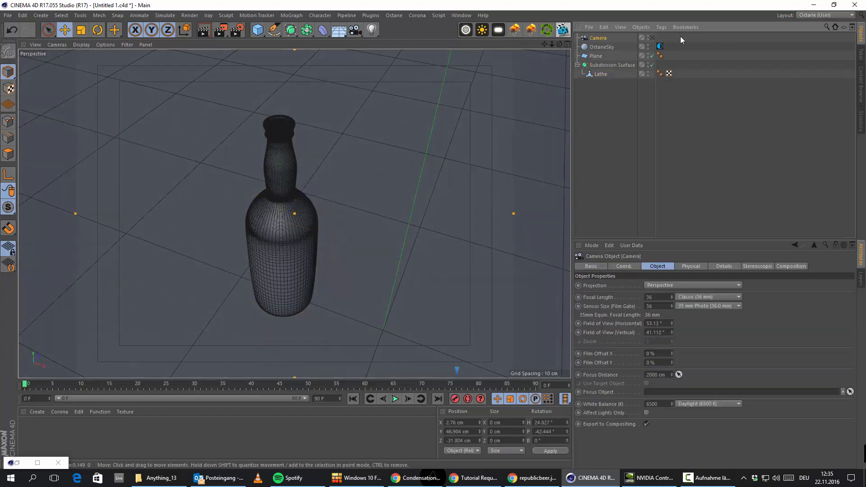
double_click(647, 36)
Cut an edge loop around the Lathe bottle just below its shoulder with the Knife in Loop mode.
right_click_drag(203, 239, 255, 191, "alt")
right_click(184, 147)
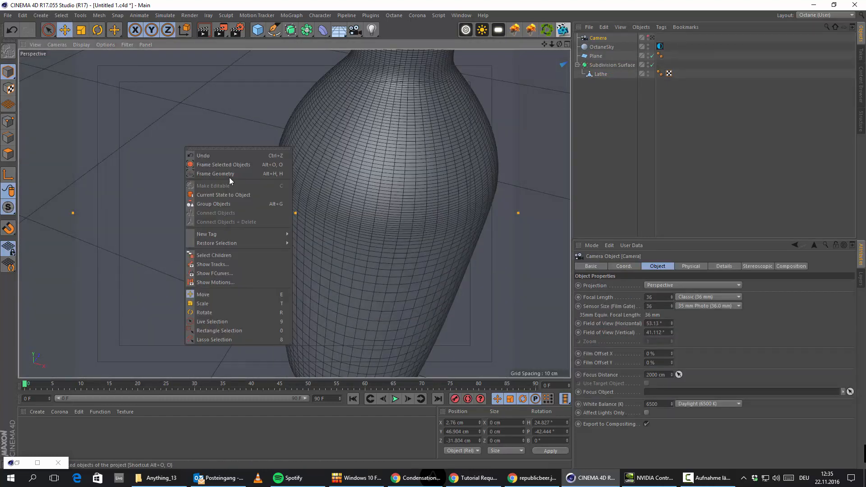
left_click(93, 154)
left_click(8, 121)
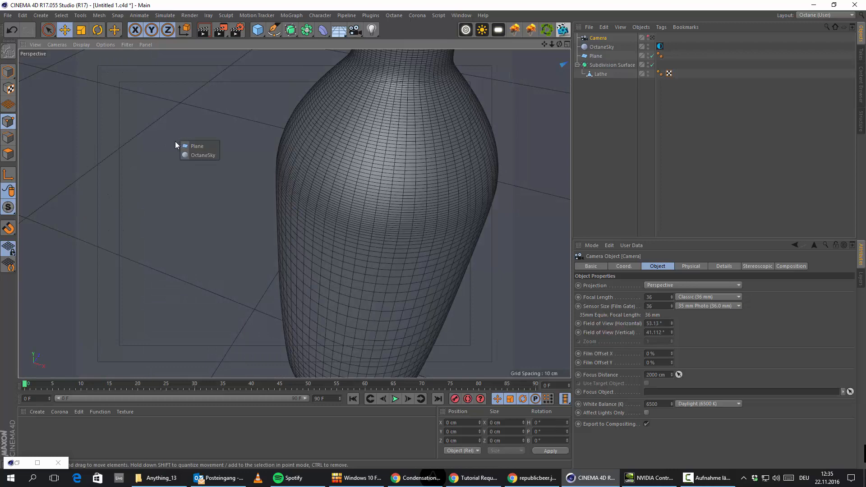
left_click(586, 75)
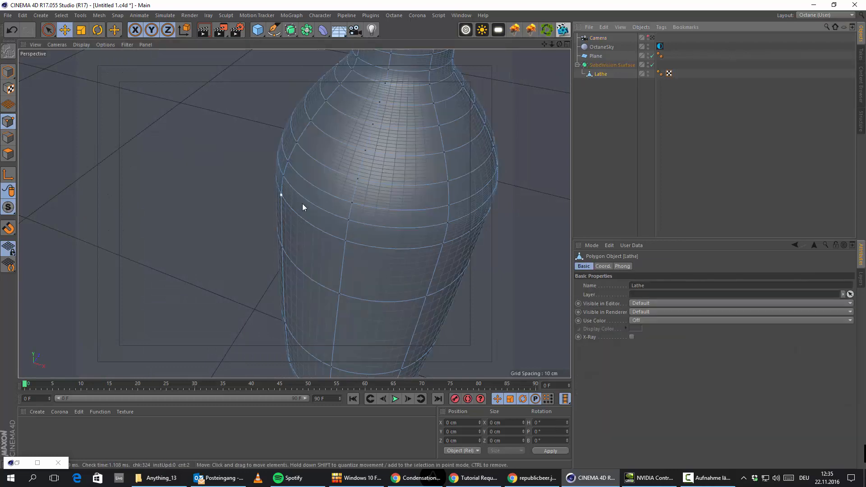
right_click(125, 113)
left_click(157, 211)
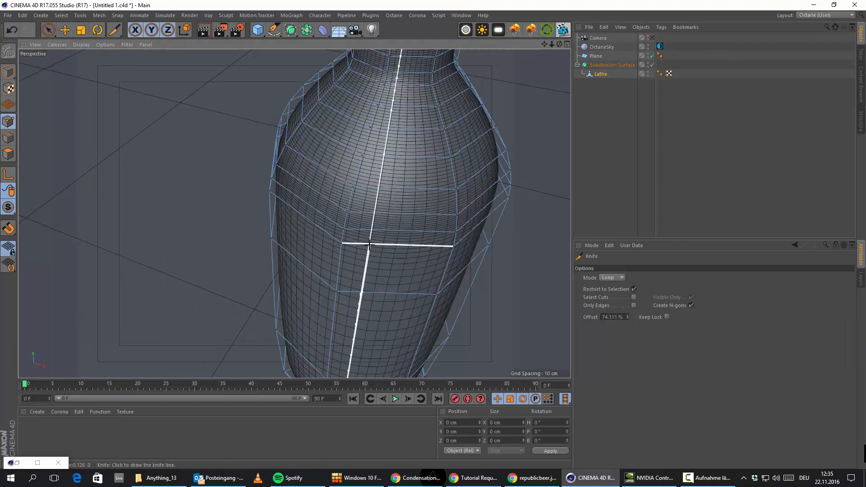
left_click_drag(332, 150, 318, 202, "alt")
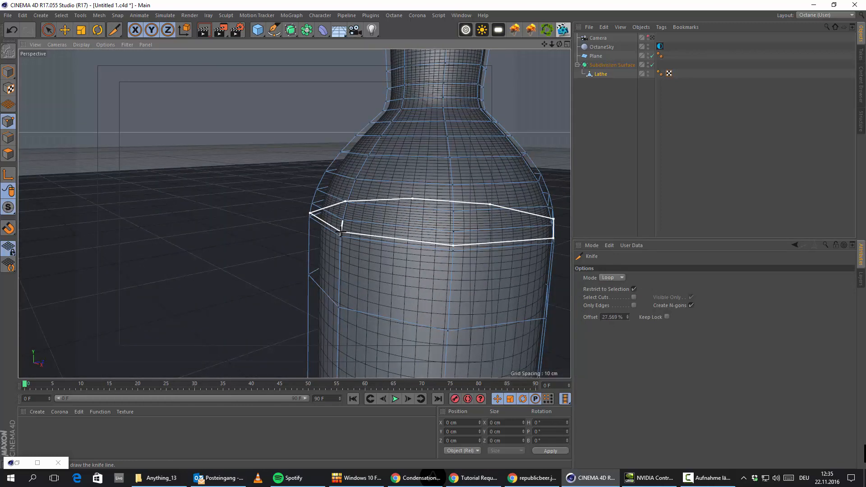
mouse_move(327, 275)
left_mouse_down("alt")
mouse_move(309, 234)
mouse_move(319, 271)
left_mouse_up("alt")
left_click(15, 31)
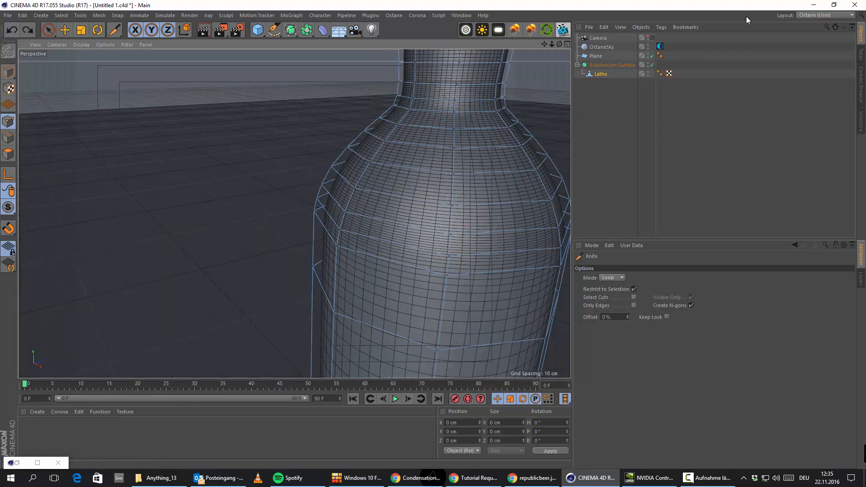
Look through the scene camera again and reopen the Octane Live Viewer.
left_click(653, 38)
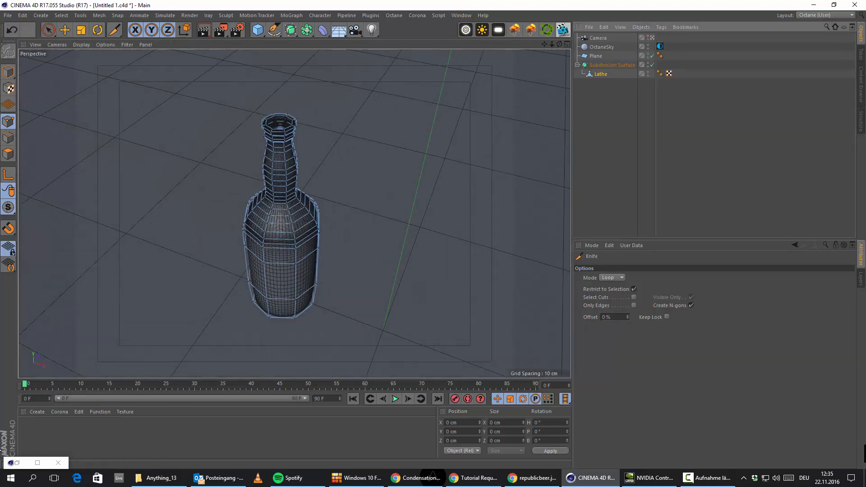
left_click(12, 463)
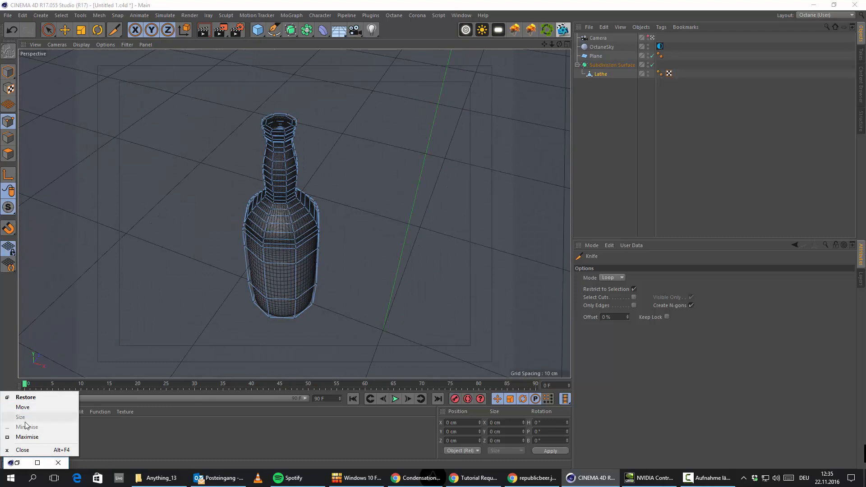
left_click(13, 463)
left_click(14, 463)
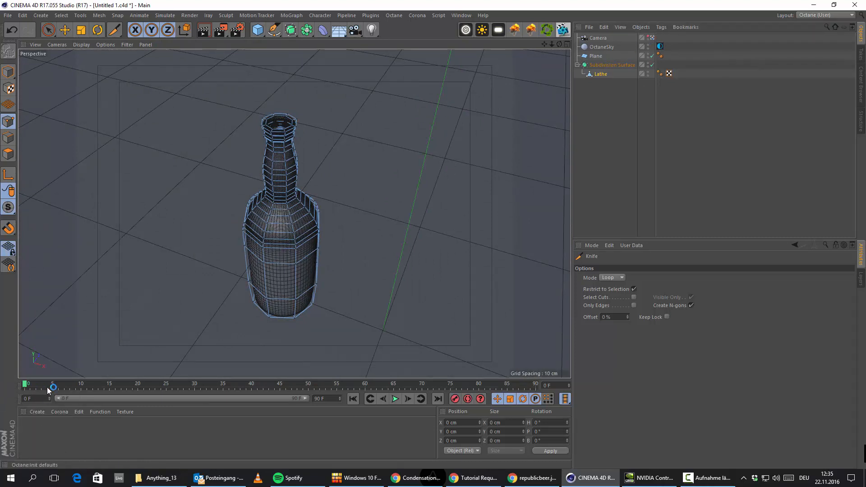
left_click(570, 480)
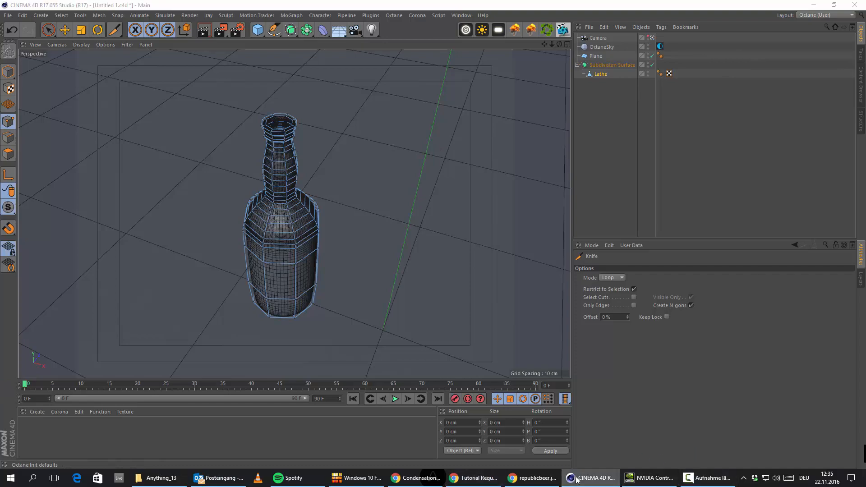
left_click(570, 479)
left_click(55, 436)
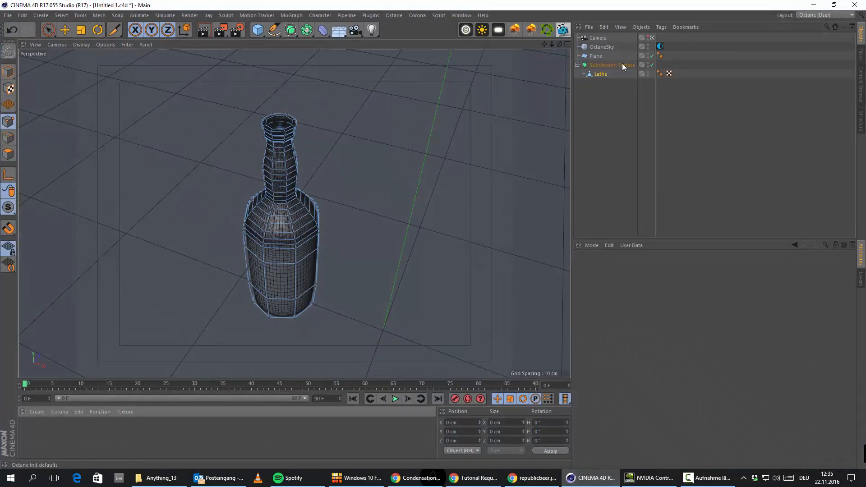
left_click(563, 30)
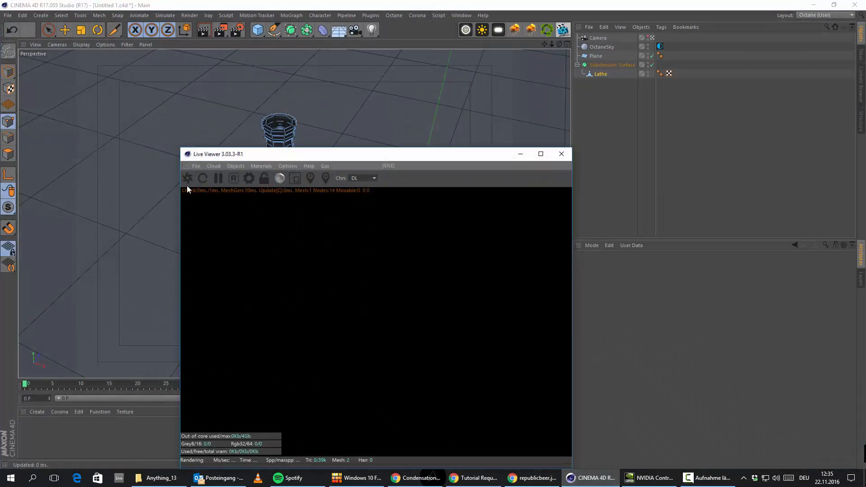
Restart the live render of the bottle and move the Live Viewer to the upper part of the workspace.
left_click(187, 179)
left_click_drag(297, 154, 387, 39)
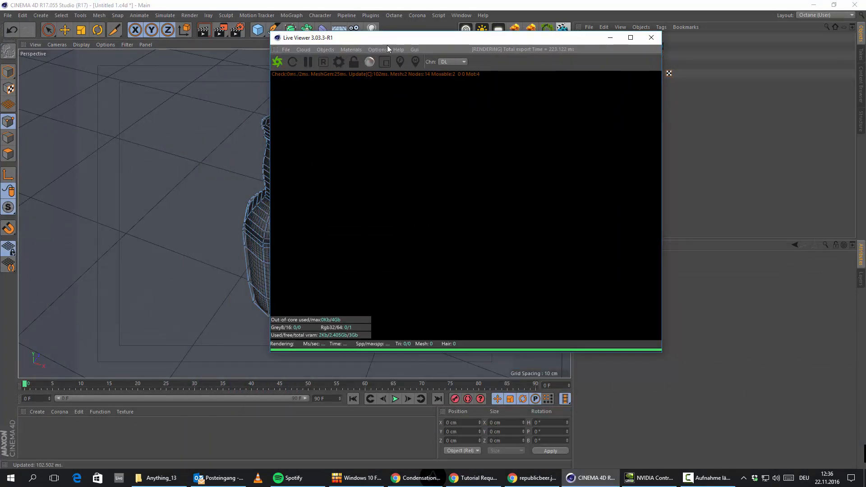
left_click(292, 62)
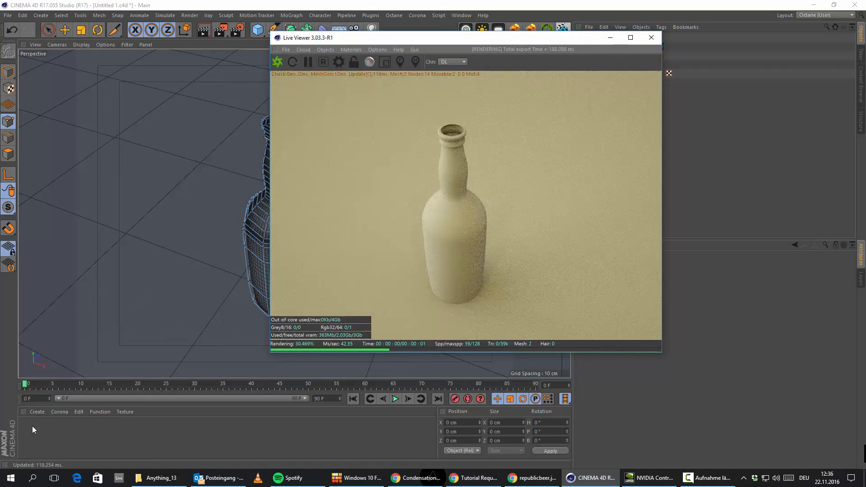
Create a new Octane material and open it in the Material Editor.
left_click(31, 413)
mouse_move(100, 335)
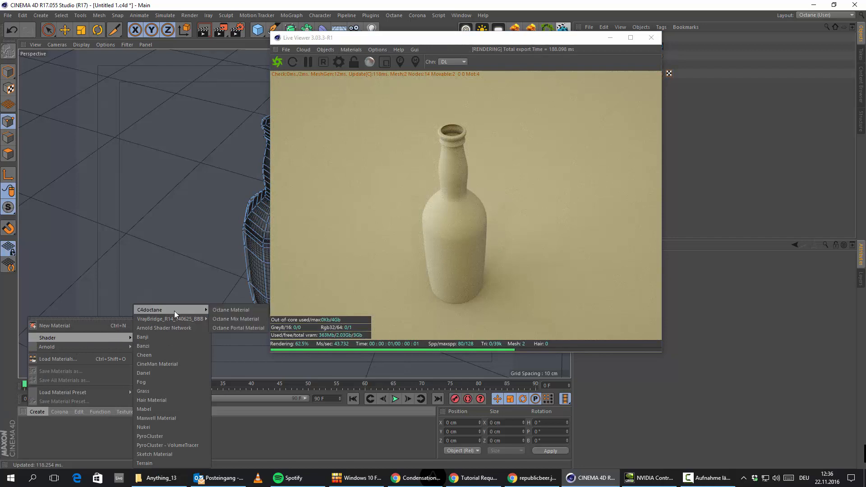
left_click(230, 309)
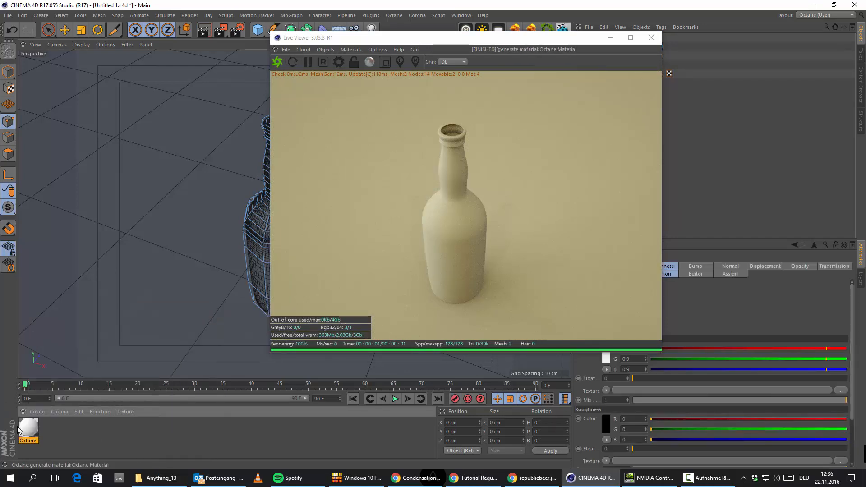
double_click(19, 429)
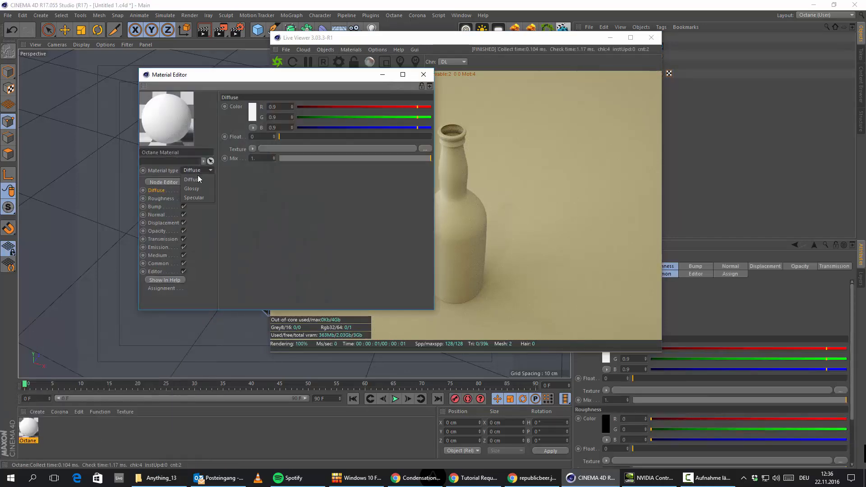
Change the Octane material's type to Specular and set its refraction index to 1.6.
left_click(199, 198)
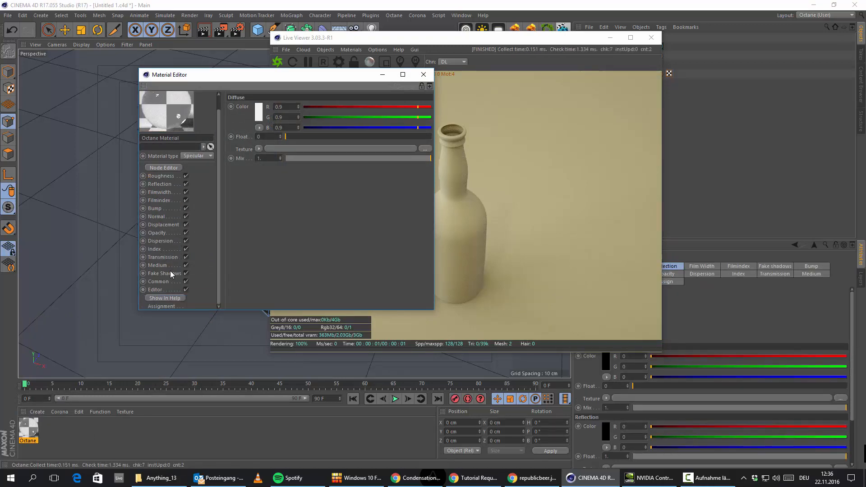
left_click(154, 249)
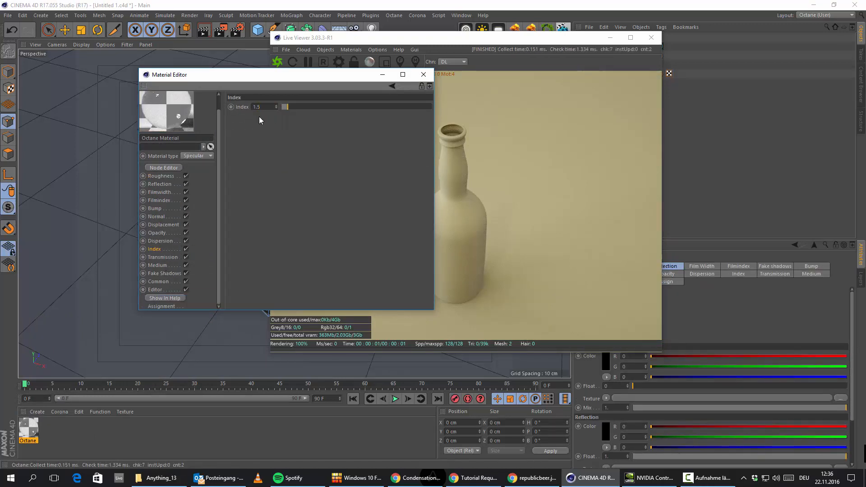
key("BackSpace")
type("6")
key("Return")
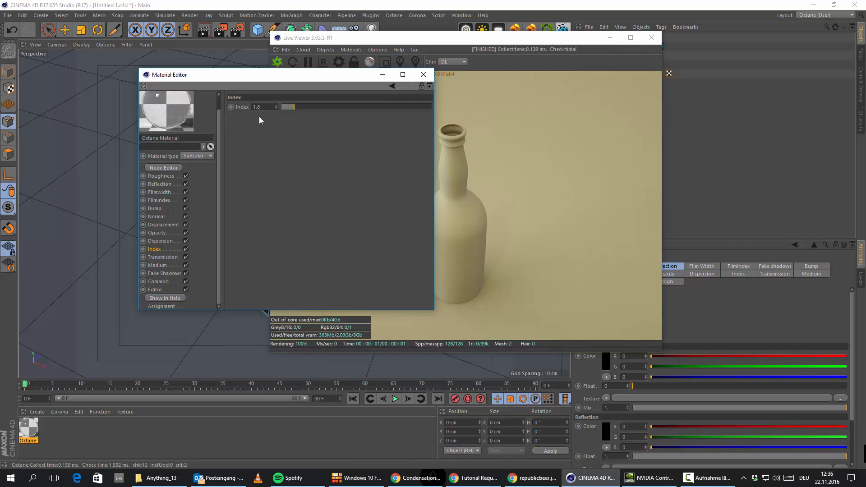
scroll(181, 227, "up", 1)
left_click(161, 231)
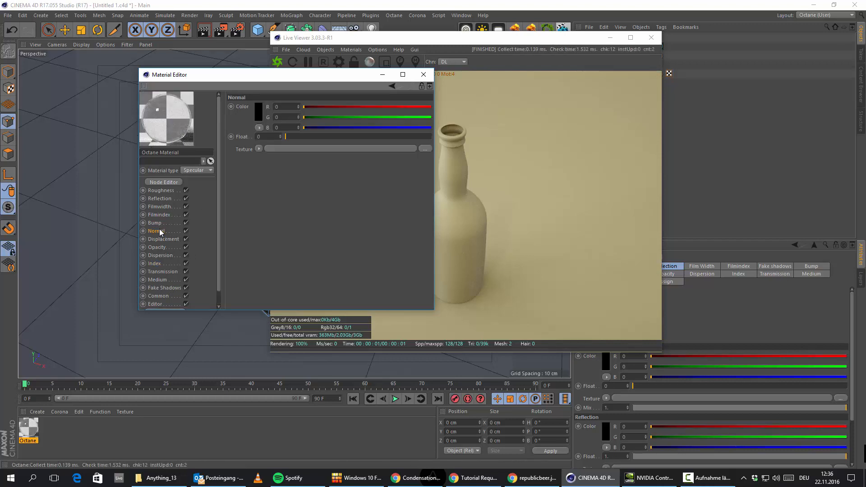
left_click(161, 216)
Minimize the Material Editor, move the Live Viewer clear of the bottle, and apply the Octane material to the Lathe.
left_click(382, 74)
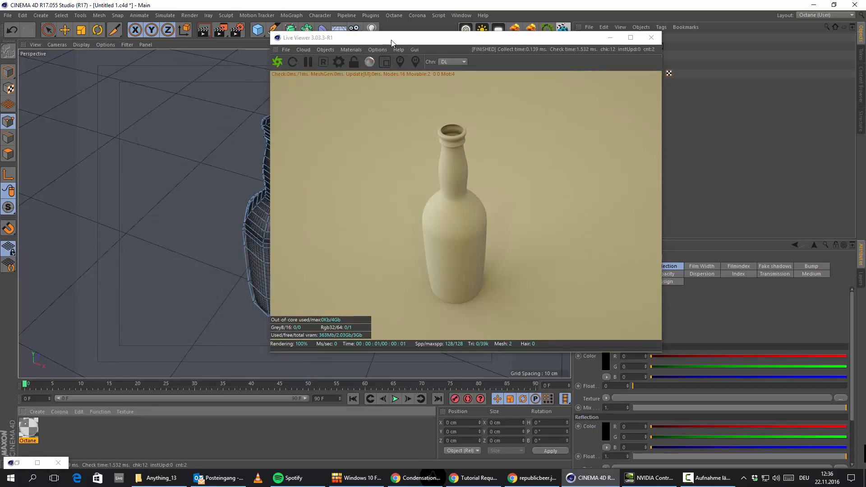
left_click_drag(390, 38, 493, 50)
left_click_drag(28, 433, 33, 419)
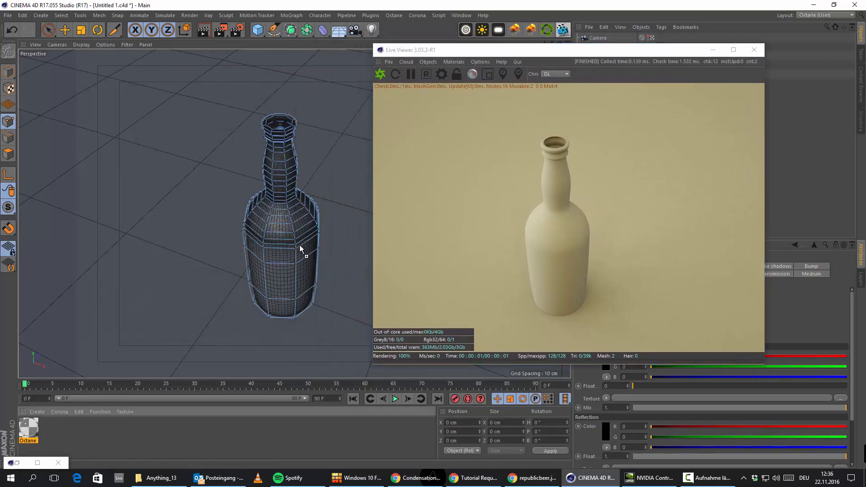
left_click_drag(300, 247, 300, 246)
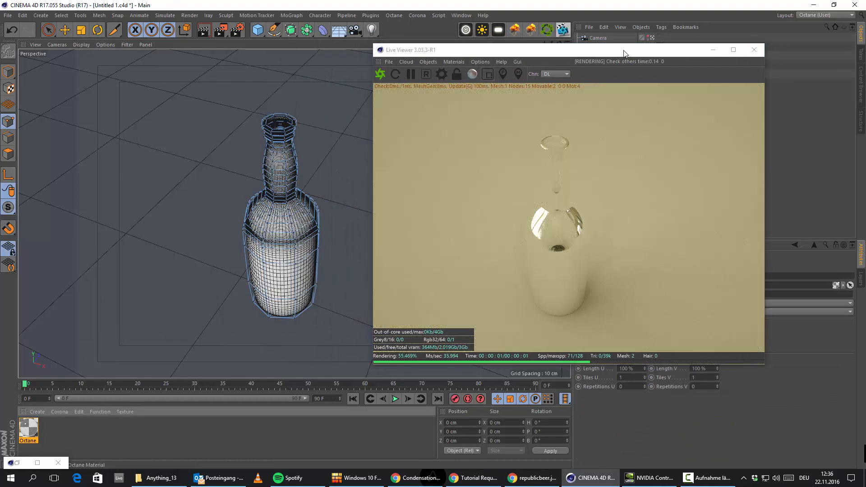
Examine the glass bottle in the live render from a low angle and up close.
mouse_move(625, 53)
left_mouse_down()
mouse_move(340, 19)
mouse_move(607, 54)
left_mouse_up()
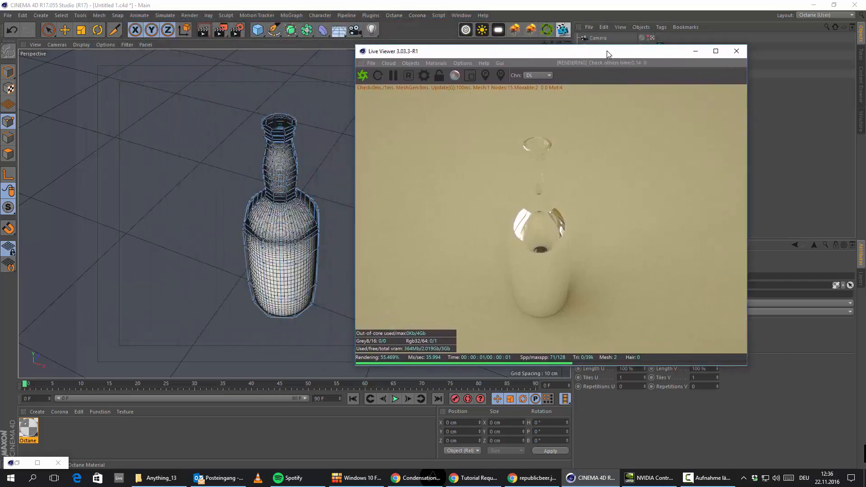
left_click_drag(254, 285, 220, 268, "alt")
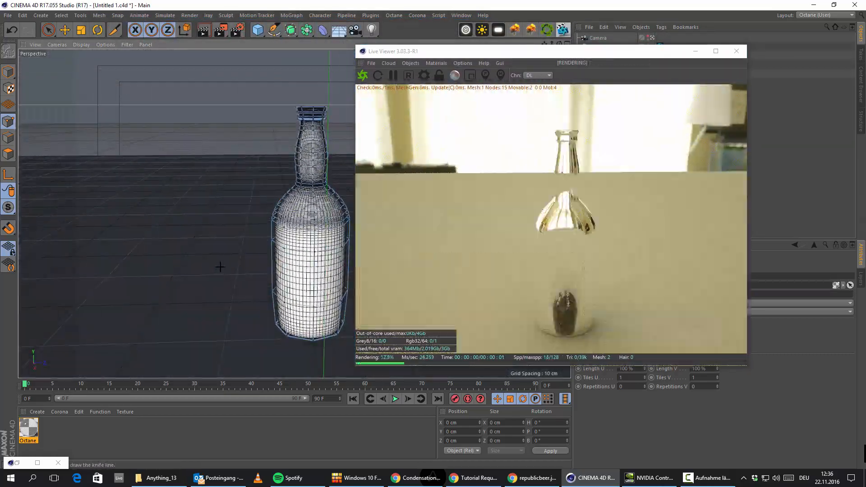
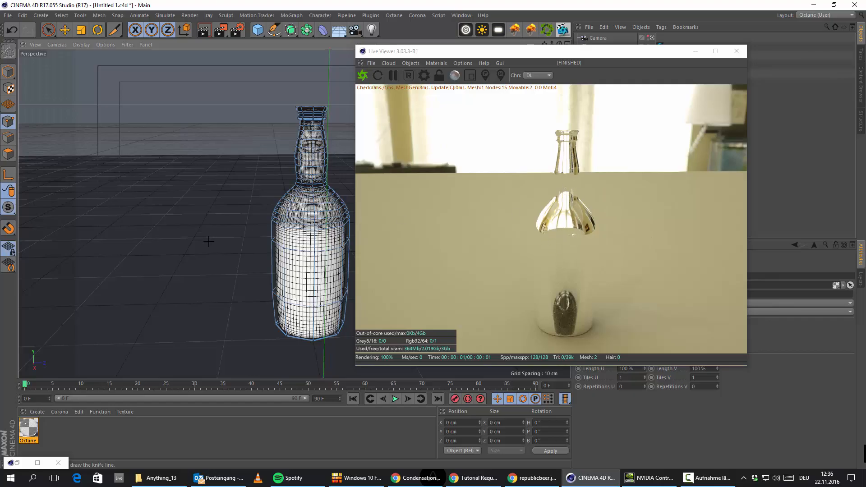
left_click_drag(208, 241, 279, 247, "alt")
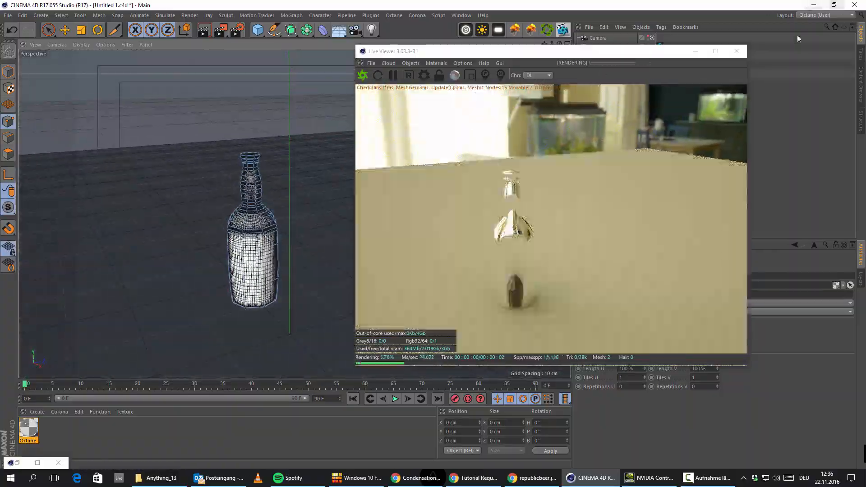
scroll(188, 245, "up", 3)
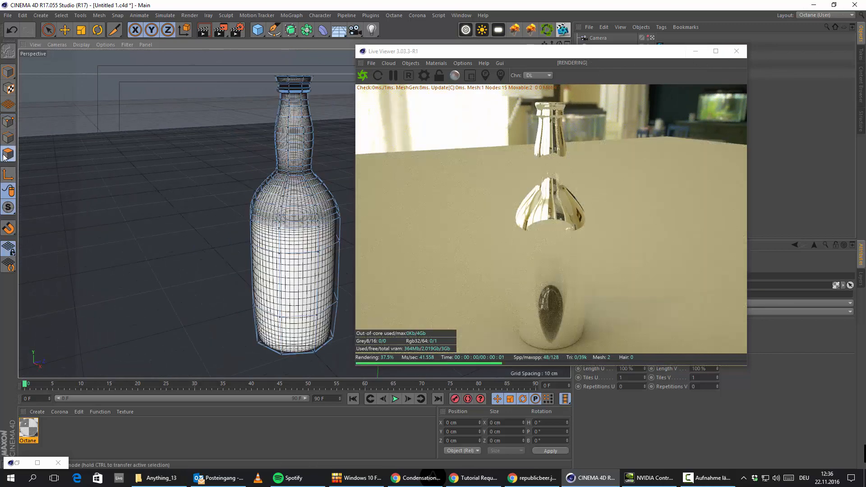
Minimize the Live Viewer, select the Lathe, and show the viewport shaded without the dense subdivision lines.
left_click(695, 51)
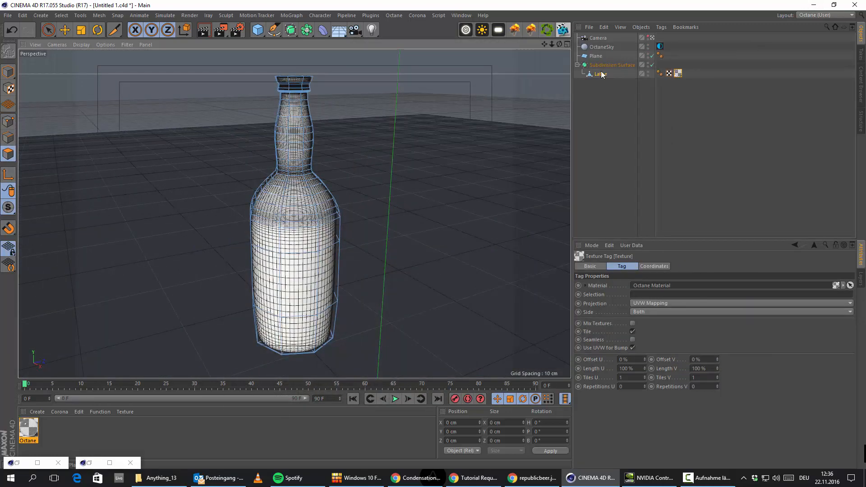
left_click(601, 74)
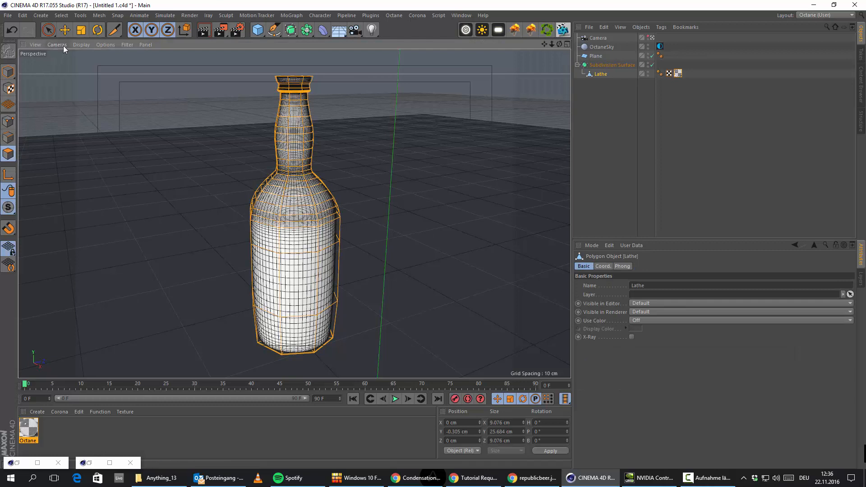
left_click(81, 44)
left_click(106, 59)
scroll(302, 255, "up", 6)
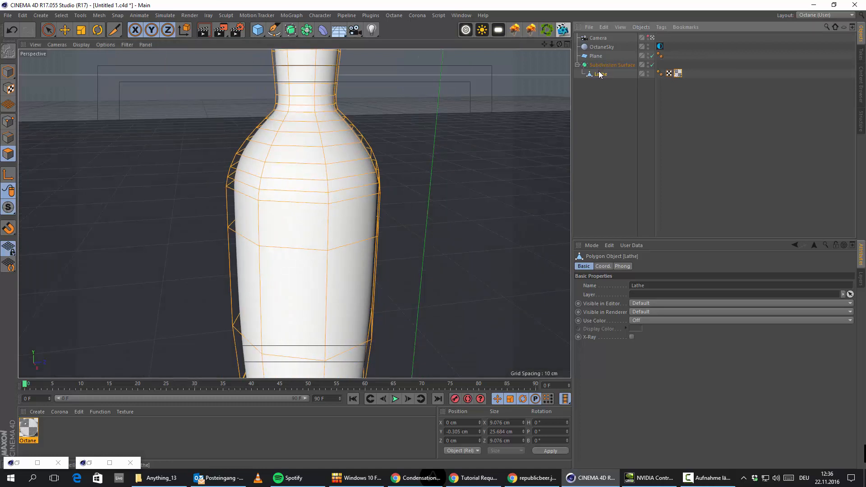
Inspect the Lathe bottle's mesh from its base to its neck, comparing Model and Polygon mode.
left_click(597, 65)
left_click(595, 74)
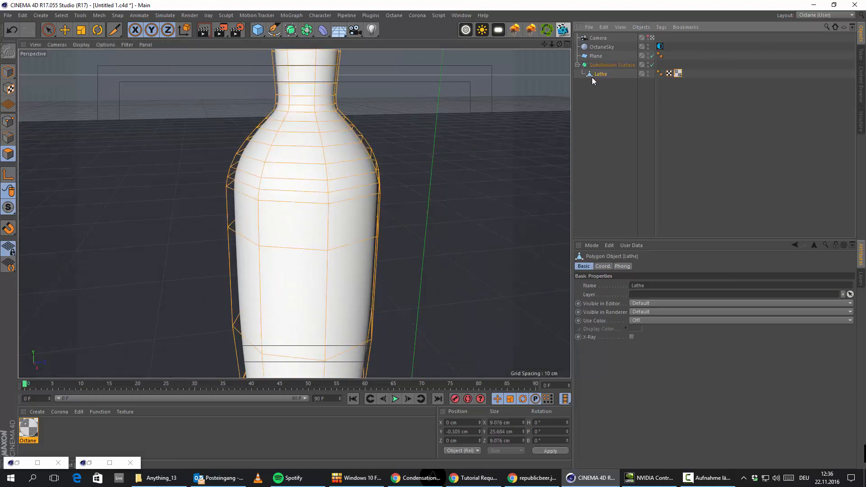
left_click(8, 73)
mouse_move(304, 199)
left_mouse_down("alt")
mouse_move(307, 244)
mouse_move(303, 213)
left_mouse_up("alt")
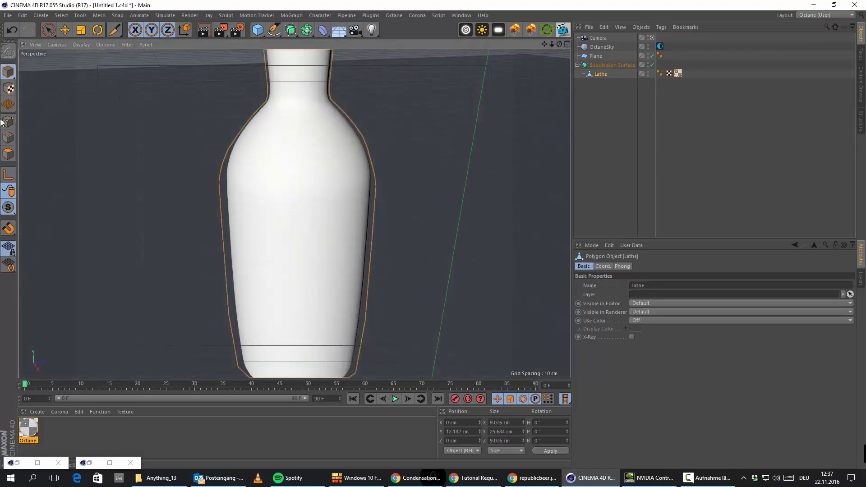
left_click(8, 153)
left_click(605, 65)
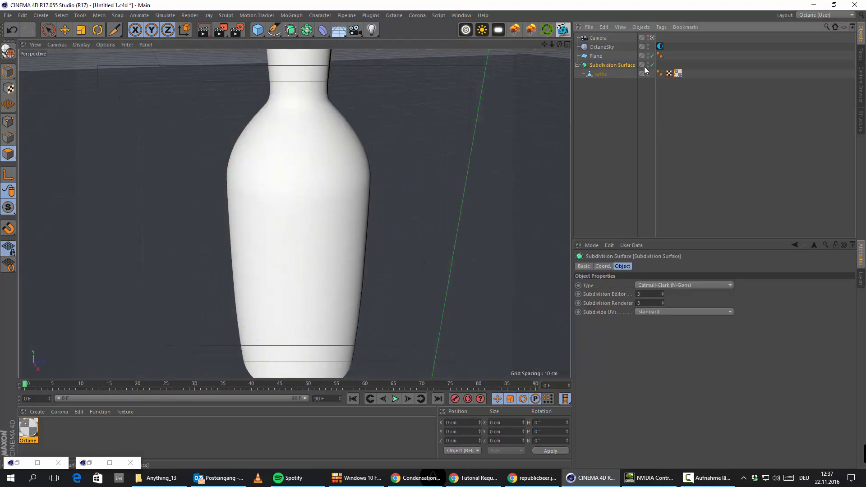
left_click(600, 74)
left_click_drag(270, 245, 299, 244, "alt")
middle_click_drag(299, 244, 274, 181, "alt")
scroll(278, 202, "down", 4)
left_click_drag(274, 219, 261, 194, "alt")
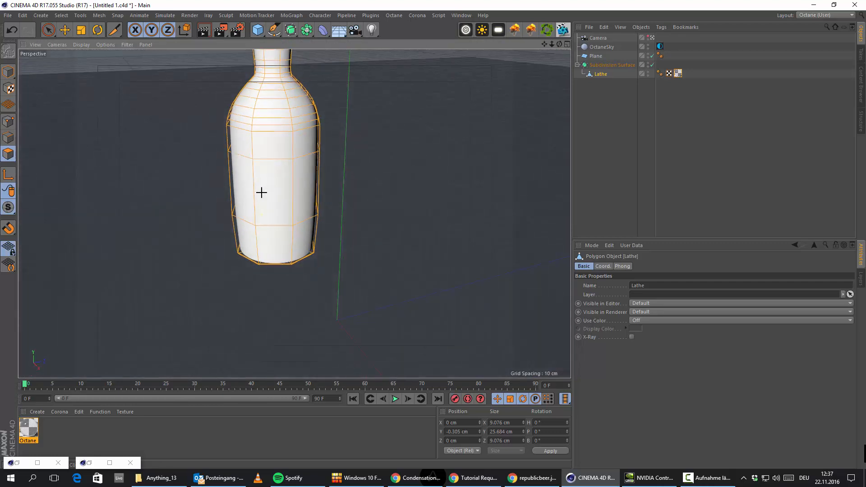
middle_click_drag(291, 190, 308, 309, "alt")
left_click_drag(308, 310, 302, 268, "alt")
middle_click_drag(316, 289, 290, 245, "alt")
left_click_drag(269, 277, 260, 313, "alt")
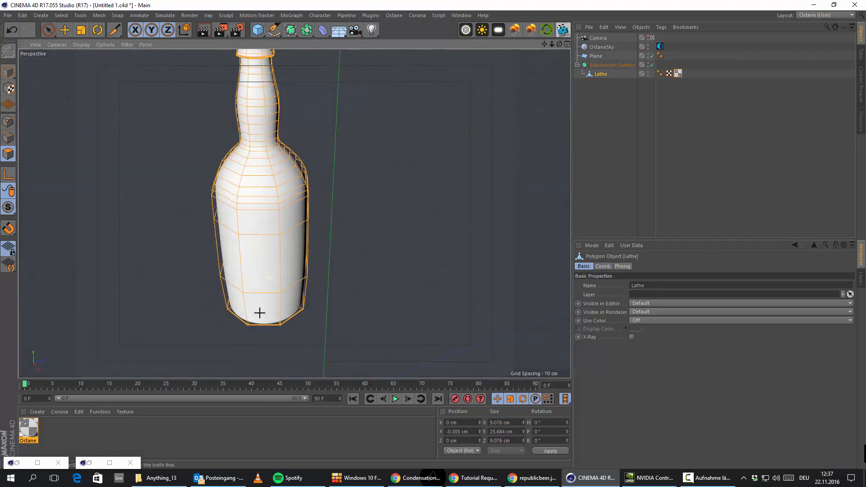
Bring back the Live Viewer to check the bottle's glass render, and minimize it again.
left_click(89, 464)
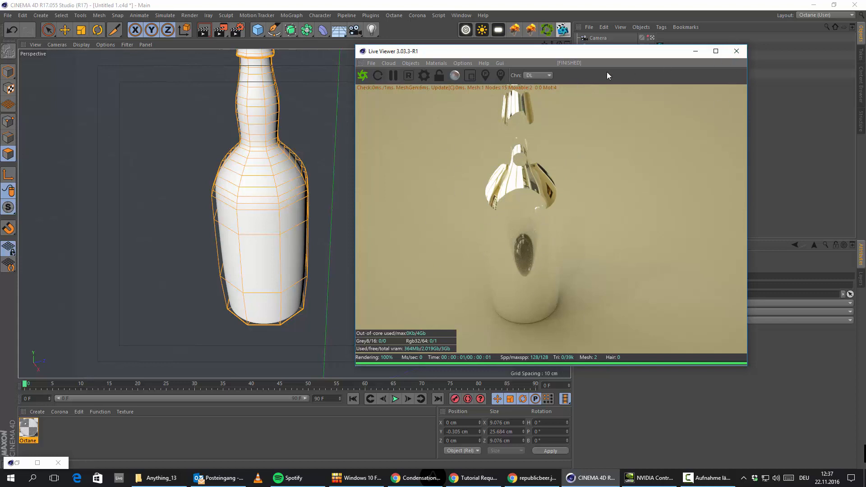
left_click_drag(553, 51, 297, 95)
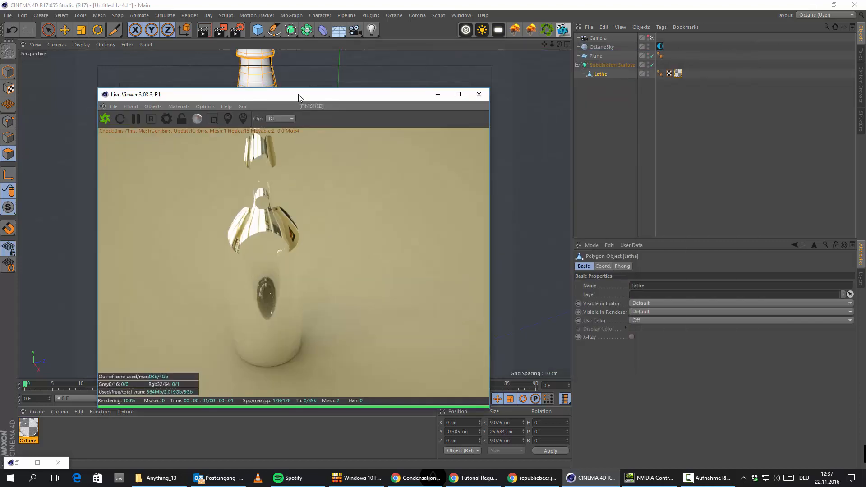
left_click(439, 95)
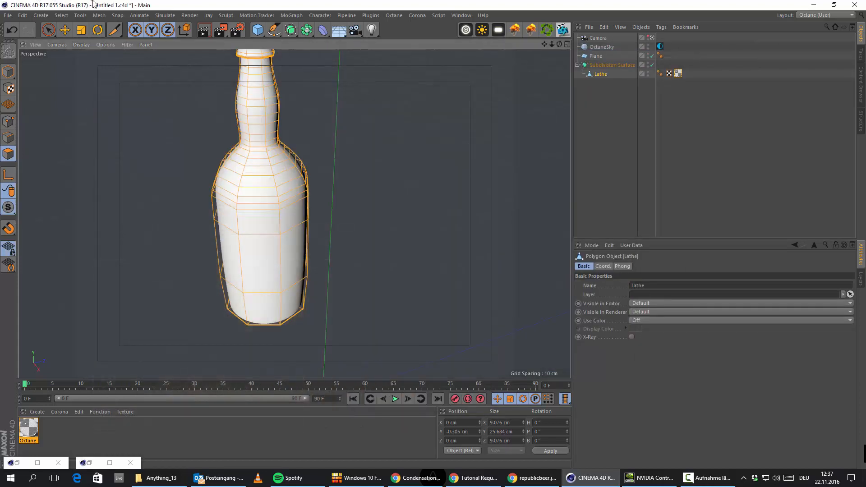
Add a Cloth Surface and nest it inside the Subdivision Surface with the Lathe as its child.
left_click(139, 15)
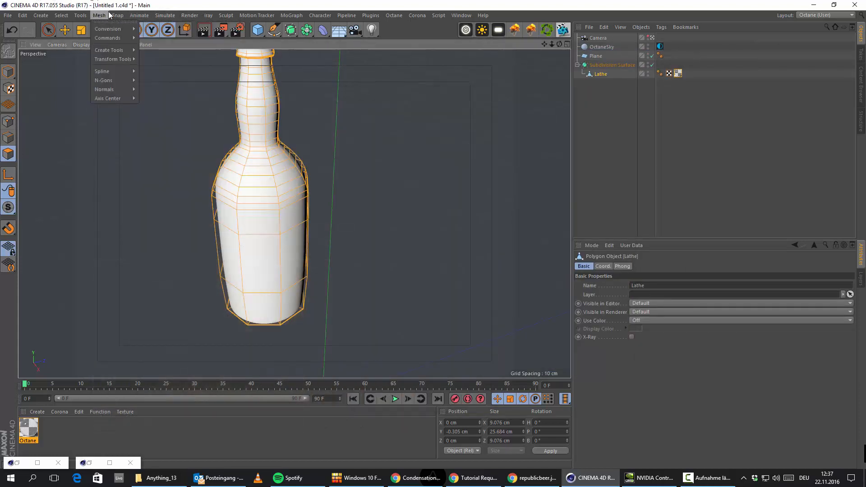
mouse_move(173, 13)
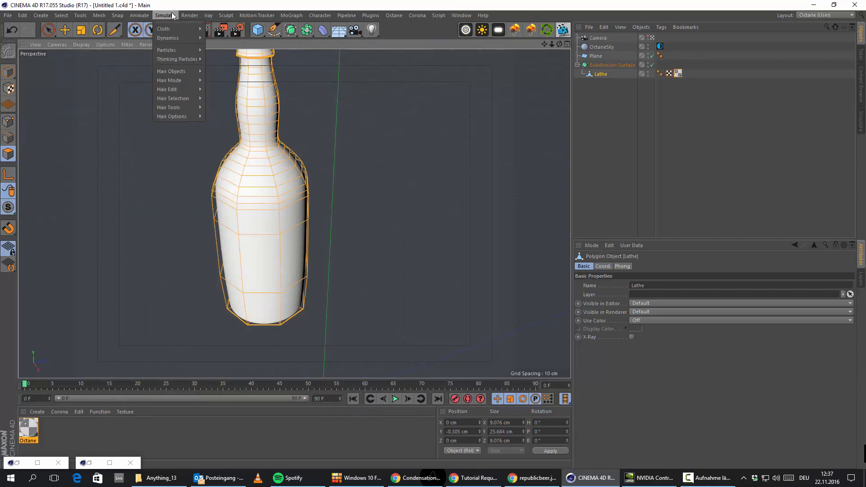
mouse_move(169, 30)
left_click(253, 32)
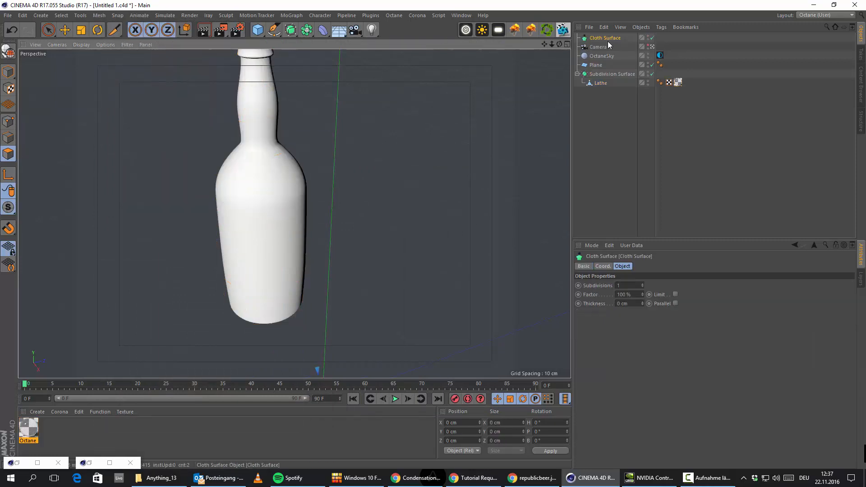
mouse_move(608, 39)
left_mouse_down()
mouse_move(614, 78)
mouse_move(606, 76)
left_mouse_up()
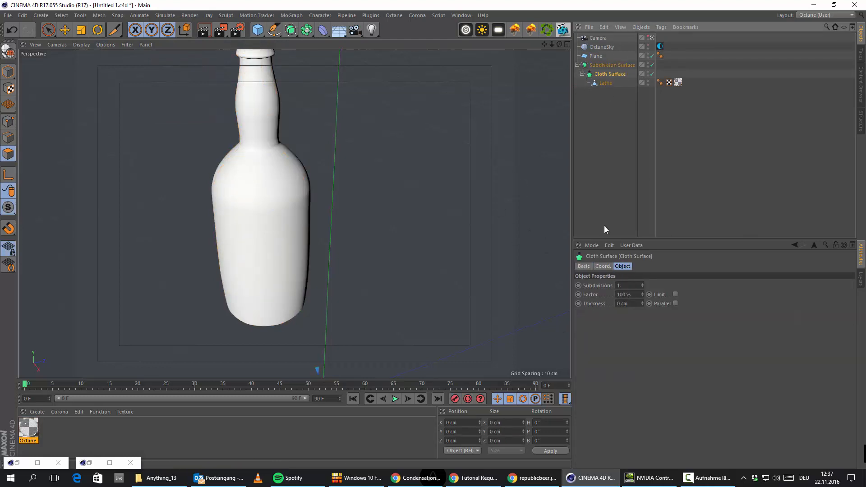
Set the Cloth Surface's subdivisions to 0.
left_click(581, 288)
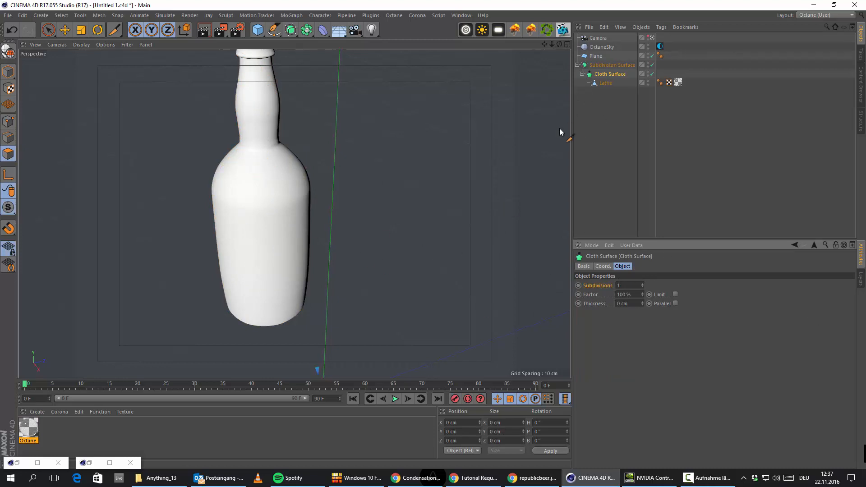
left_click(613, 65)
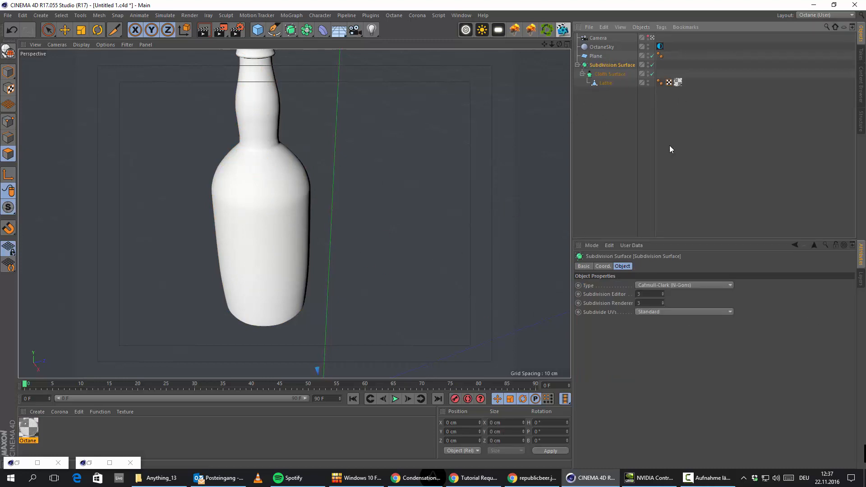
left_click(611, 75)
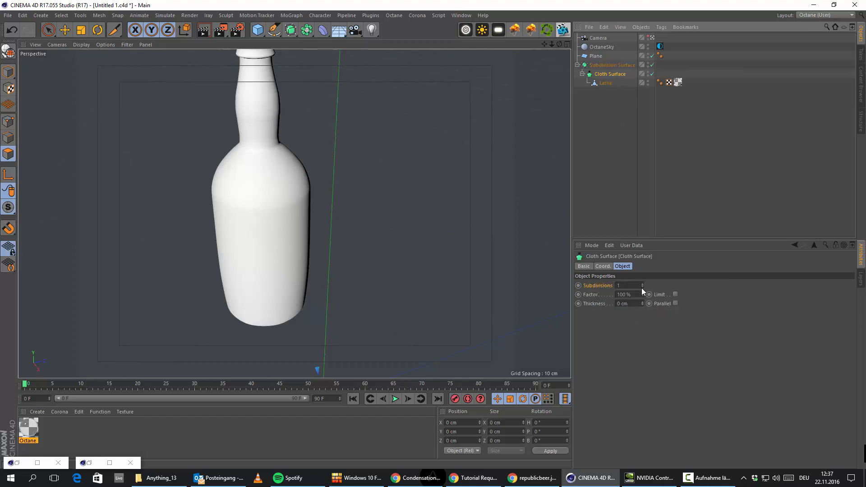
left_click(643, 287)
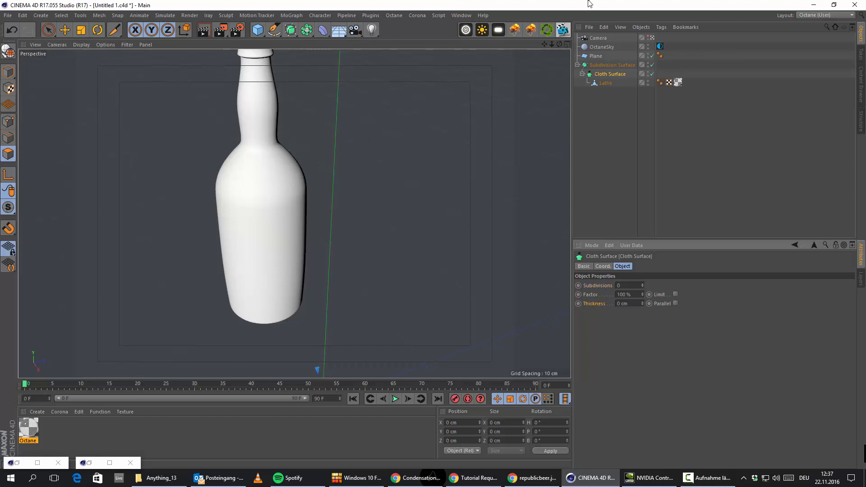
Set the Cloth Surface's thickness to 0.1 cm to give the bottle's glass wall real thickness.
scroll(272, 165, "up", 5)
middle_click_drag(290, 231, 398, 350, "alt")
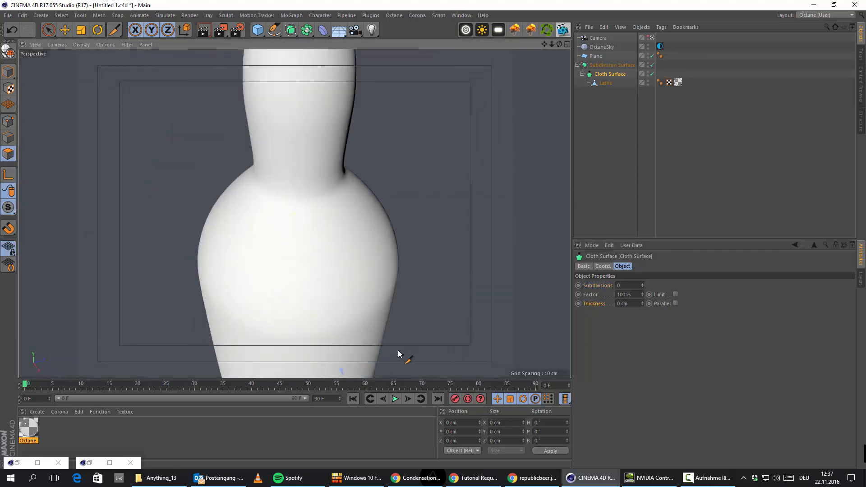
middle_click_drag(334, 160, 360, 256, "alt")
left_click_drag(359, 256, 382, 241, "alt")
middle_click_drag(377, 119, 319, 227, "alt")
left_click_drag(319, 231, 280, 276, "alt")
left_click(633, 304)
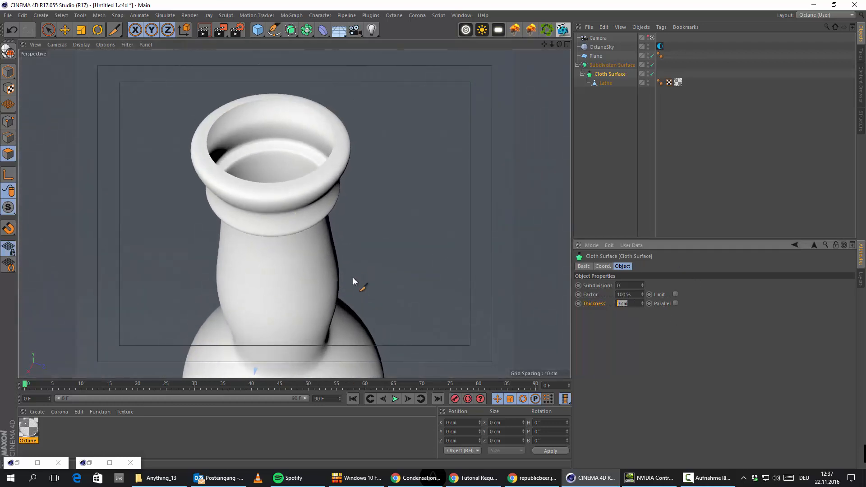
type("0.1")
key("Return")
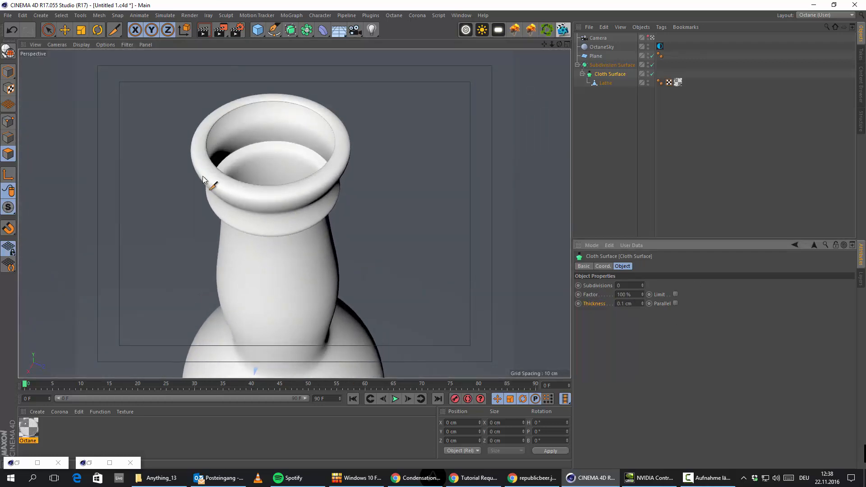
Check the bottle's mouth and body from several angles, and reopen the Octane material in the Material Editor.
scroll(290, 223, "up", 3)
left_click_drag(291, 223, 280, 267, "alt")
middle_click_drag(280, 280, 331, 226, "alt")
scroll(331, 226, "down", 3)
left_click_drag(331, 227, 261, 187, "alt")
double_click(28, 429)
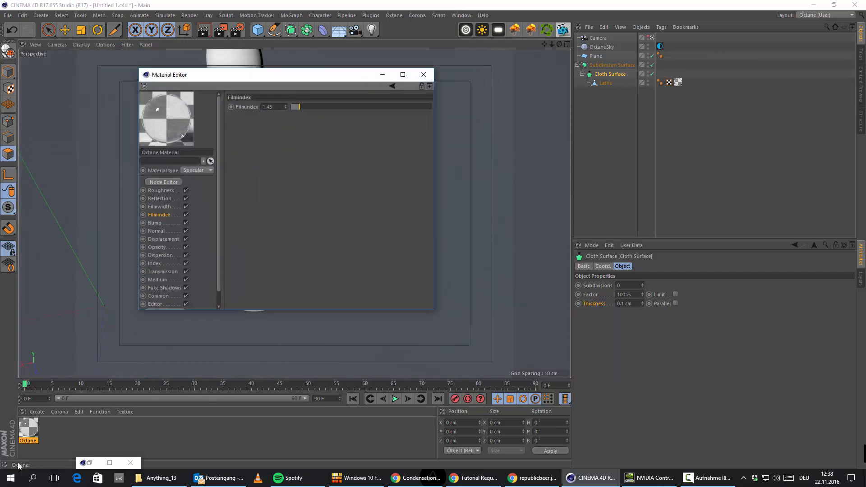
Restore the Live Viewer beside the viewport and examine the glass bottle's render from a lower angle.
left_click(89, 463)
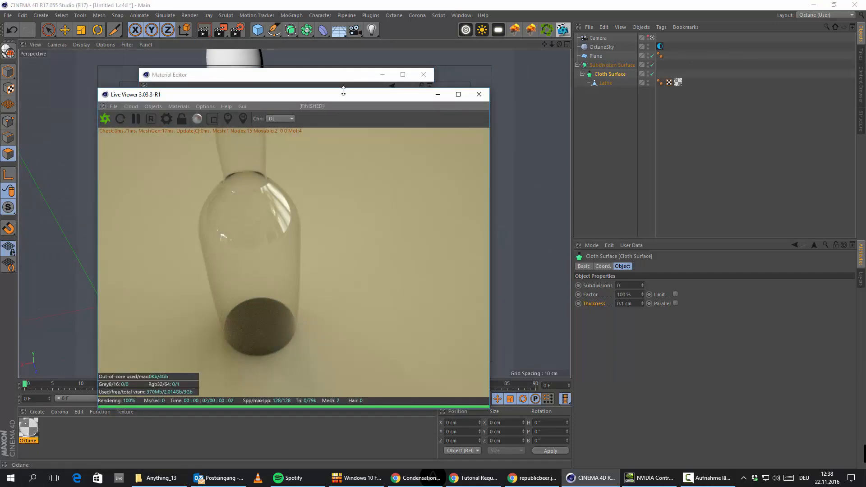
left_click_drag(342, 90, 484, 87)
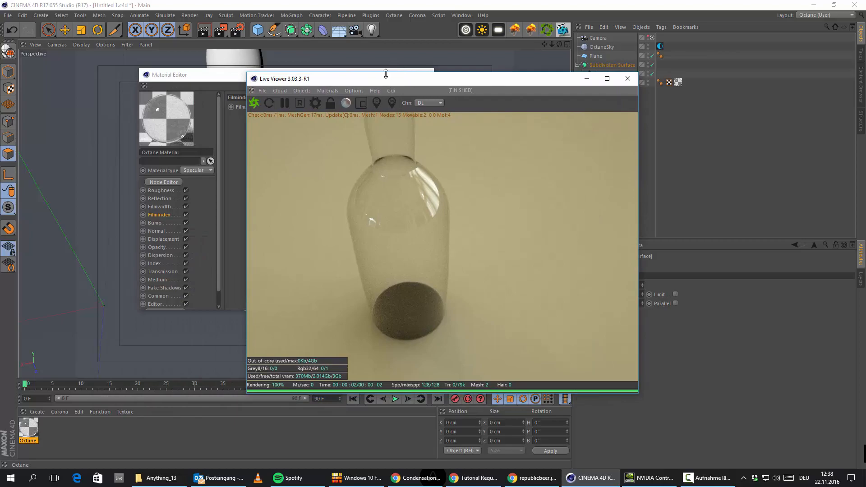
left_click(221, 75)
left_click(385, 75)
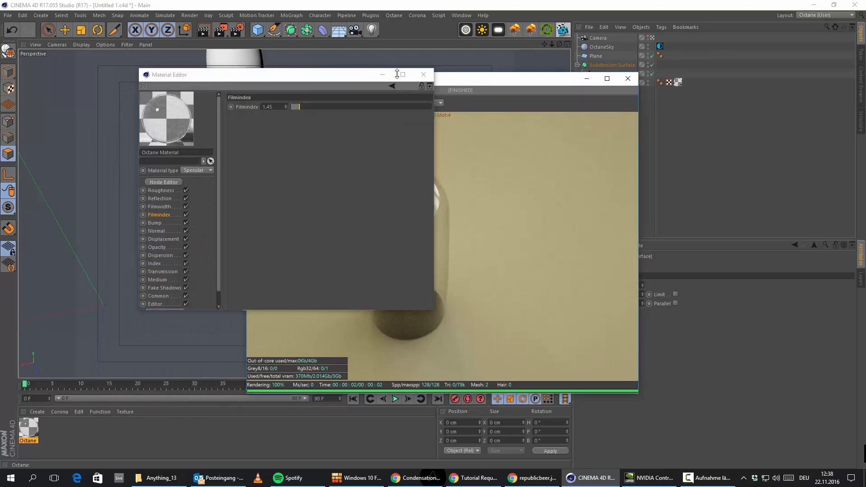
left_click_drag(410, 76, 484, 52)
left_click_drag(218, 220, 234, 240, "alt")
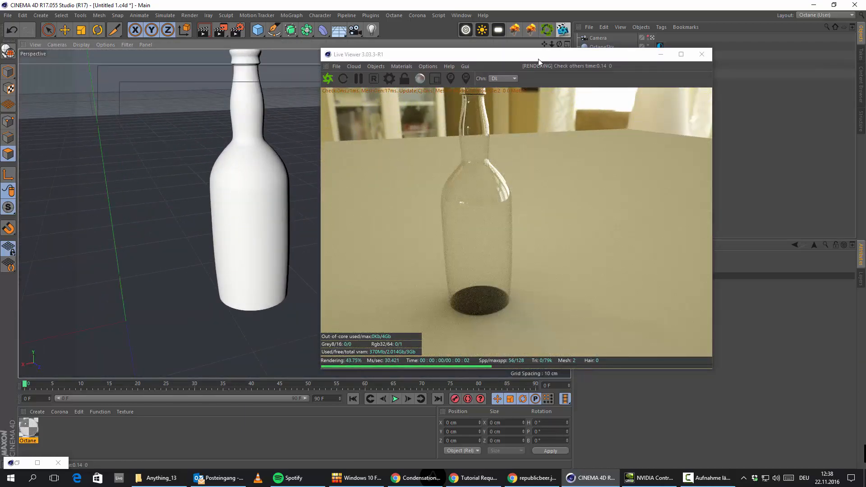
left_click_drag(538, 59, 342, 55)
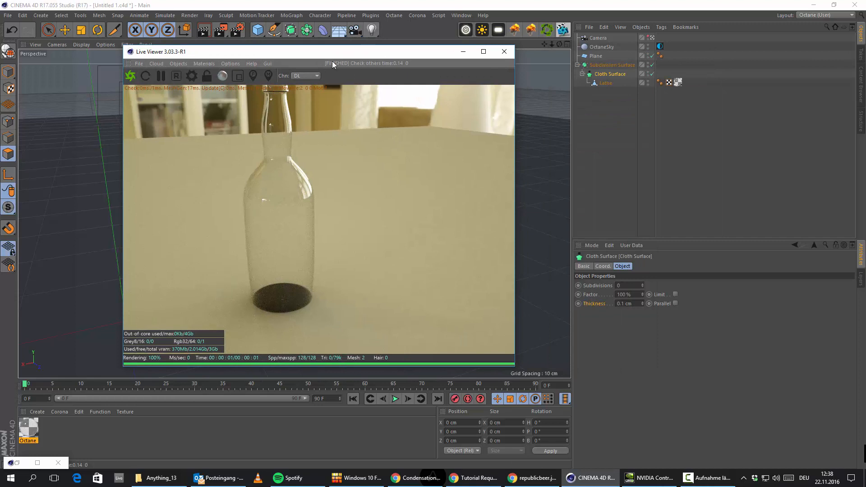
left_click_drag(332, 61, 406, 81)
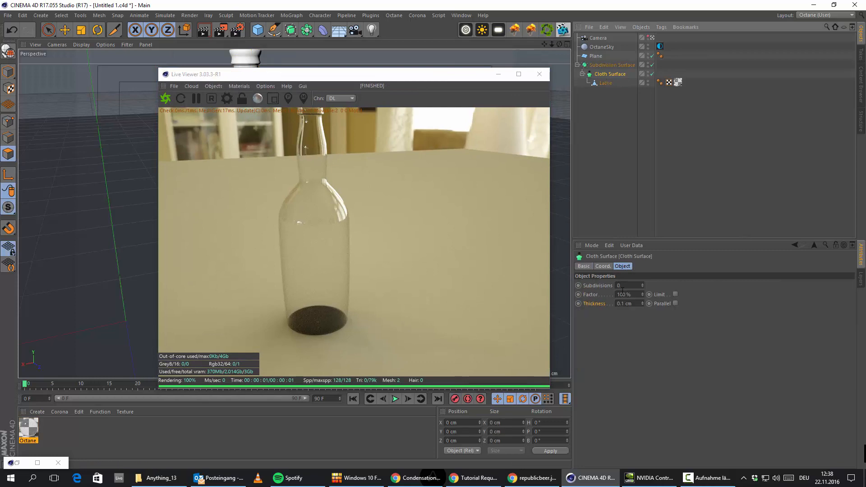
Try a thickness of 0.2 cm for the Cloth Surface.
left_click(622, 304)
type(".1")
key("BackSpace")
type("2")
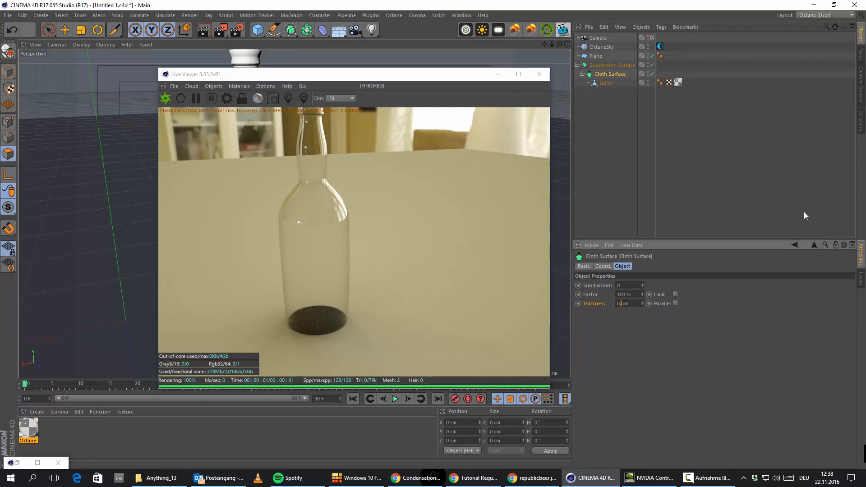
key("Return")
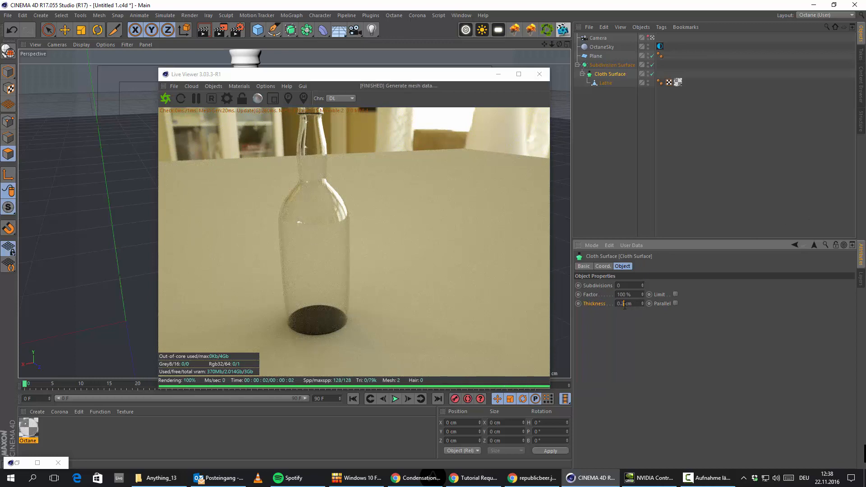
Try a thicker glass wall by setting the Cloth Surface's thickness to 1 cm.
left_click_drag(624, 305, 426, 267)
type("1")
key("Return")
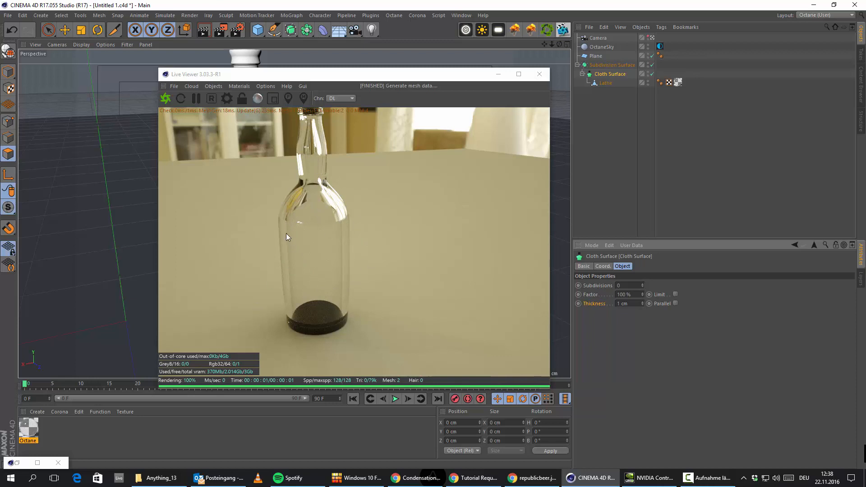
Open the Octane render settings and switch the kernel from Directlighting to Pathtracing.
left_click(231, 95)
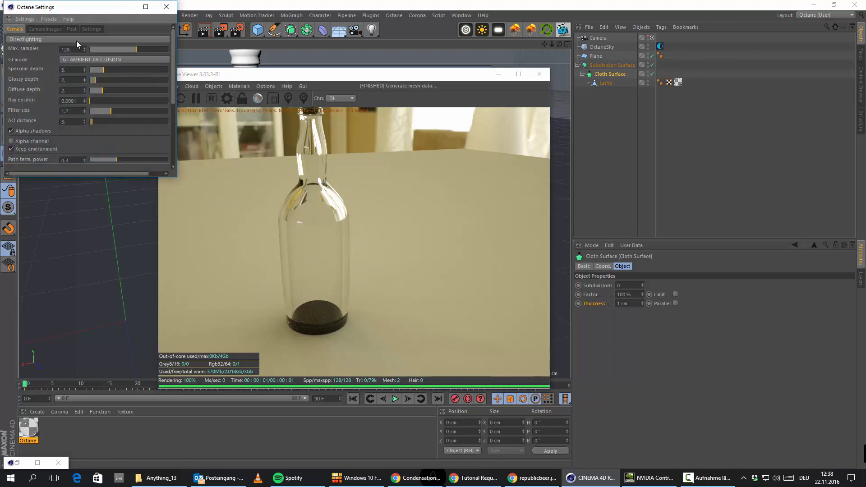
left_click_drag(90, 13, 534, 206)
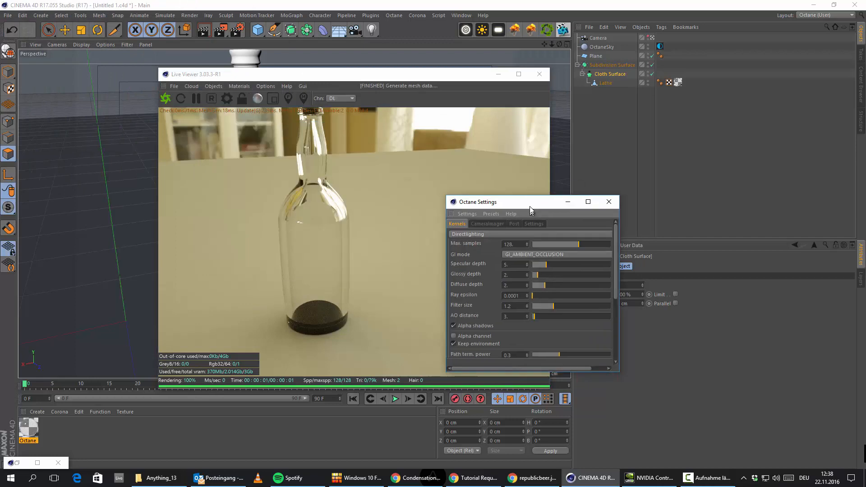
left_click(467, 232)
left_click(481, 261)
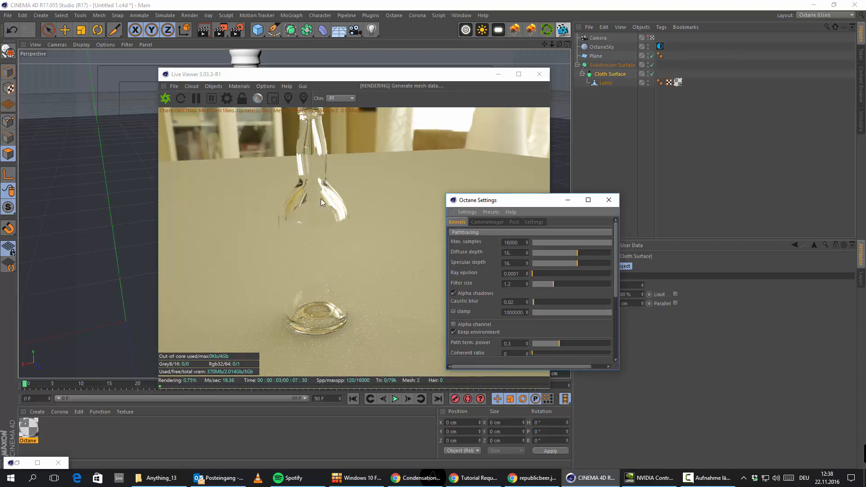
Enlarge the Octane Settings window and show the Pathtracing kernel parameters beside the Live Viewer.
left_click(535, 223)
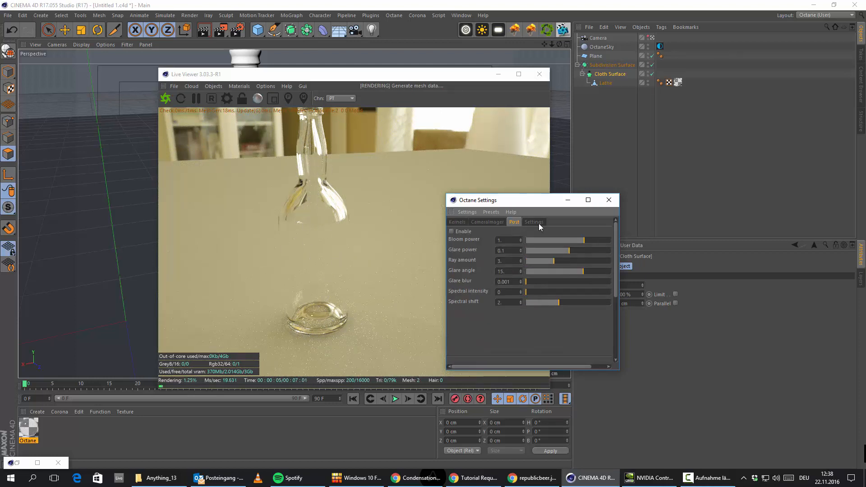
left_click_drag(539, 201, 432, 143)
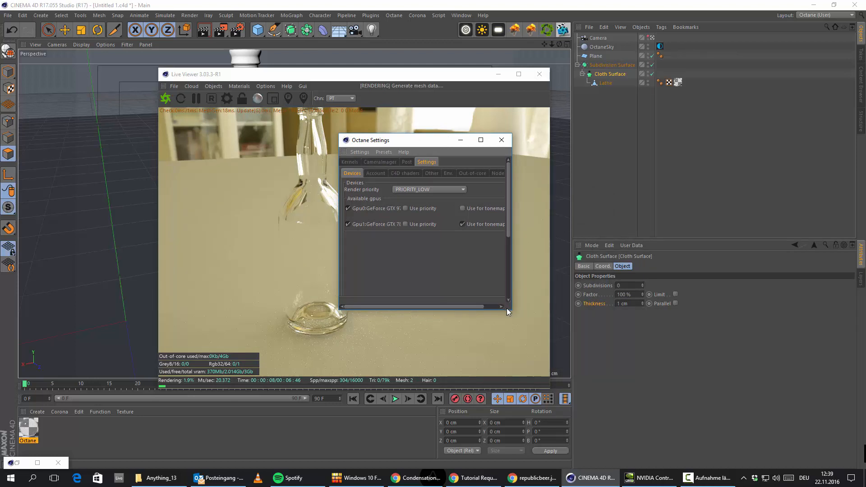
left_click_drag(508, 310, 681, 388)
left_click(350, 162)
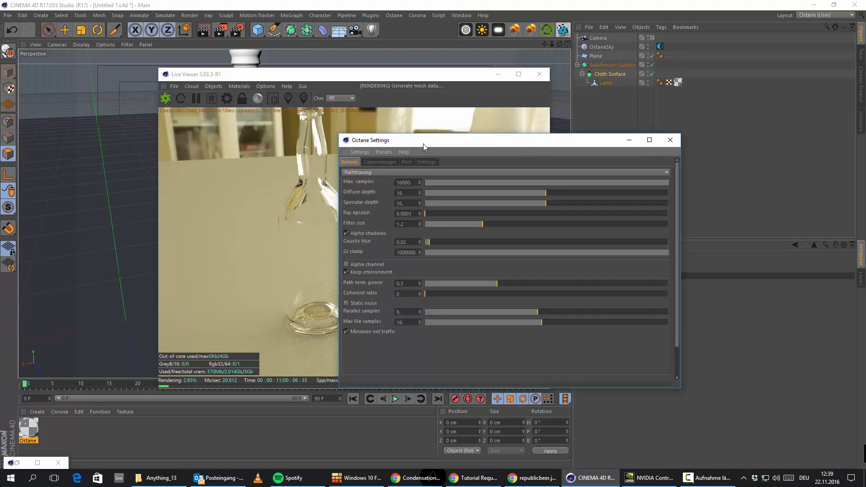
left_click_drag(423, 147, 549, 151)
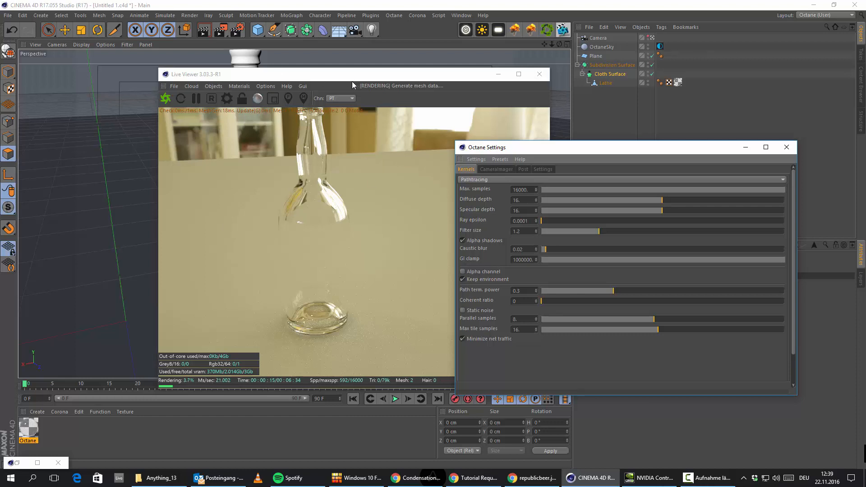
left_click(318, 85)
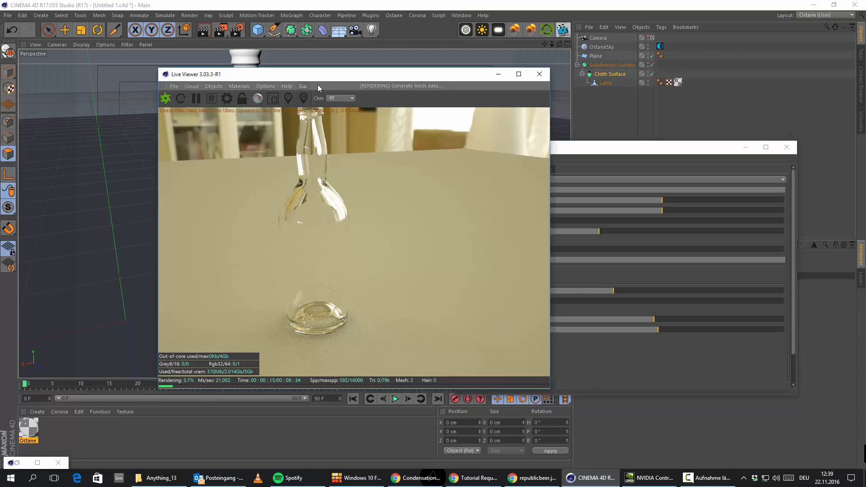
Try a ray epsilon of 0.001 in the Pathtracing kernel.
left_click(632, 243)
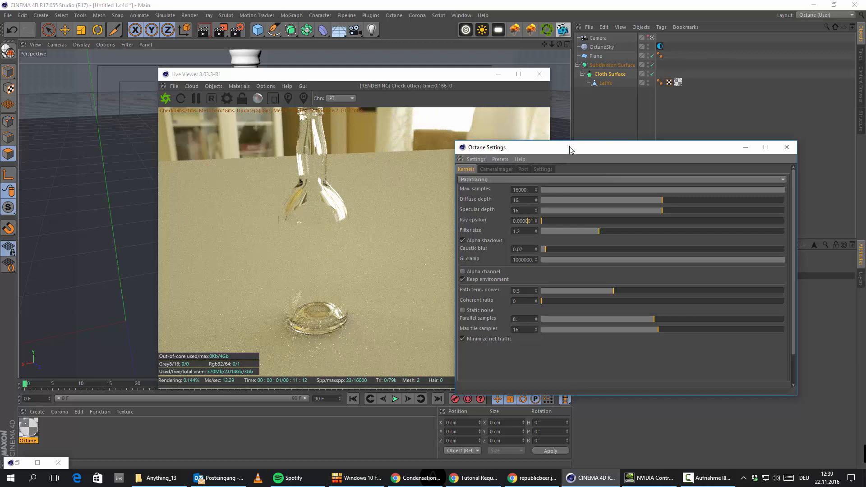
key("BackSpace")
key("BackSpace")
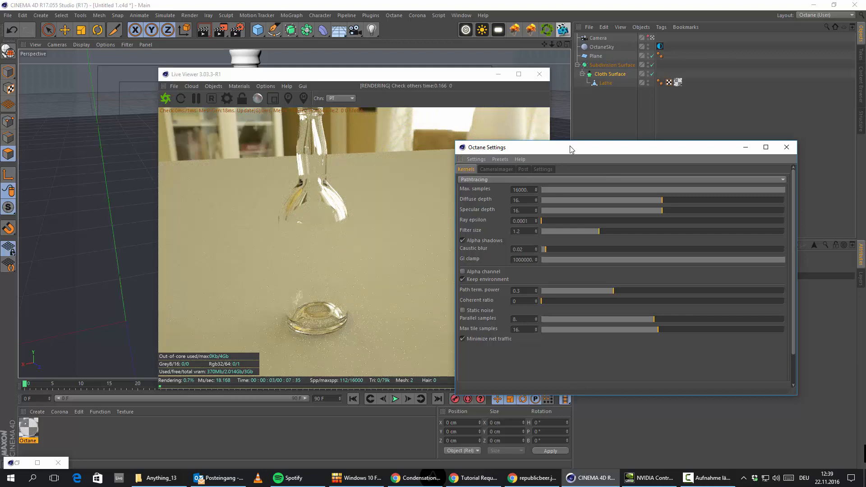
key("BackSpace")
key("Return")
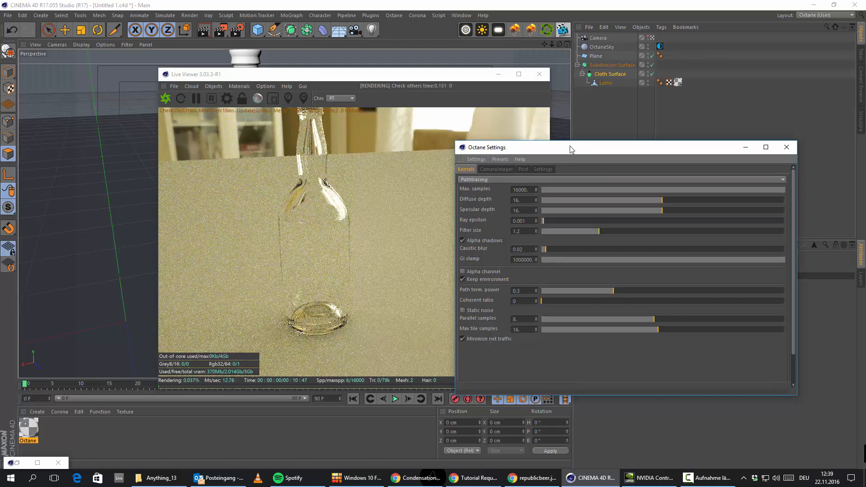
Set the Pathtracing kernel's ray epsilon to 0.00001 and minimize the Octane Settings window.
left_click(523, 221)
type("00")
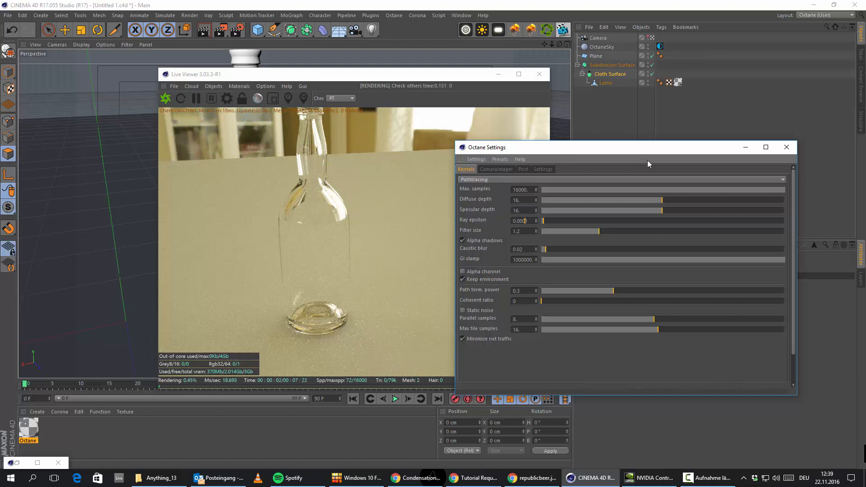
key("Return")
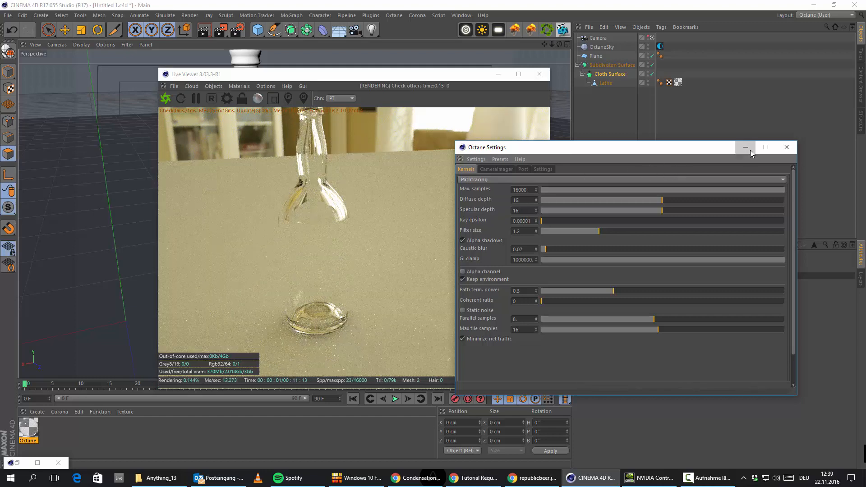
left_click(749, 149)
Examine the bottle's mouth from above in the viewport and the live render to check the wall thickness.
left_click_drag(322, 76, 517, 156)
right_click_drag(236, 215, 248, 221, "alt")
left_click_drag(248, 220, 256, 277, "alt")
middle_click_drag(255, 277, 257, 326, "alt")
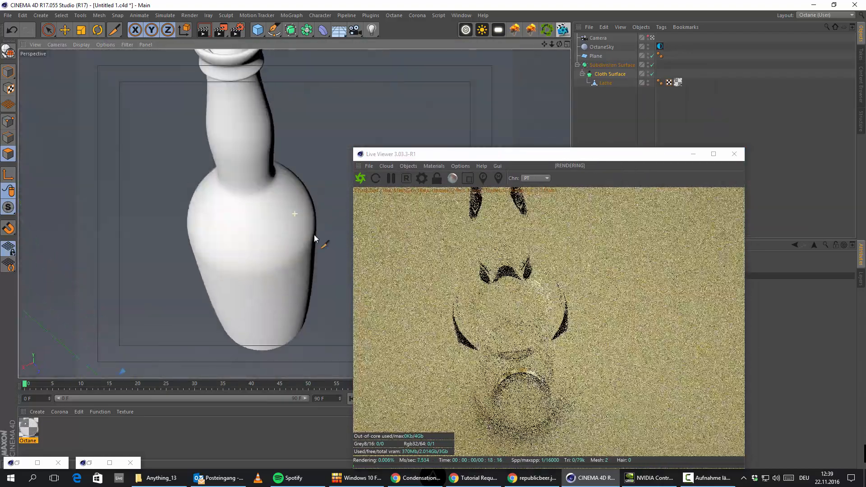
middle_click_drag(229, 224, 260, 318, "alt")
right_click_drag(275, 185, 294, 193, "alt")
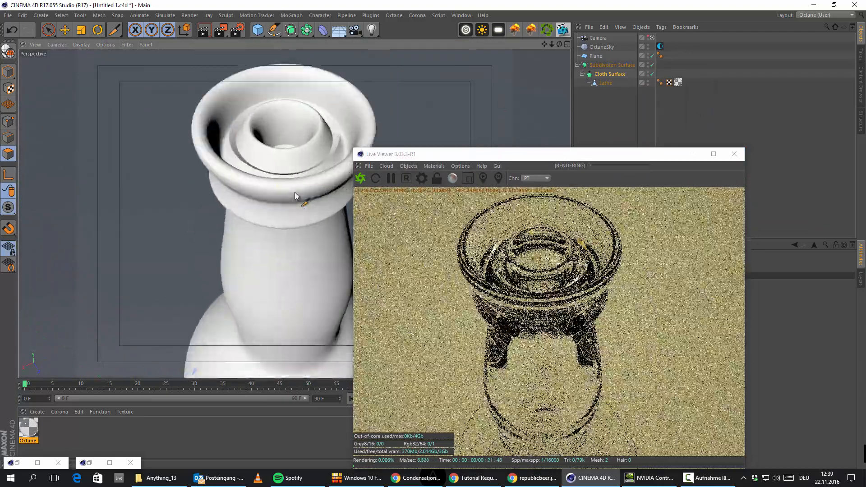
left_click_drag(291, 196, 265, 194, "alt")
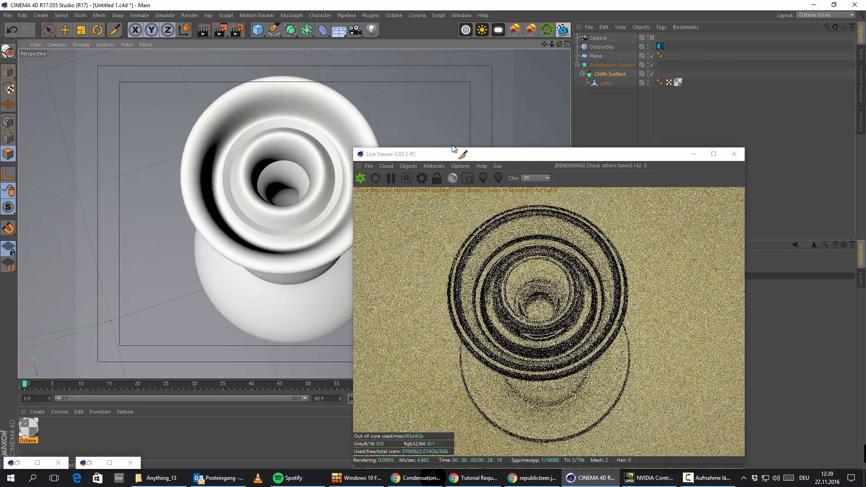
Try a thinner glass wall by setting the Cloth Surface's thickness to 0.5 cm.
left_click_drag(481, 155, 197, 75)
left_click(608, 72)
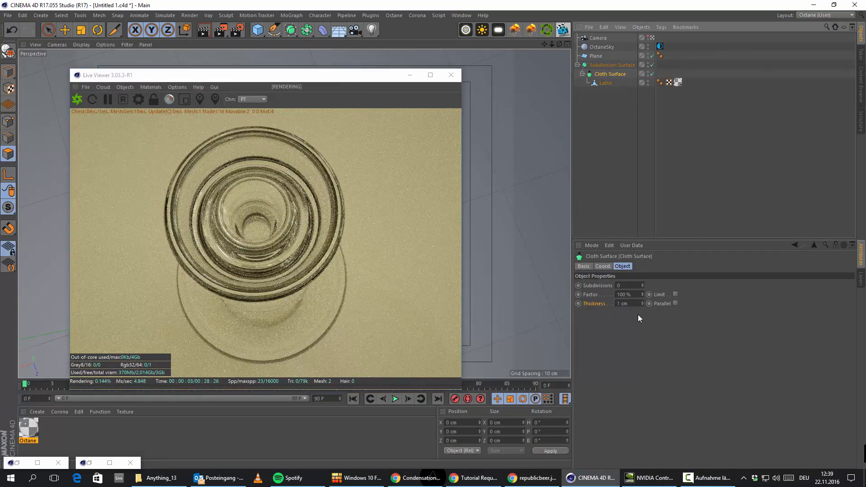
left_click_drag(631, 304, 589, 299)
key("BackSpace")
key("BackSpace")
key("BackSpace")
key("BackSpace")
type("0.5")
key("Return")
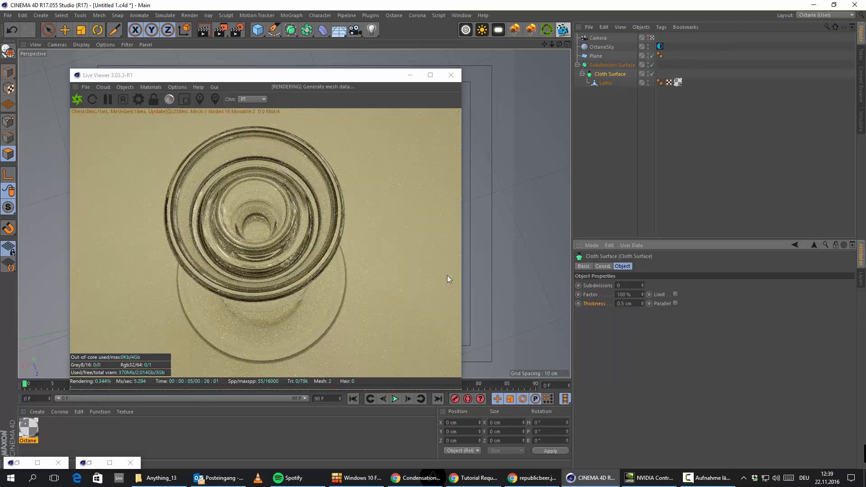
Examine the whole bottle, its neck and its mouth from several angles in the viewport and the live render.
left_click_drag(277, 77, 670, 44)
left_click_drag(251, 187, 229, 259, "alt")
middle_click_drag(229, 260, 256, 81, "alt")
scroll(267, 149, "down", 6)
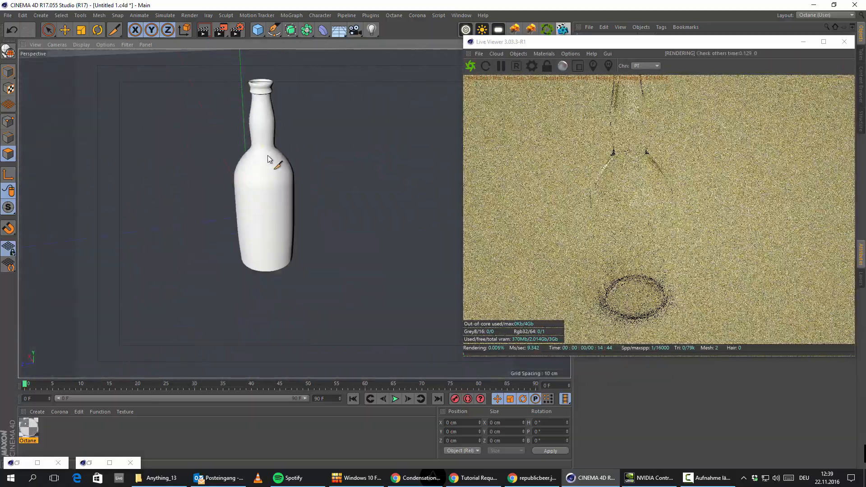
left_click_drag(272, 179, 321, 130, "alt")
scroll(272, 145, "up", 5)
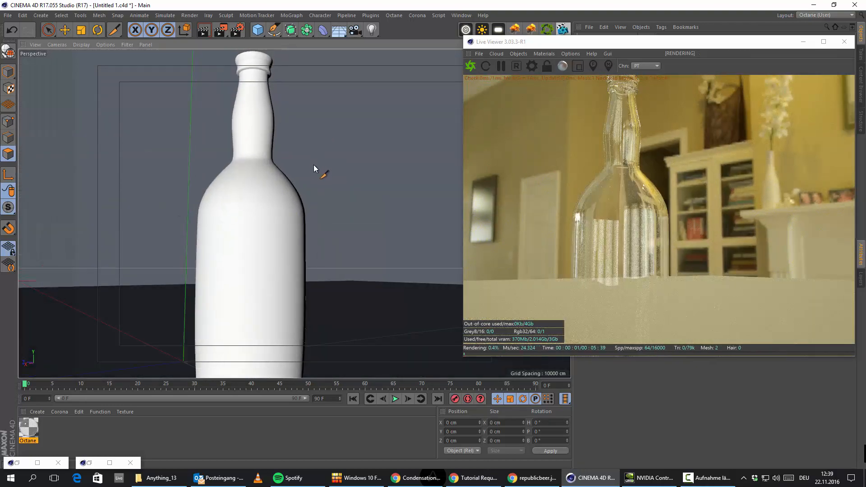
scroll(261, 94, "up", 3)
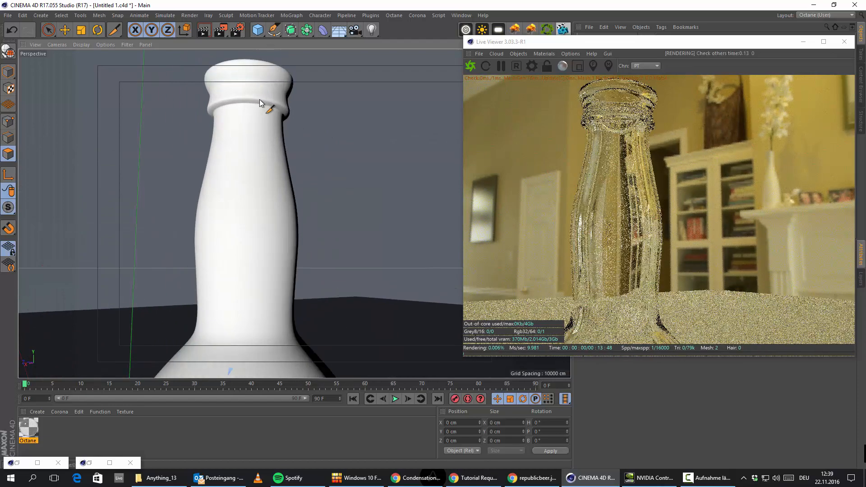
left_click_drag(259, 99, 228, 202, "alt")
scroll(229, 202, "down", 3)
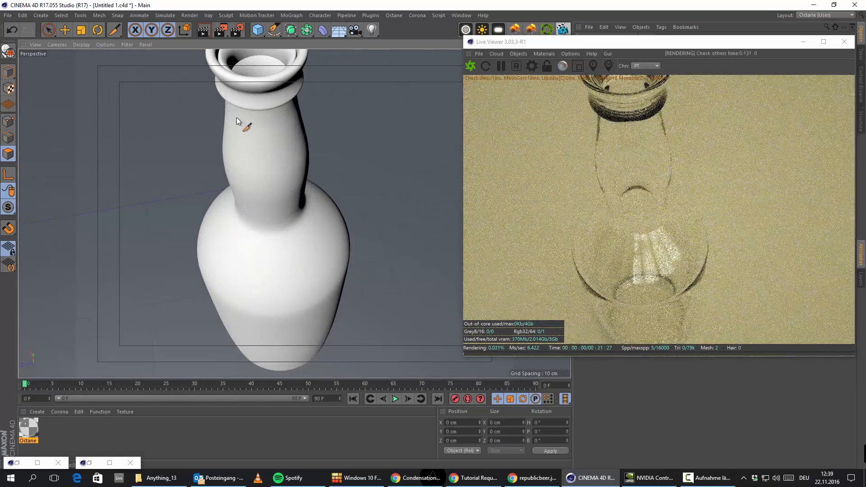
left_click_drag(237, 118, 215, 183, "alt")
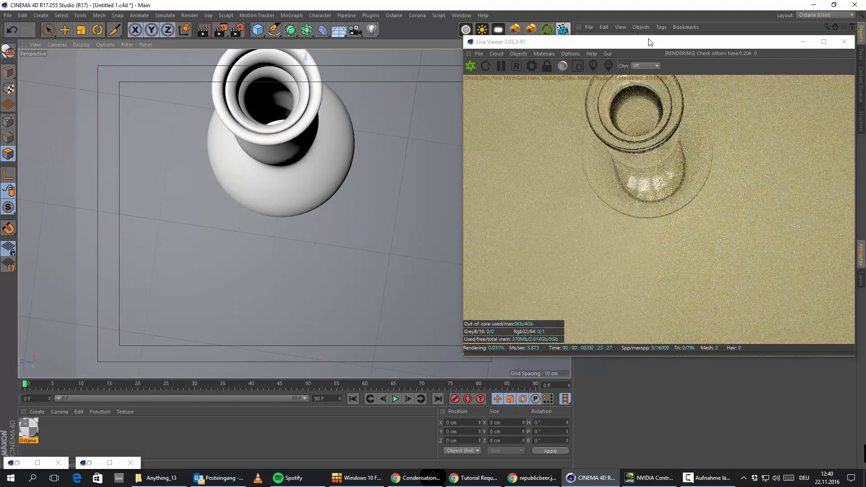
Set the Cloth Surface's thickness back to 0.1 cm.
left_click_drag(644, 43, 224, 201)
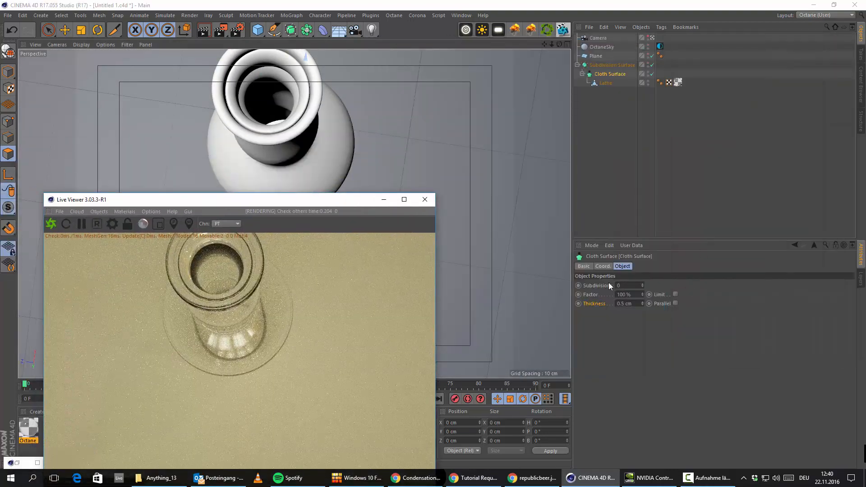
left_click(626, 303)
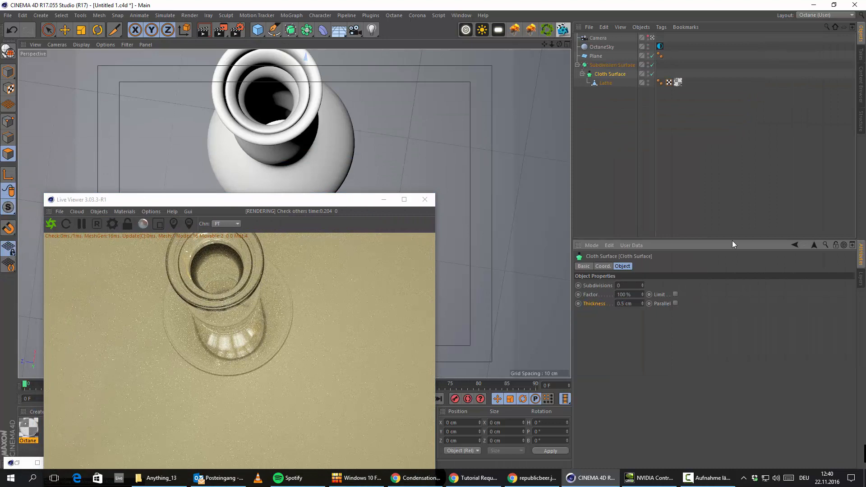
key("BackSpace")
type("1")
key("Return")
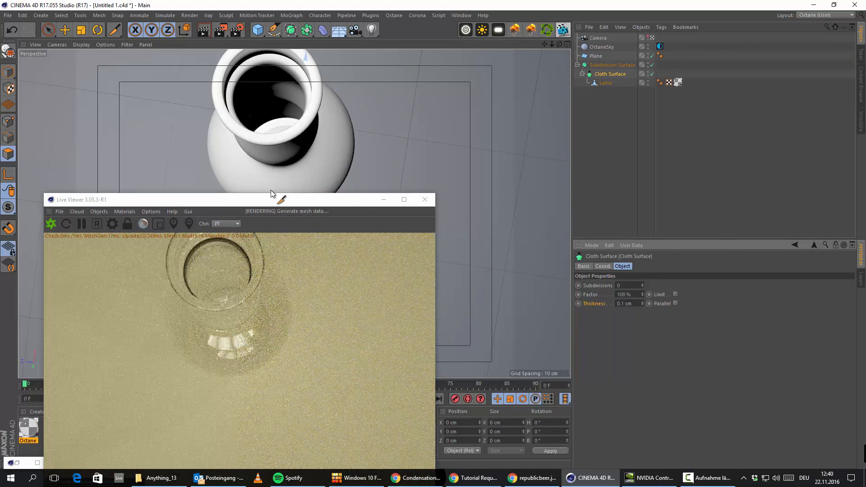
Examine the bottle's body, base and mouth in the viewport and live render, and review the Pathtracing kernel settings.
left_click(296, 206)
left_click_drag(267, 203, 627, 48)
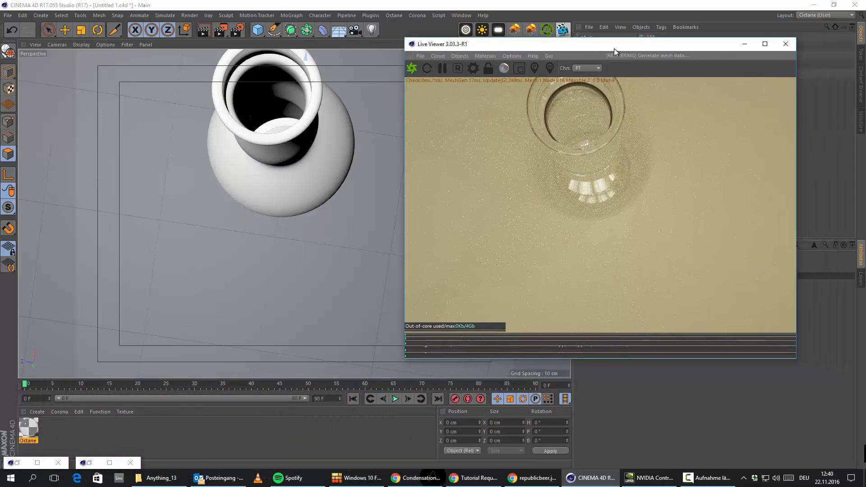
left_click_drag(173, 228, 288, 123, "alt")
middle_click_drag(288, 123, 248, 192, "alt")
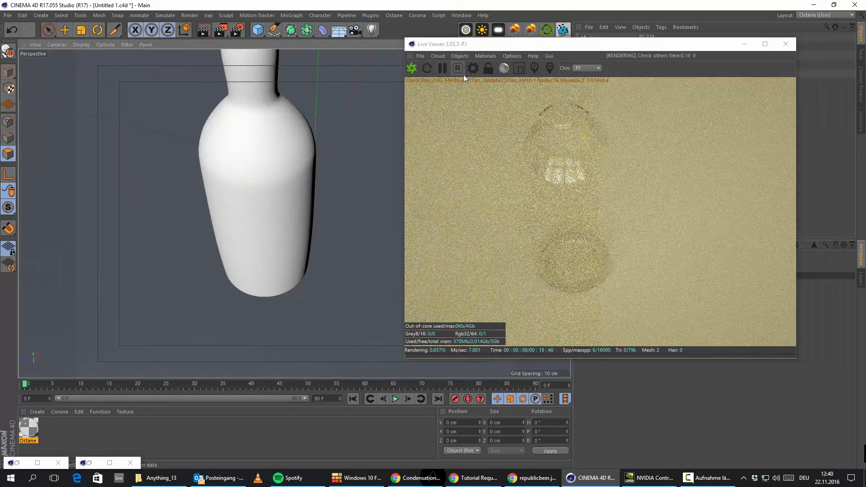
left_click(473, 69)
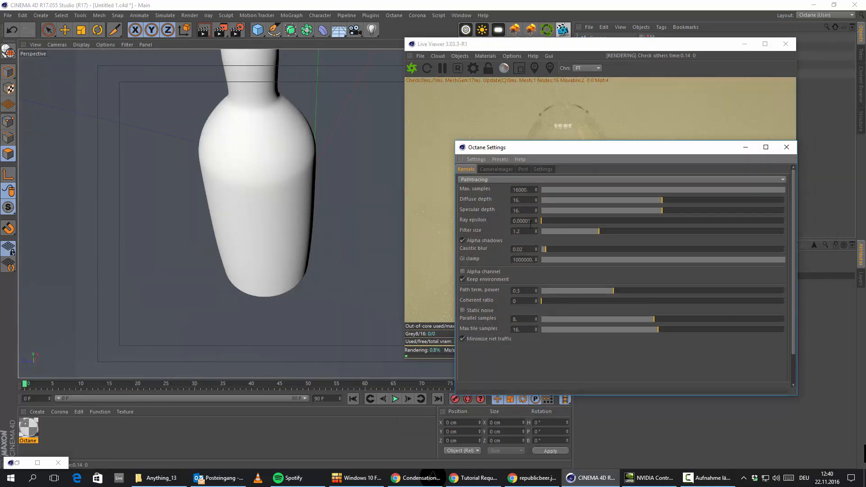
left_click(744, 146)
left_click_drag(567, 46, 524, 54)
left_click_drag(213, 247, 212, 199, "alt")
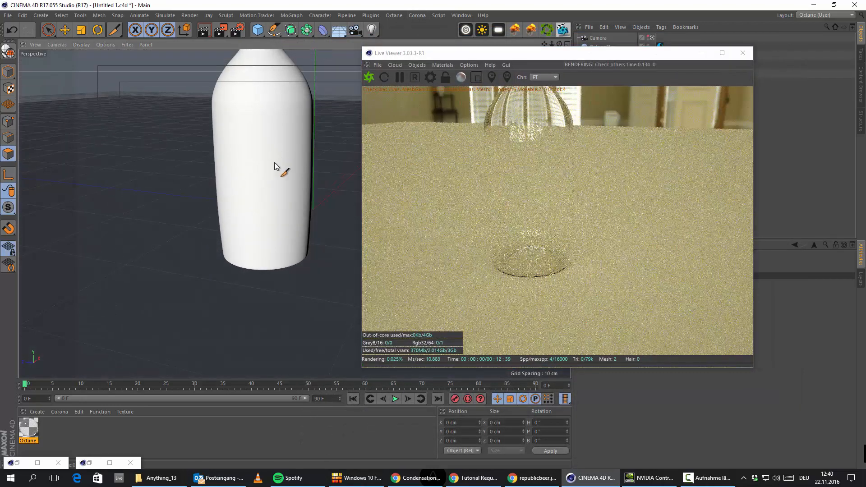
left_click_drag(275, 167, 136, 144, "alt")
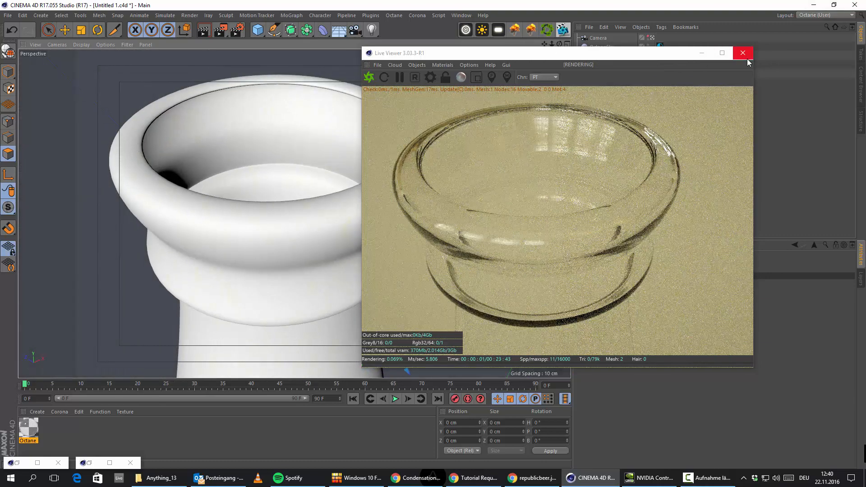
Put the live render out of the way and set the Cloth Surface's thickness to 0 cm.
left_click(743, 53)
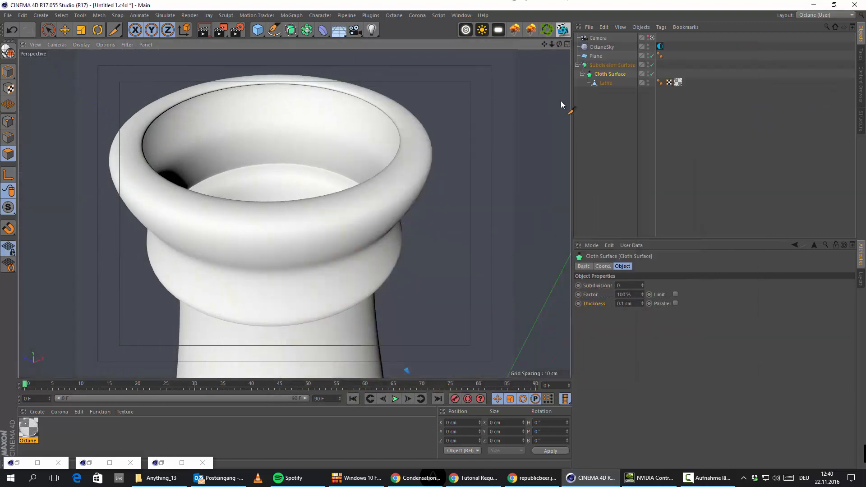
left_click(607, 83)
left_click(610, 74)
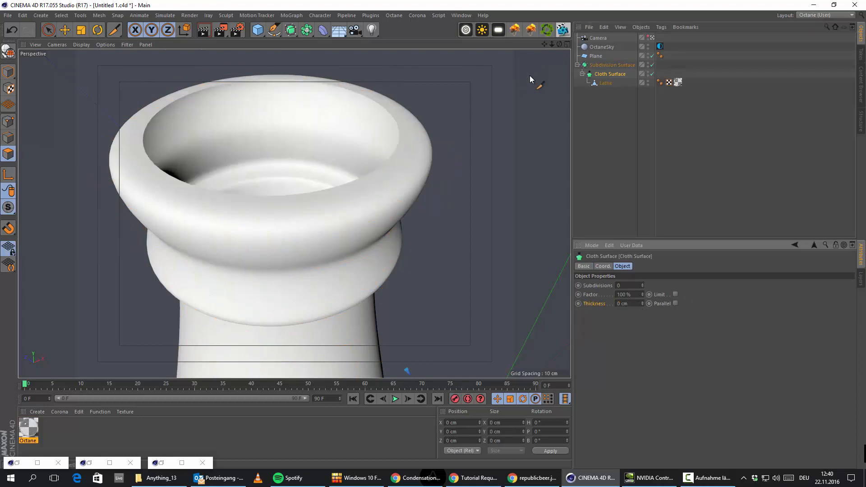
Loop-select the polygon ring on top of the Lathe's rim and delete it.
left_click(605, 83)
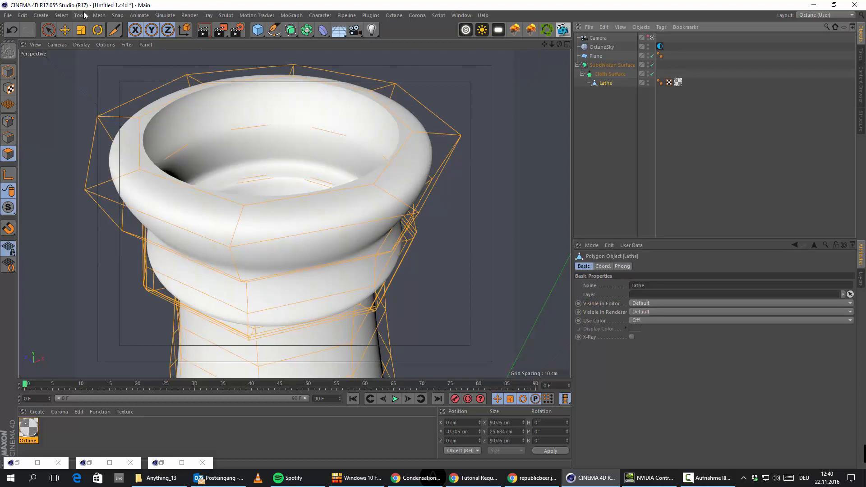
left_click(62, 16)
left_click(79, 76)
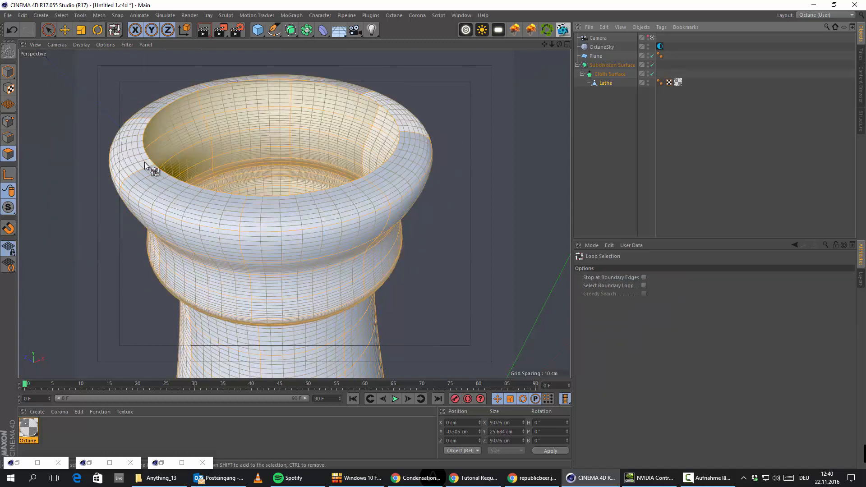
left_click(142, 167)
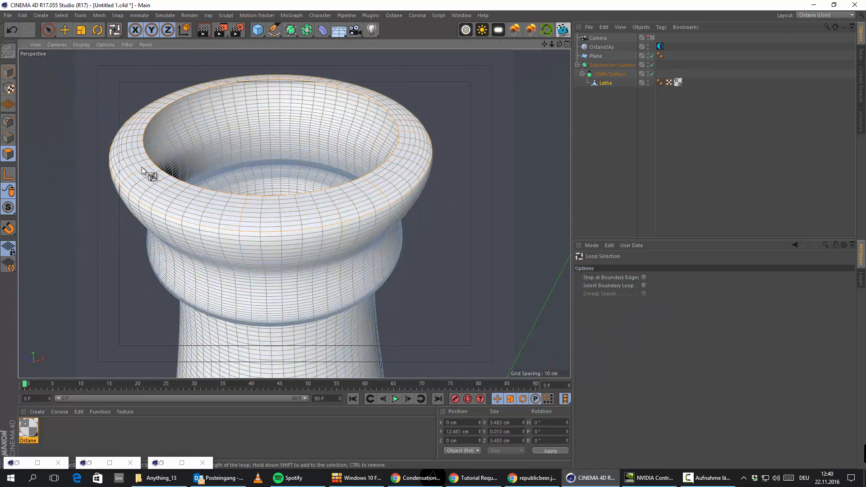
key("Delete")
Select the point loop around the bottle's open rim and scale it inward to about 3.1 cm across.
left_click_drag(157, 156, 61, 115, "alt")
left_click(9, 121)
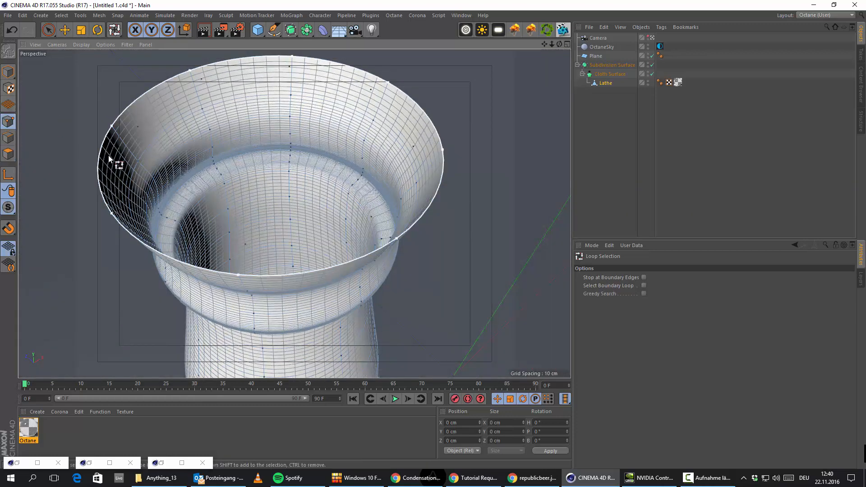
left_click(109, 155)
left_click(85, 33)
left_click_drag(367, 165, 377, 129, "alt")
left_click_drag(524, 171, 476, 177)
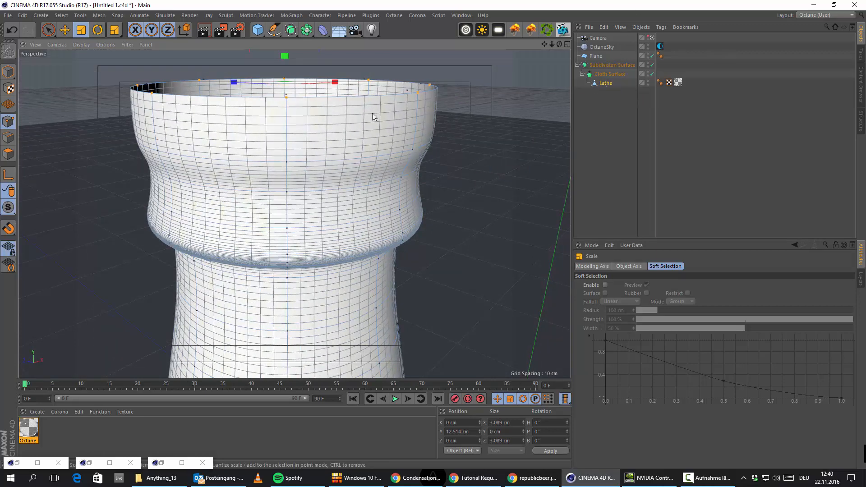
Set the Cloth Surface's thickness to 0.5 cm.
left_click(607, 75)
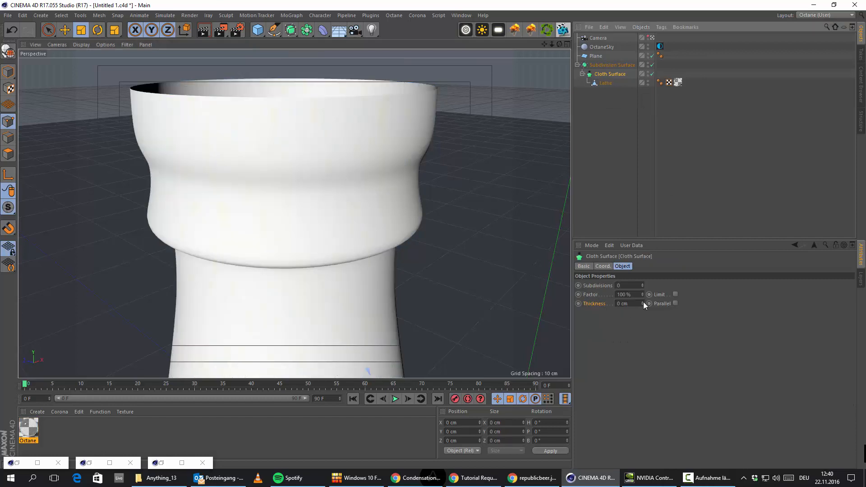
left_click(643, 302)
left_click_drag(169, 184, 195, 196, "alt")
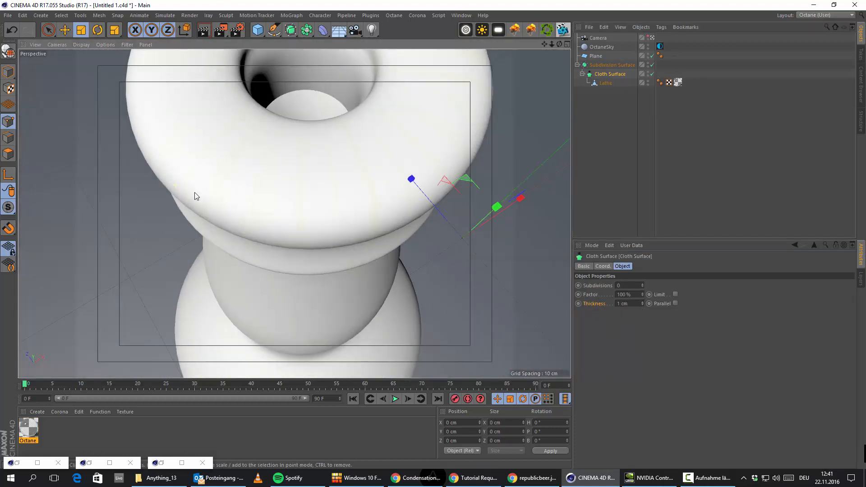
left_click(631, 305)
type("0")
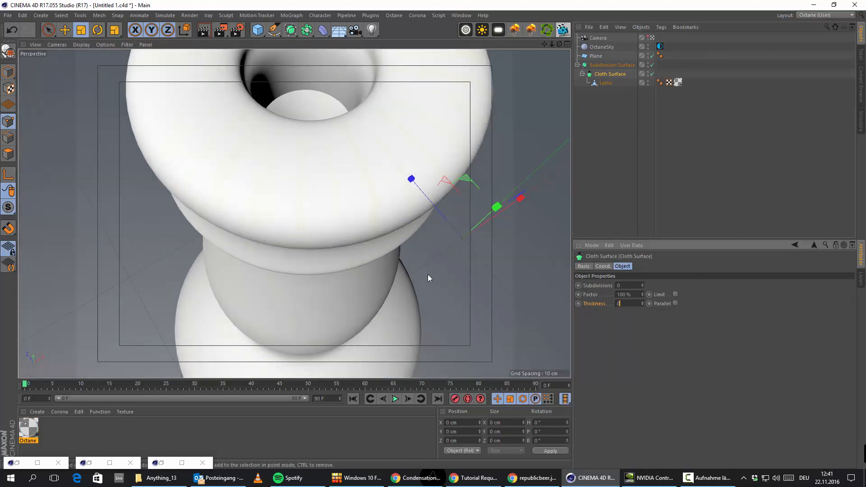
type(".5")
key("Return")
Bring back the Live Viewer, restart the render of the whole bottle, and minimise the Material Editor and Octane Settings windows.
left_click_drag(367, 241, 285, 174, "alt")
right_click_drag(285, 175, 261, 104, "alt")
left_click_drag(276, 191, 500, 113, "alt")
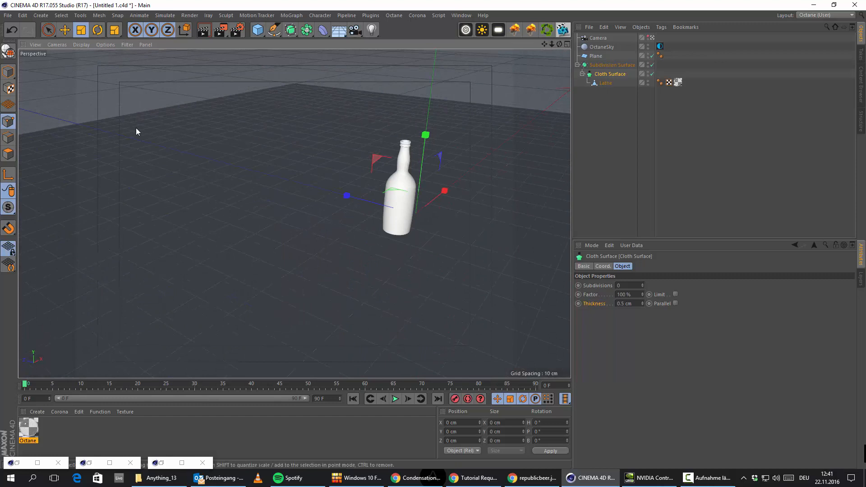
left_click(16, 463)
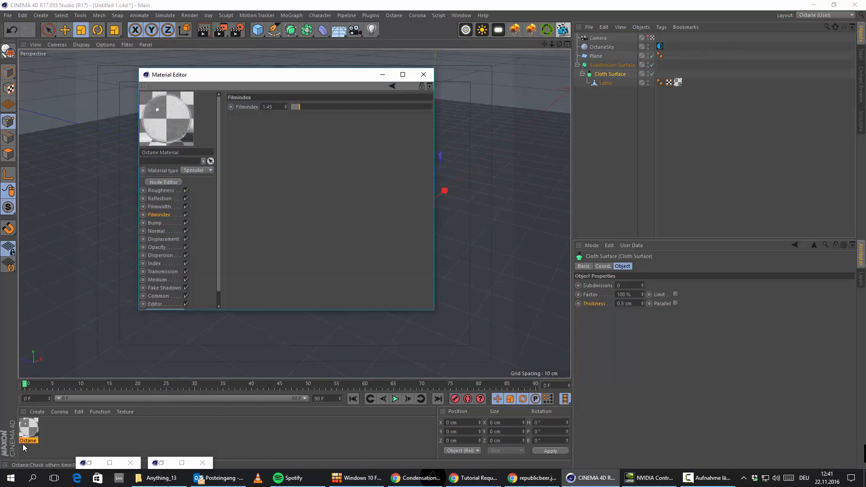
left_click(84, 464)
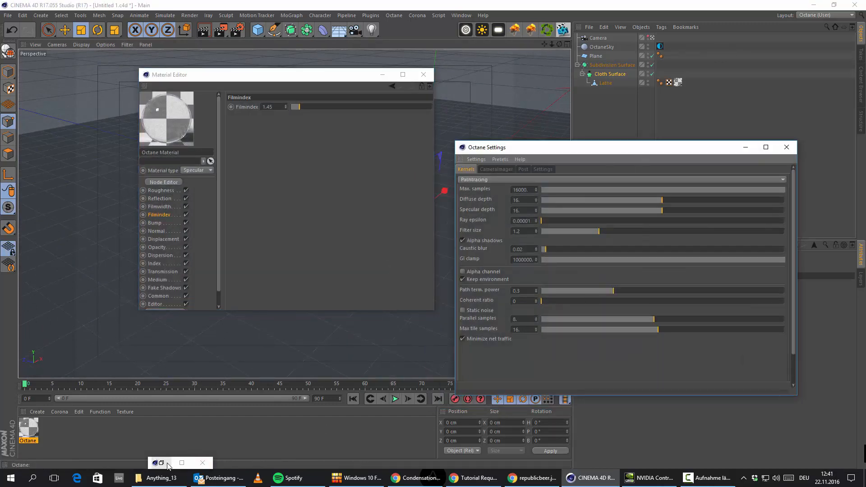
left_click(167, 464)
left_click(367, 78)
left_click(311, 75)
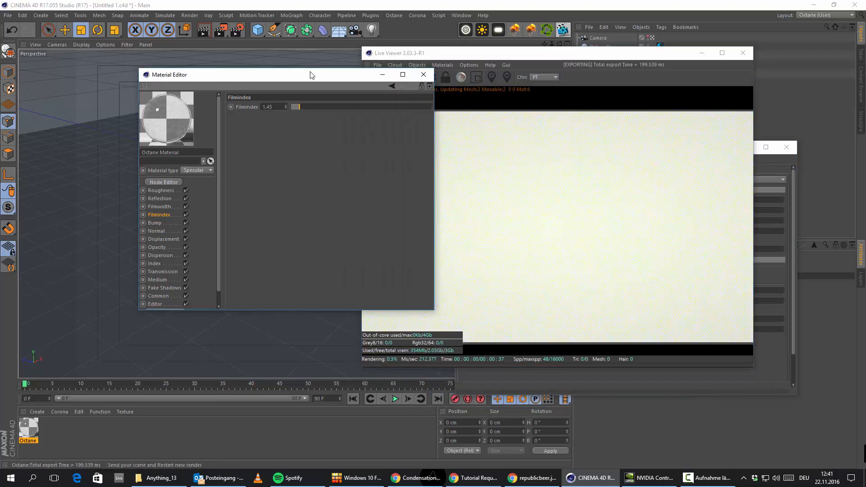
left_click(383, 75)
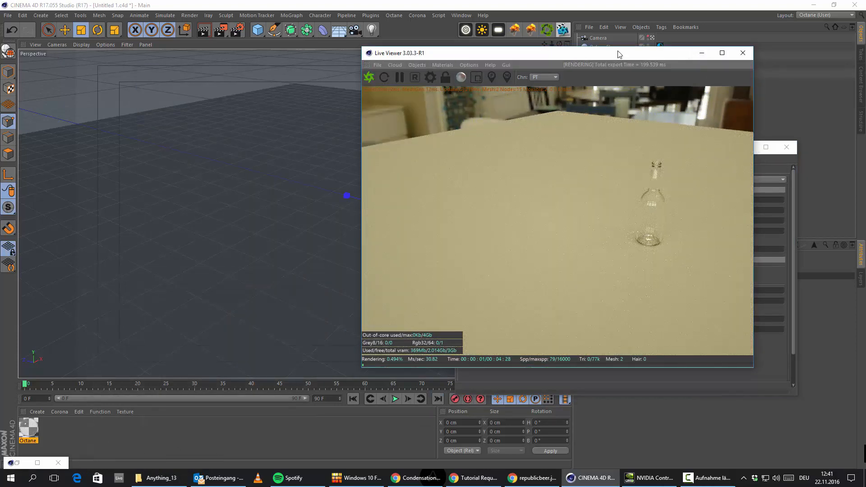
left_click_drag(619, 54, 518, 47)
left_click(746, 147)
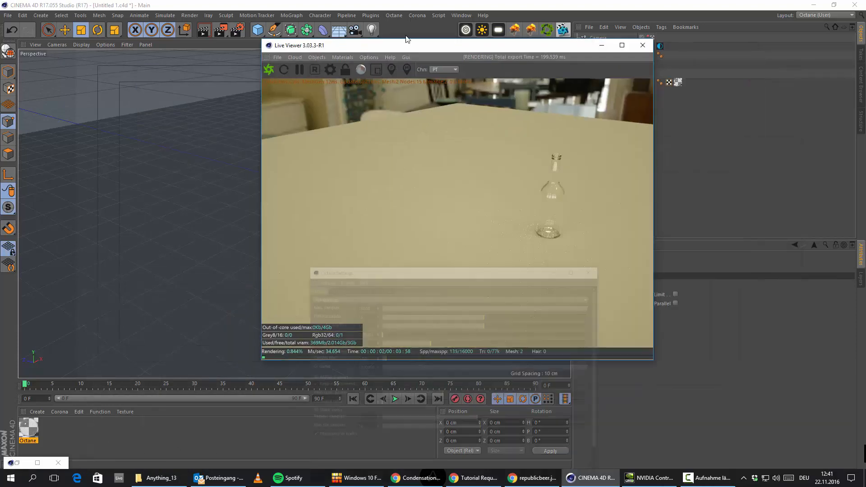
Dock the Live Viewer between the viewport and the object list, widen it, and frame the whole bottle.
left_click(595, 112)
left_click_drag(266, 59, 581, 413)
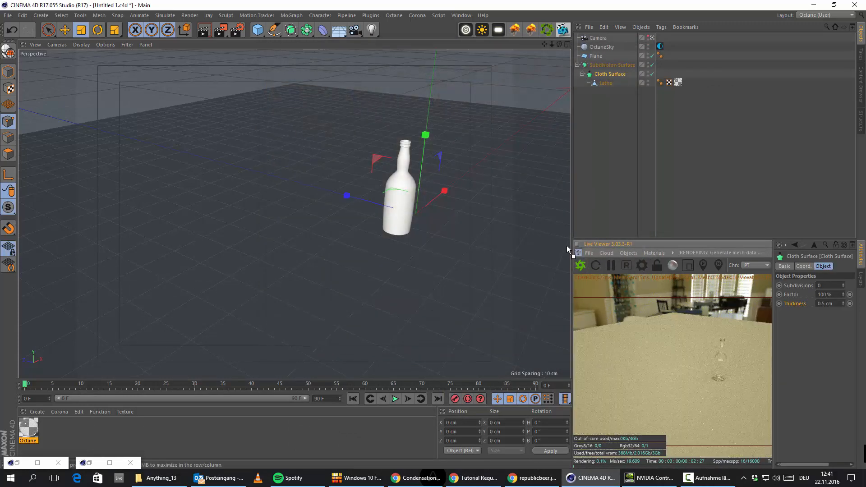
left_click_drag(566, 238, 728, 226)
right_click_drag(242, 201, 330, 206, "alt")
middle_click_drag(331, 205, 232, 207, "alt")
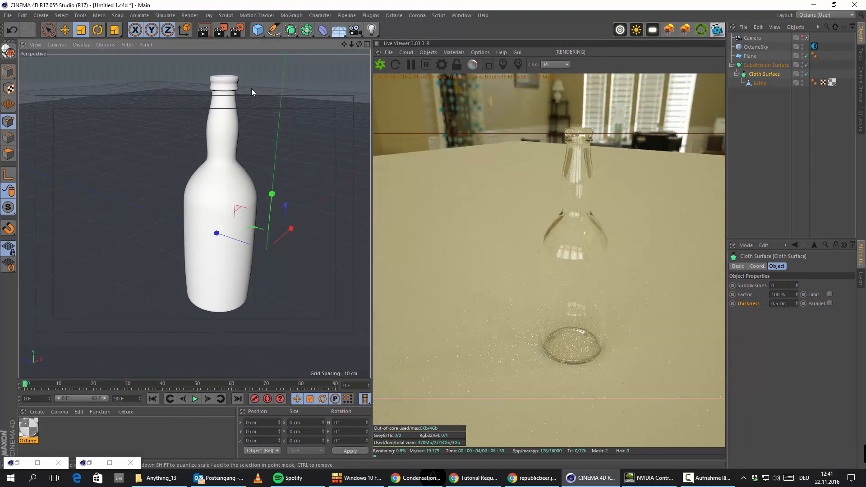
Try a negative thickness on the Cloth Surface.
left_click(759, 73)
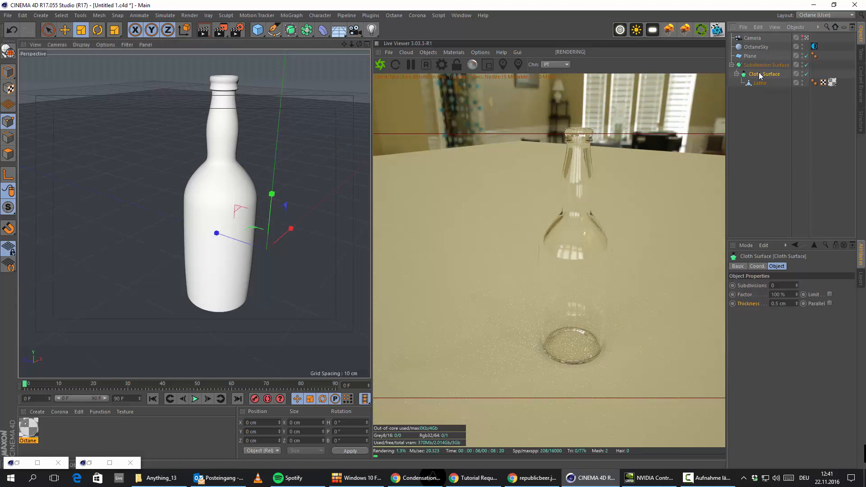
left_click(772, 305)
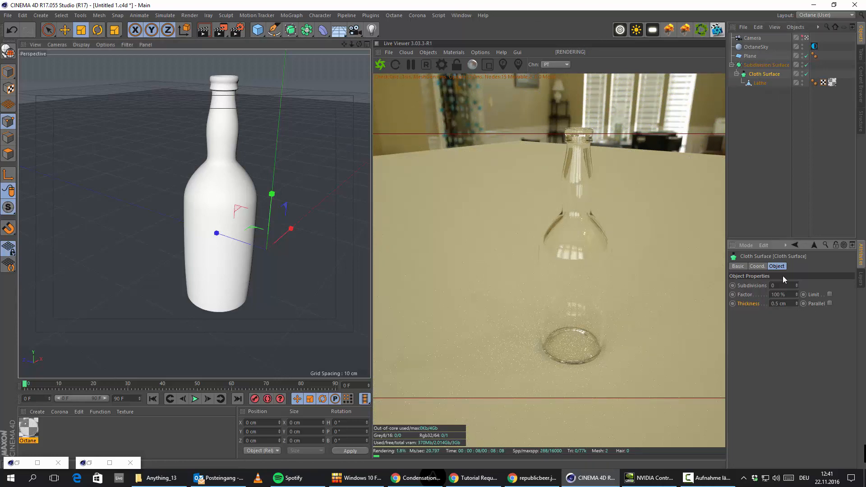
type("-")
key("Return")
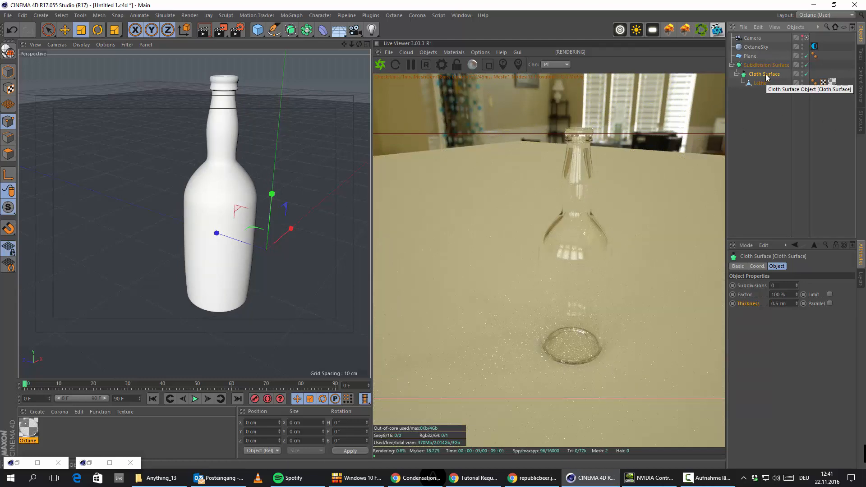
Make the Cloth Surface editable, keeping the resulting Lathe mesh directly under the Subdivision Surface and deleting the leftover null.
key("c")
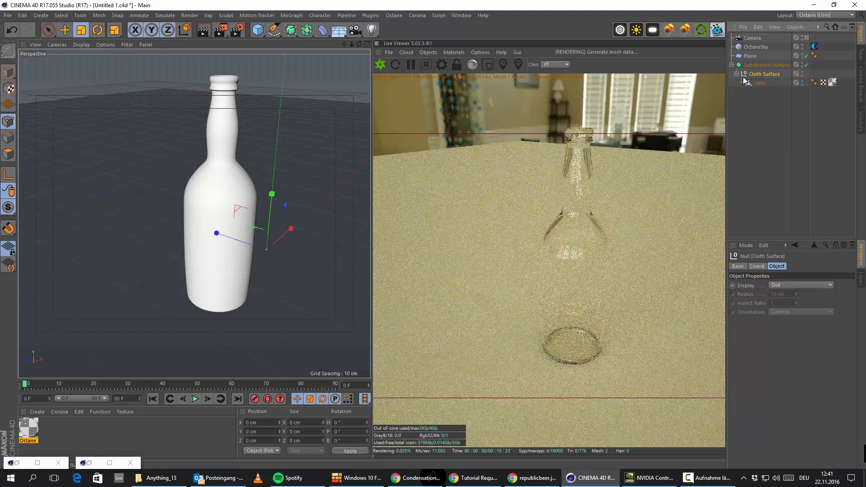
left_click_drag(745, 81, 764, 68)
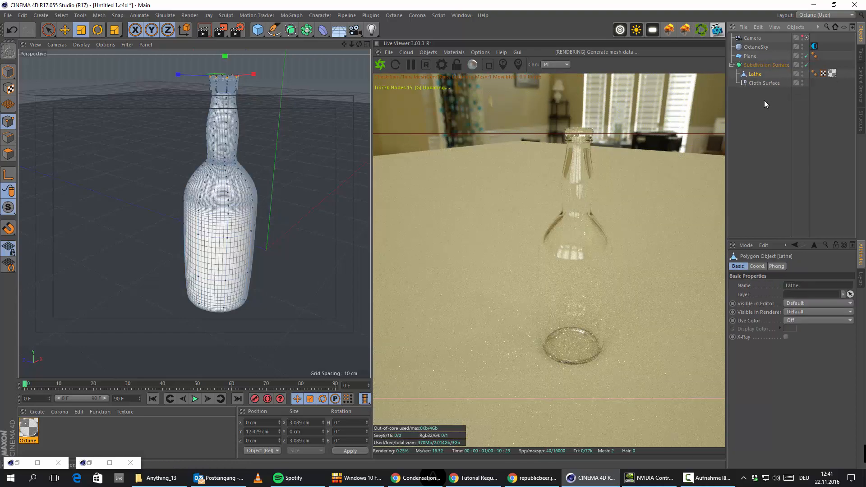
key("Delete")
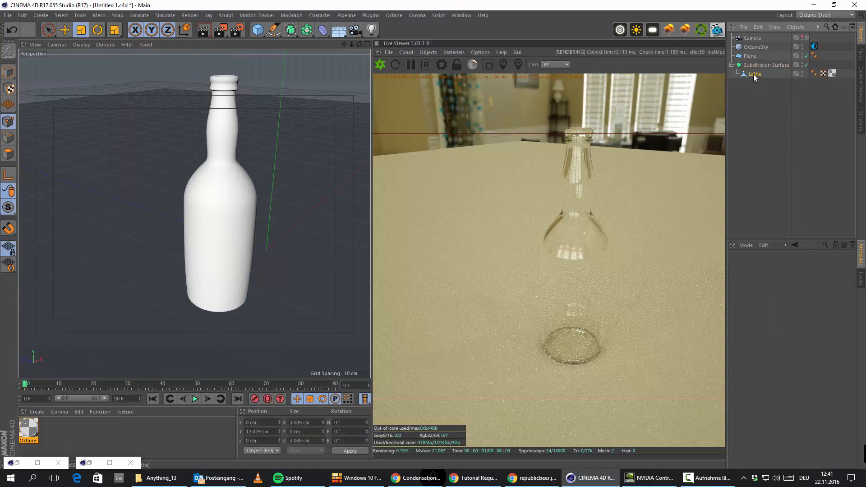
Examine the Lathe mesh in polygon mode and the live render around the bottle's body, base and mouth.
scroll(97, 163, "up", 5)
left_click(8, 154)
scroll(260, 217, "down", 6)
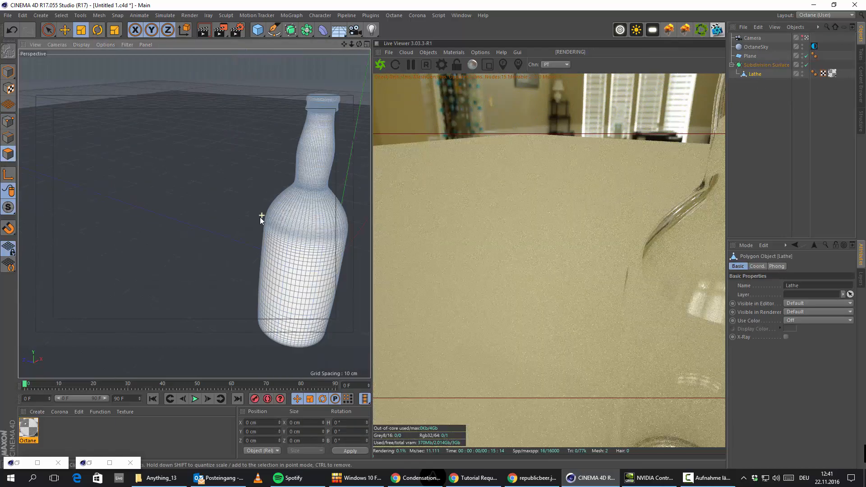
scroll(288, 235, "up", 6)
scroll(283, 226, "up", 5)
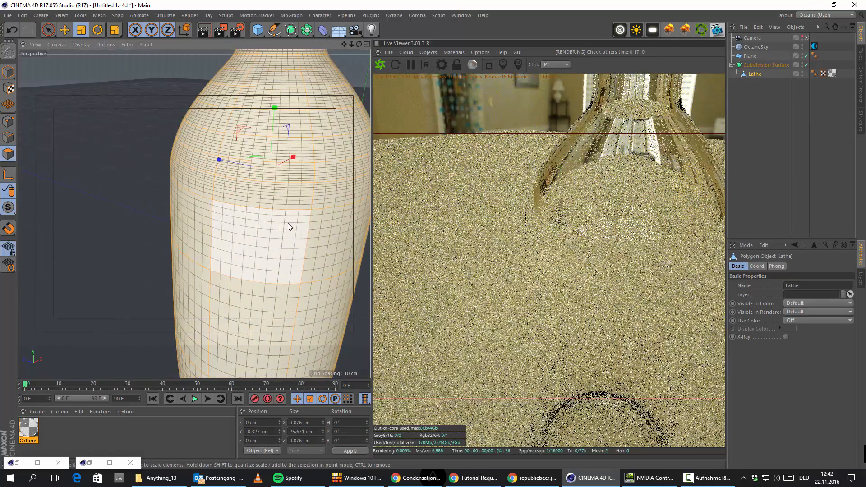
left_click_drag(288, 224, 270, 252, "alt")
left_click_drag(194, 215, 172, 332, "alt")
left_click_drag(208, 190, 227, 190, "alt")
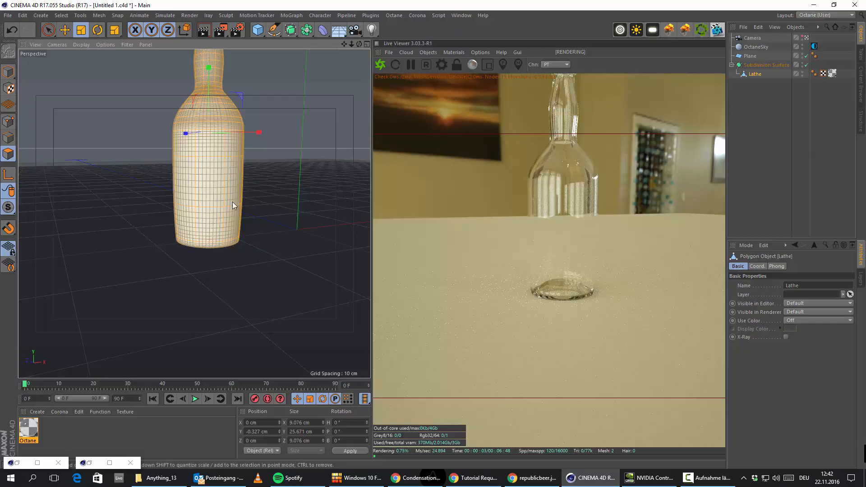
left_click_drag(219, 240, 248, 285, "alt")
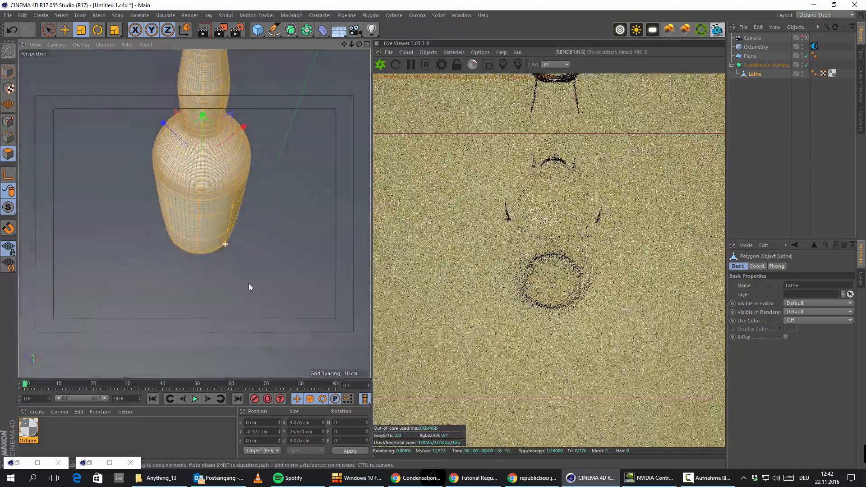
left_click_drag(213, 127, 148, 212, "alt")
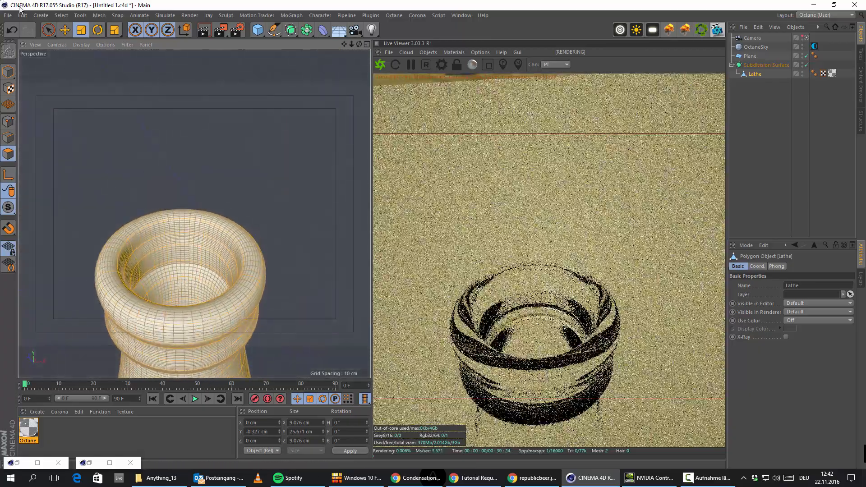
Use Loop Selection to select the first polygon loops on the inner side of the Lathe mesh's rim.
left_click(63, 18)
left_click(84, 79)
scroll(177, 228, "up", 4)
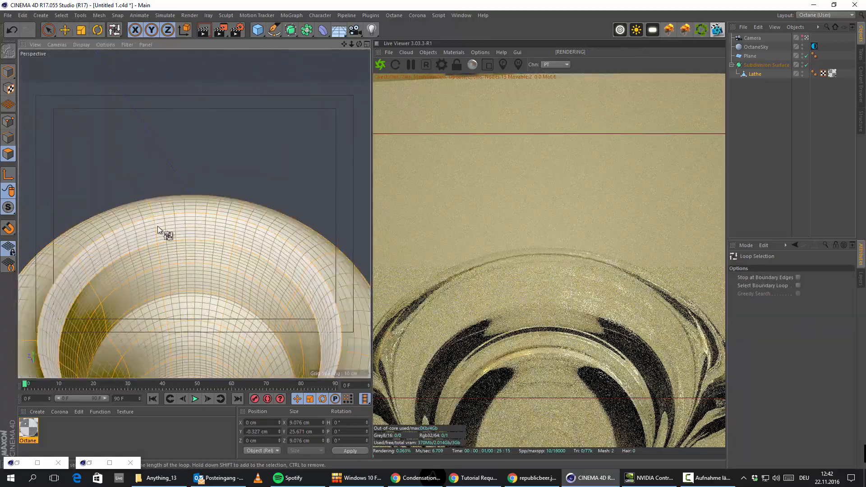
left_click(160, 241)
left_click(156, 258, "shift")
Add the next inner polygon loops just below the bottle's mouth to the loop selection.
left_click_drag(168, 289, 177, 142, "alt")
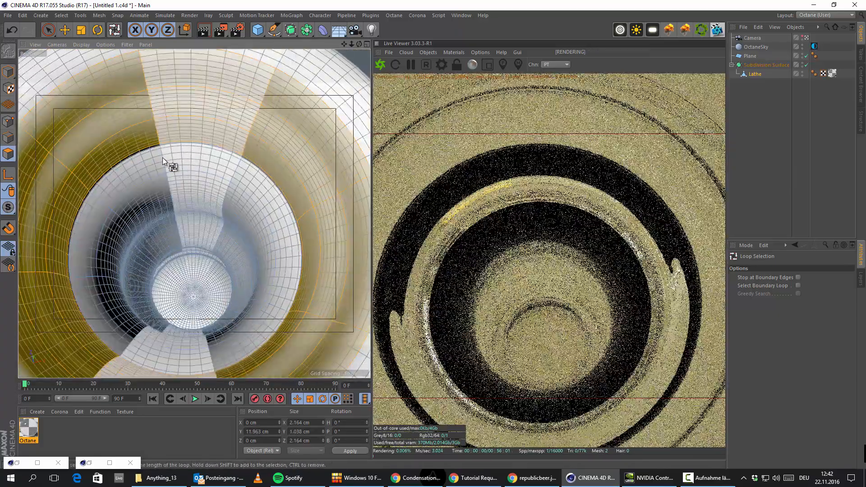
scroll(163, 157, "up", 2)
left_click(184, 194, "shift")
left_click(173, 192, "shift")
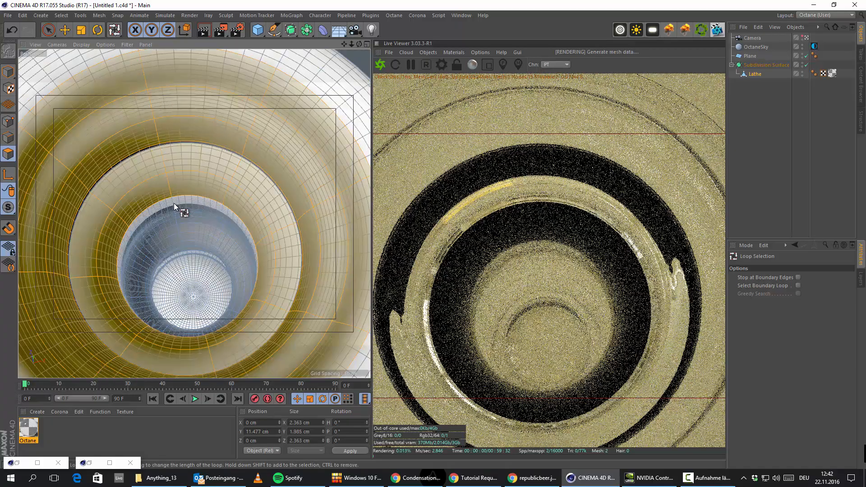
left_click(174, 203, "shift")
scroll(180, 211, "up", 2)
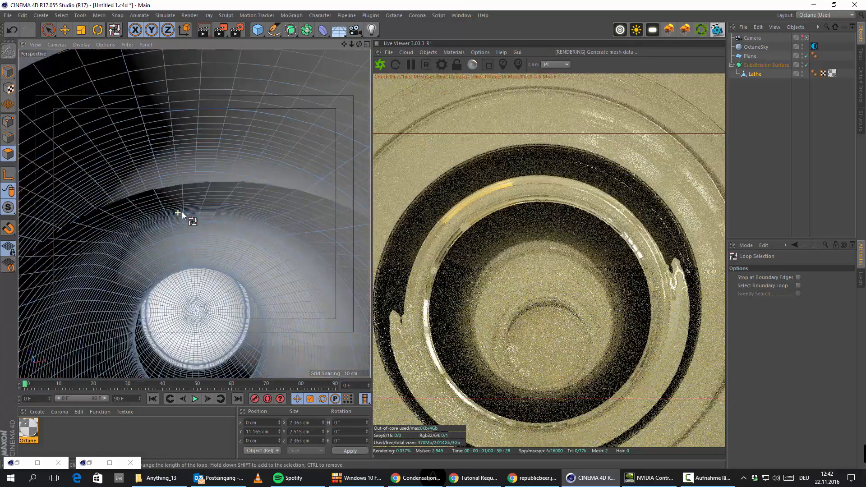
Extend the loop selection down the inner wall along the middle of the bottle's neck.
left_click_drag(183, 212, 192, 163, "alt")
scroll(182, 185, "down", 1)
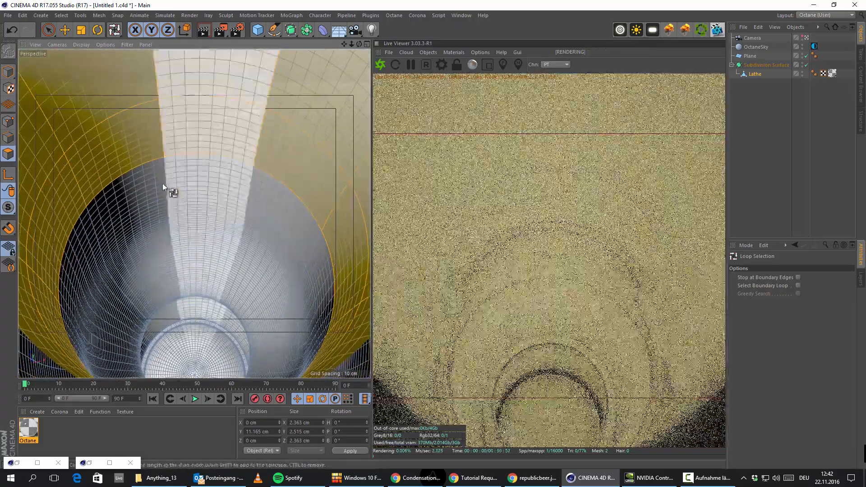
left_click(163, 183, "shift")
left_click(166, 214, "shift")
left_click(172, 231, "shift")
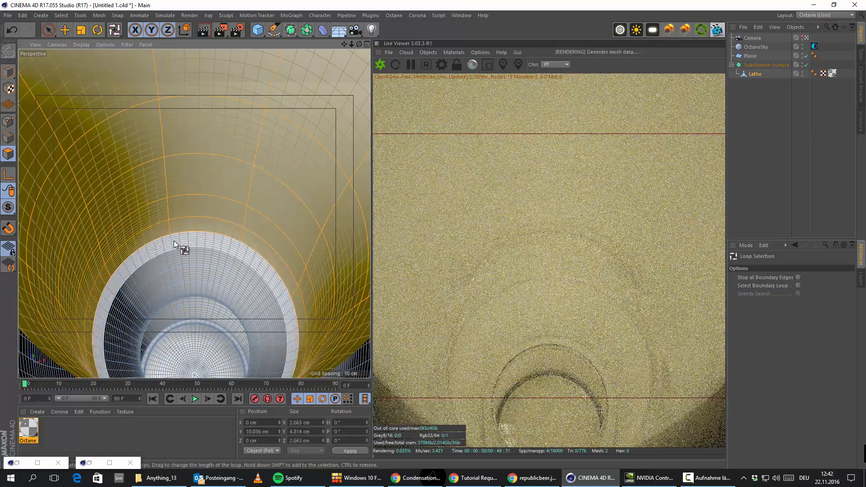
left_click(174, 240, "shift")
left_click(174, 262, "shift")
left_click(182, 275, "shift")
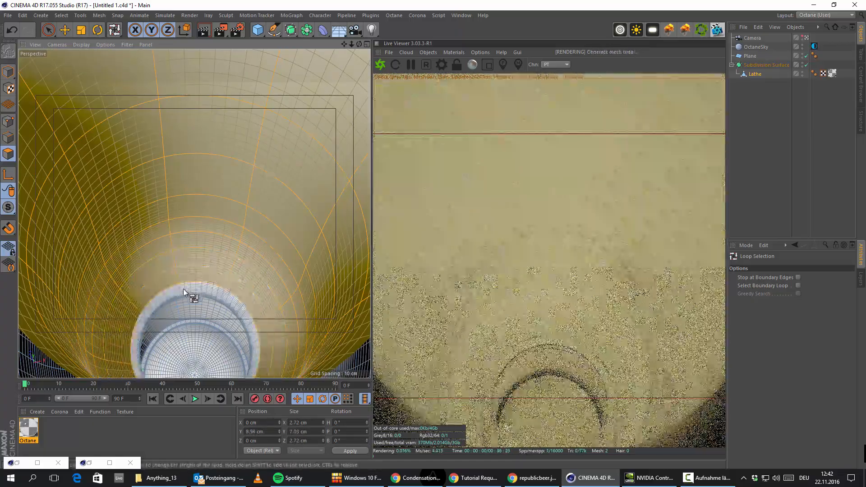
Add the inner polygon loops at the lower end of the neck, up to where it widens.
scroll(182, 313, "up", 3)
scroll(180, 310, "down", 1)
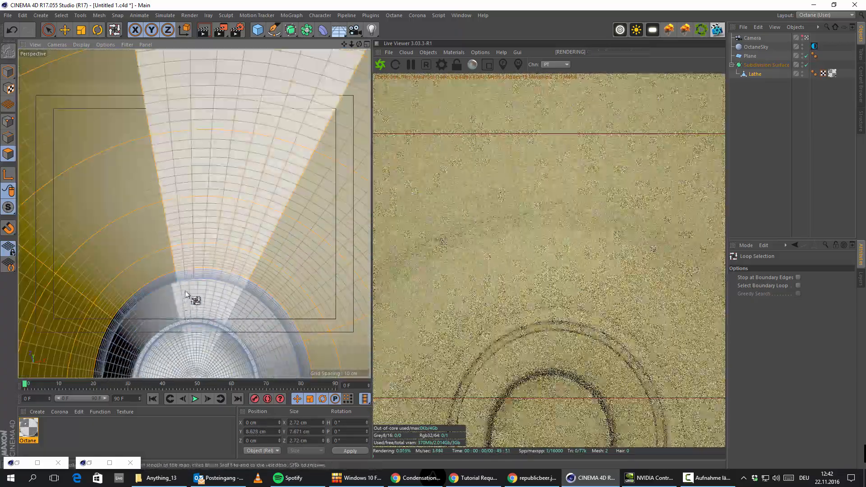
middle_click_drag(188, 296, 177, 279, "alt")
left_click(148, 229, "shift")
scroll(160, 245, "up", 3)
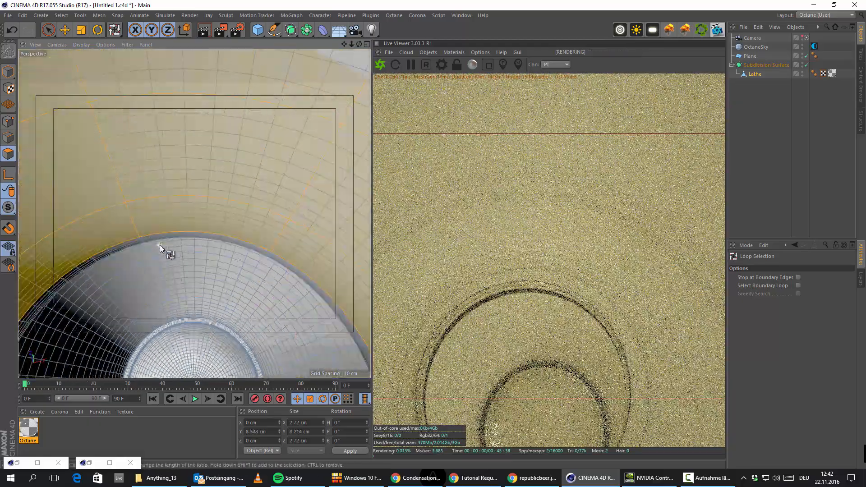
left_click_drag(160, 245, 156, 215, "alt")
left_click(159, 148, "shift")
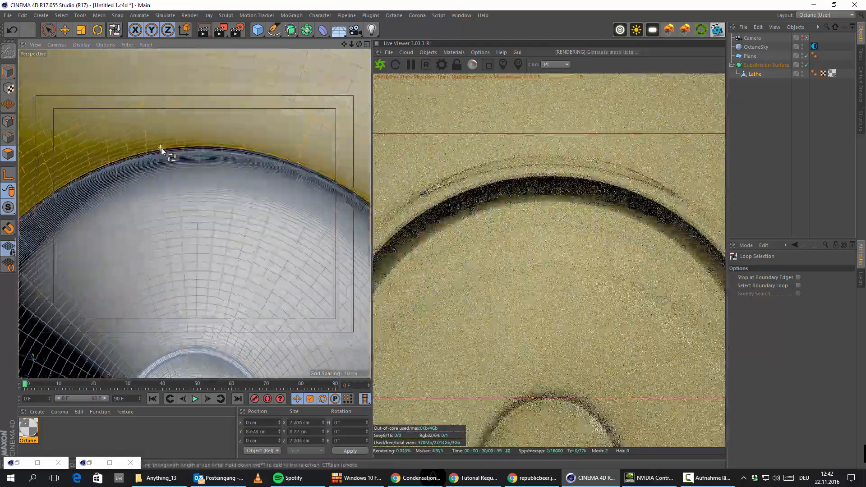
Add the closely spaced inner polygon loops along the bottle's shoulder to the selection.
scroll(161, 164, "up", 3)
left_click(140, 81, "shift")
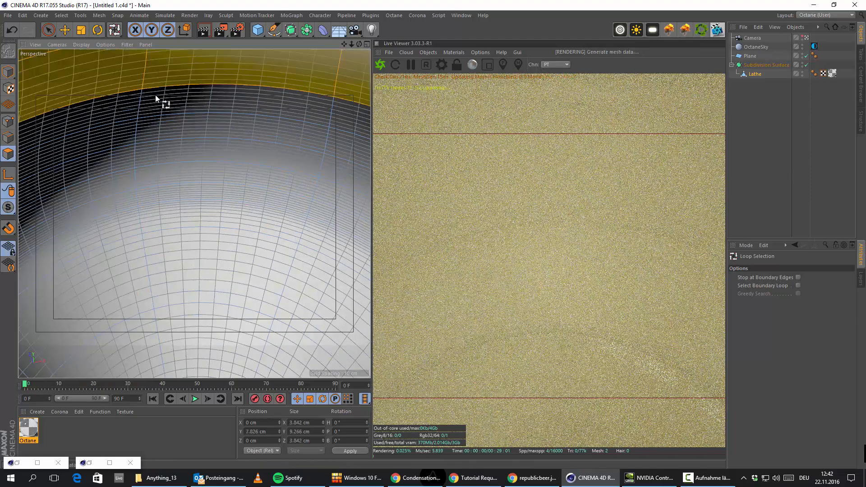
left_click(143, 107, "shift")
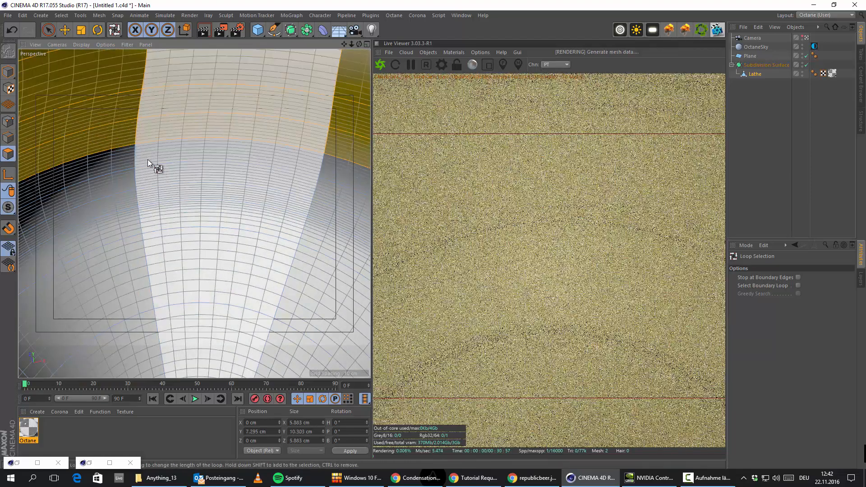
left_click(137, 158, "shift")
left_click(139, 174, "shift")
left_click(140, 178, "shift")
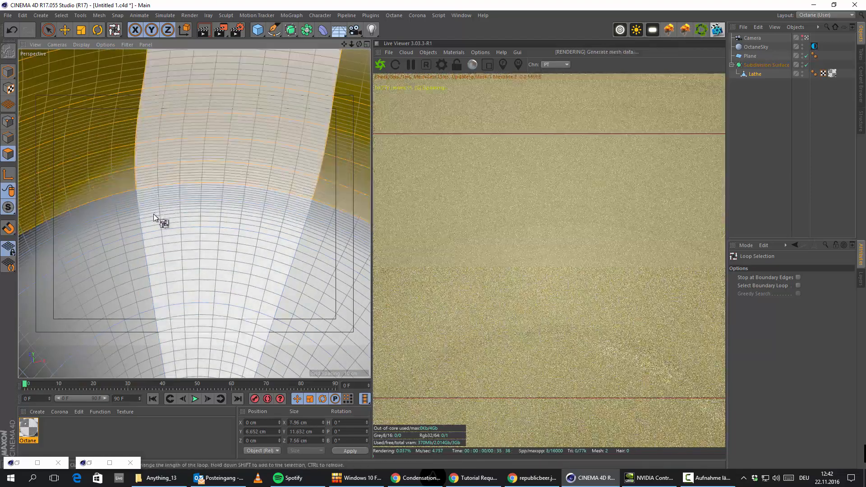
left_click(142, 230, "shift")
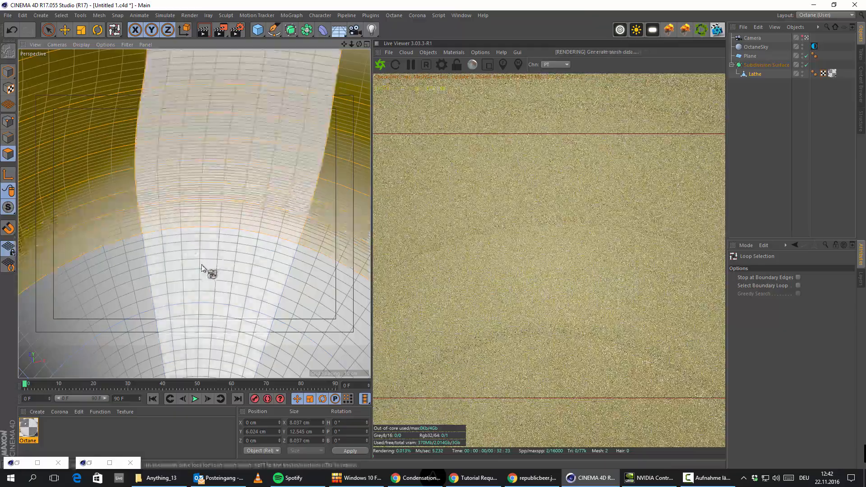
middle_click_drag(201, 265, 197, 179, "alt")
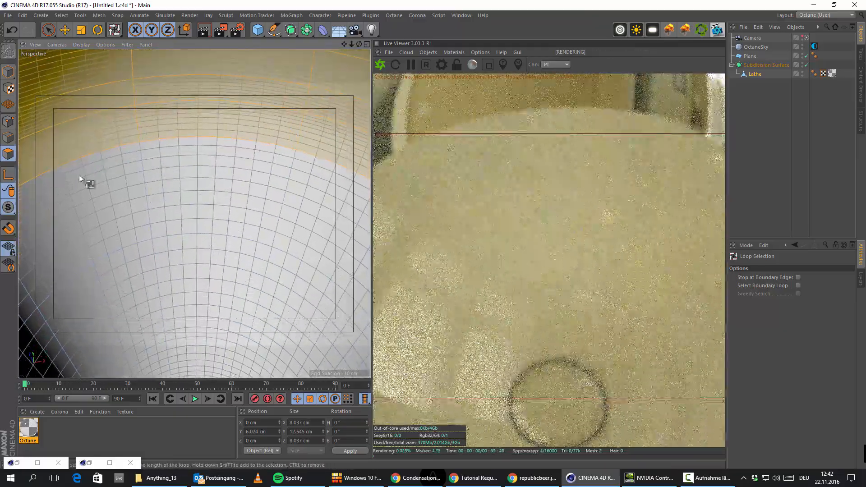
Extend the selection over the inner polygon loops of the bottle's body down to the base.
left_click_drag(141, 217, 106, 221, "alt")
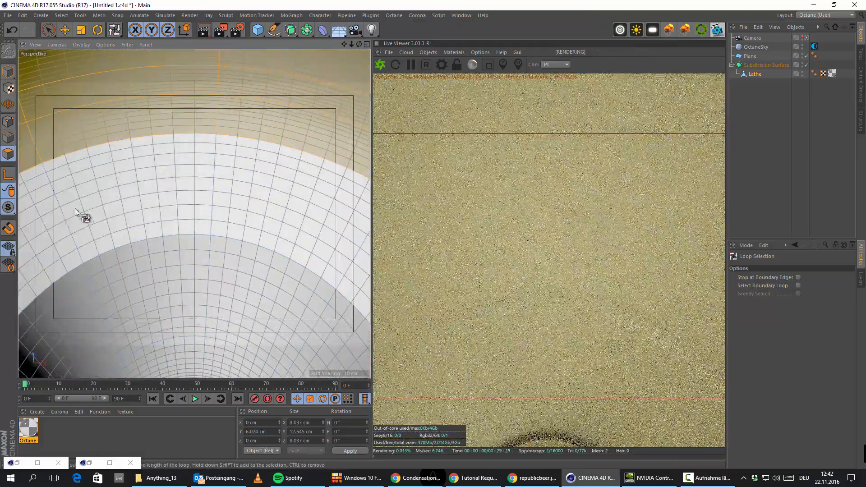
left_click(74, 209, "shift")
left_click(197, 282, "shift")
left_click_drag(194, 213, 187, 276, "alt")
scroll(198, 291, "up", 4)
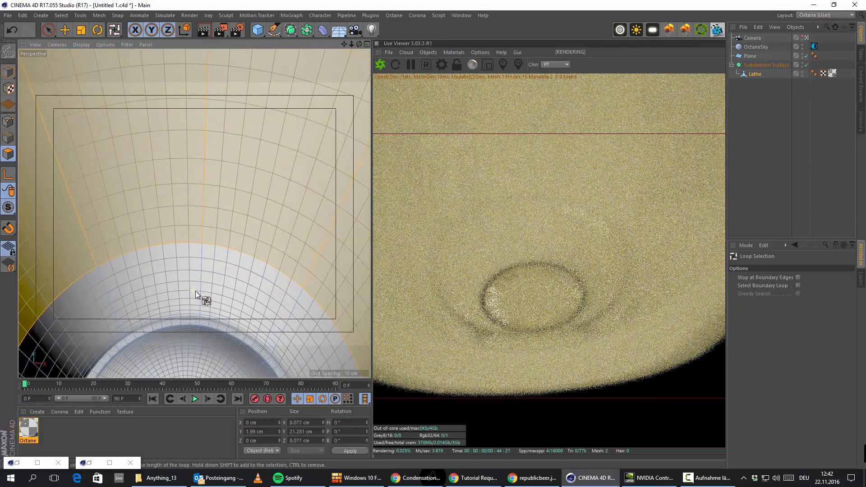
left_click(194, 283, "shift")
left_click_drag(194, 283, 259, 254, "alt")
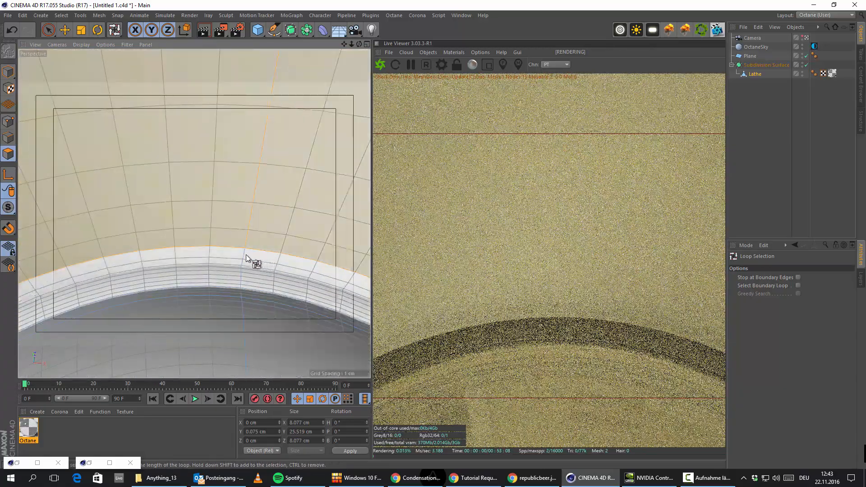
Complete the inner-wall selection with the narrow polygon loops around the bottle's bottom edge.
left_click(245, 256, "shift")
left_click(236, 278, "shift")
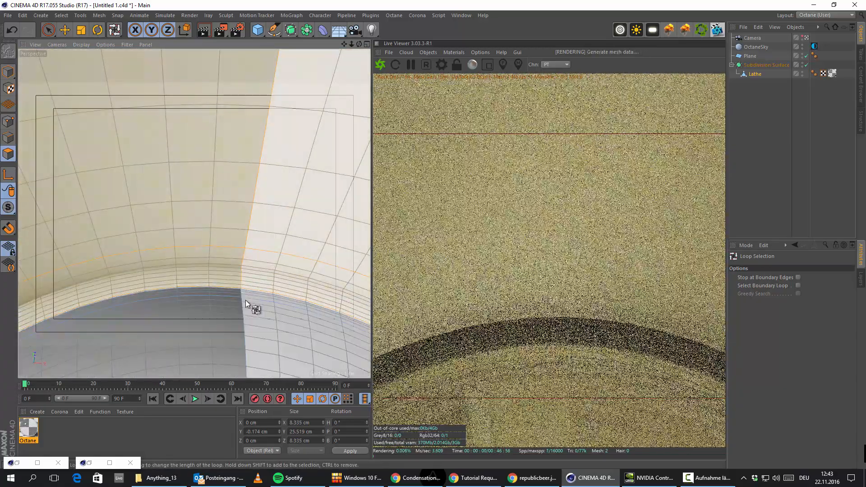
left_click(243, 296, "shift")
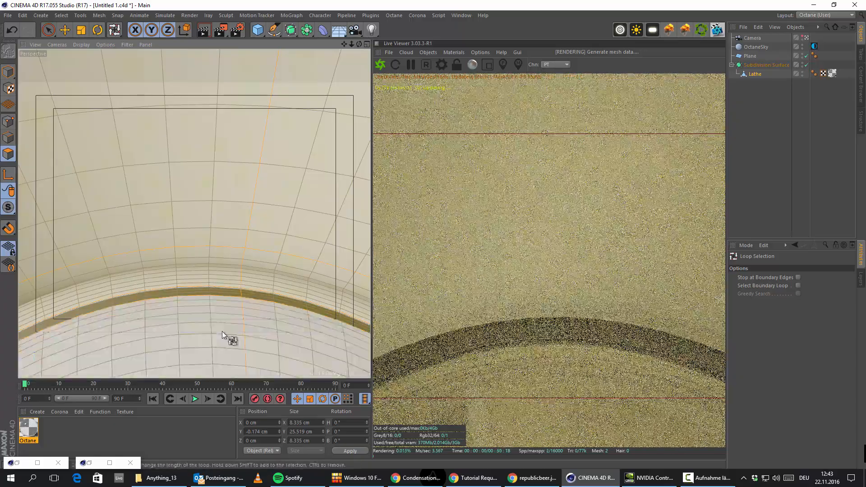
left_click_drag(222, 331, 5, 234, "alt")
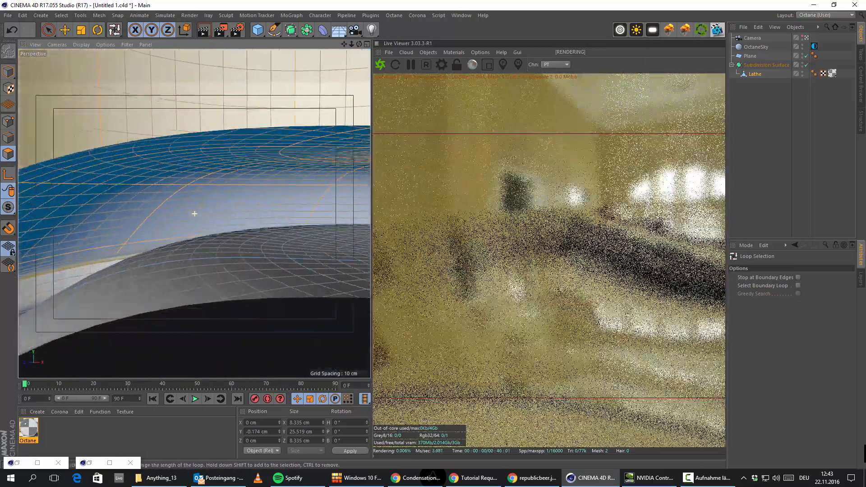
Try to reverse the normals of the selected inner-wall polygons.
left_click_drag(195, 213, 183, 138, "alt")
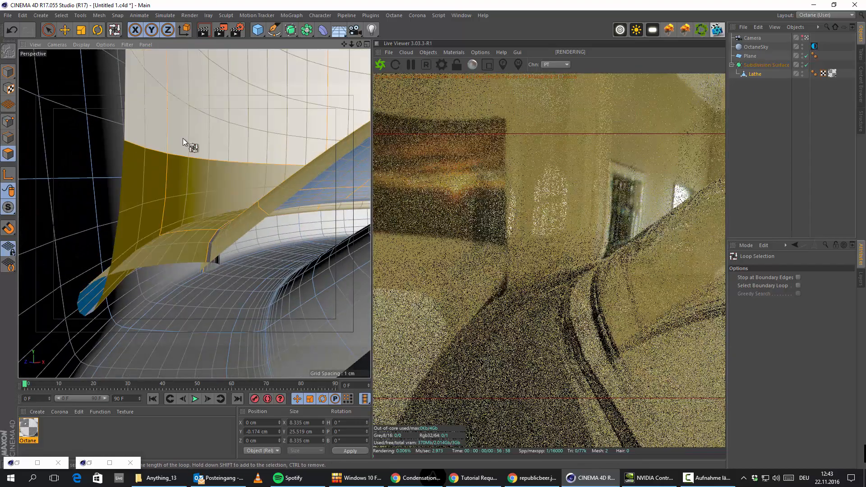
right_click(183, 137)
left_click(227, 349)
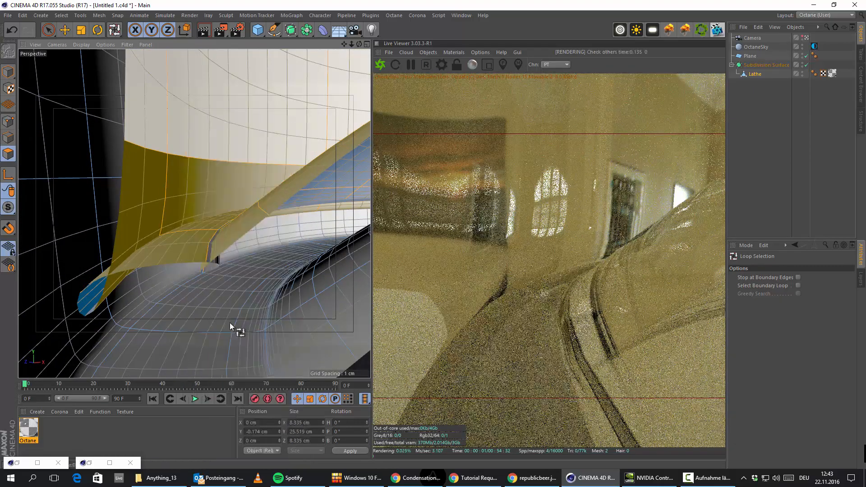
Examine the whole bottle in the viewport and live render from the side, from low down and from above.
left_click_drag(230, 323, 279, 174, "alt")
scroll(258, 222, "down", 8)
middle_click_drag(275, 212, 140, 299, "alt")
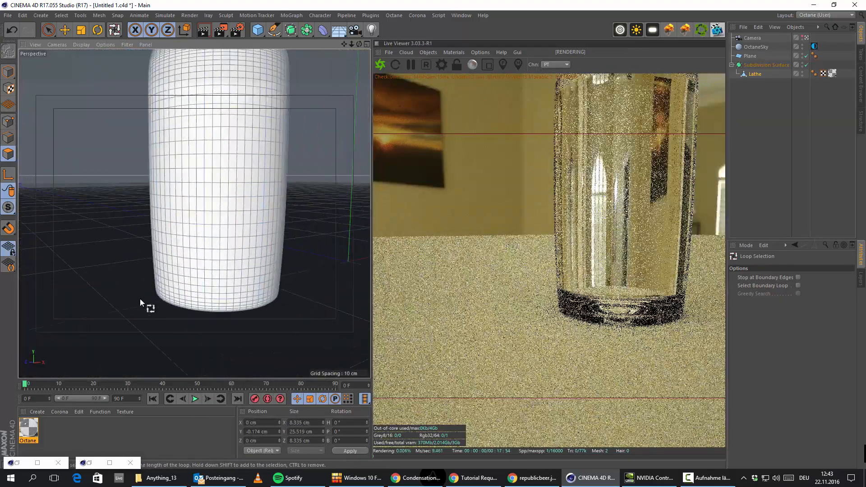
scroll(142, 297, "down", 3)
scroll(145, 296, "down", 3)
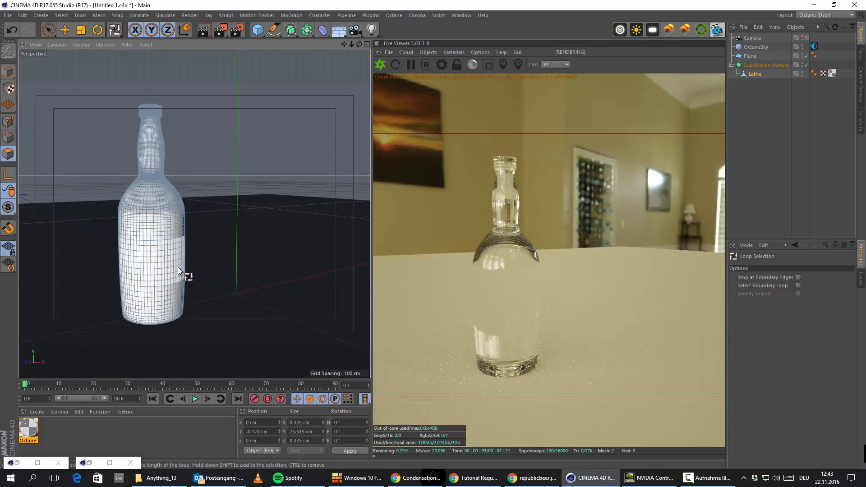
left_click_drag(183, 275, 166, 290, "alt")
middle_click_drag(141, 291, 220, 262, "alt")
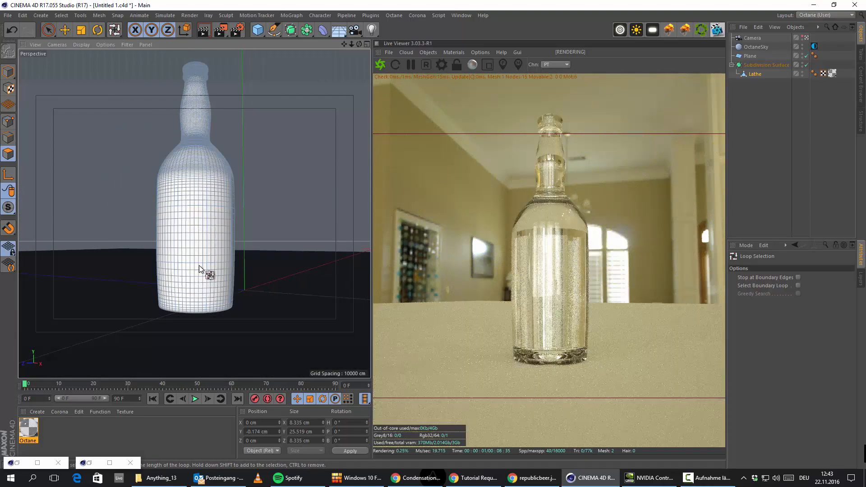
left_click_drag(215, 266, 193, 283, "alt")
left_click_drag(230, 234, 217, 264, "alt")
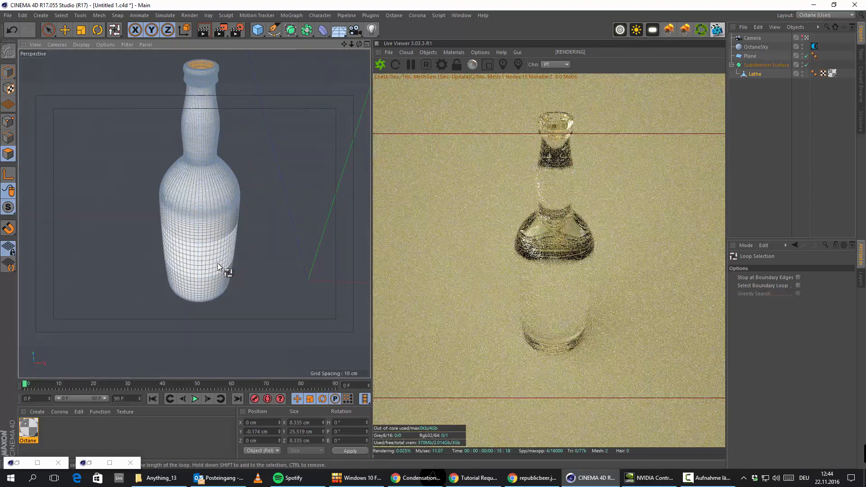
Set the Pathtracing kernel's Ray epsilon to 0.000001 in the Octane Settings and put the settings window away.
left_click(442, 65)
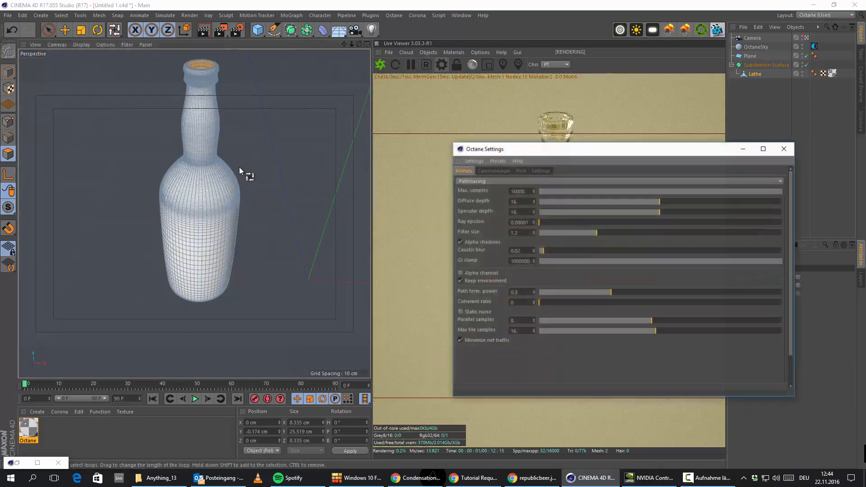
left_click_drag(554, 155, 743, 225)
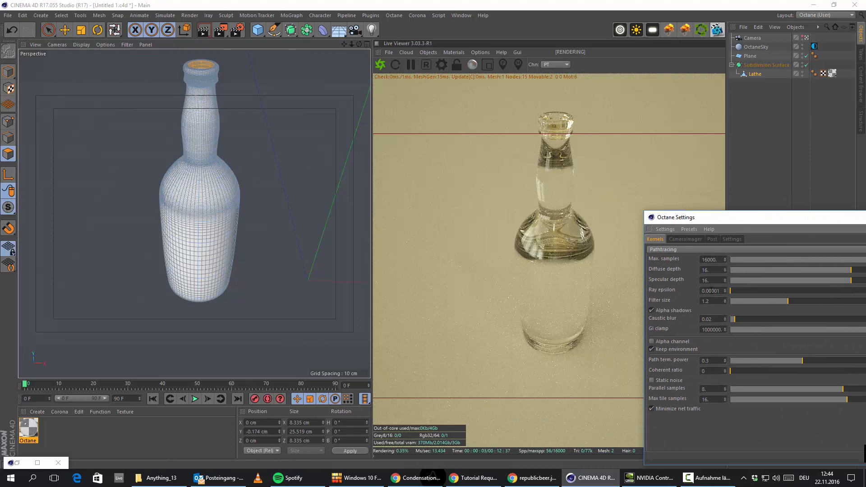
left_click(712, 290)
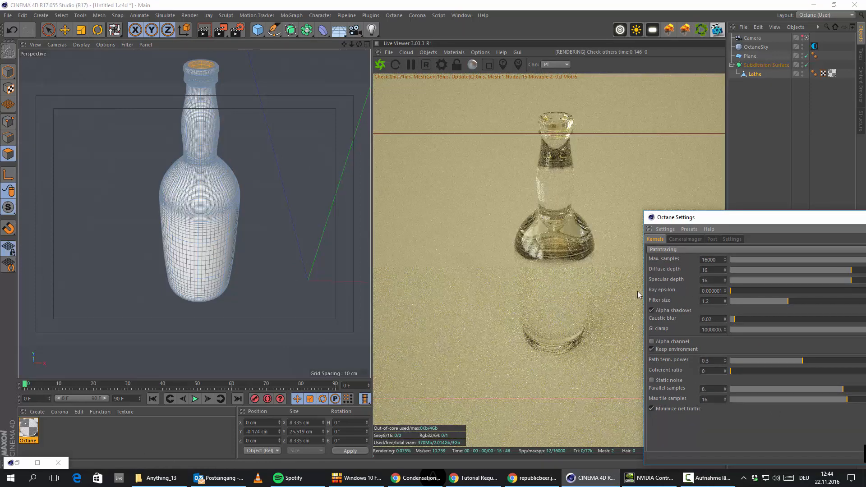
double_click(725, 217)
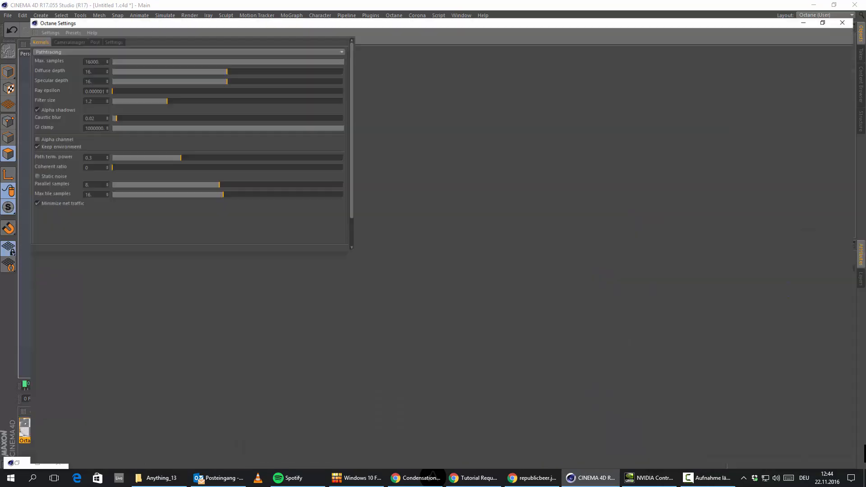
left_click(810, 4)
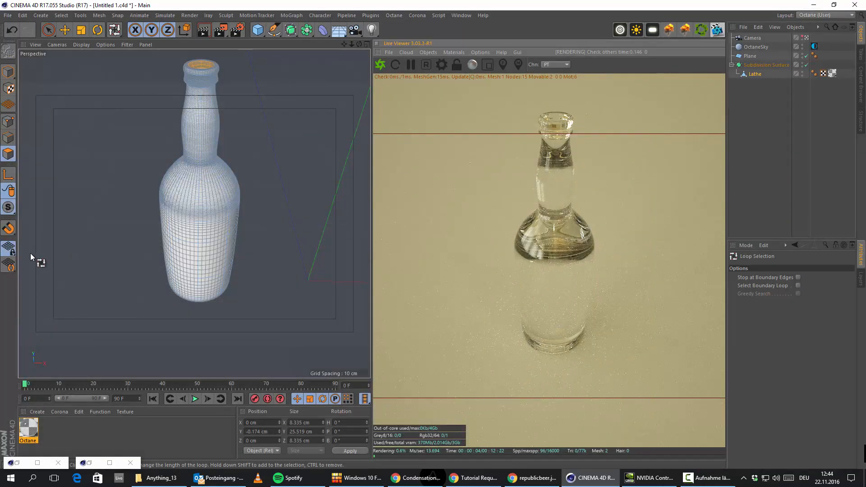
Compare the bottle's live render at eye level and undo the last change to the inner-wall polygons.
left_click_drag(134, 231, 183, 187, "alt")
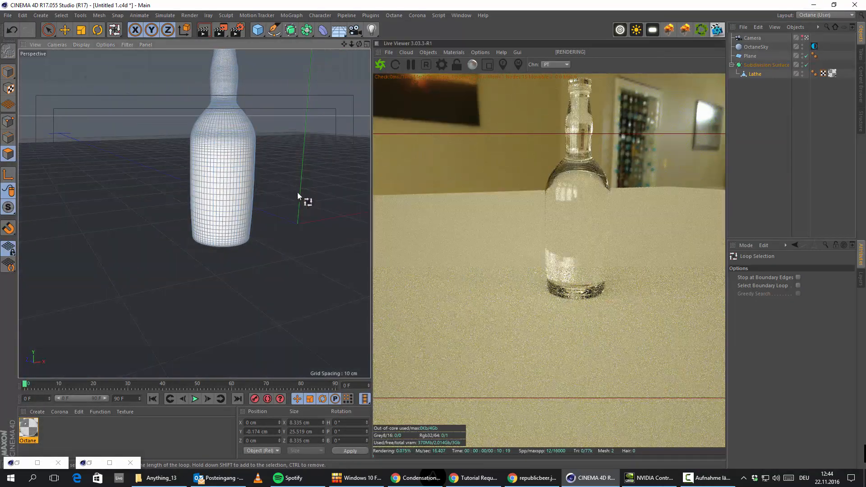
left_click_drag(304, 197, 242, 262, "alt")
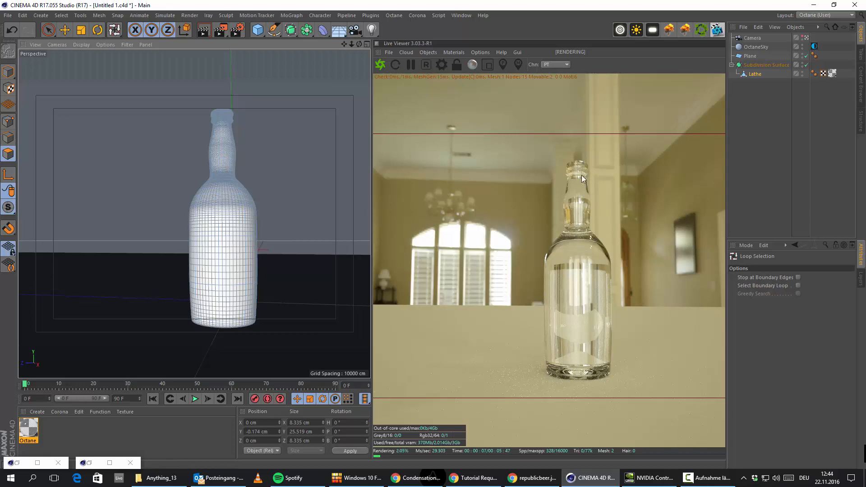
left_click(12, 31)
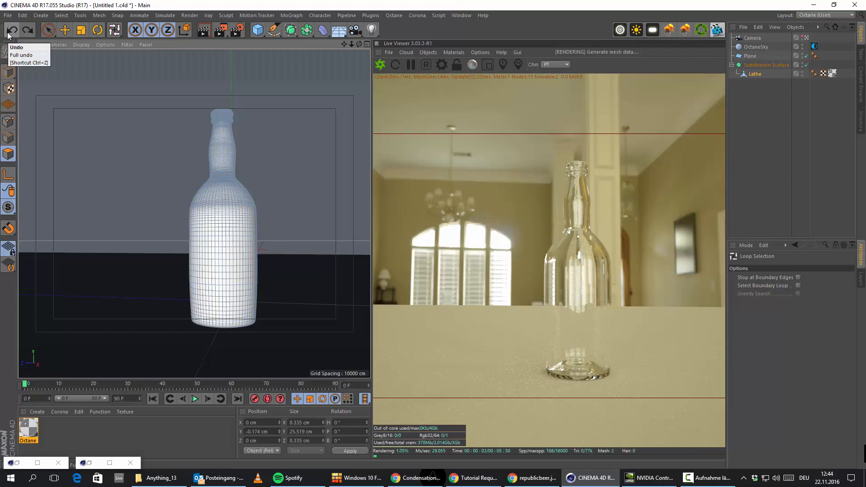
Redo the reversed normals of the inner-wall polygons and hide the floor plane.
left_click(28, 29)
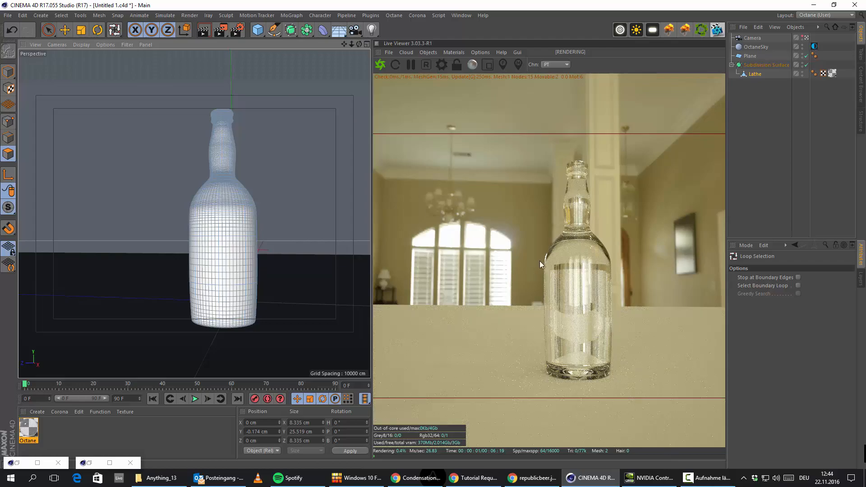
right_click_drag(176, 184, 261, 212, "alt")
left_click_drag(304, 215, 333, 271, "alt")
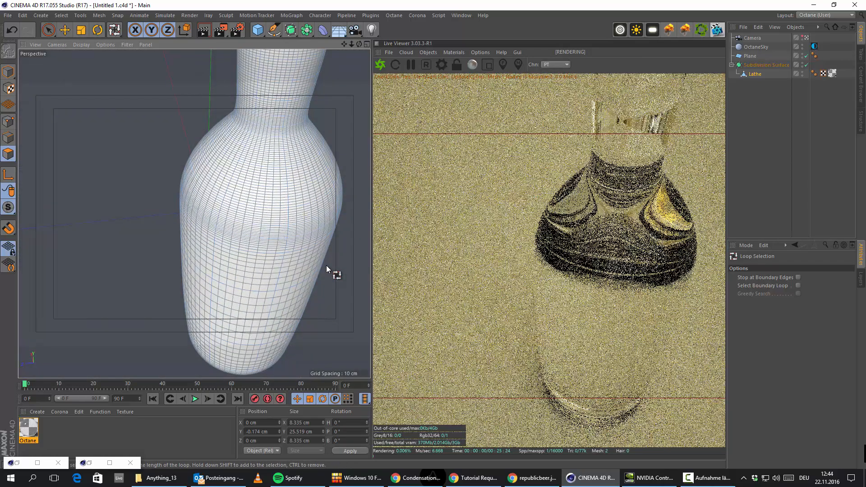
left_click_drag(310, 239, 289, 158, "alt")
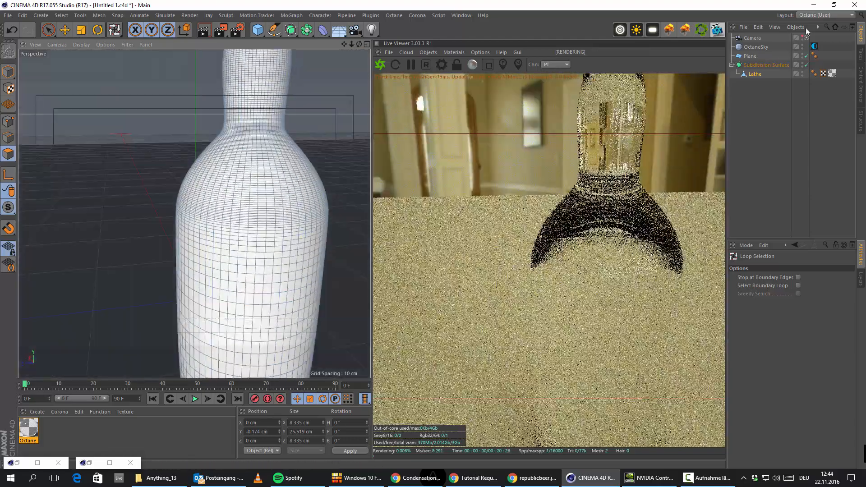
left_click(806, 56)
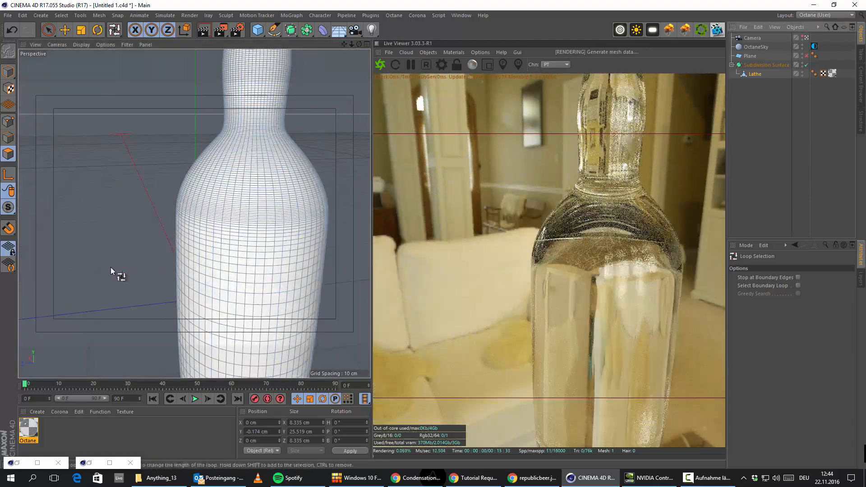
Examine the bottle without the floor in the viewport and live render from several sides and from below.
middle_click_drag(110, 268, 111, 202, "alt")
scroll(135, 200, "down", 5)
scroll(144, 190, "down", 2)
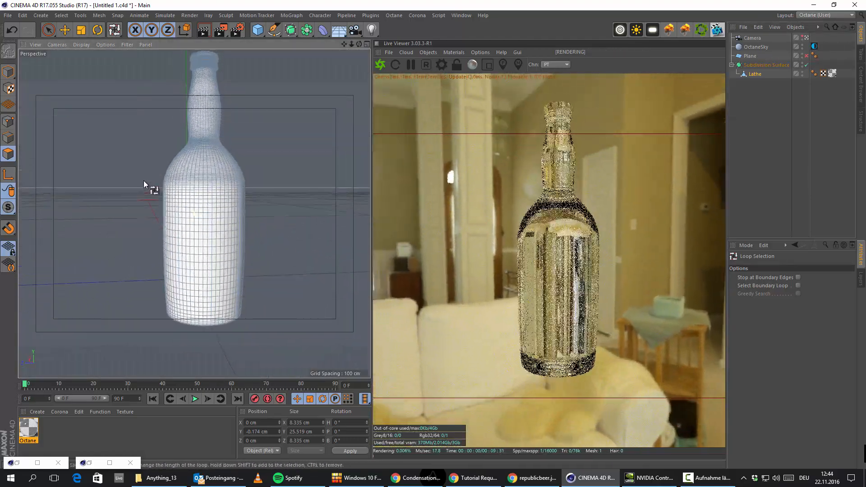
left_click_drag(150, 216, 212, 210, "alt")
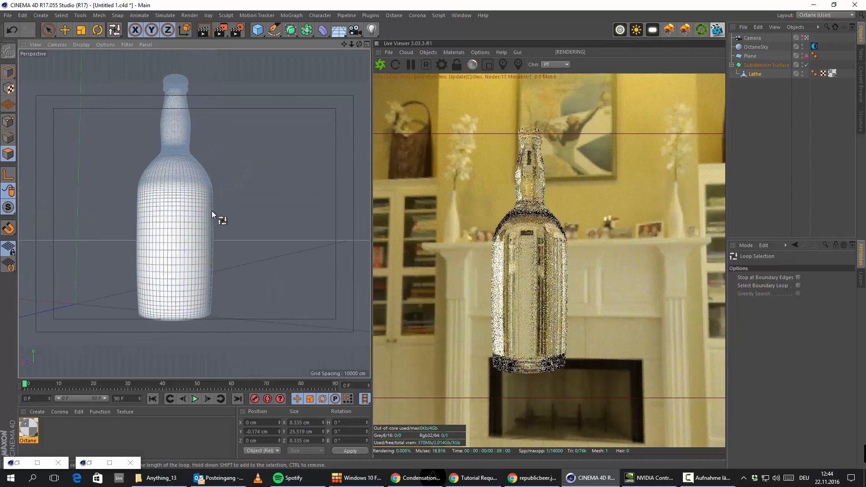
left_click_drag(93, 224, 216, 218, "alt")
left_click_drag(42, 278, 161, 230, "alt")
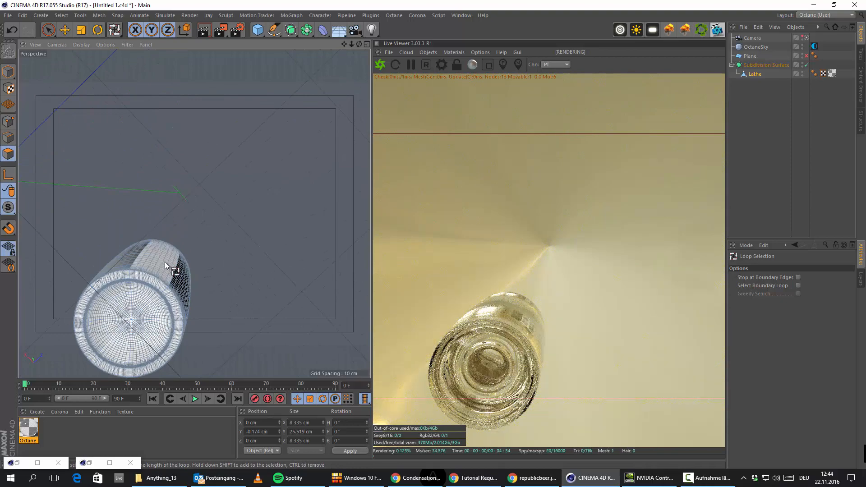
left_click_drag(165, 261, 158, 282, "alt")
scroll(162, 234, "up", 5)
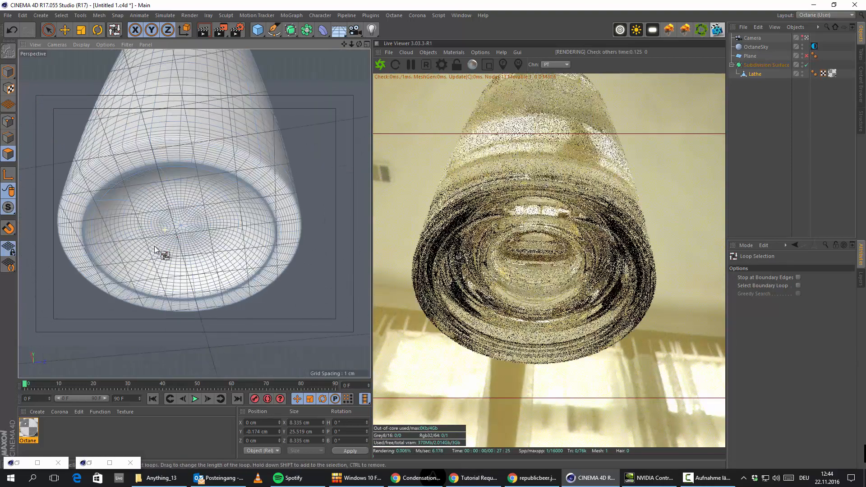
left_click_drag(159, 251, 158, 186, "alt")
Undo the reversed normals, hide the floor plane again and bring the inside of the bottle's base into close view.
left_click(11, 30)
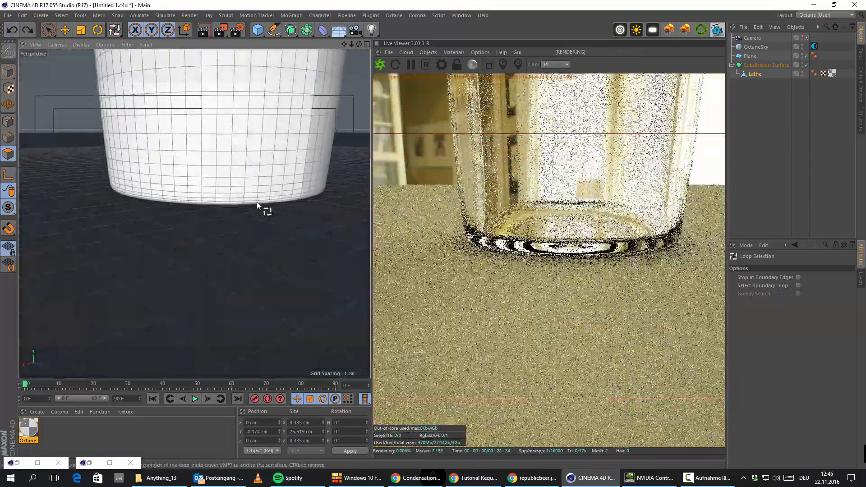
middle_click_drag(256, 206, 220, 299, "alt")
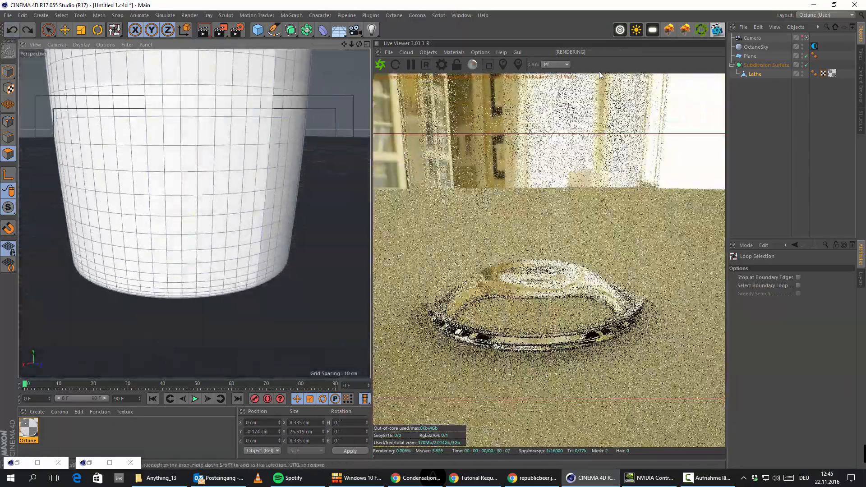
left_click(807, 56)
left_click_drag(136, 267, 159, 129, "alt")
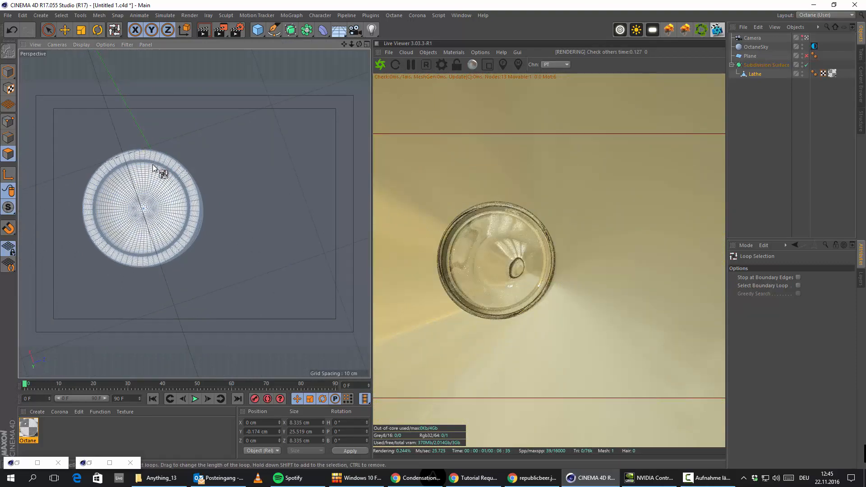
left_click_drag(152, 164, 6, 31, "alt")
scroll(97, 177, "up", 6)
left_click(64, 15)
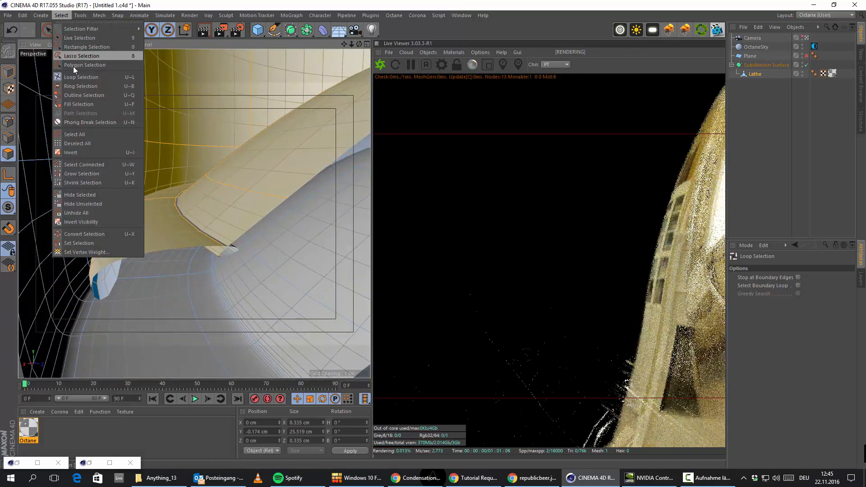
left_click(56, 84)
left_click(8, 138)
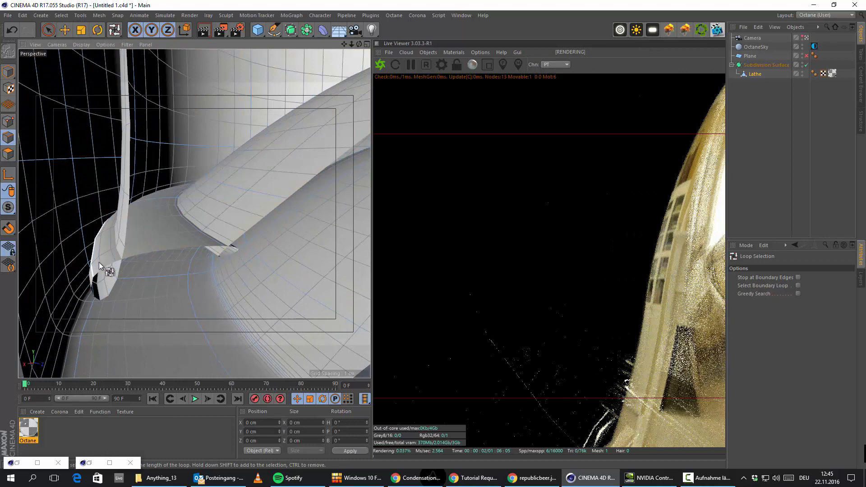
left_click_drag(119, 280, 63, 244, "alt")
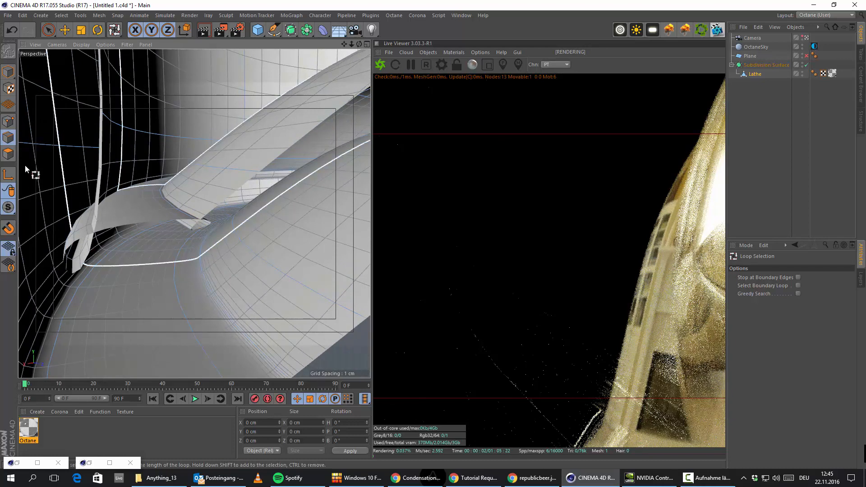
Loop-select the neighbouring narrow polygon loops inside the bottle's base and delete them.
left_click(8, 154)
left_click(59, 16)
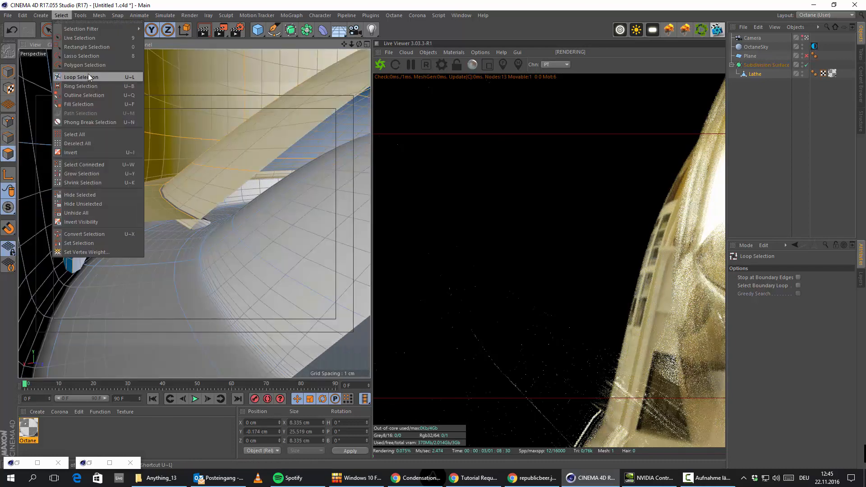
left_click(90, 77)
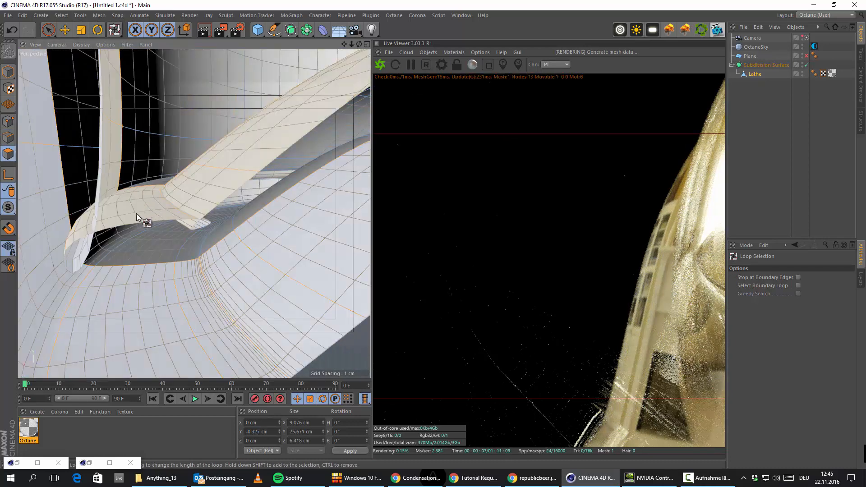
left_click_drag(156, 213, 149, 244, "alt")
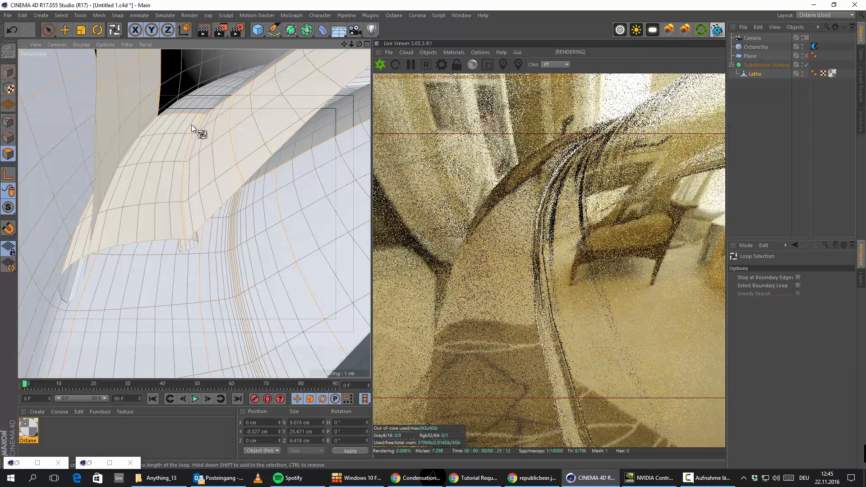
left_click(196, 112)
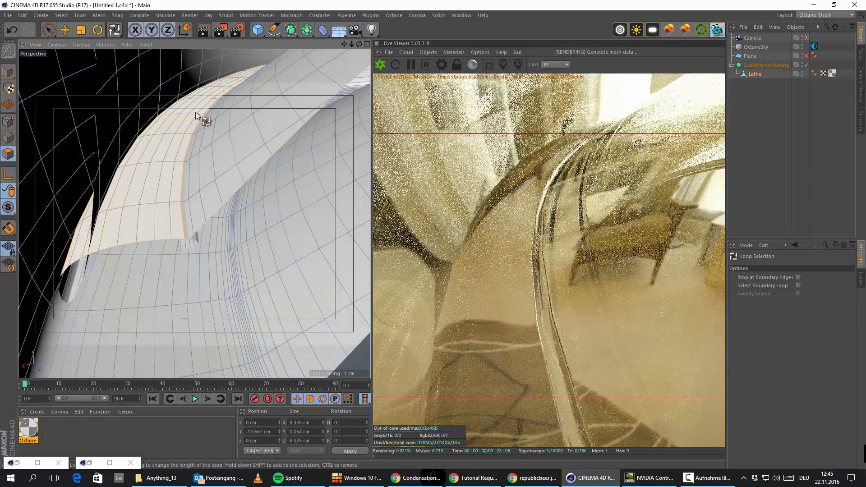
left_click_drag(196, 112, 202, 206, "alt")
left_click(204, 207)
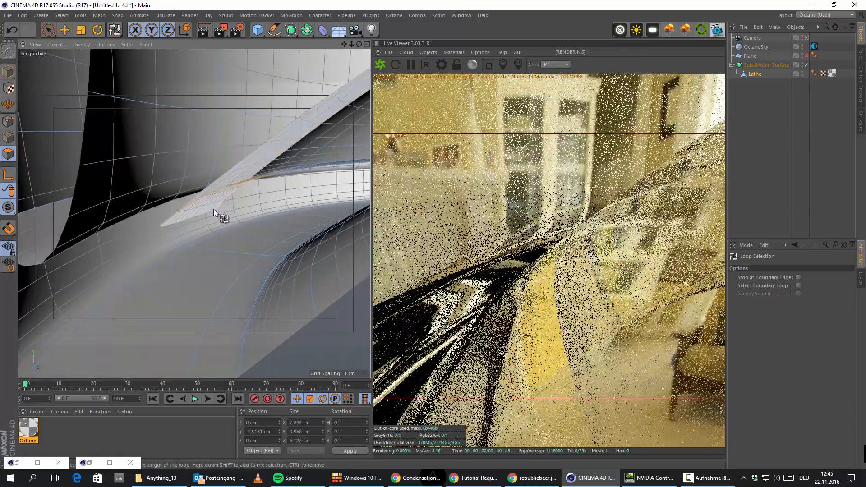
mouse_move(247, 166)
left_mouse_down("alt")
mouse_move(249, 153)
mouse_move(240, 153)
left_mouse_up("alt")
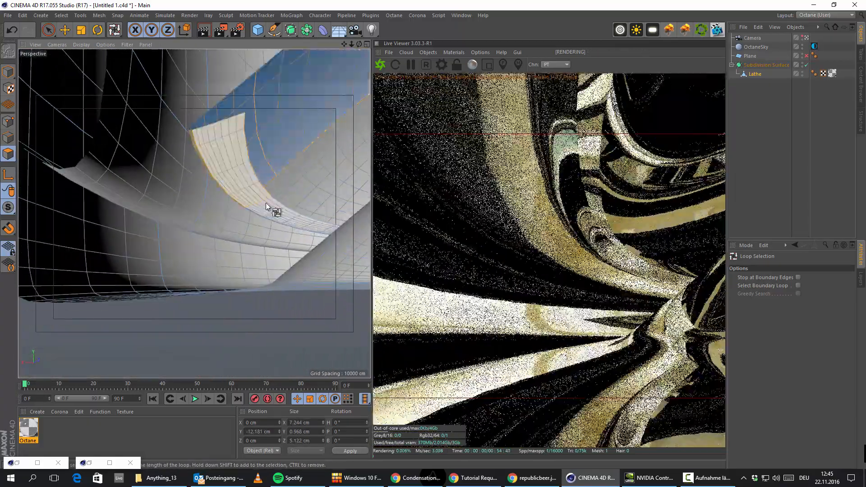
key("Delete")
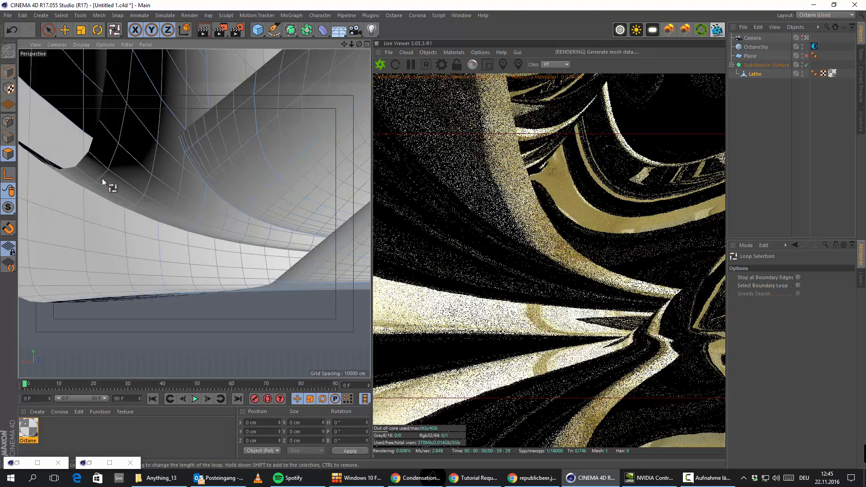
Loop-select and delete the curved polygon loop at the bottle's lower inner edge, with Subdivision Surface turned off.
left_click_drag(102, 178, 91, 215, "alt")
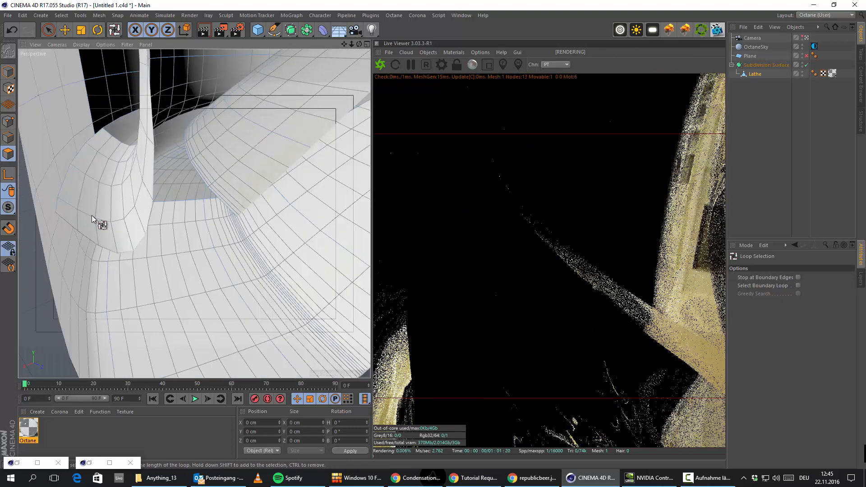
left_click_drag(107, 174, 118, 154, "alt")
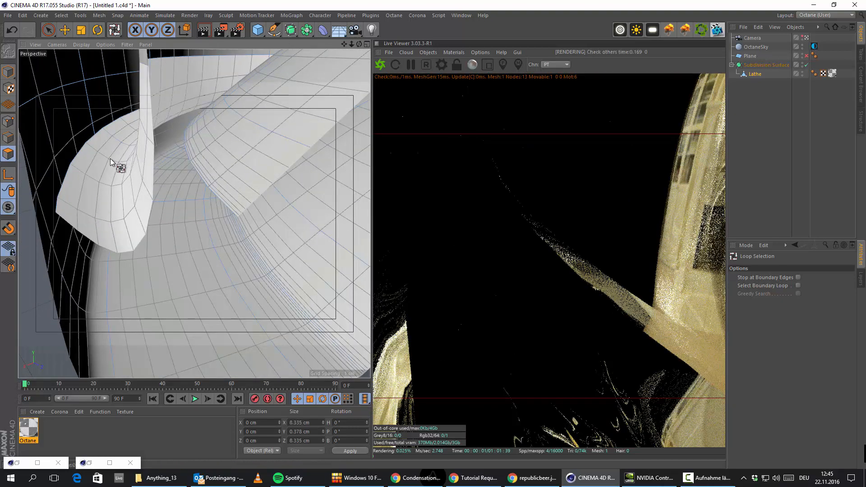
left_click(88, 218)
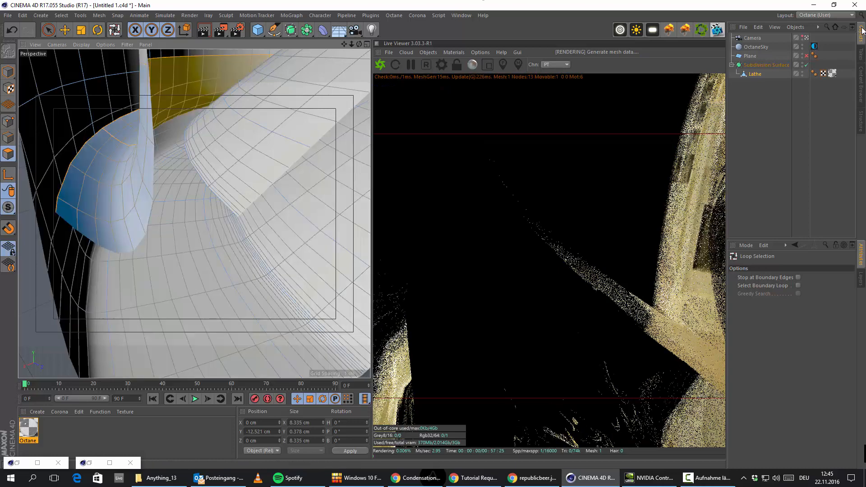
left_click(806, 66)
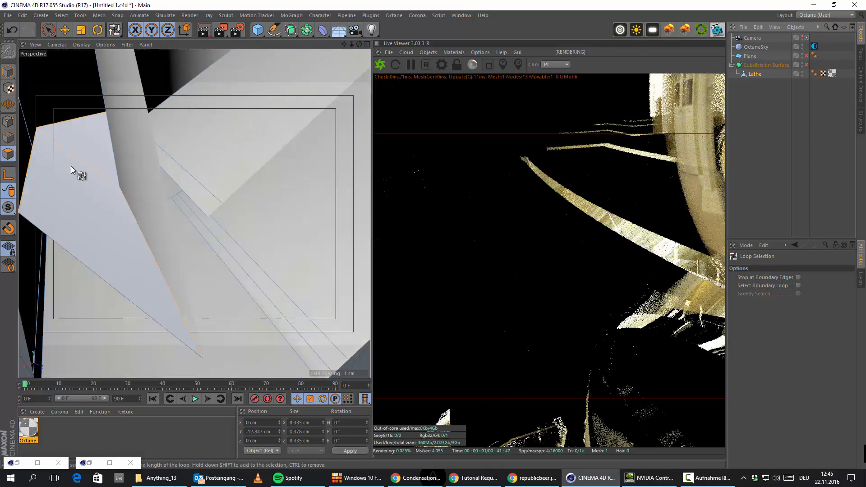
left_click_drag(81, 157, 175, 109, "alt")
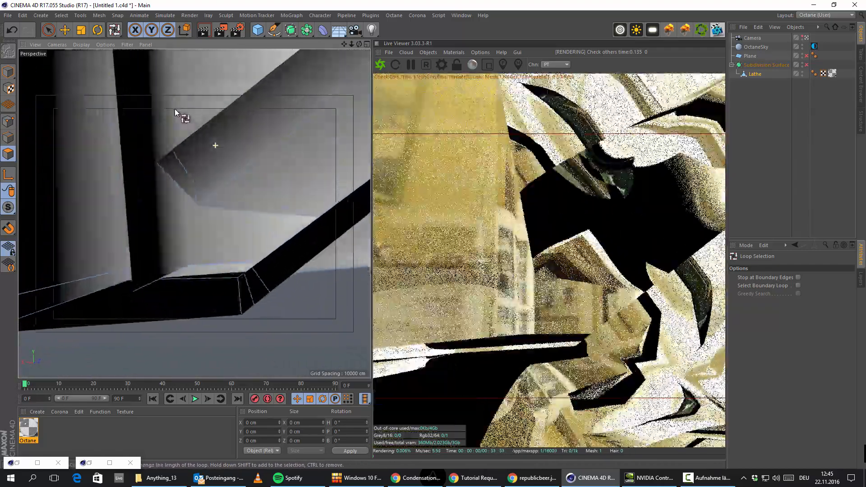
Join the open boundary loops at the bottle's base in point mode with Stitch and Sew.
left_click(65, 30)
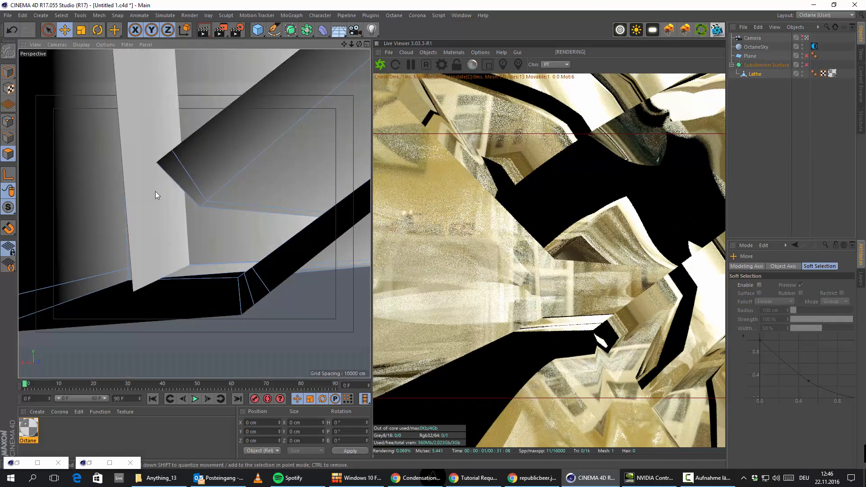
left_click(62, 15)
left_click(82, 77)
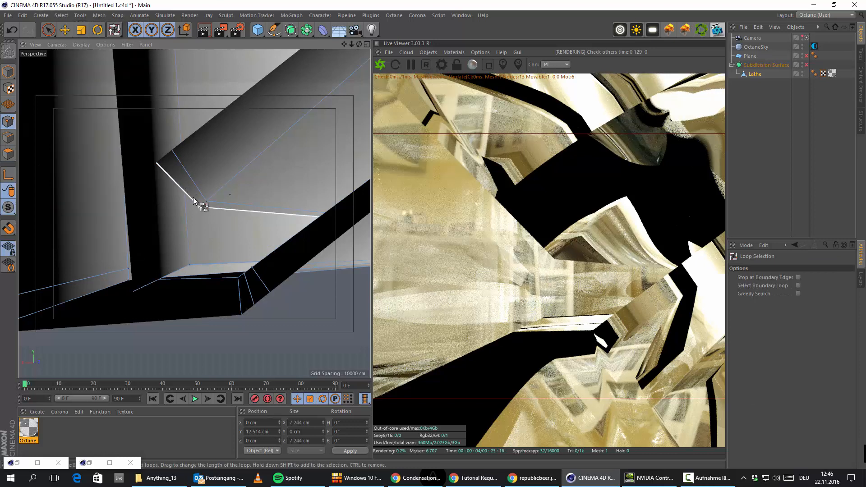
right_click(189, 240)
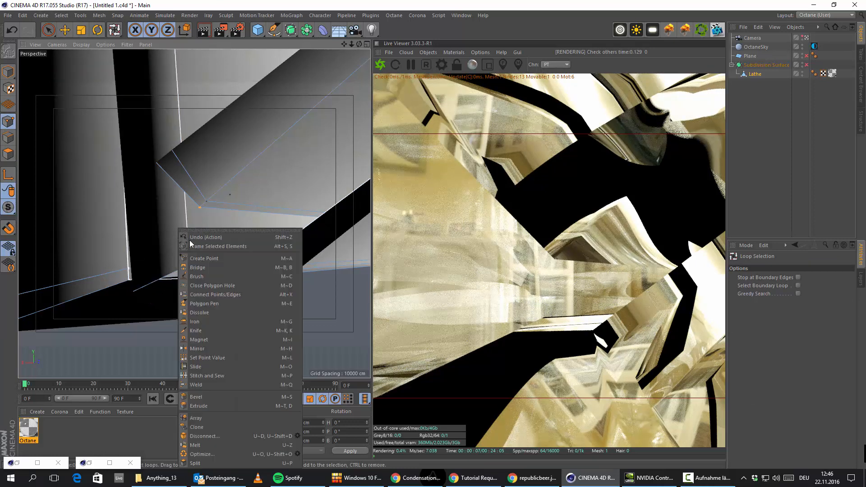
left_click(140, 234)
right_click(227, 220)
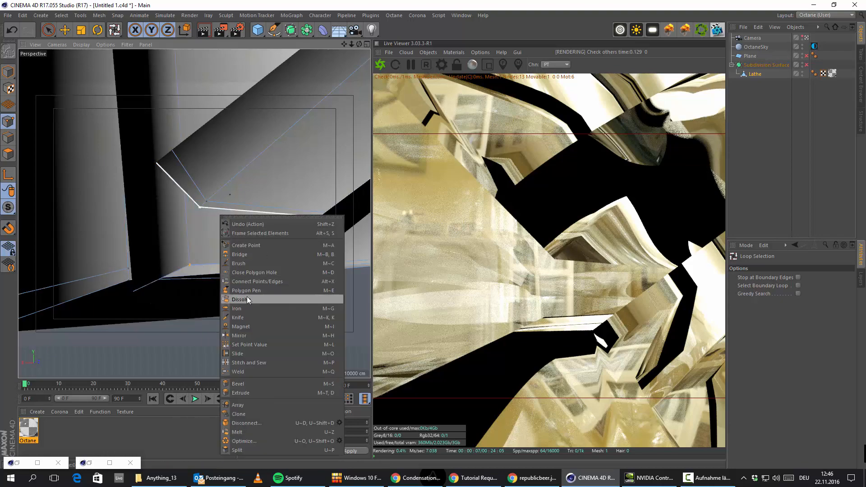
left_click(250, 363)
left_click_drag(209, 266, 205, 270)
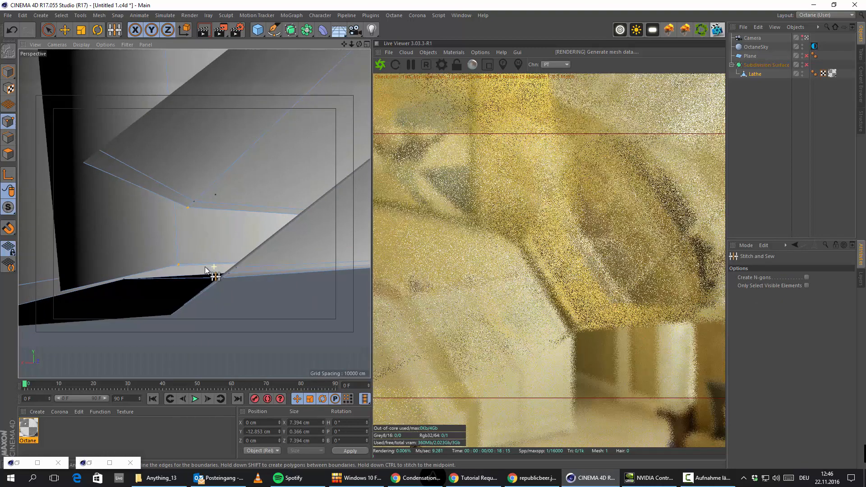
left_click_drag(189, 218, 230, 134)
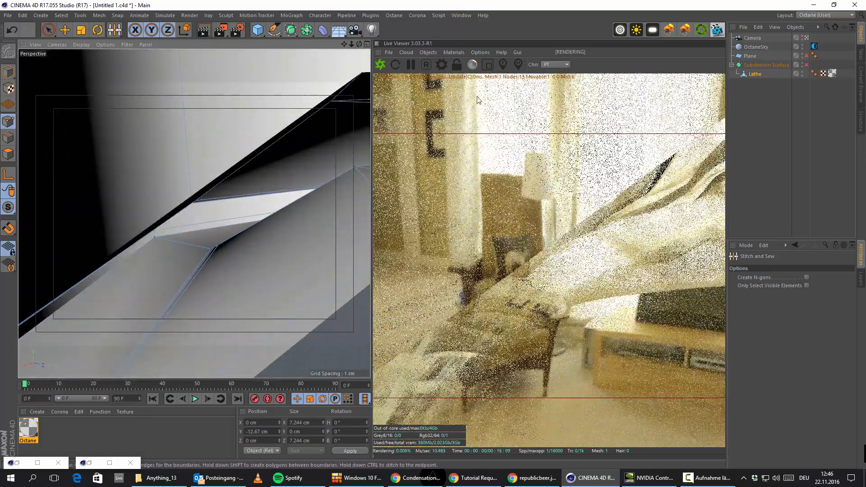
Turn Subdivision Surface back on and check the rebuilt base from the side and from below.
left_click(807, 65)
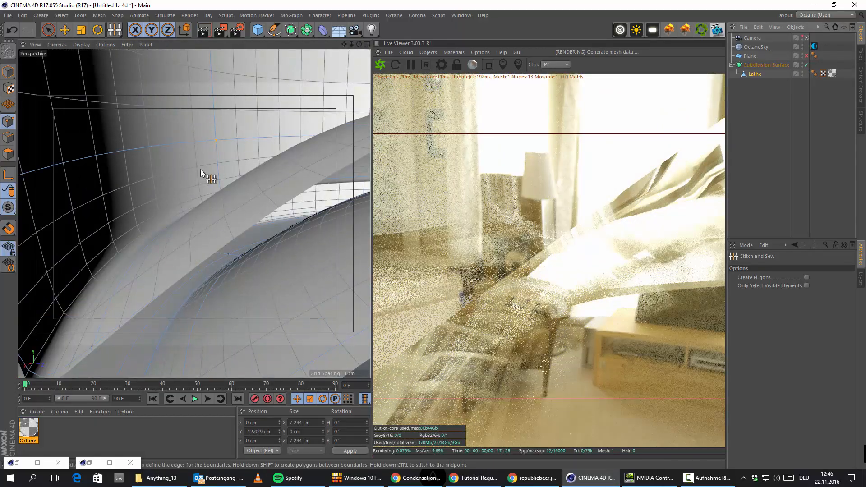
scroll(224, 194, "down", 6)
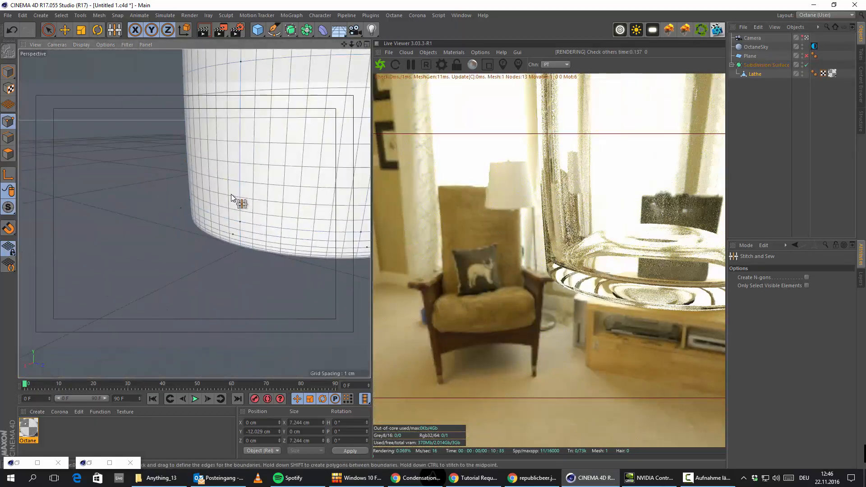
scroll(232, 198, "down", 2)
left_click_drag(203, 209, 239, 232, "alt")
middle_click_drag(242, 224, 227, 205, "alt")
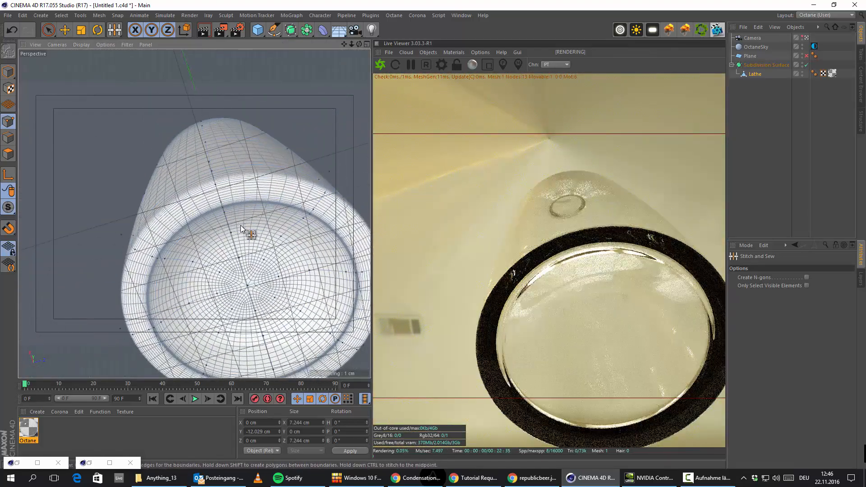
Select all of the bottle's polygons to check their normals around the neck and opening, and undo the selection.
scroll(241, 226, "down", 5)
left_click_drag(254, 233, 245, 326, "alt")
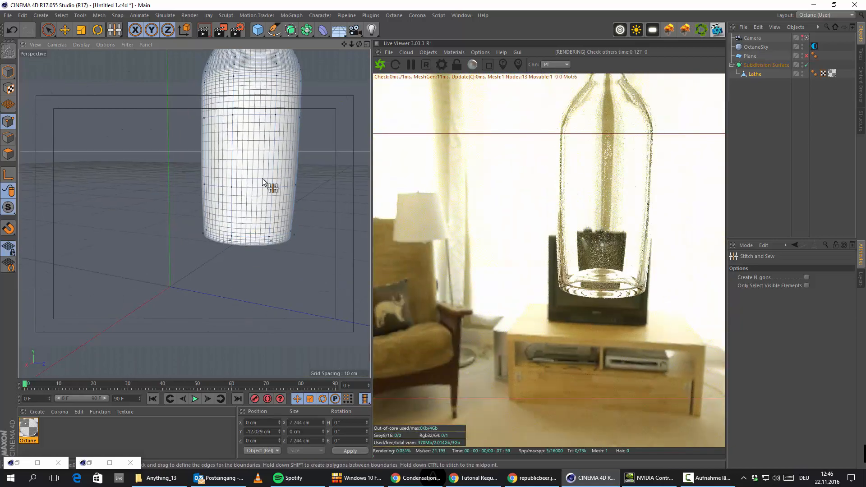
middle_click_drag(258, 204, 219, 289, "alt")
left_click_drag(216, 305, 240, 245, "alt")
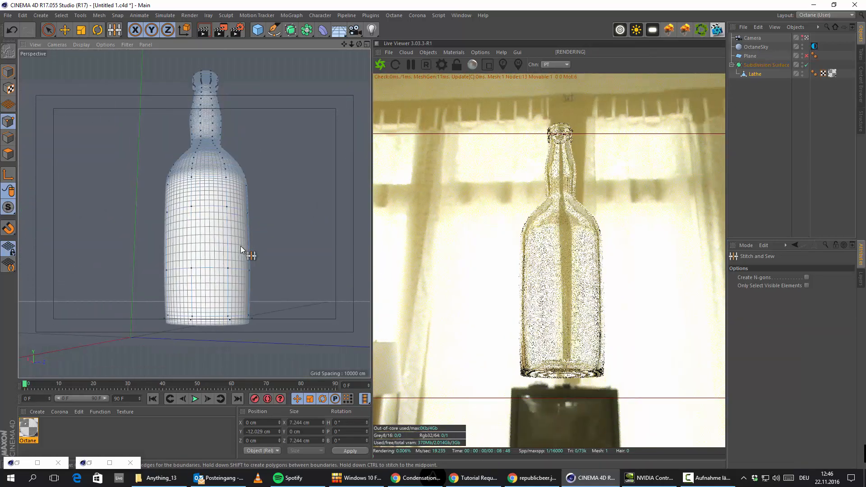
left_click_drag(193, 271, 158, 275, "alt")
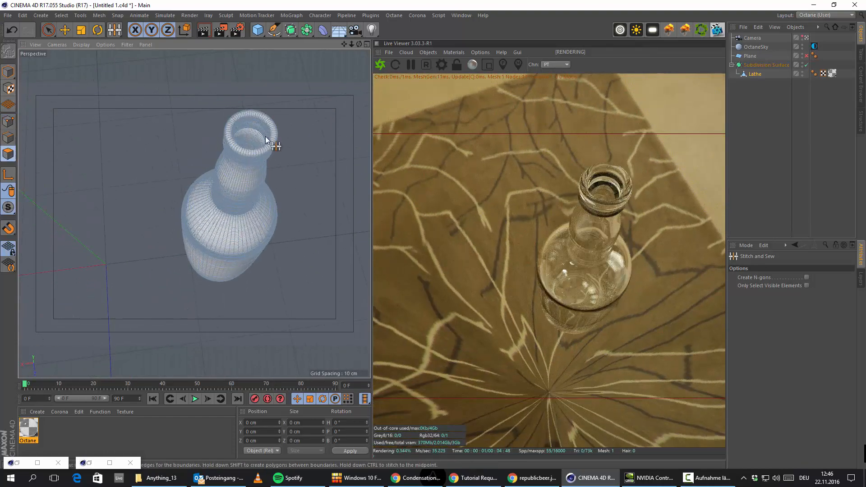
scroll(318, 129, "up", 4)
scroll(279, 174, "down", 3)
key("ctrl+a")
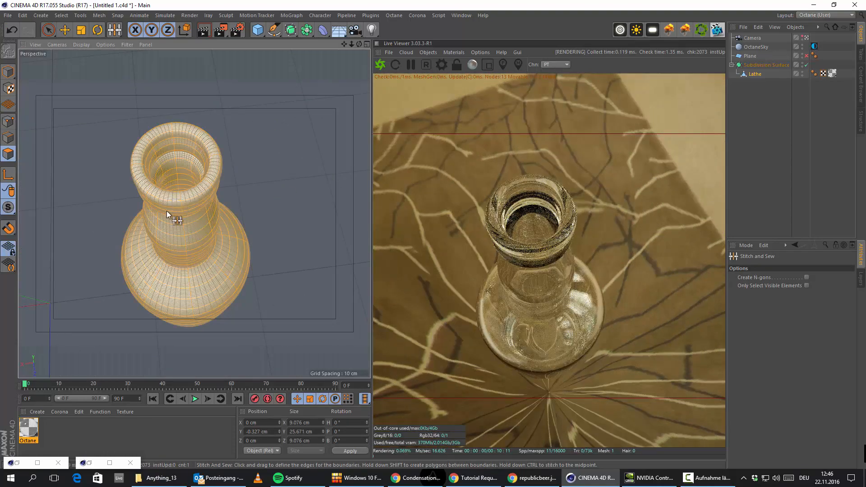
left_click_drag(167, 211, 156, 239, "alt")
left_click(13, 30)
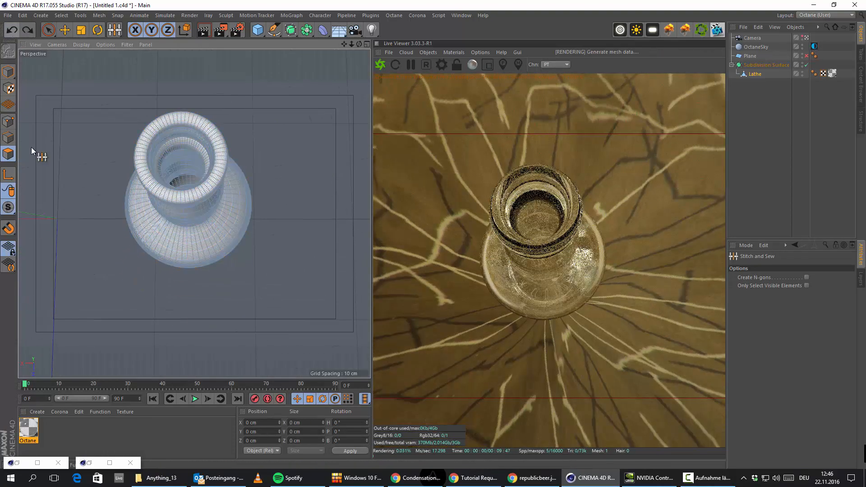
Examine the glass refraction at the bottle's rim and neck from above, and on the whole bottle from the side.
scroll(181, 185, "up", 5)
scroll(183, 193, "down", 4)
left_click_drag(183, 193, 221, 171, "alt")
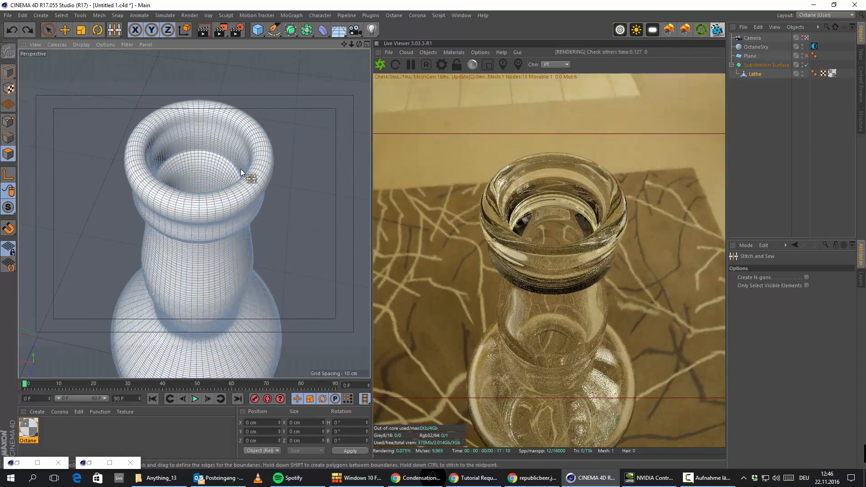
right_click_drag(243, 183, 269, 208, "alt")
left_click_drag(228, 279, 239, 207, "alt")
middle_click_drag(239, 207, 218, 113, "alt")
right_click_drag(216, 126, 234, 172, "alt")
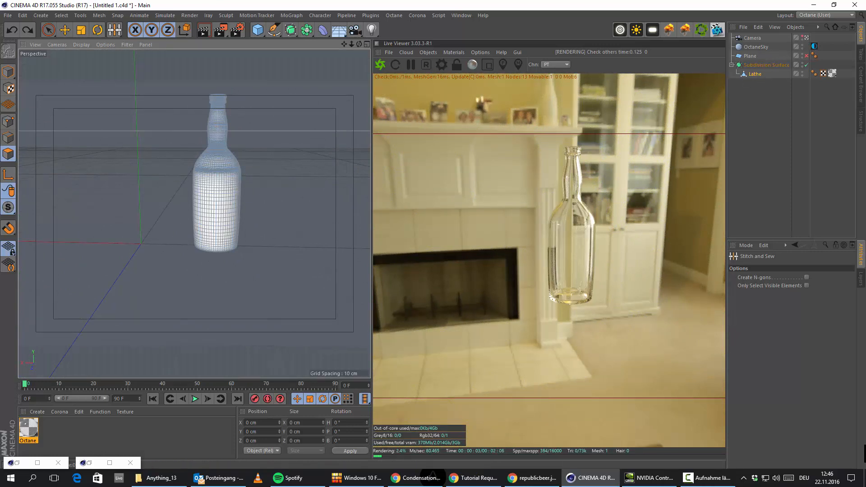
Set the Octane glass material's Transmission colour to a dark red-brown with hue 16°, saturation 78% and value 46%.
double_click(28, 420)
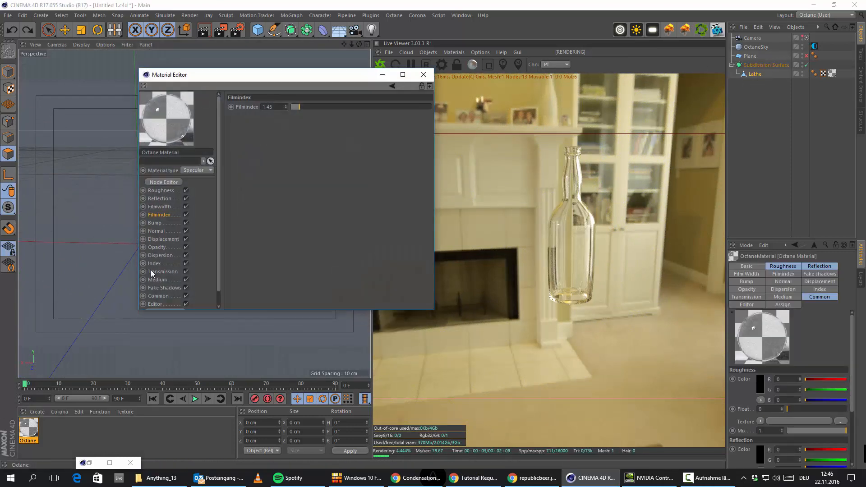
left_click(164, 272)
left_click_drag(312, 75, 198, 147)
left_click(141, 188)
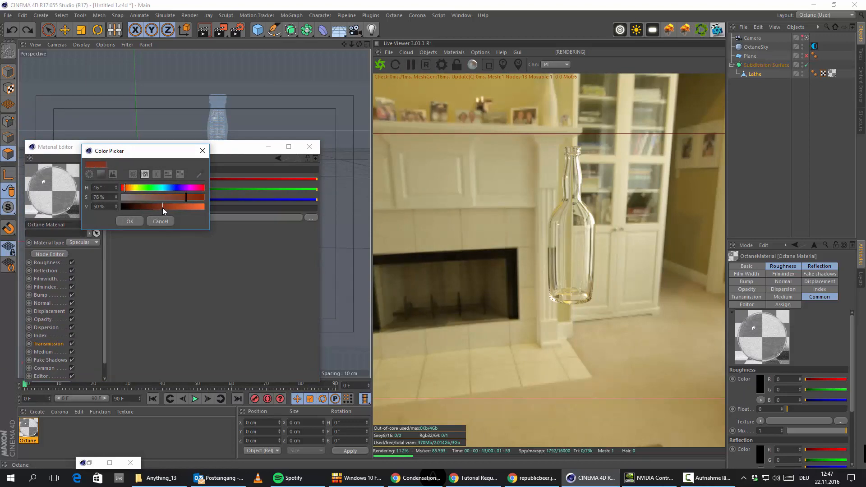
left_click(127, 222)
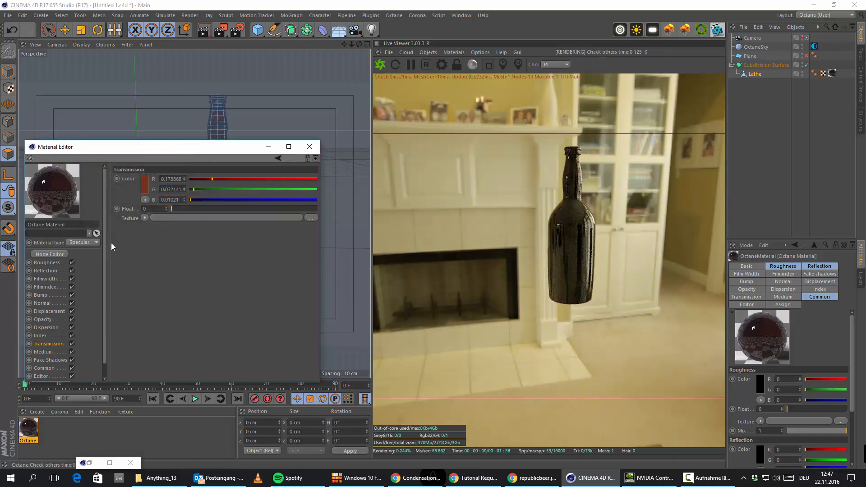
Brighten the Transmission colour to R 0.242867, G 0.042092, B 0.012795, inspect the bottle up close and close the material editor.
left_click(144, 191)
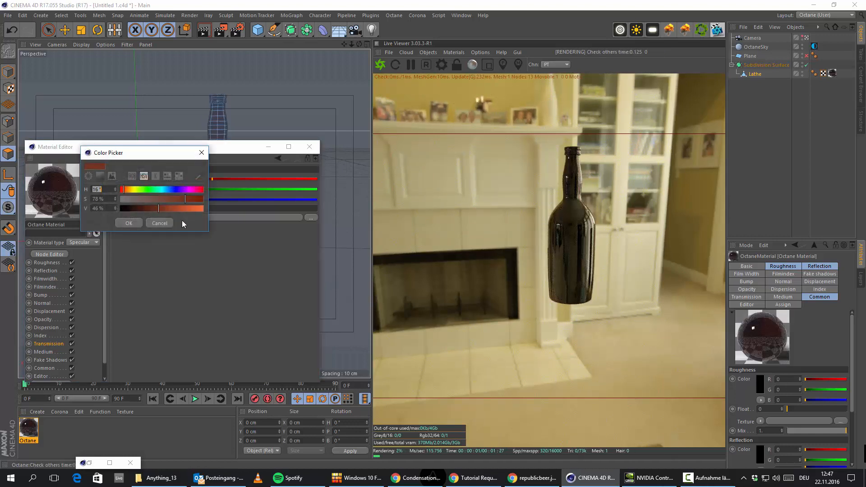
left_click_drag(159, 211, 164, 210)
left_click(134, 223)
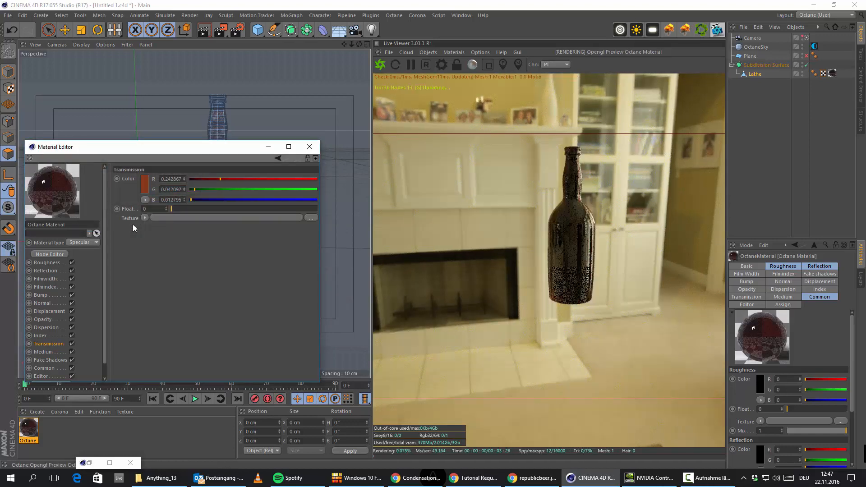
right_click_drag(287, 106, 296, 130, "alt")
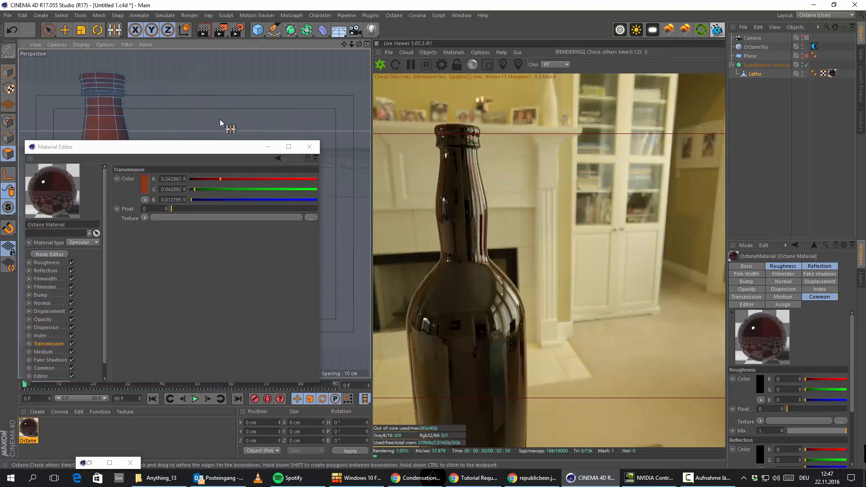
middle_click_drag(220, 119, 248, 47, "alt")
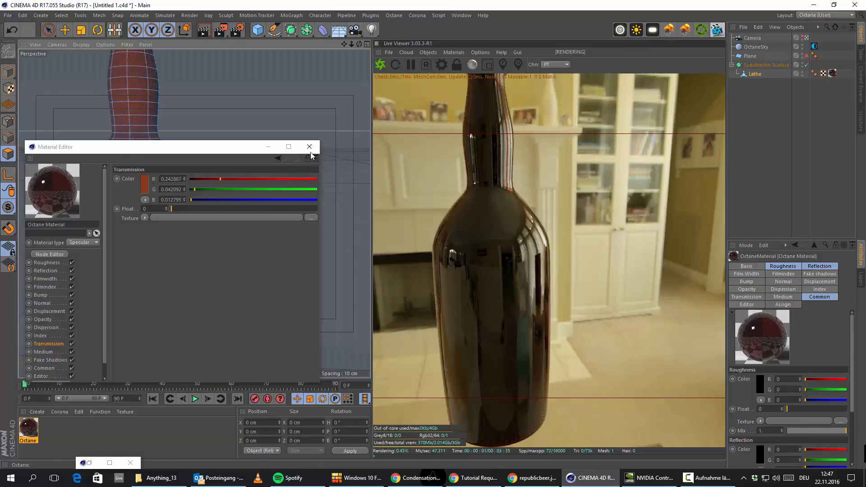
left_click(310, 146)
Re-enable the ground Plane and look at the bottle standing on it from slightly above.
left_click(807, 56)
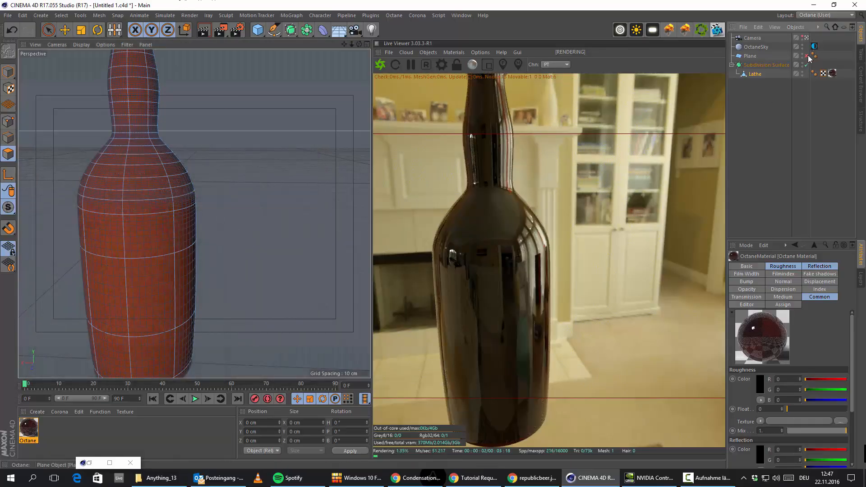
left_click_drag(52, 293, 214, 261, "alt")
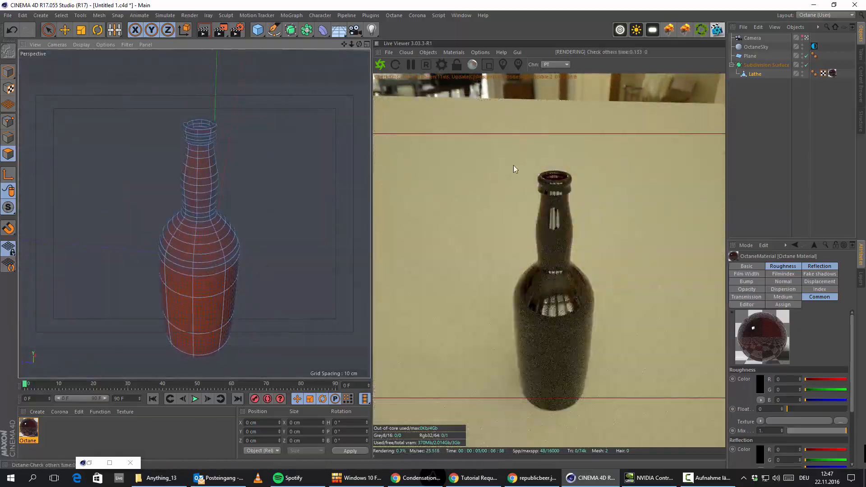
Raise the Pathtracing kernel's Specular depth to 24 in the Octane settings and check the brown bottle's render from several angles.
left_click(442, 65)
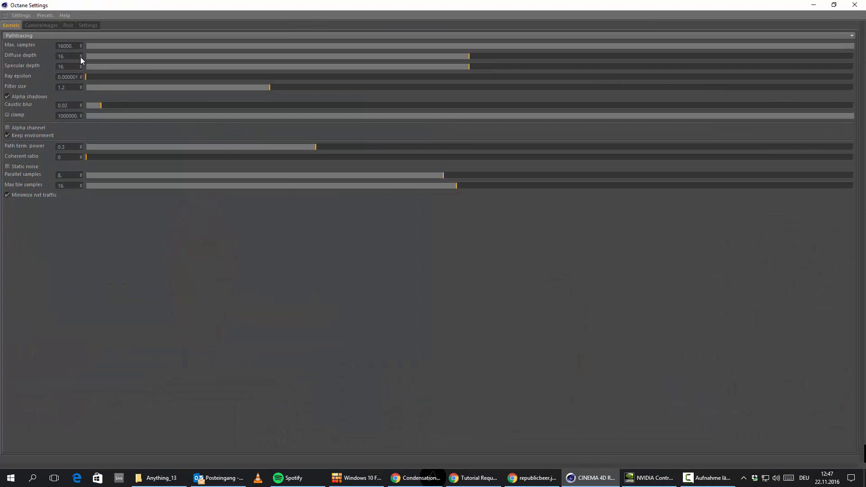
left_click_drag(80, 65, 81, 65)
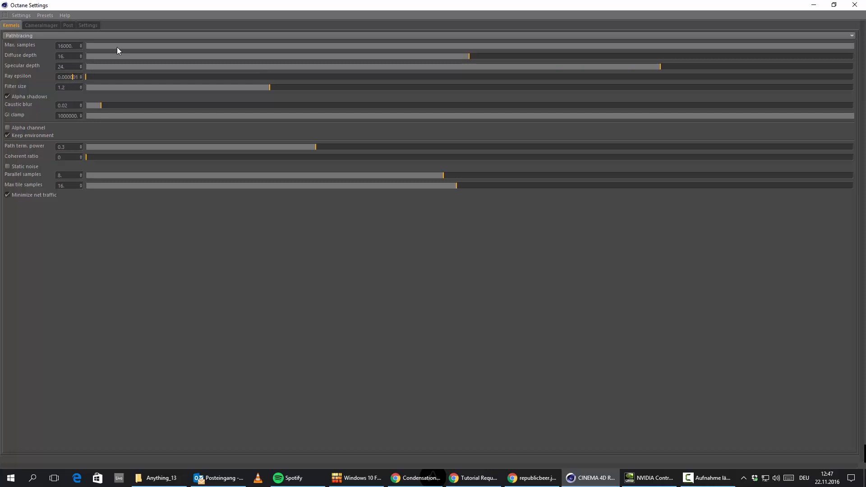
left_click(856, 5)
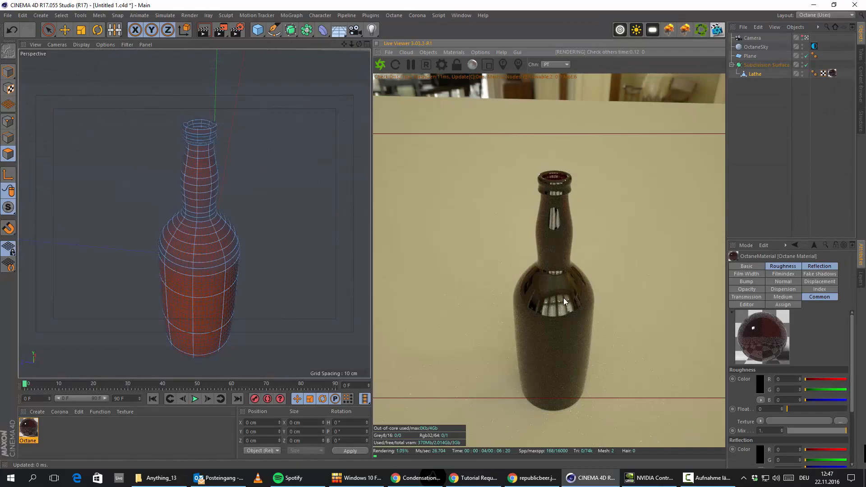
left_click_drag(159, 260, 185, 277, "alt")
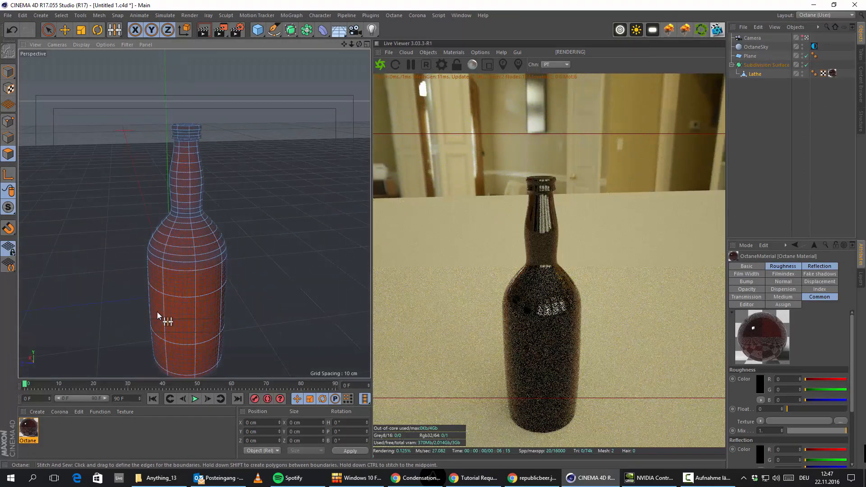
left_click_drag(162, 308, 220, 255, "alt")
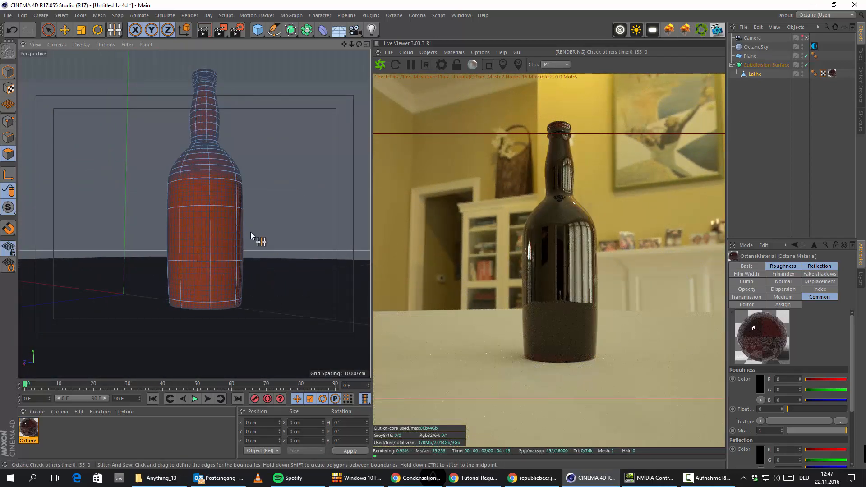
left_click_drag(251, 232, 229, 277, "alt")
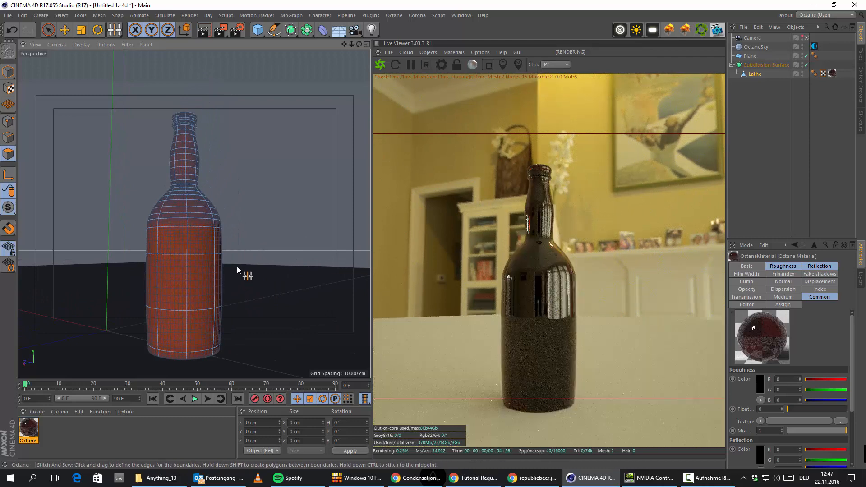